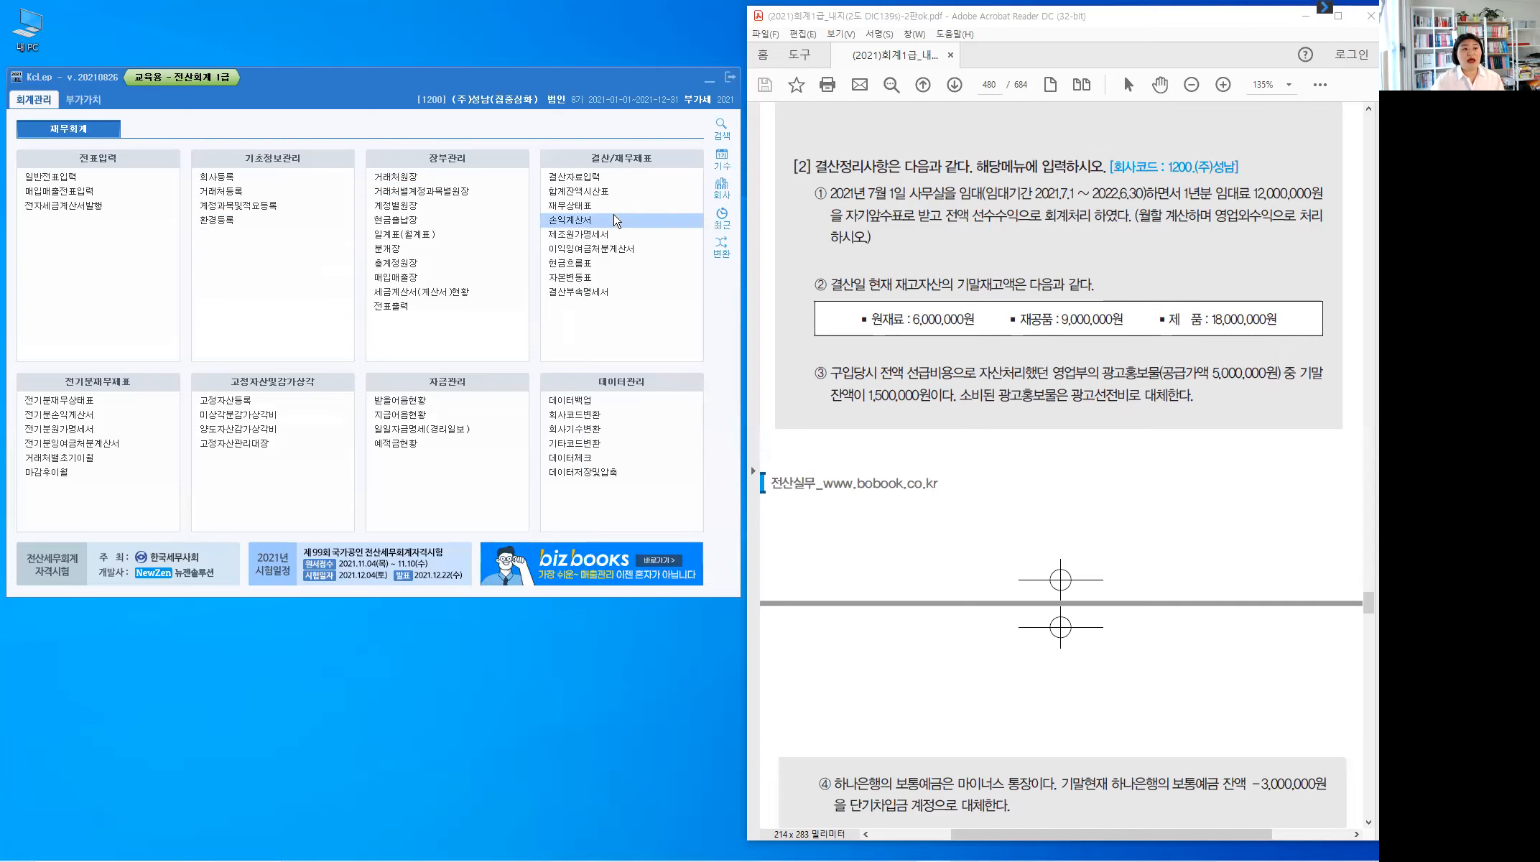
Open the 합계잔액시산표 for December 2021, then move its window aside and minimize it
click(590, 194)
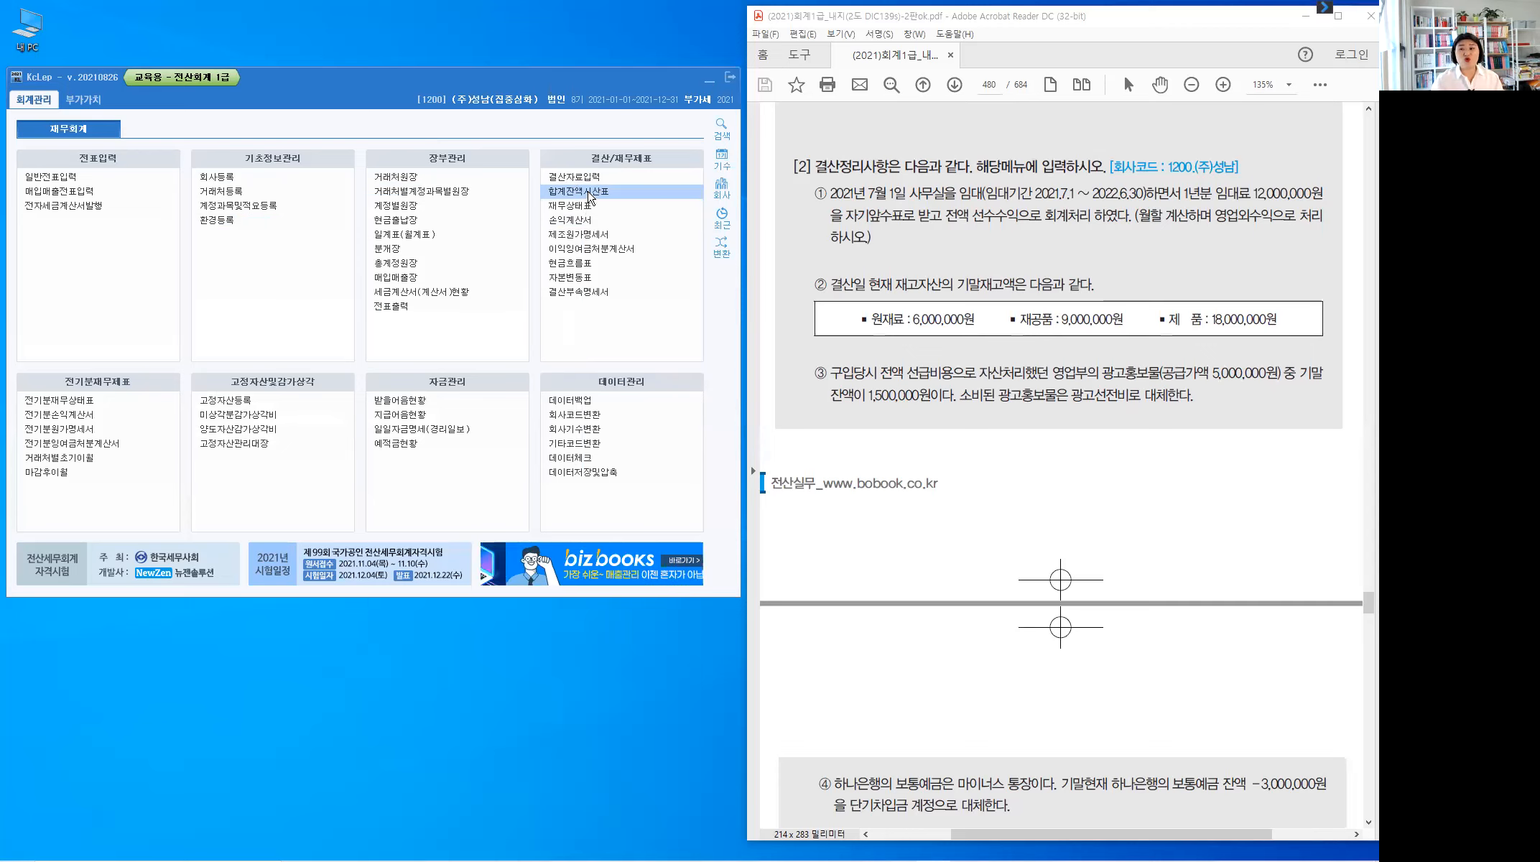
click(589, 196)
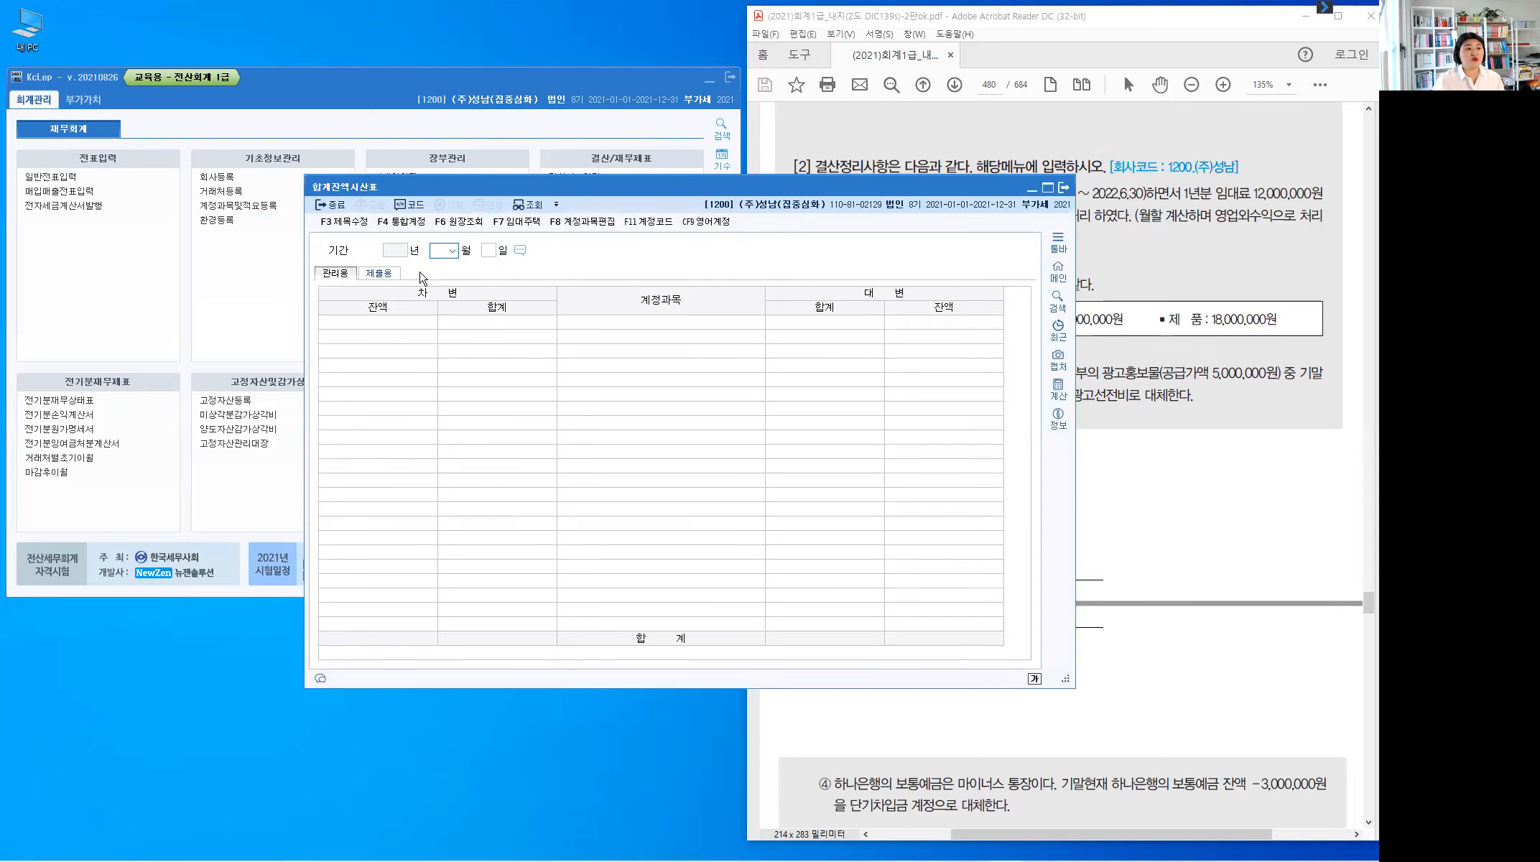
text(12)
key(Return)
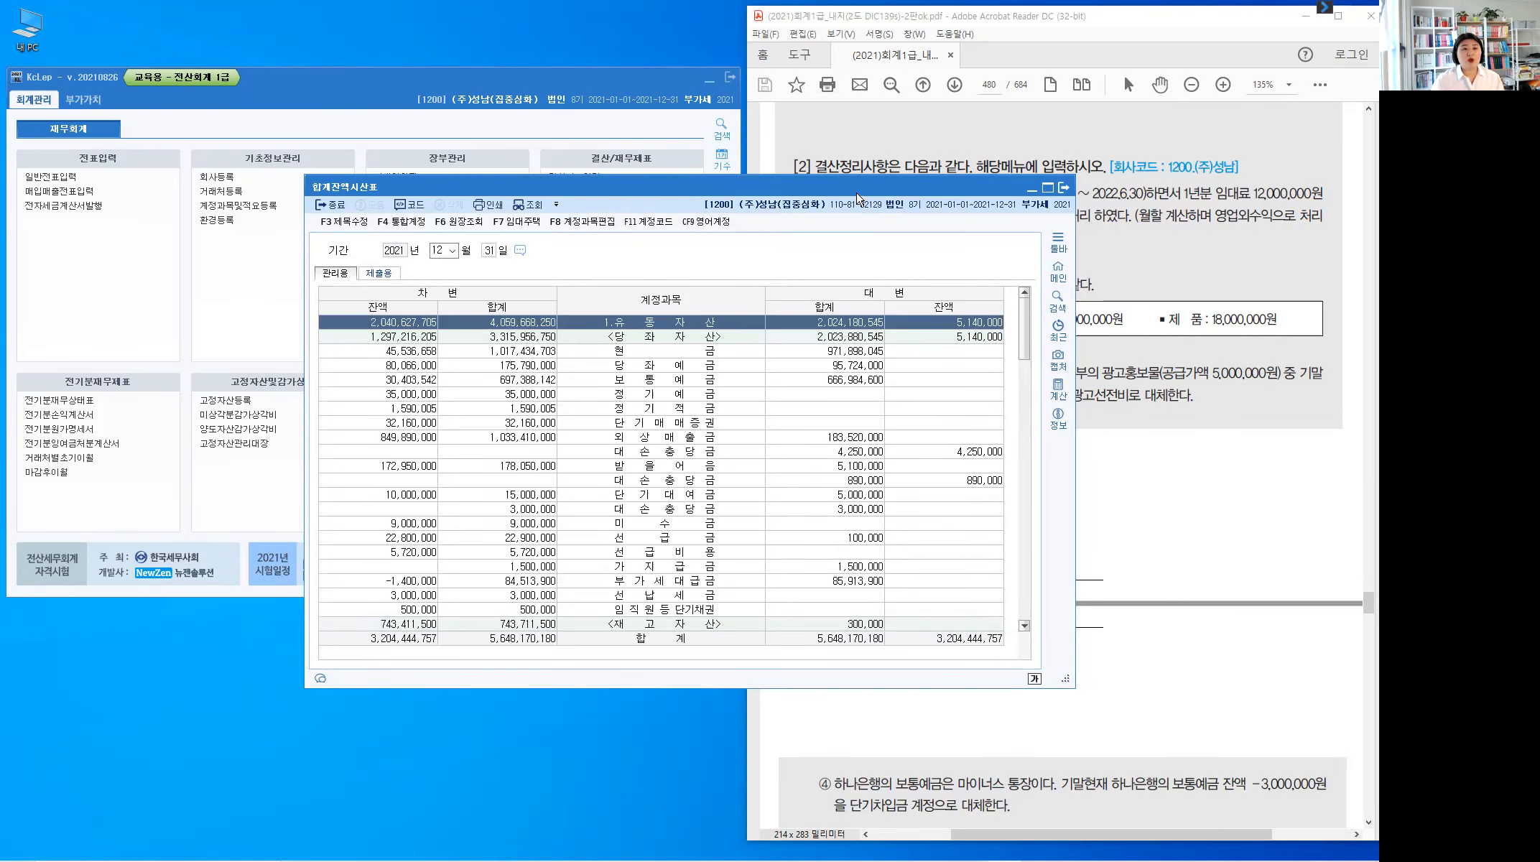
drag(866, 184, 1150, 117)
click(1318, 127)
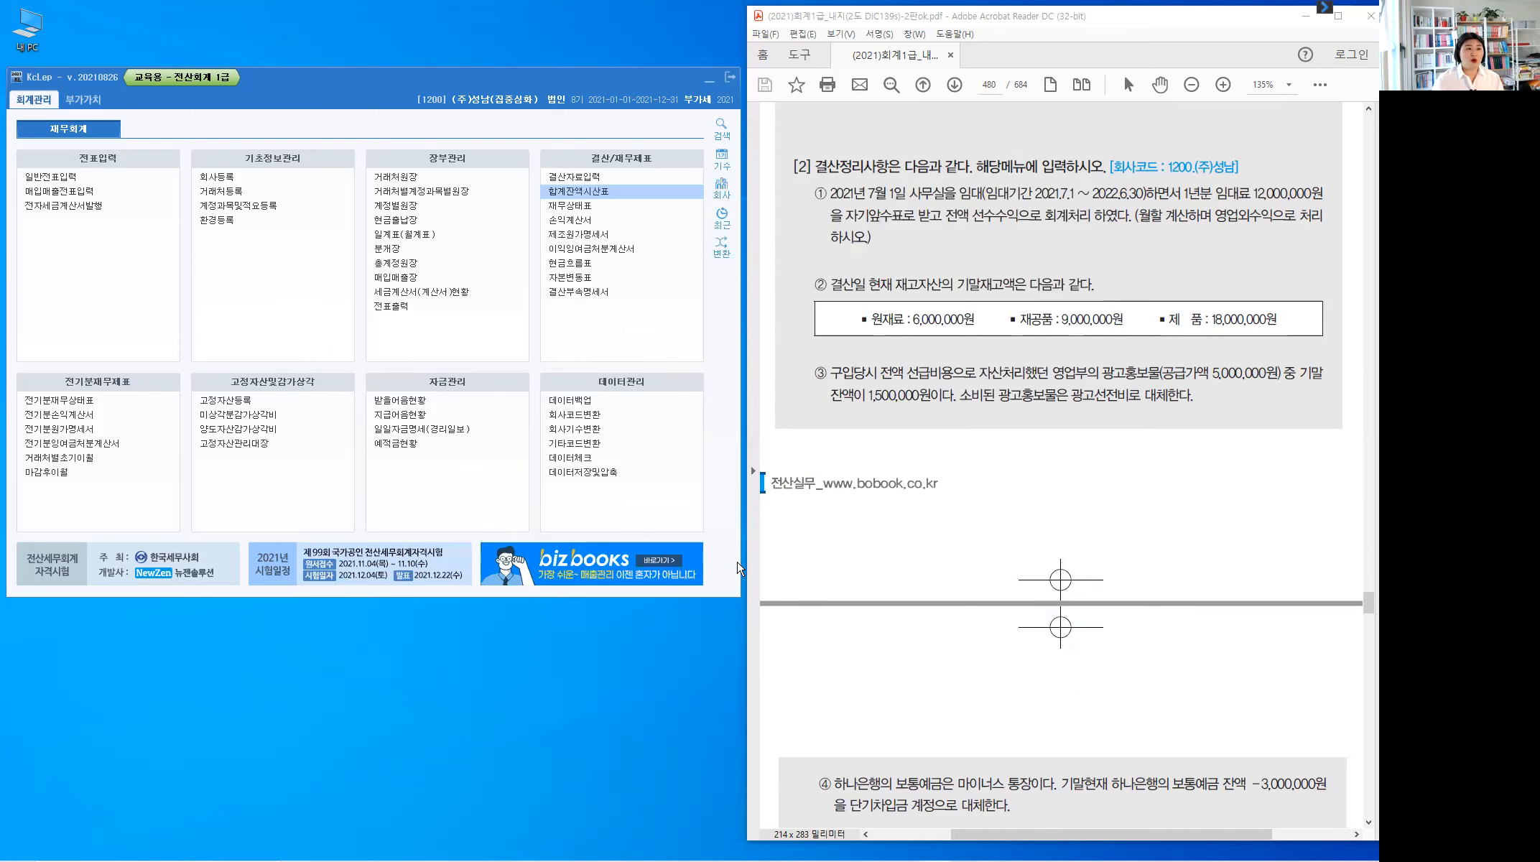
Open 일반전표입력 and set the voucher date to December 31, 2021
click(72, 180)
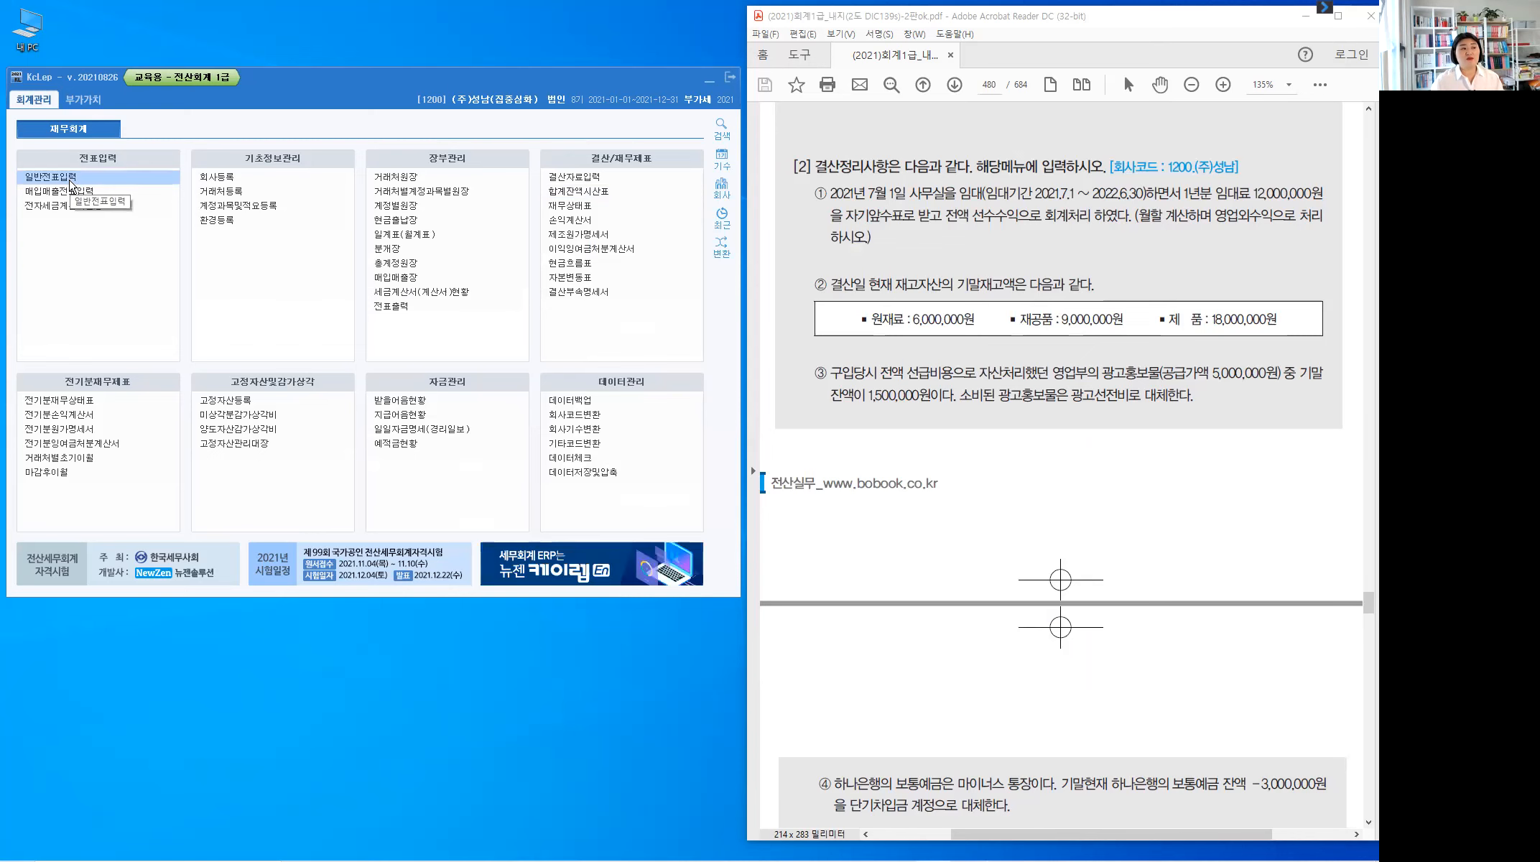
click(71, 181)
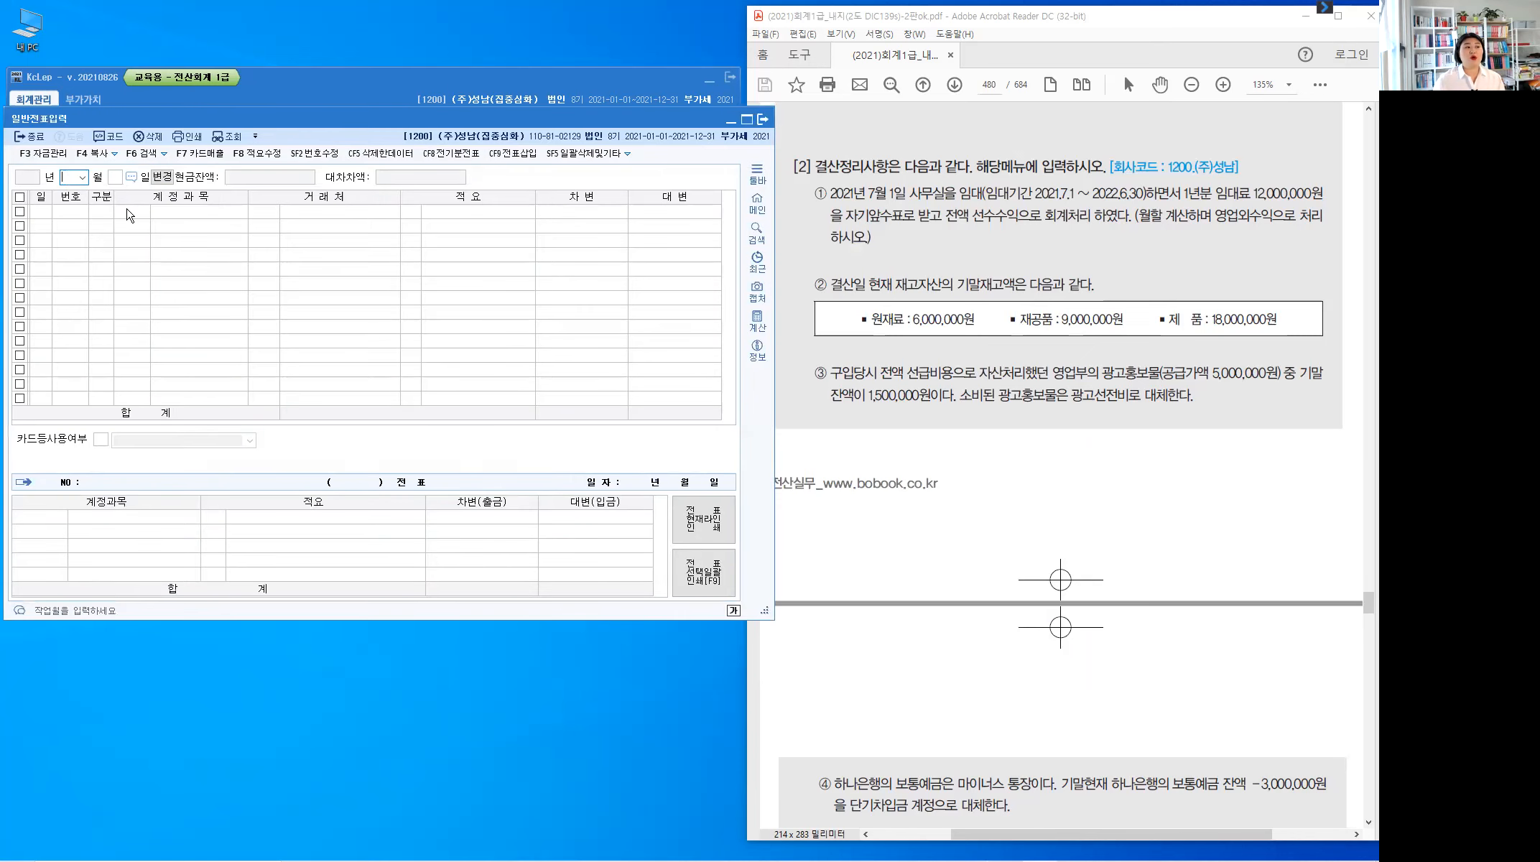
text(12)
key(Return)
text(3)
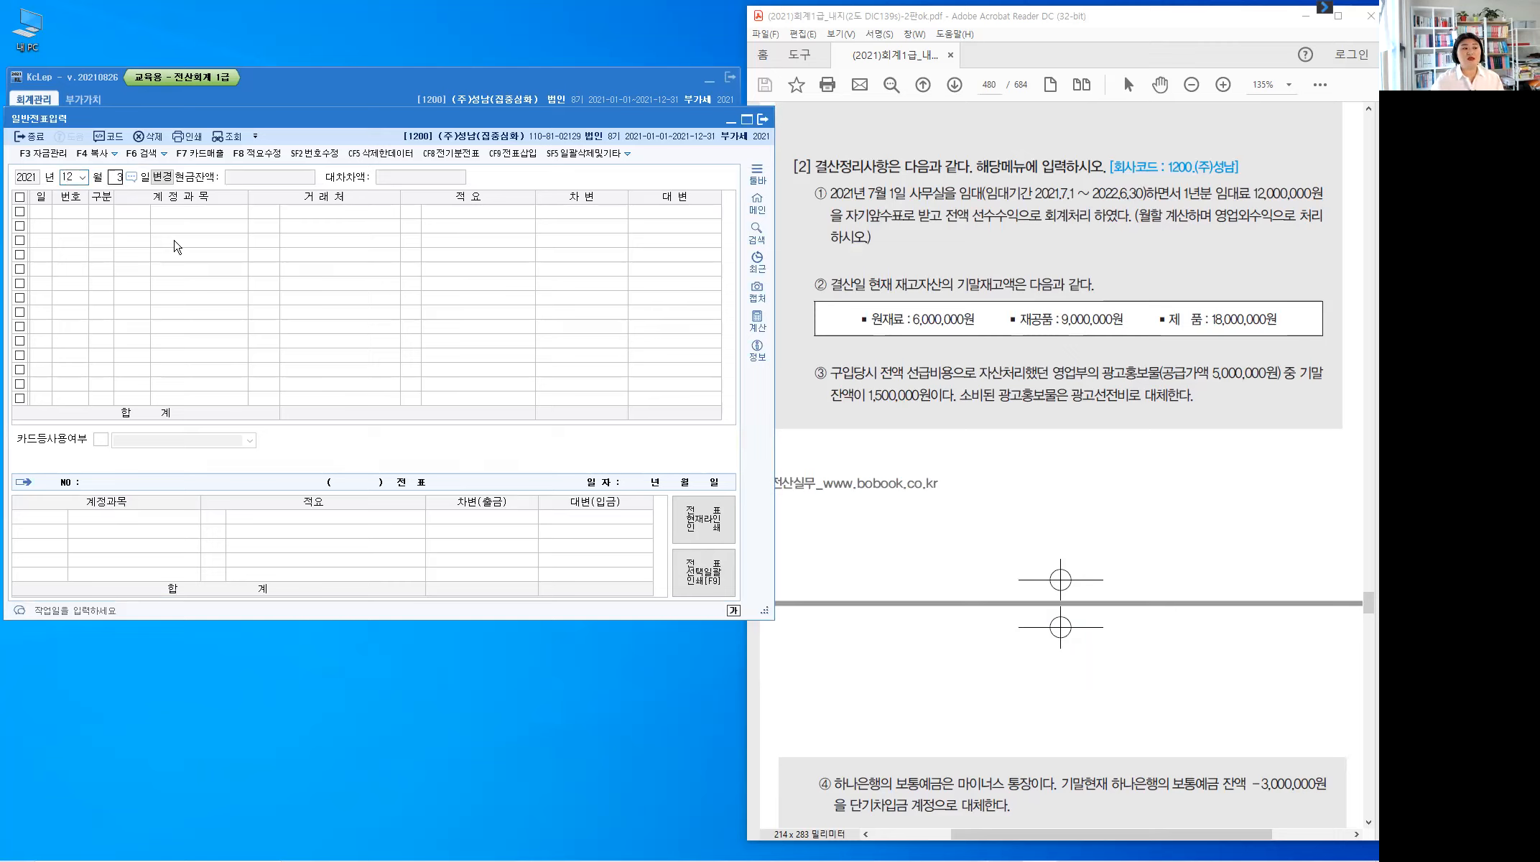
text(1)
key(Return)
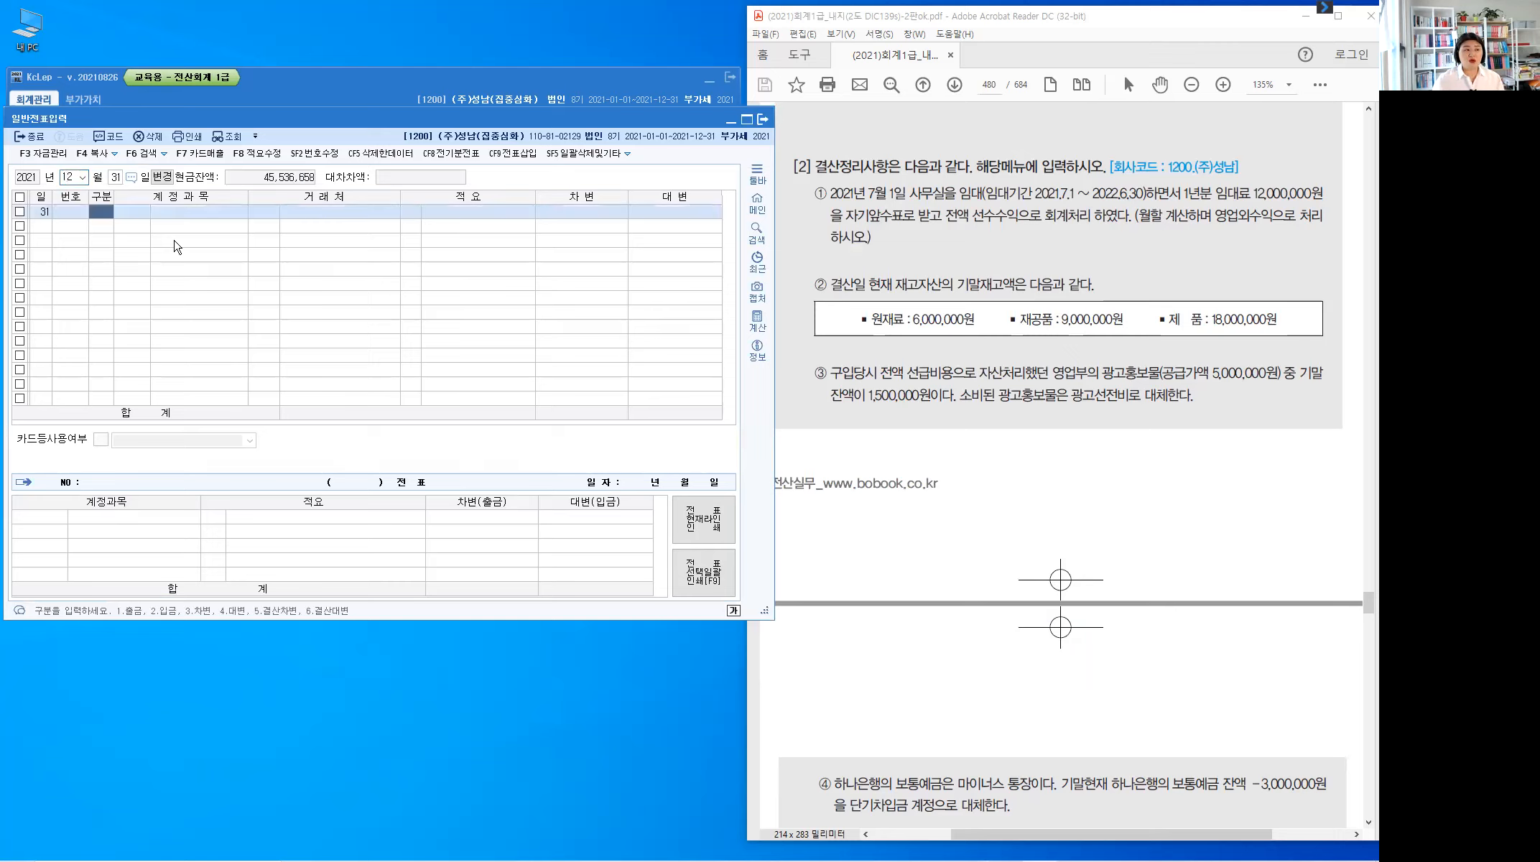
Switch to the PDF workbook in Adobe Acrobat Reader and review the settlement items of exercise [2] for company 1200 (주)성남
click(981, 495)
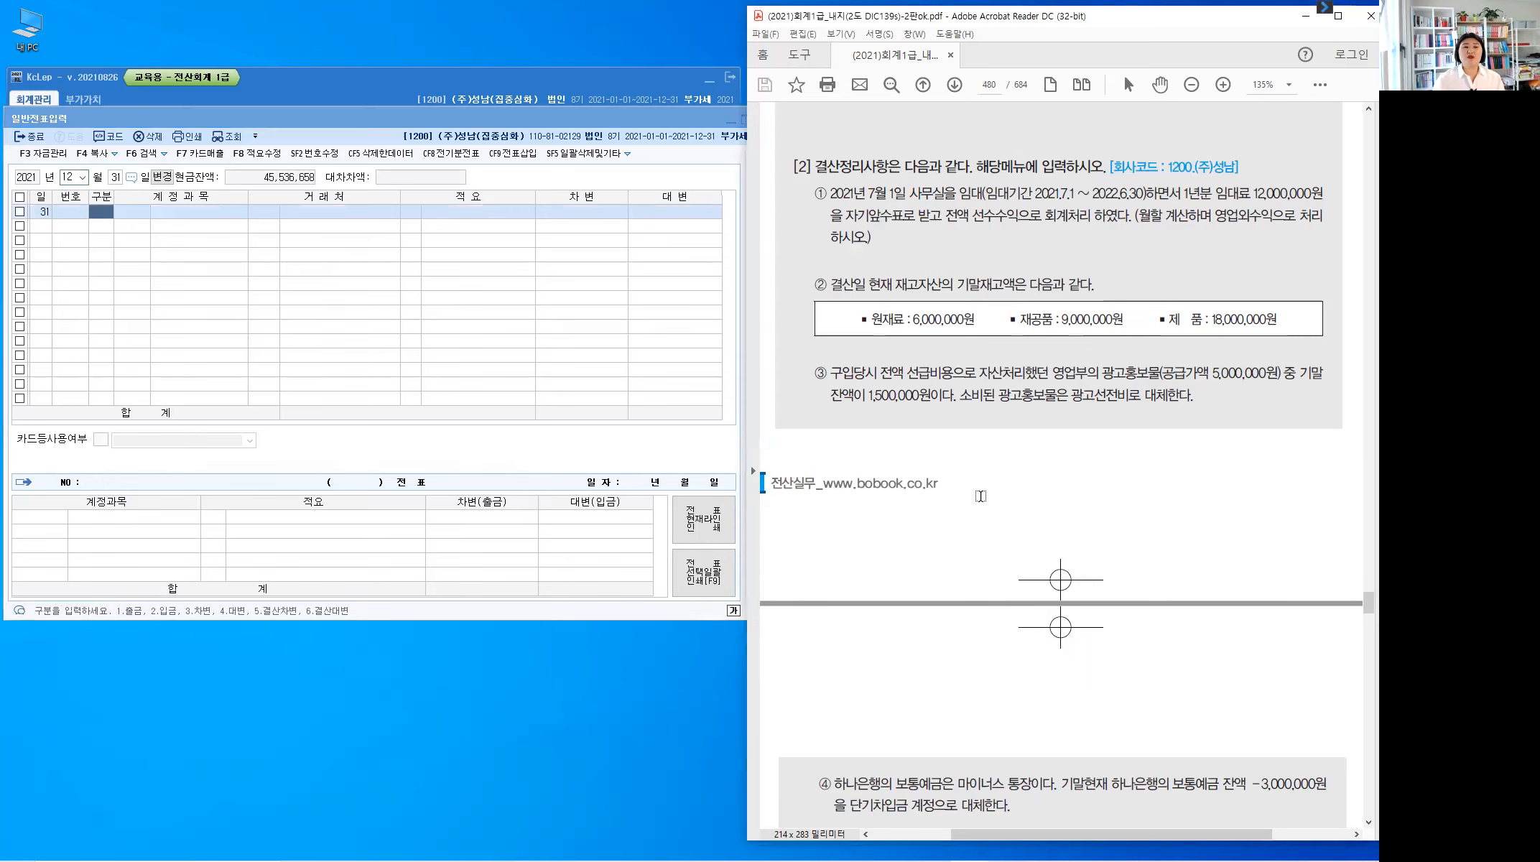
scroll(981, 496, up, 5)
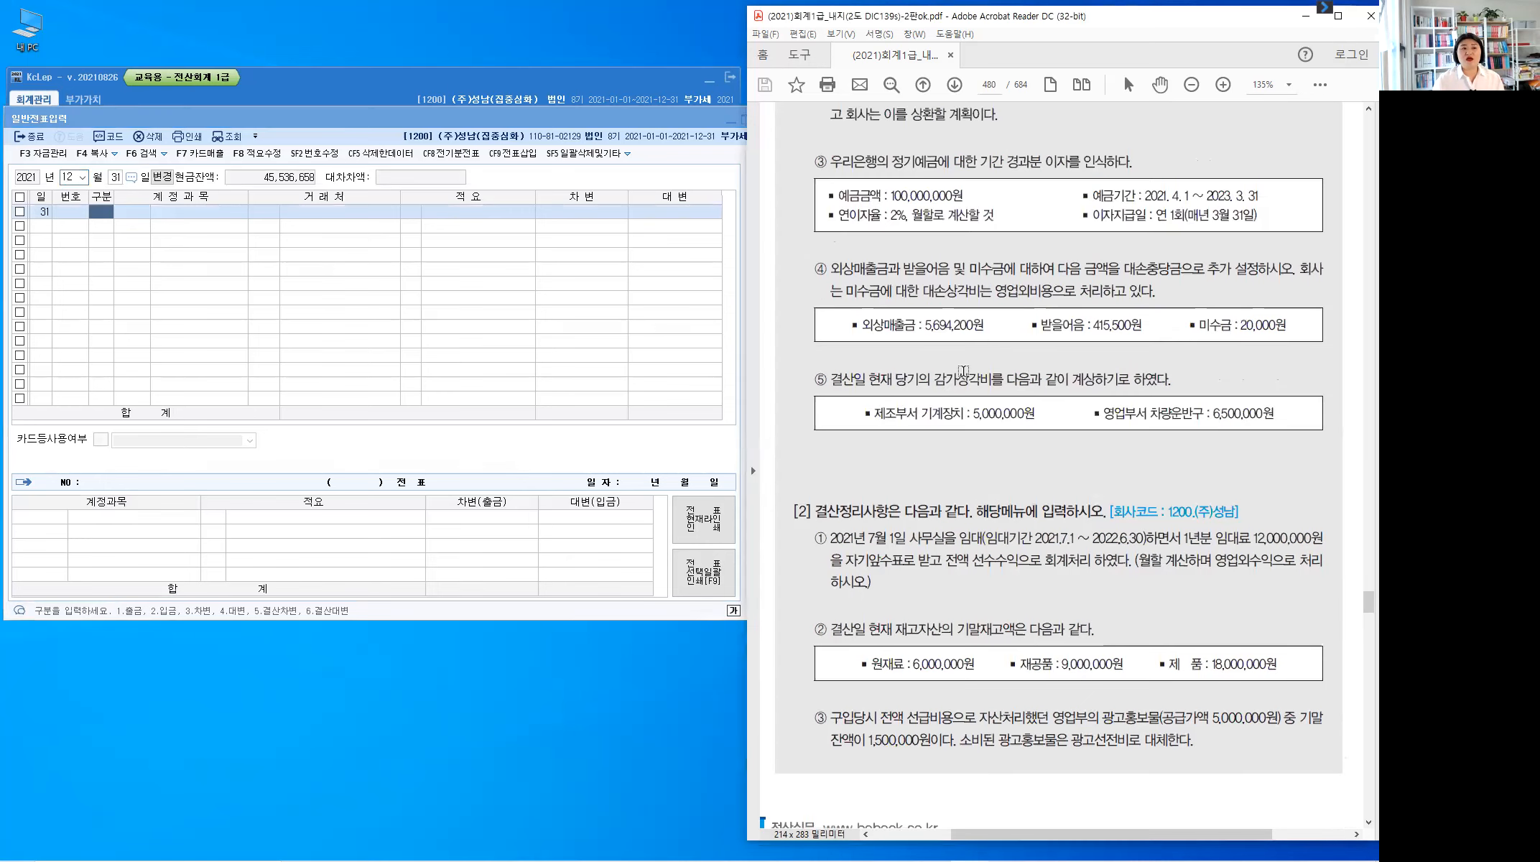
scroll(963, 371, up, 2)
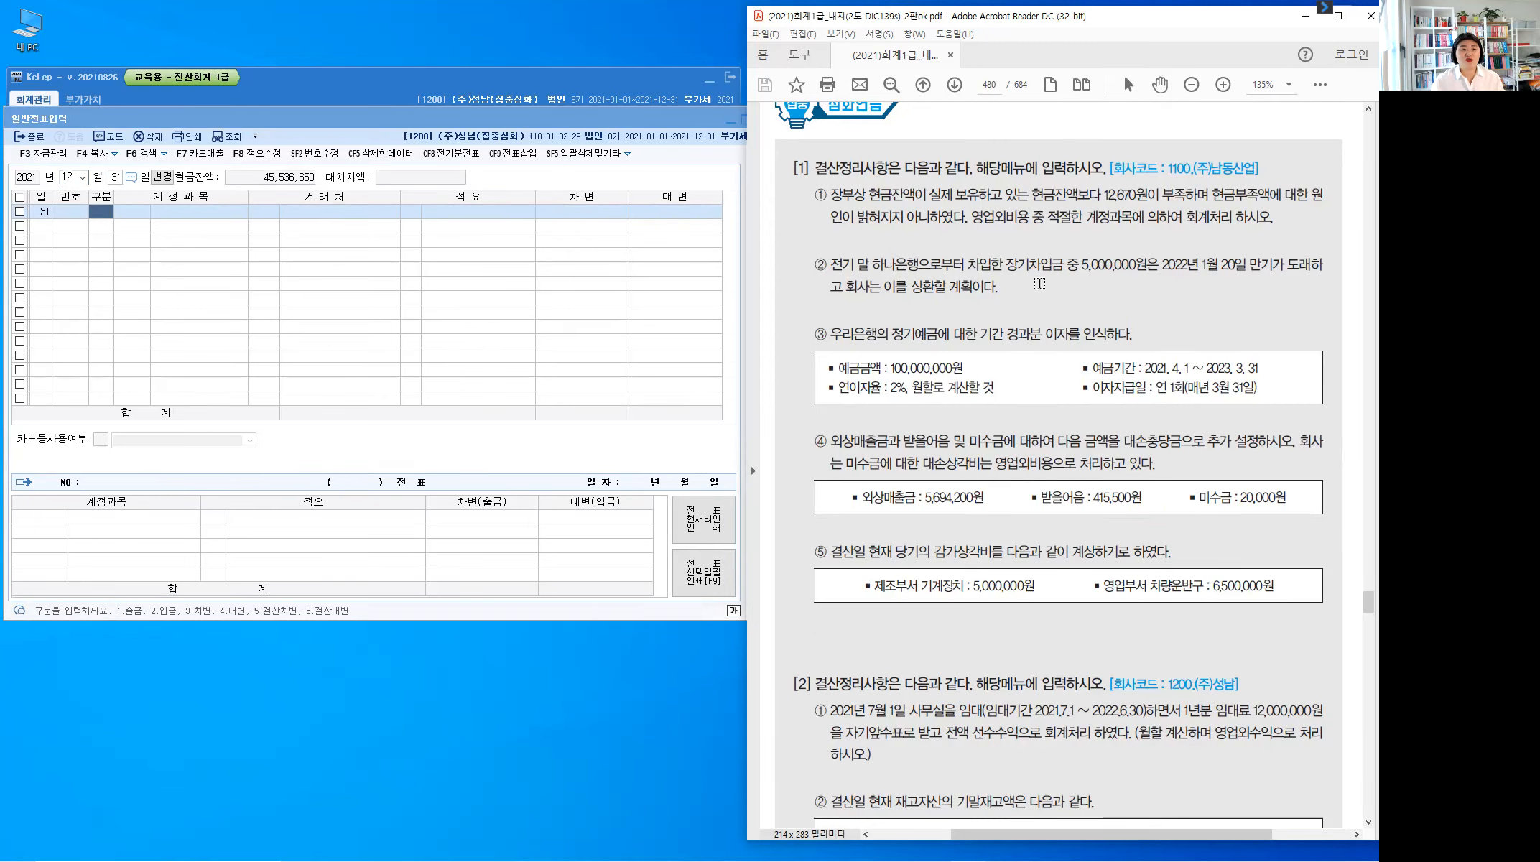
scroll(1031, 284, down, 5)
scroll(1039, 284, down, 1)
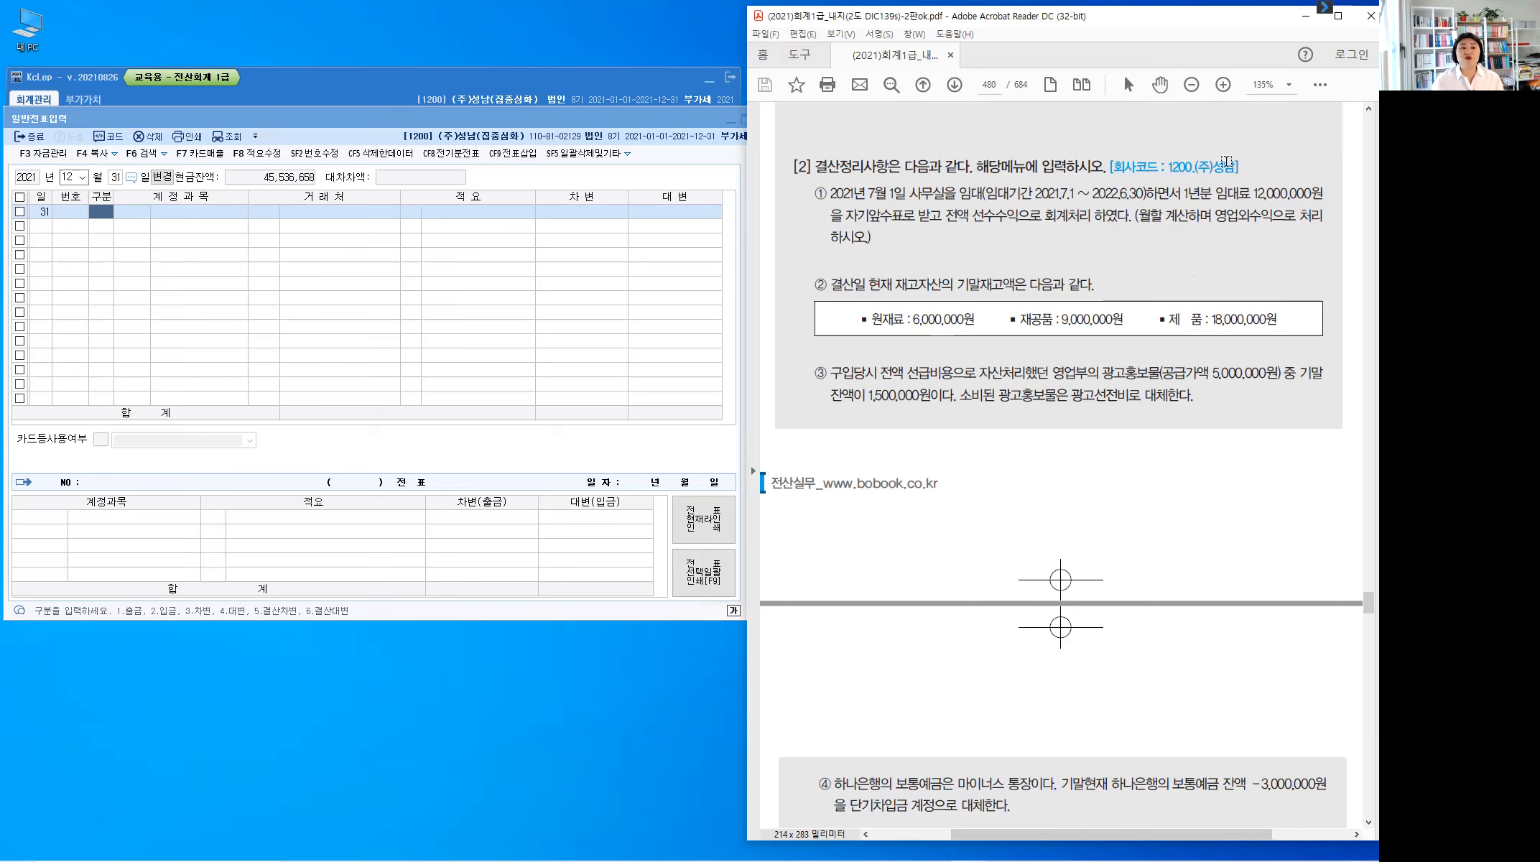
scroll(1114, 351, down, 3)
scroll(1094, 383, up, 2)
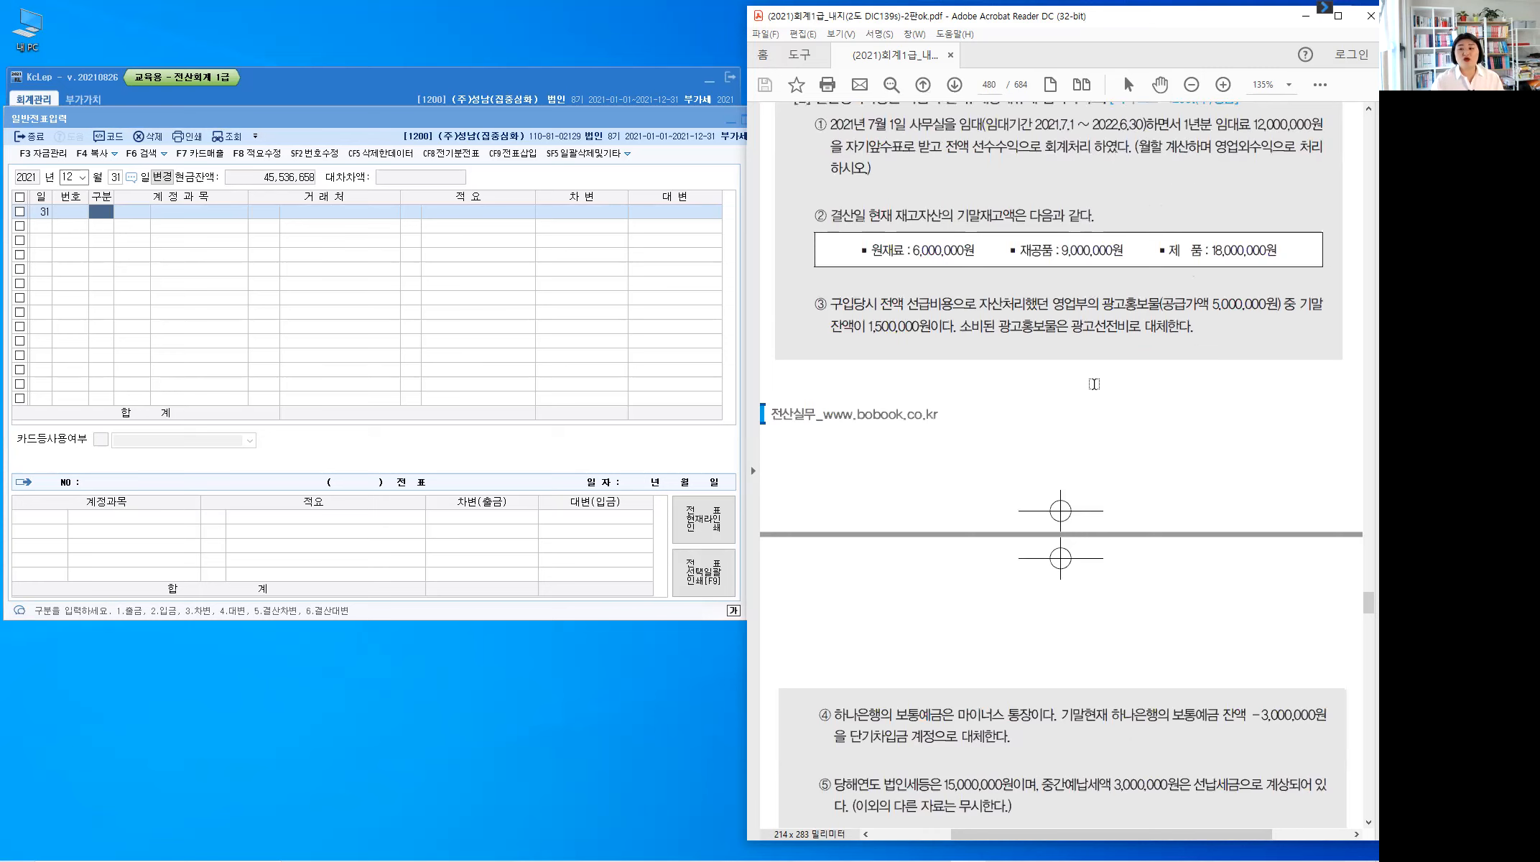
scroll(1094, 384, up, 2)
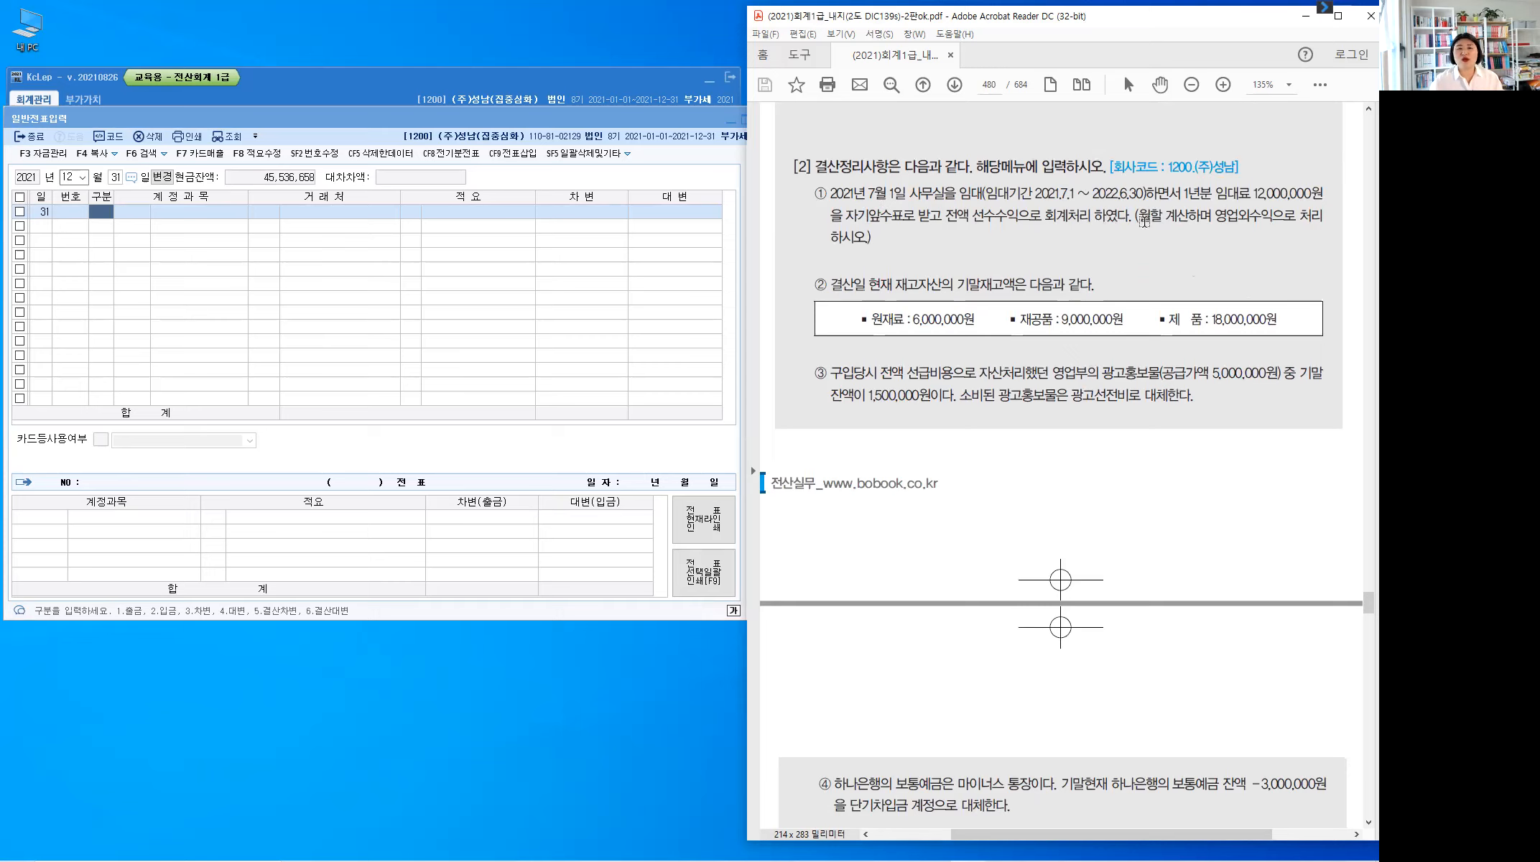
click(1018, 224)
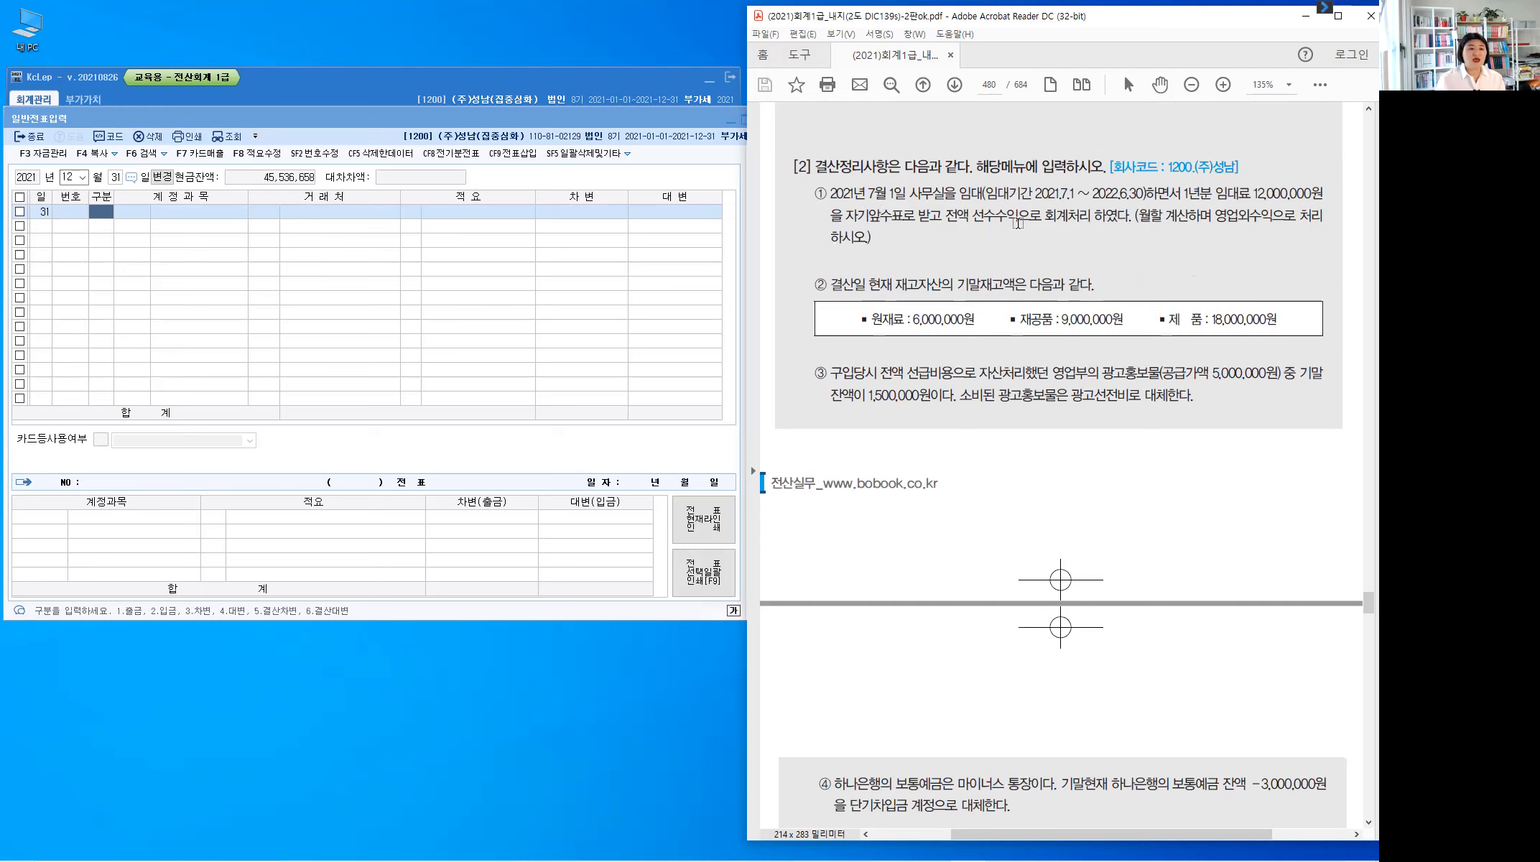
Handwrite the note 수동 in red beside item ① of exercise [2]
key(alt+1)
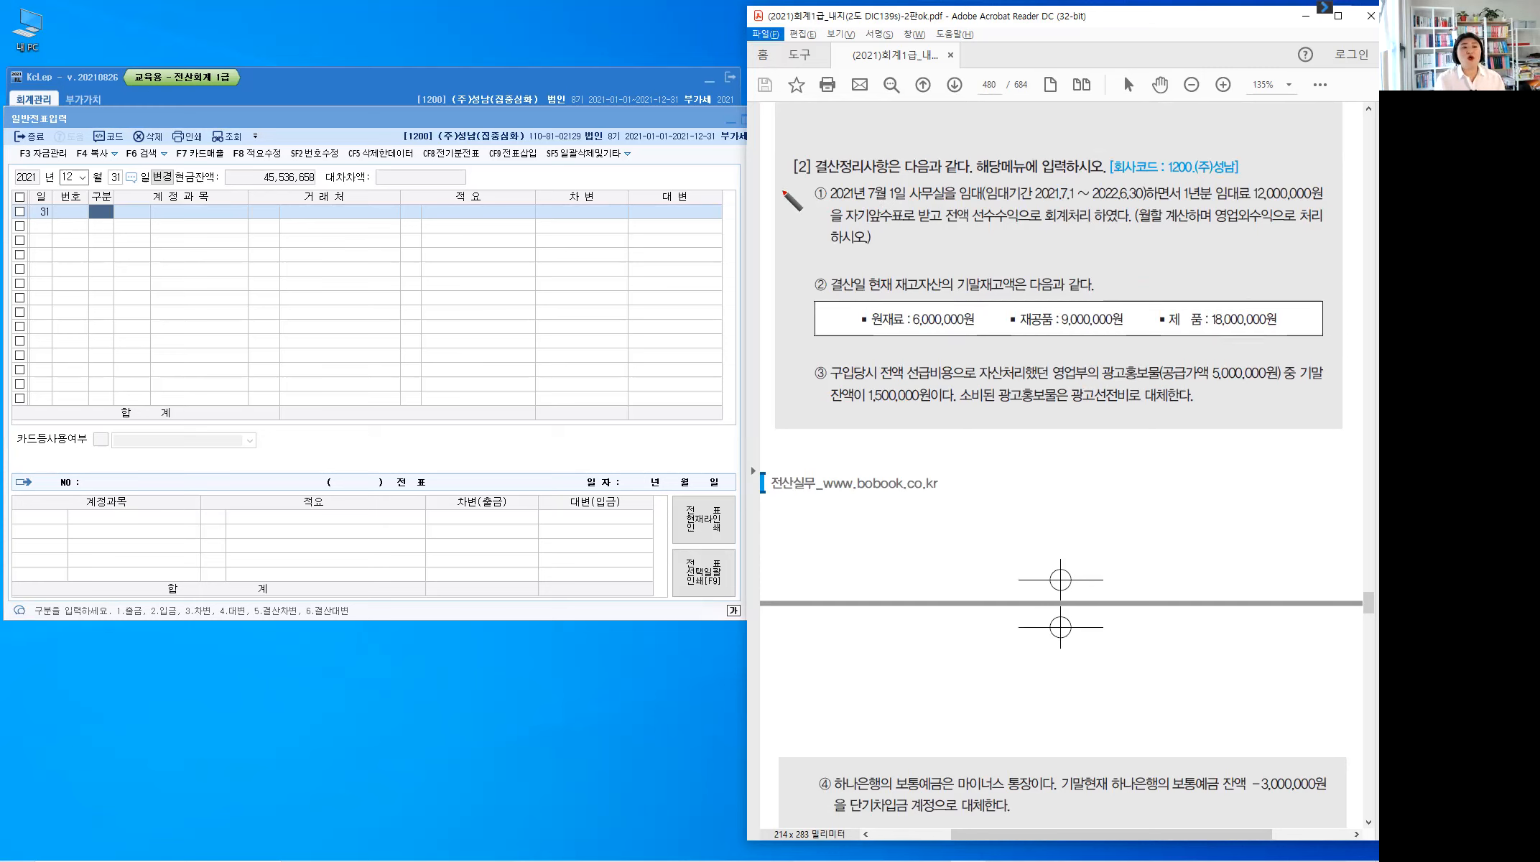
drag(787, 182, 777, 195)
drag(787, 187, 795, 192)
drag(775, 196, 797, 194)
mouse_move(787, 196)
mouse_down()
mouse_move(788, 209)
mouse_move(808, 184)
mouse_up()
drag(800, 186, 804, 195)
drag(795, 196, 803, 199)
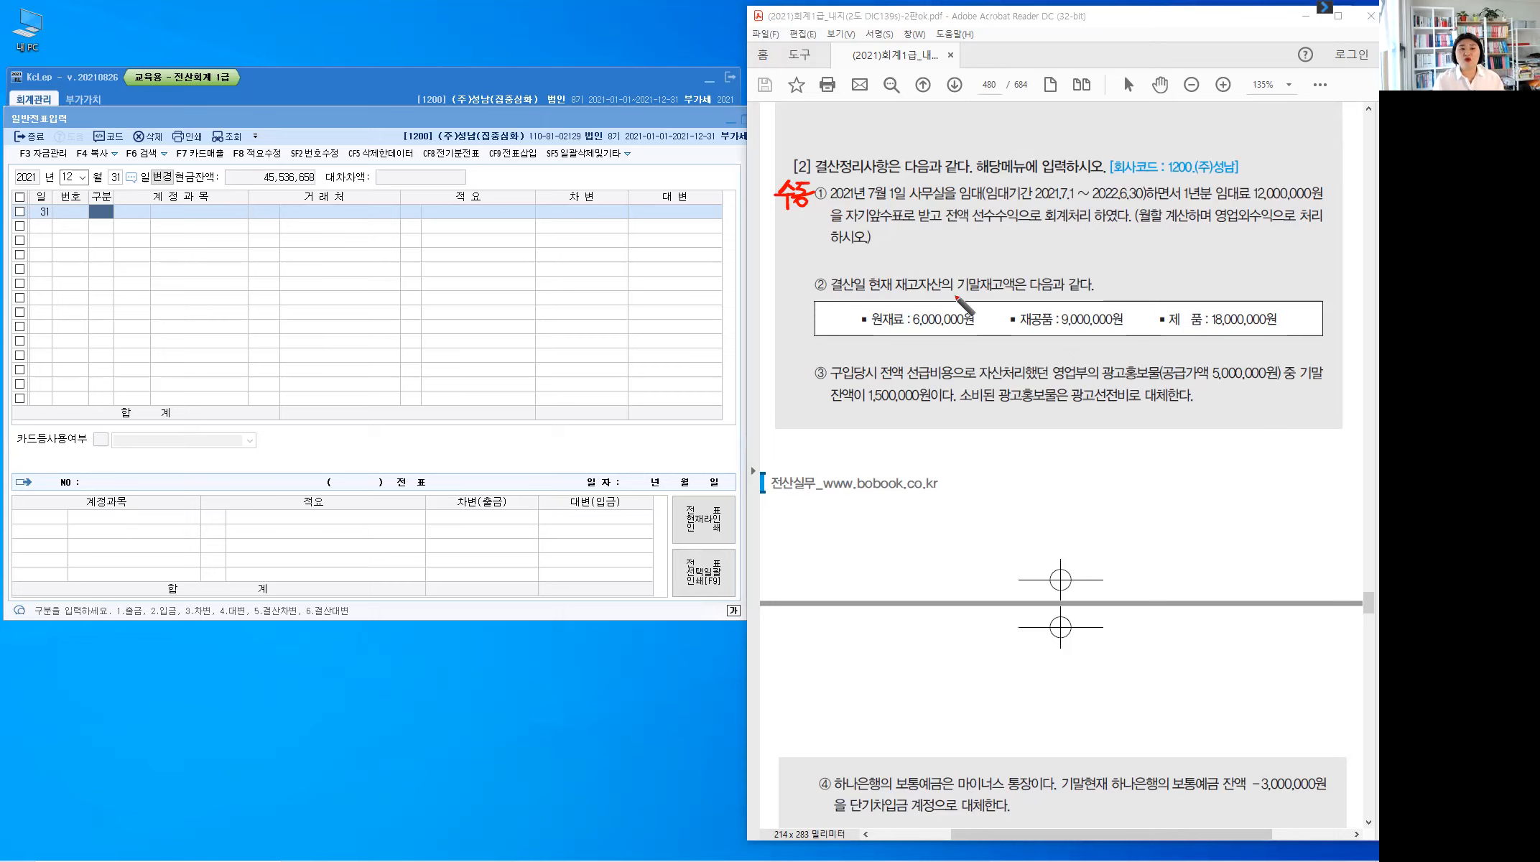
Underline 기말재고액 in item ②, draw an arrow to the inventory box, and handwrite 자동 beside the item in red
drag(955, 296, 1009, 295)
mouse_move(1116, 275)
mouse_down()
mouse_move(1142, 299)
mouse_move(1158, 289)
mouse_up()
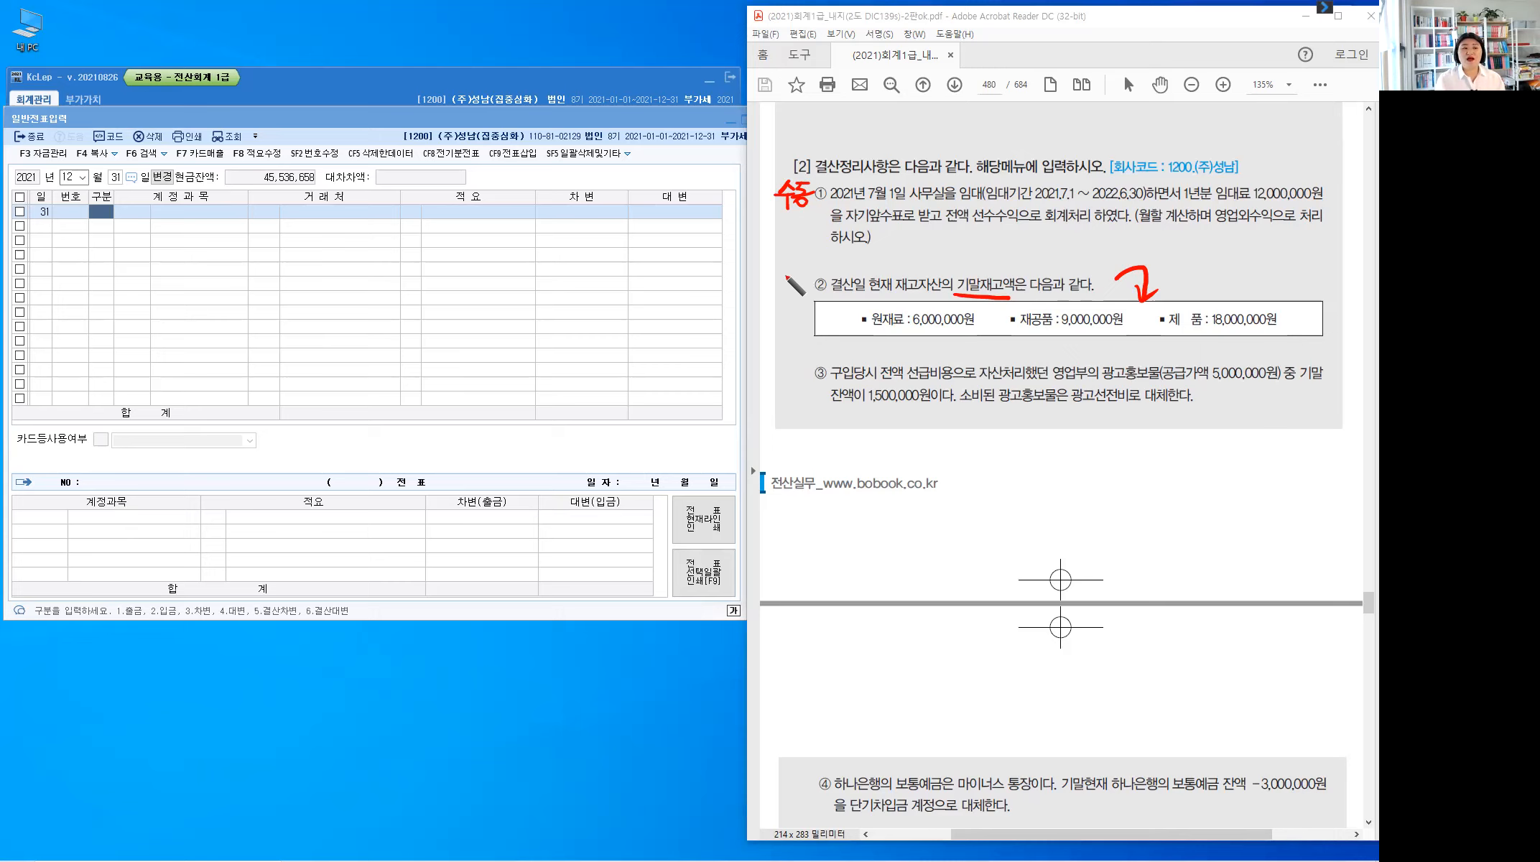
mouse_move(769, 279)
mouse_down()
mouse_move(787, 312)
mouse_move(795, 283)
mouse_up()
drag(793, 276, 799, 290)
mouse_move(791, 291)
mouse_down()
mouse_move(811, 287)
mouse_move(800, 296)
mouse_up()
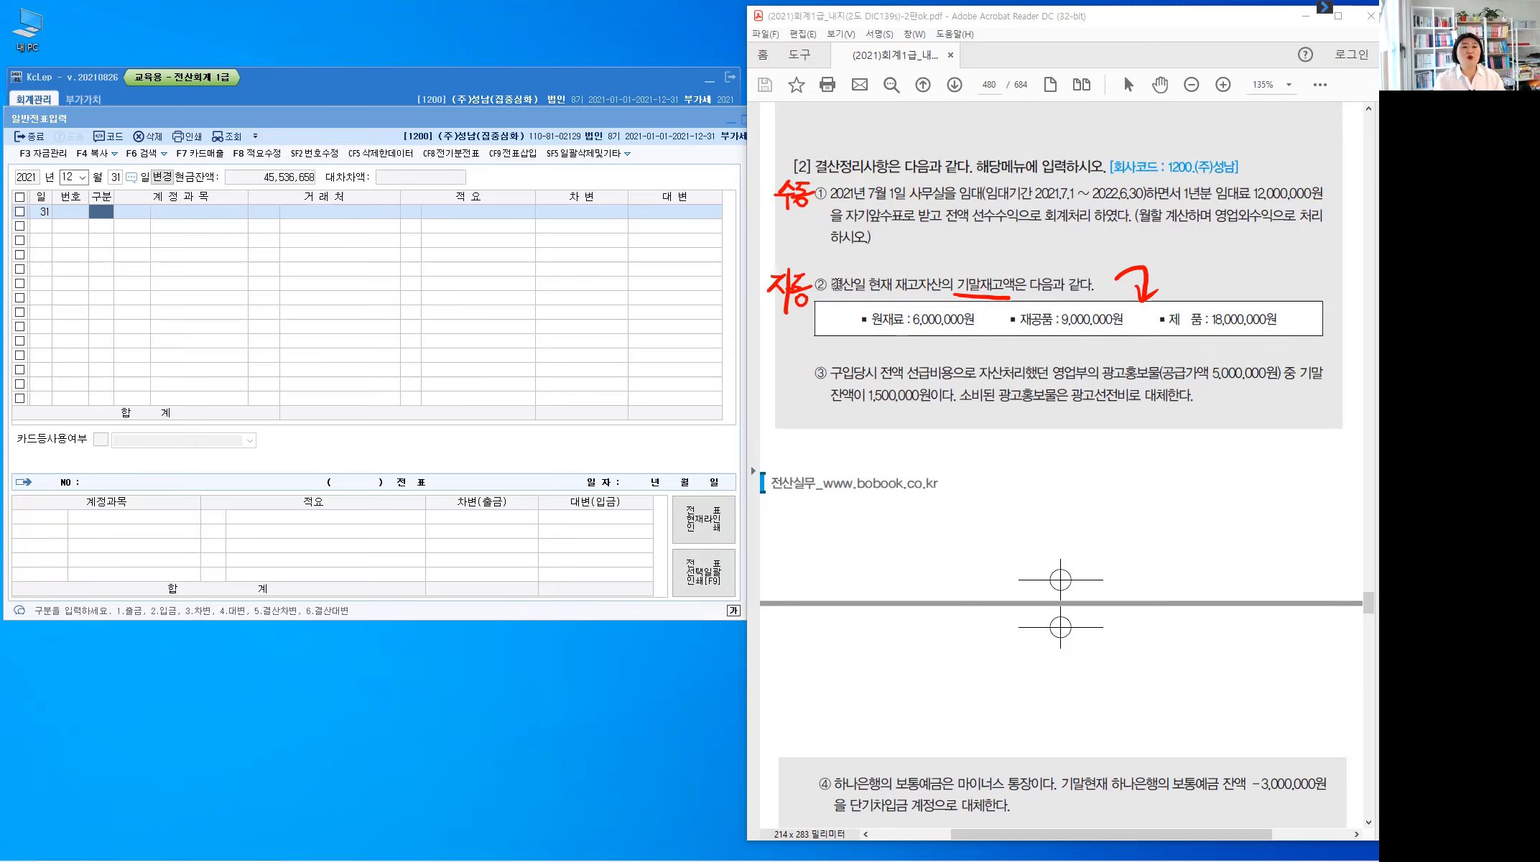
Highlight the item number ② of exercise [2] in yellow
drag(828, 285, 816, 287)
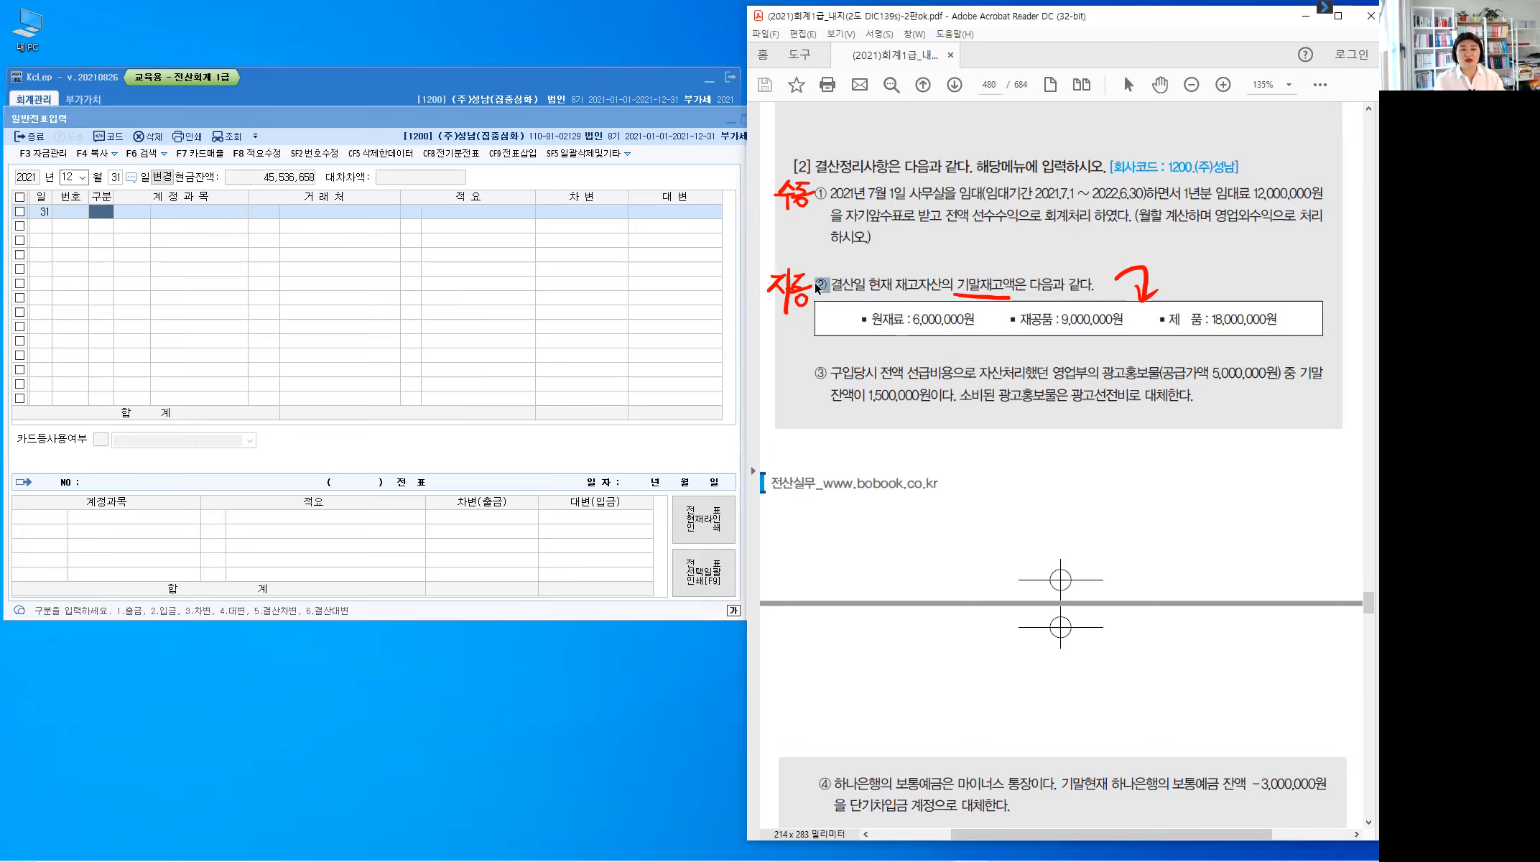
click(850, 328)
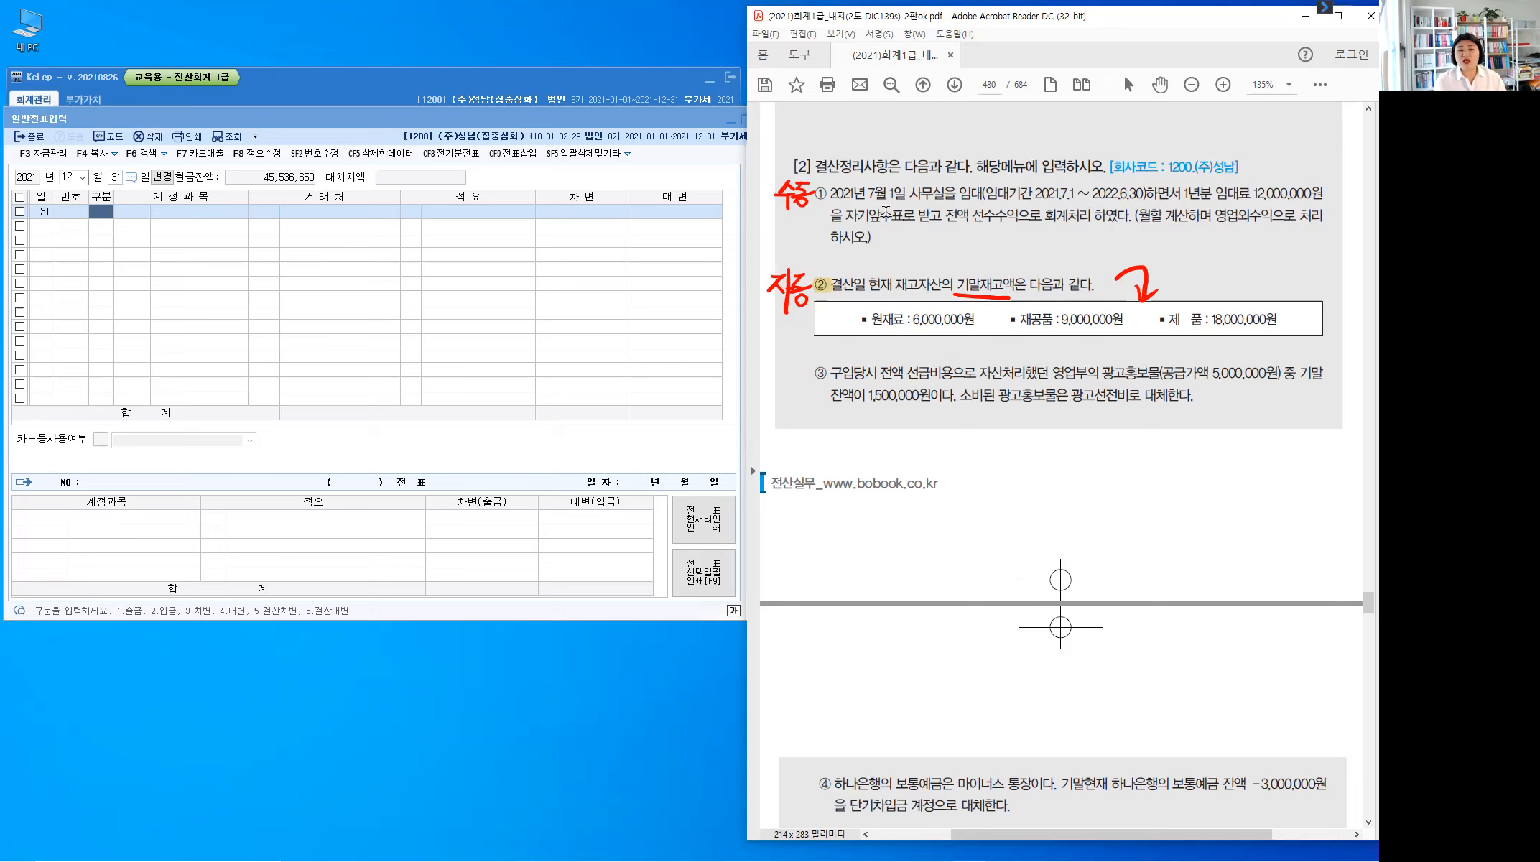
Handwrite the note 수동 in red beside item ③, then clear all the pen marks
key(ctrl)
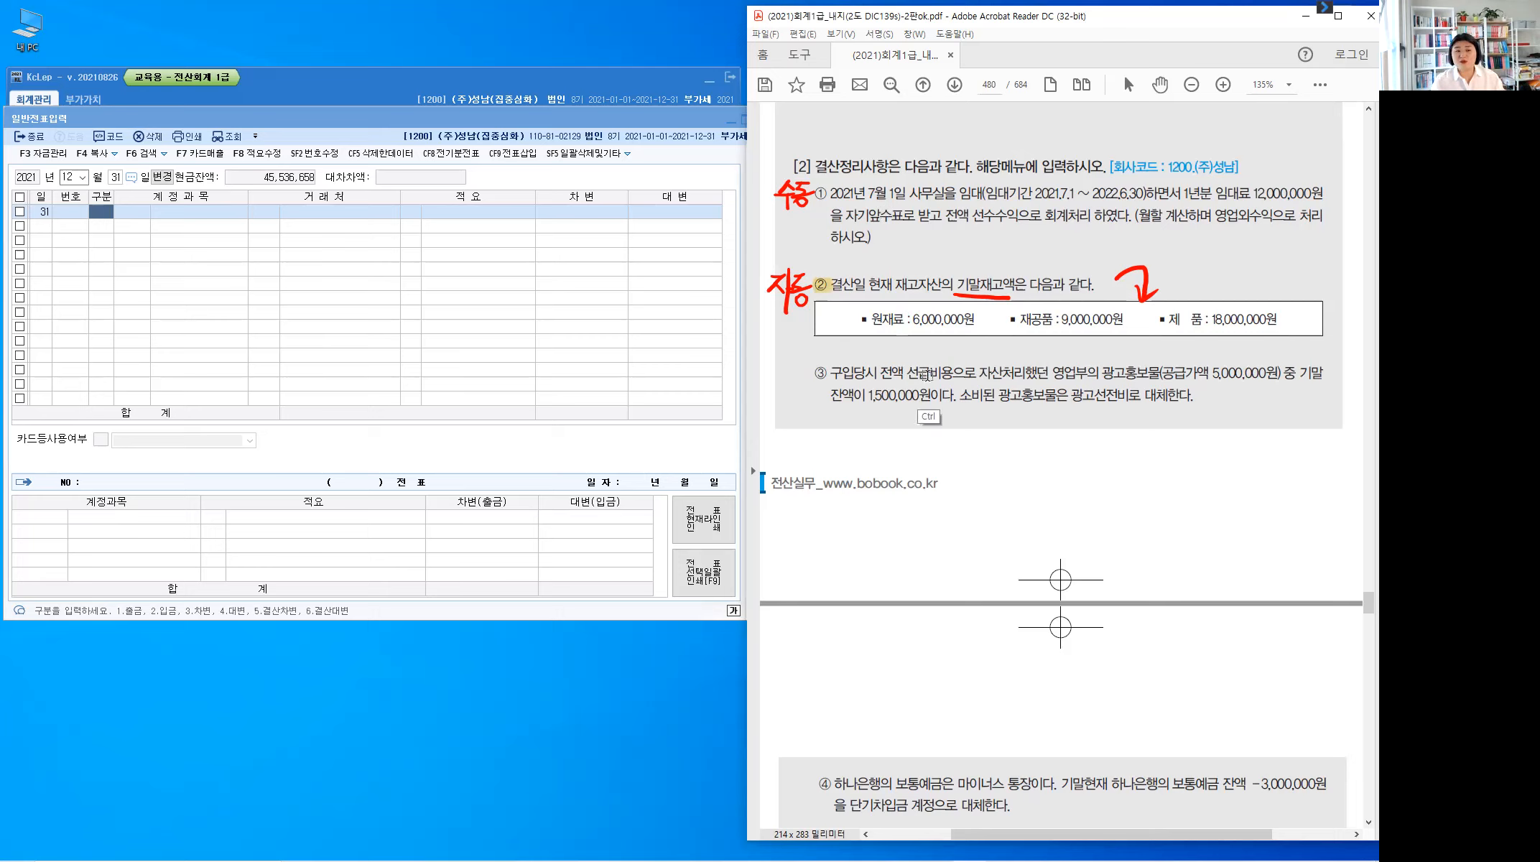
right_click(927, 377)
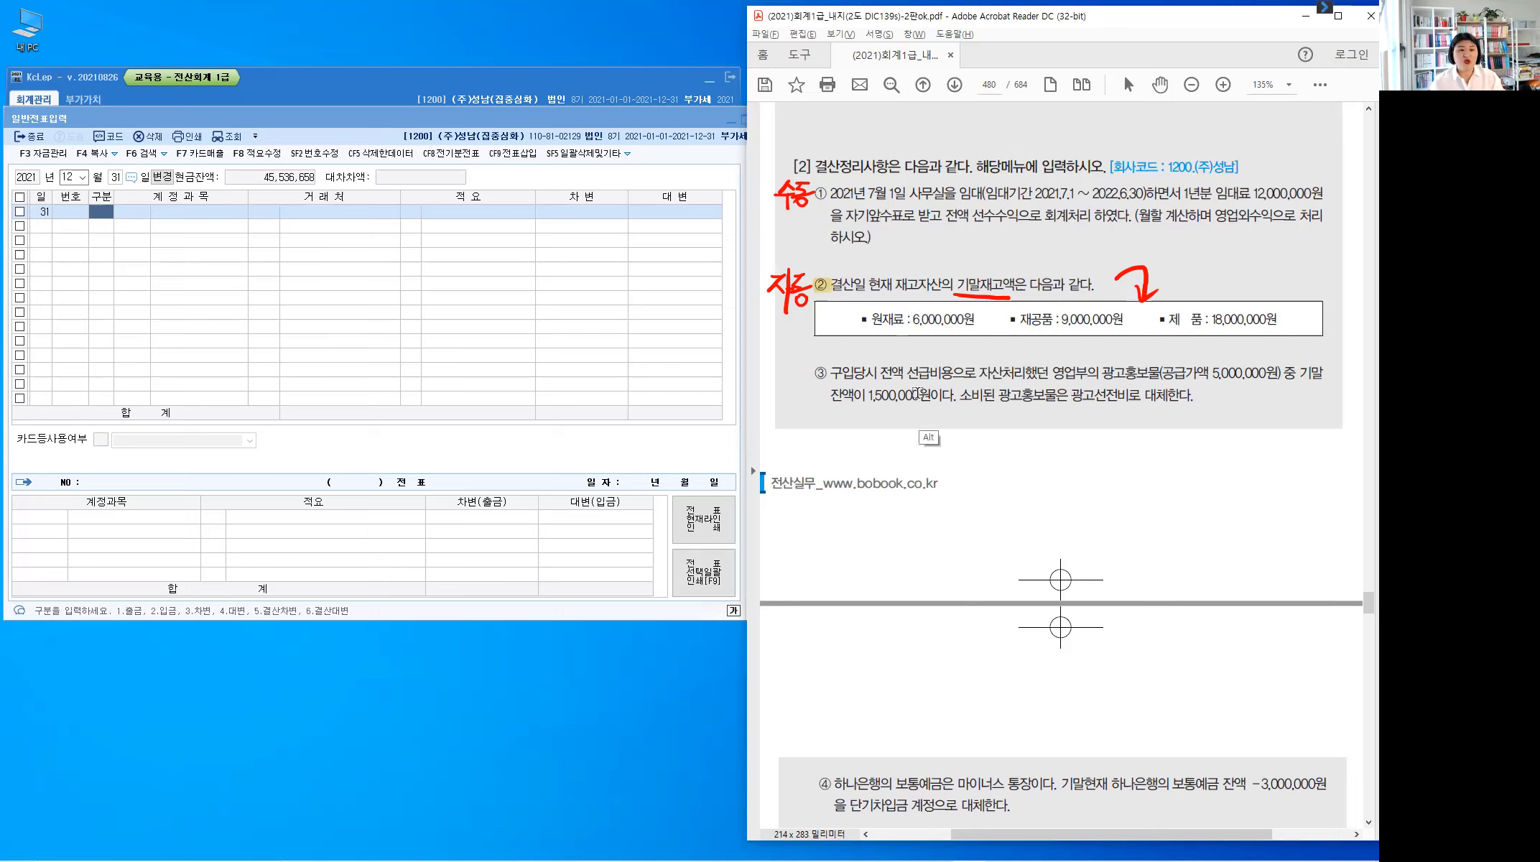
key(alt)
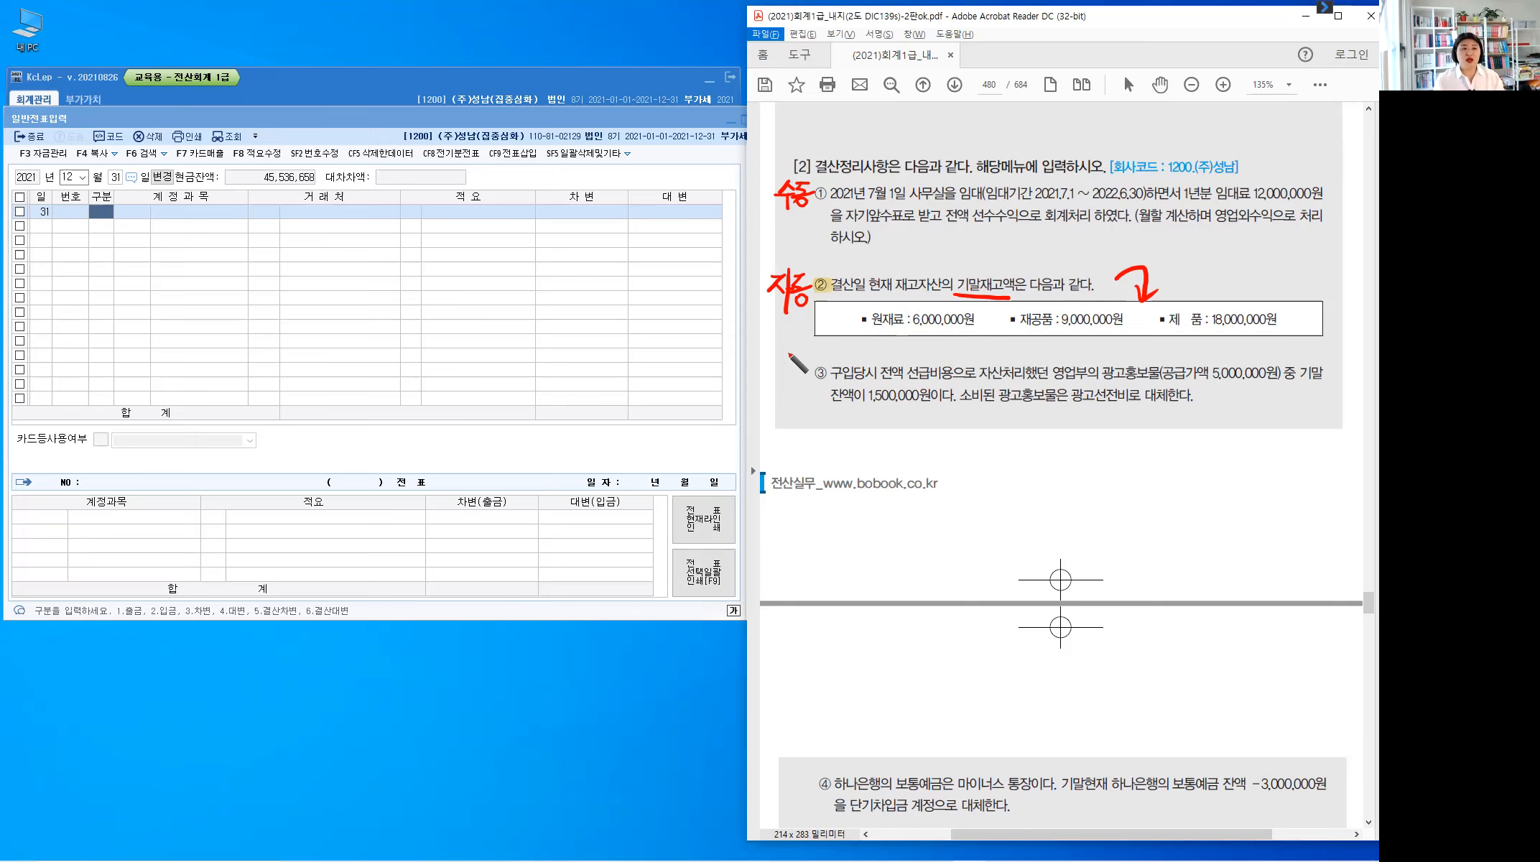
mouse_move(789, 353)
mouse_down()
mouse_move(780, 366)
mouse_move(797, 365)
mouse_up()
drag(776, 369, 799, 365)
mouse_move(788, 368)
mouse_down()
mouse_move(788, 385)
mouse_move(805, 353)
mouse_move(796, 373)
mouse_up()
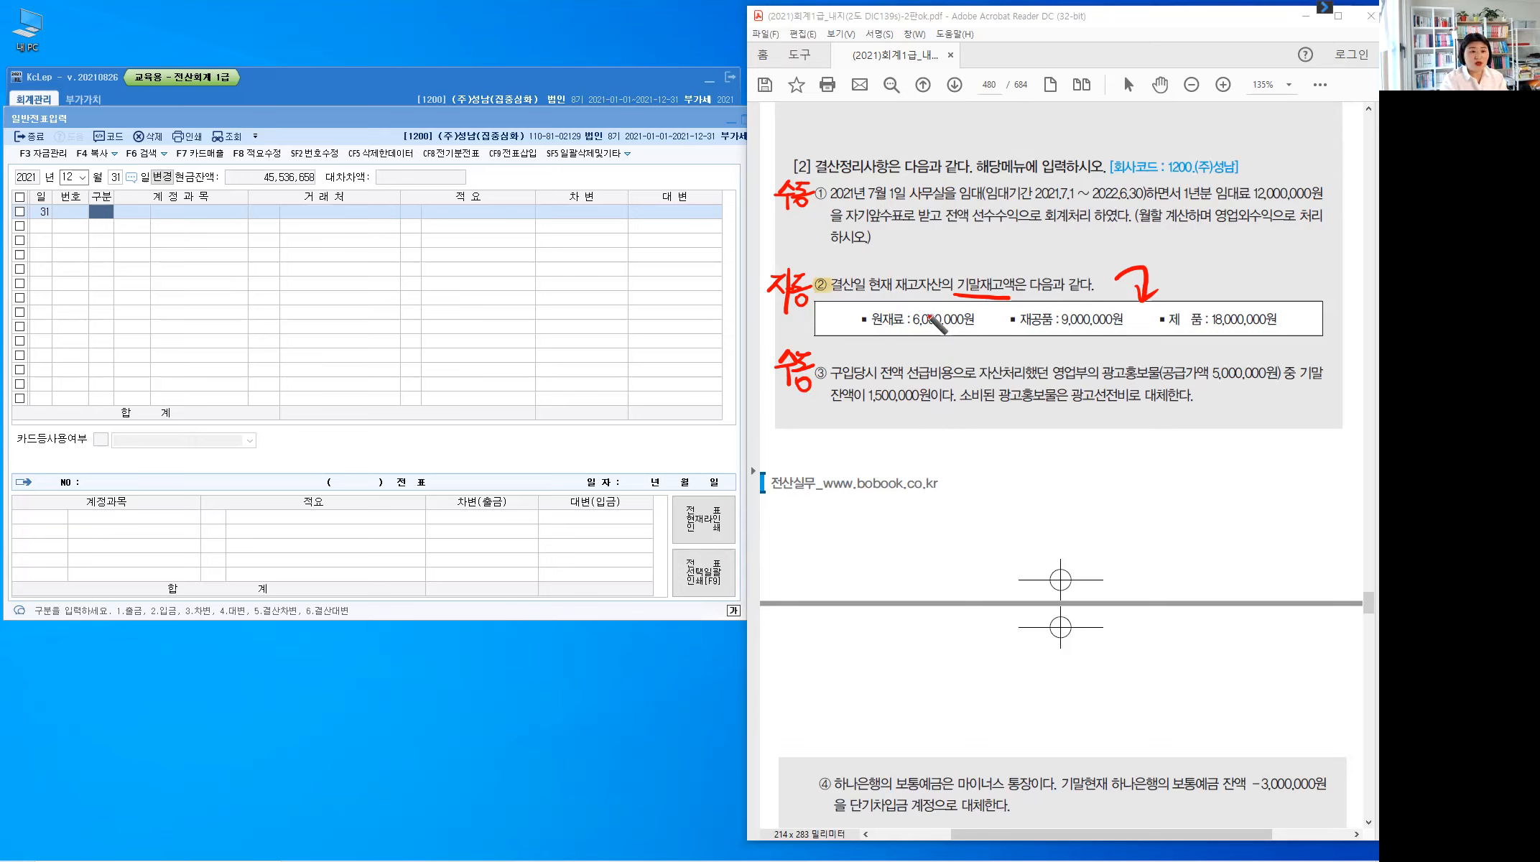
key(e)
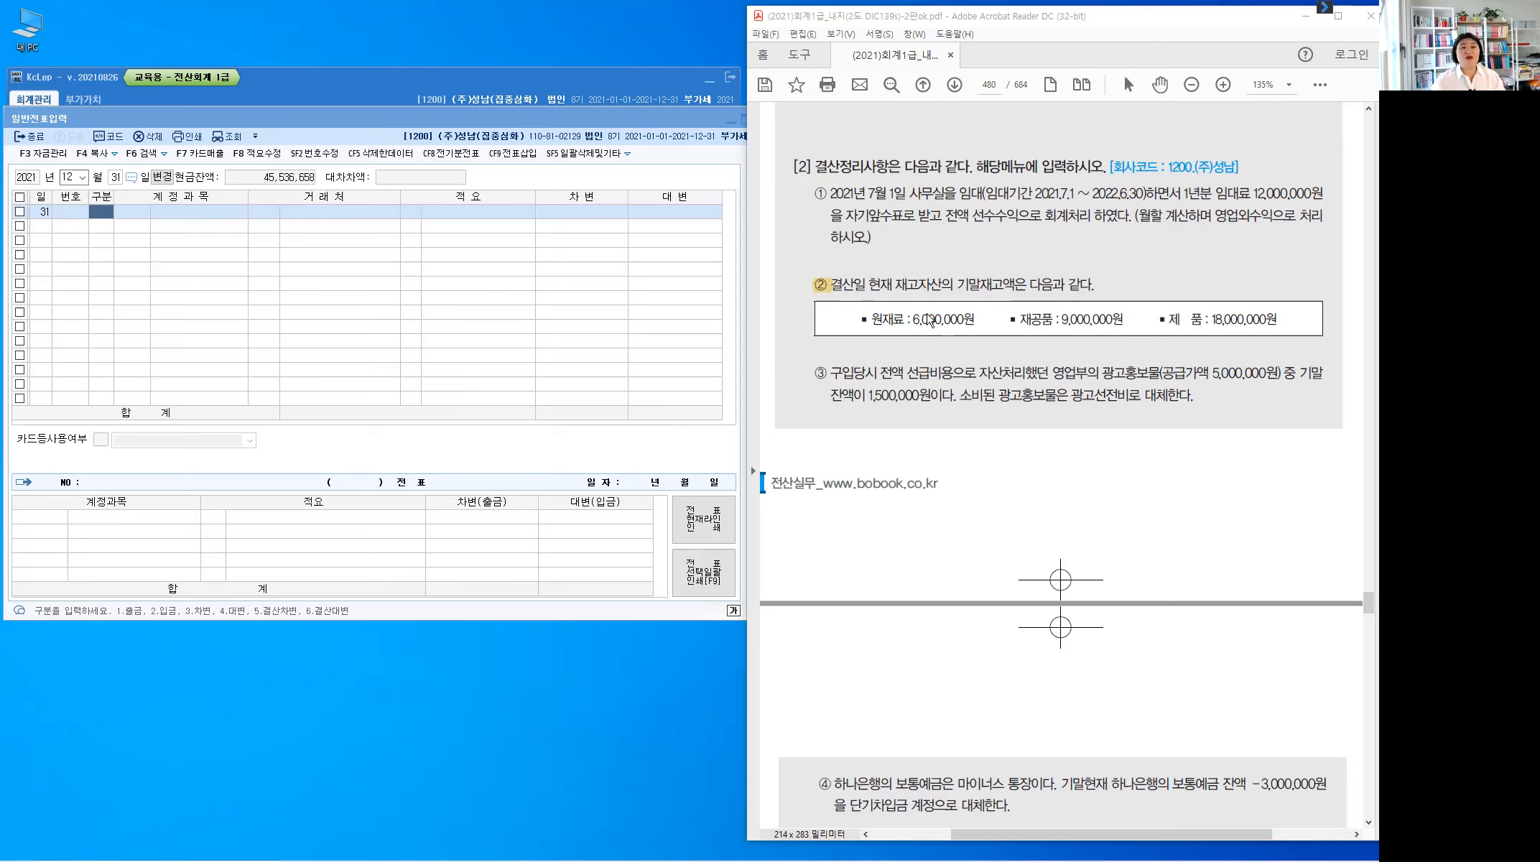
Handwrite the note 수동 in red beside item ④, about the 하나은행 overdraft, on the following page
scroll(944, 327, down, 5)
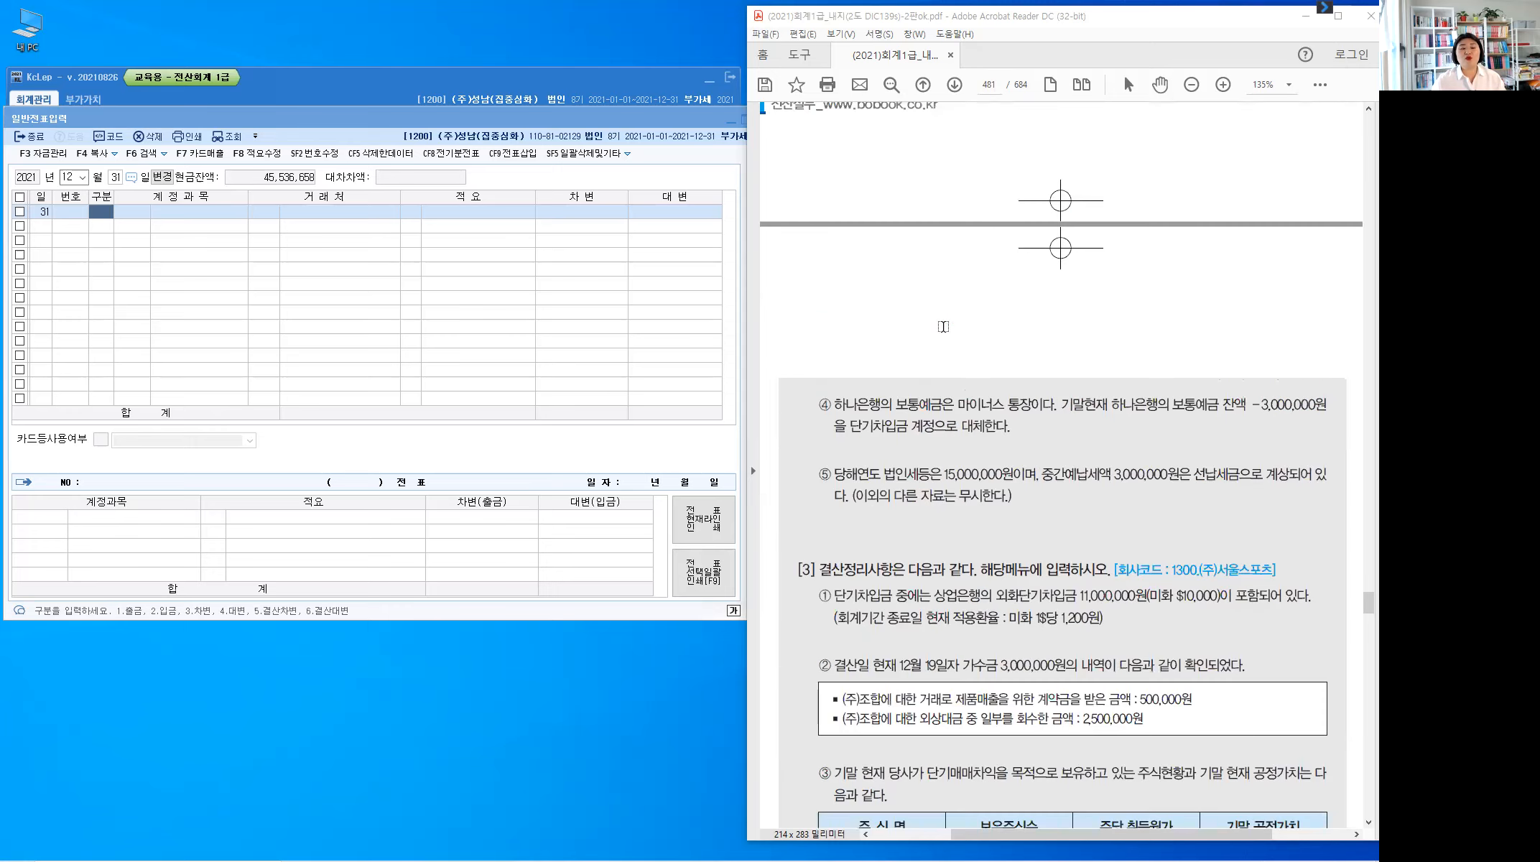
scroll(943, 327, down, 1)
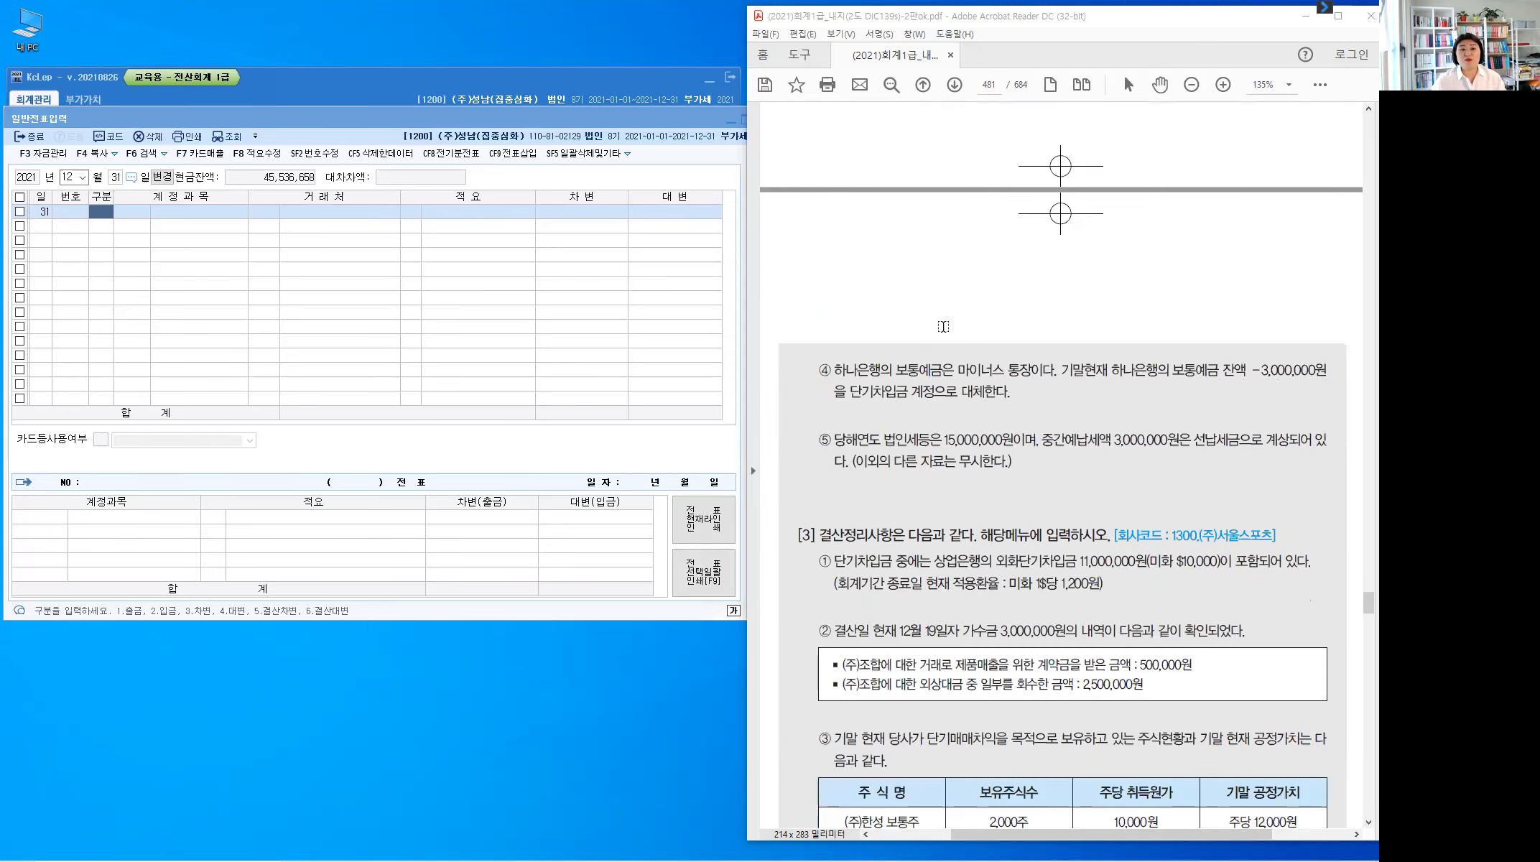
scroll(943, 327, down, 1)
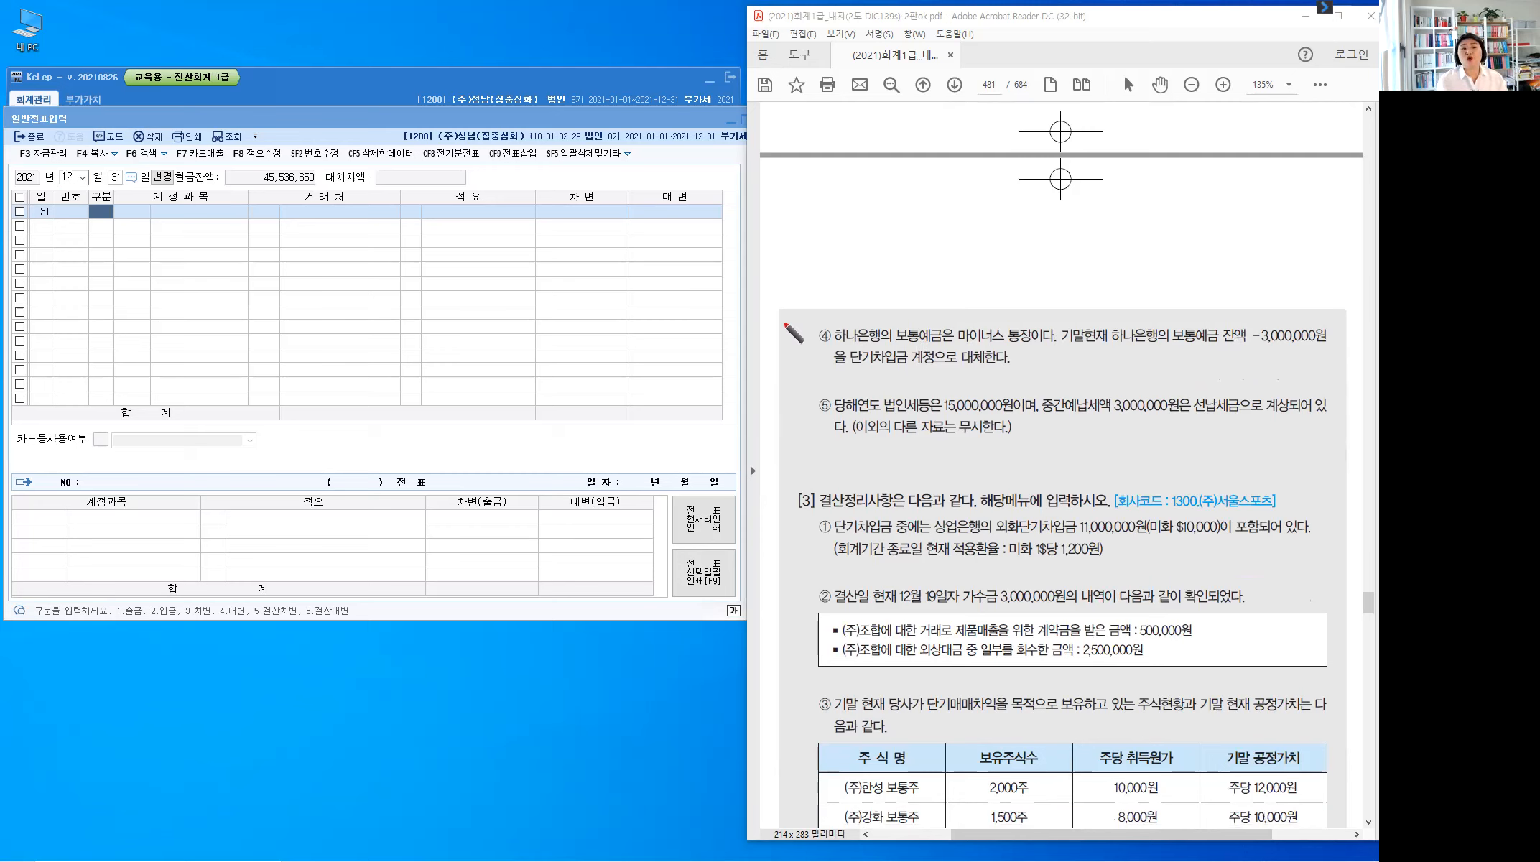
drag(780, 339, 793, 335)
mouse_move(775, 344)
mouse_down()
mouse_move(806, 339)
mouse_move(790, 355)
mouse_up()
drag(796, 327, 809, 336)
mouse_move(797, 341)
mouse_down()
mouse_move(818, 337)
mouse_move(806, 347)
mouse_up()
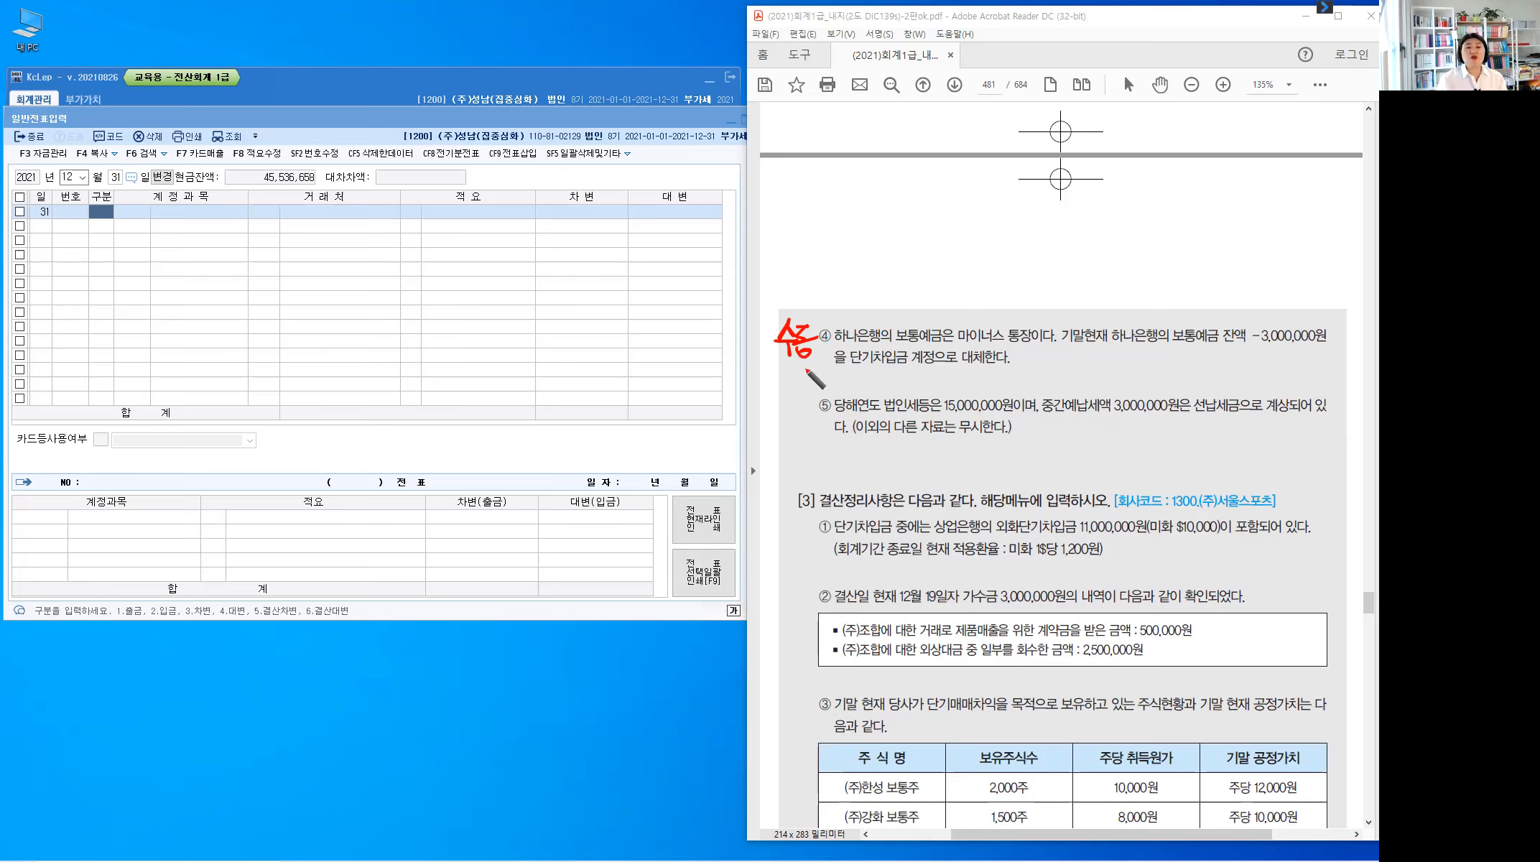
Mark item ⑤ as 자동 with a red note and a yellow highlight on its number, then clear the pen marks
mouse_move(775, 397)
mouse_down()
mouse_move(775, 414)
mouse_move(798, 397)
mouse_move(791, 451)
mouse_up()
drag(800, 398, 811, 406)
mouse_move(796, 415)
mouse_down()
mouse_move(813, 410)
mouse_move(804, 420)
mouse_up()
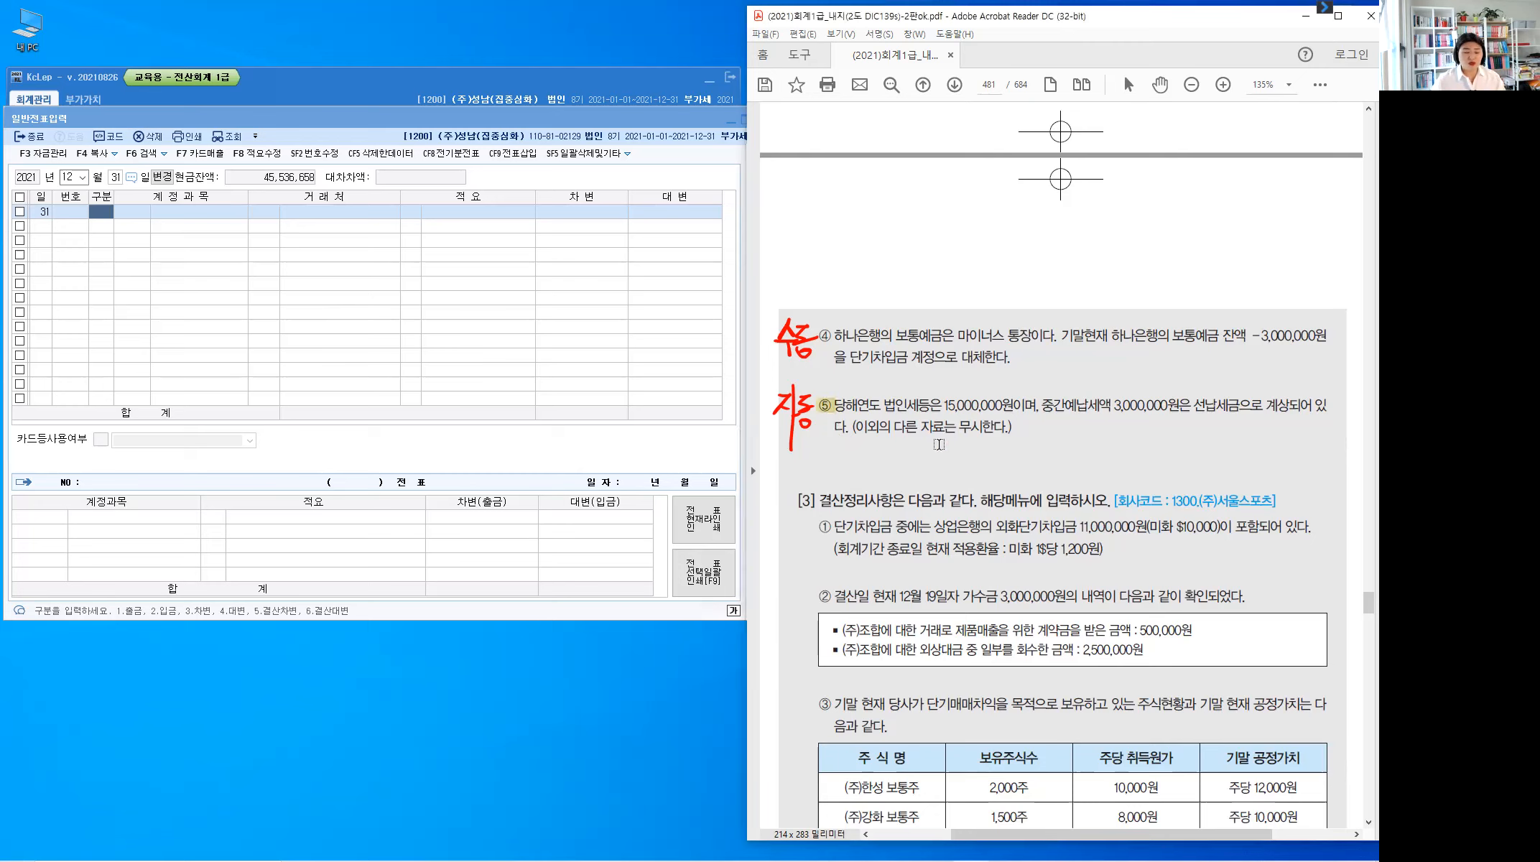
key(Escape)
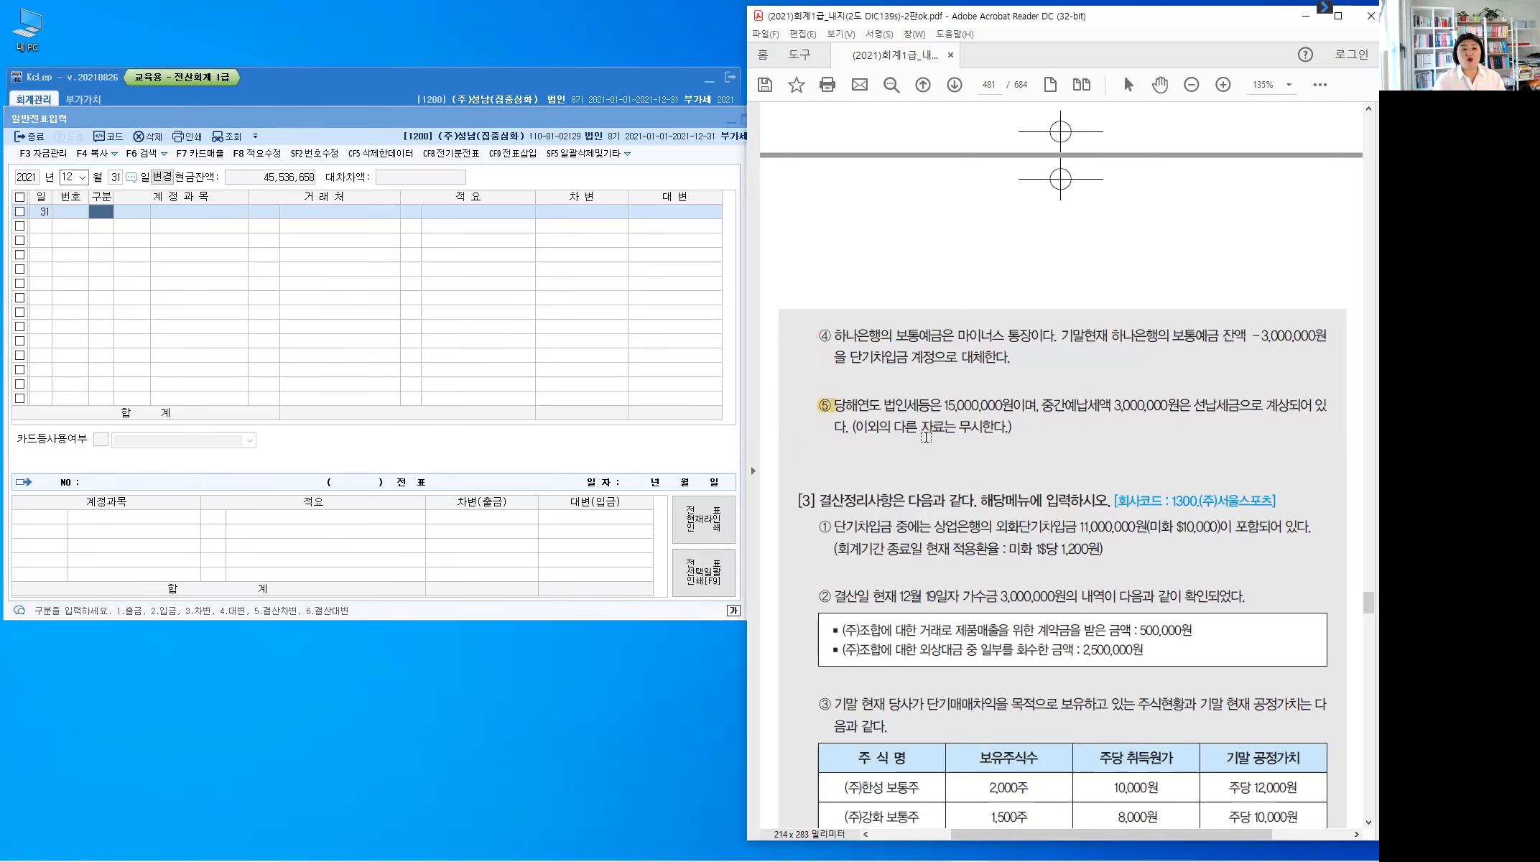
Highlight the words 전액 선수수익으로 in item ① of exercise [2] in yellow
scroll(922, 404, up, 5)
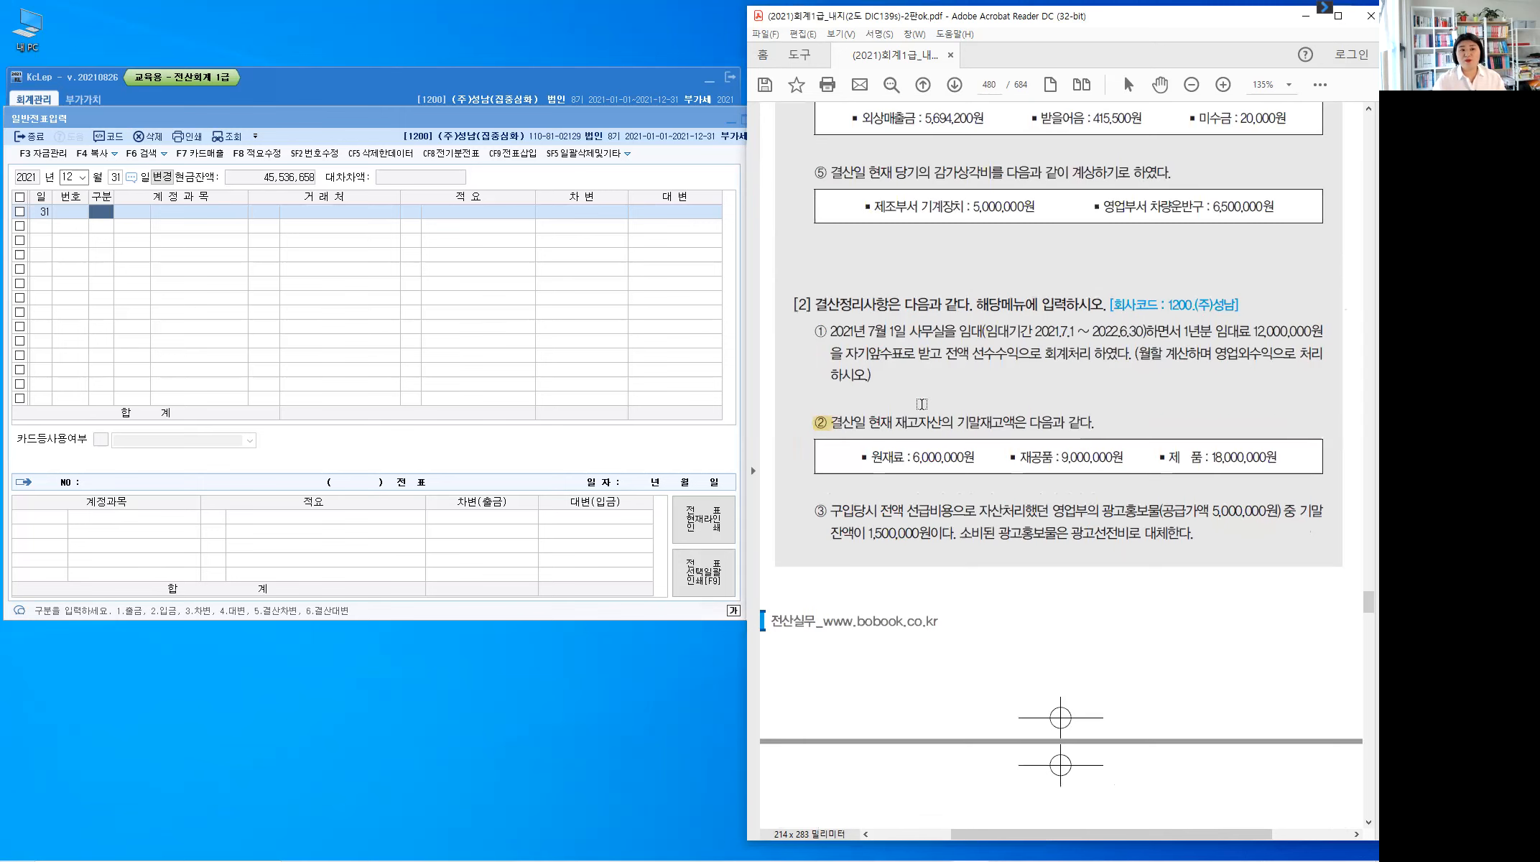
scroll(921, 404, down, 3)
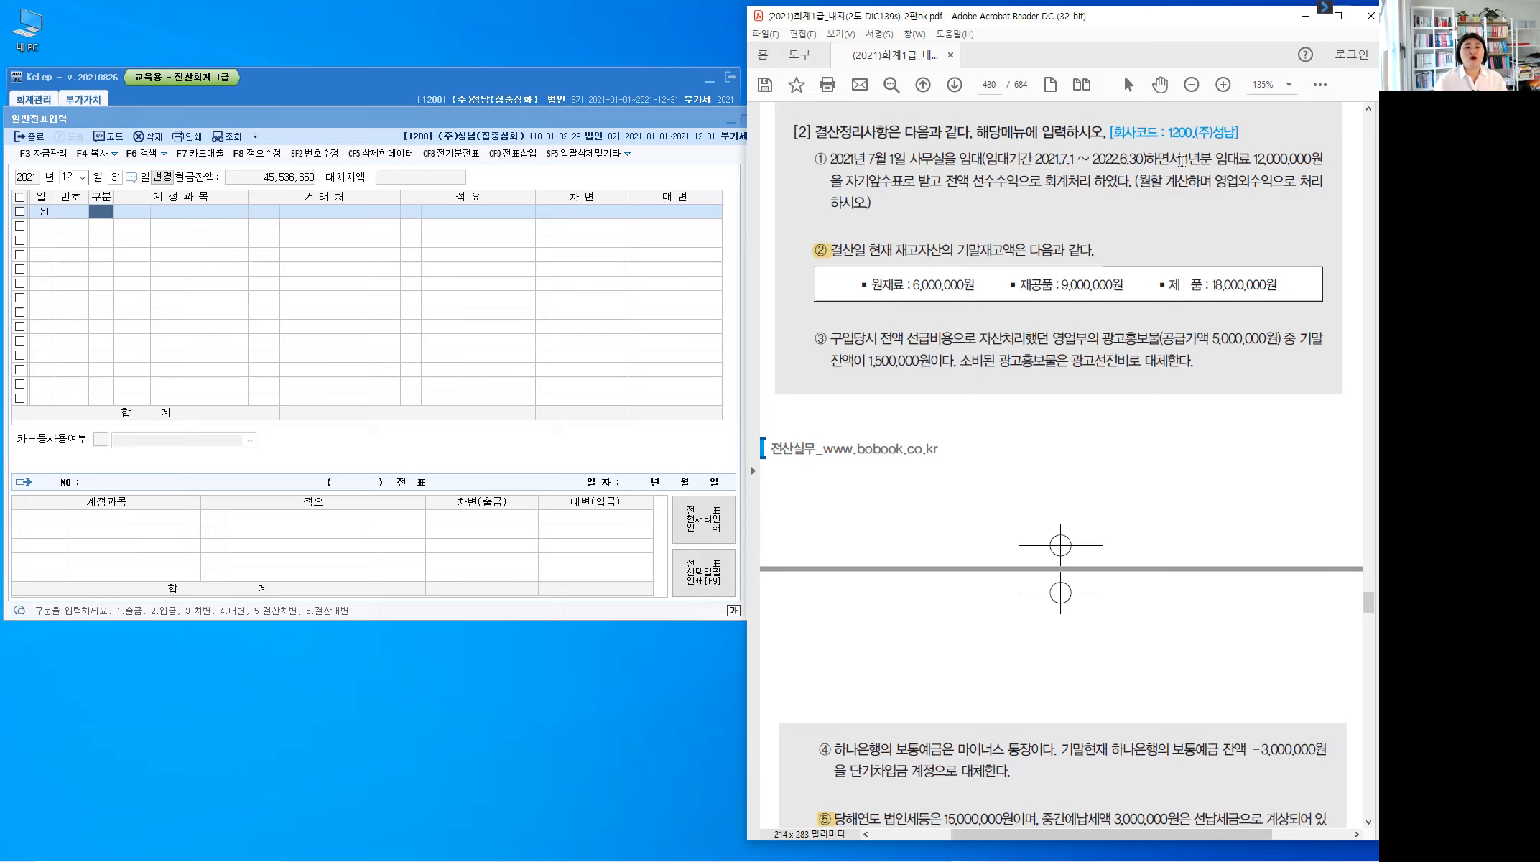
key(ctrl)
mouse_move(946, 183)
mouse_down()
mouse_move(990, 185)
mouse_move(952, 201)
mouse_up()
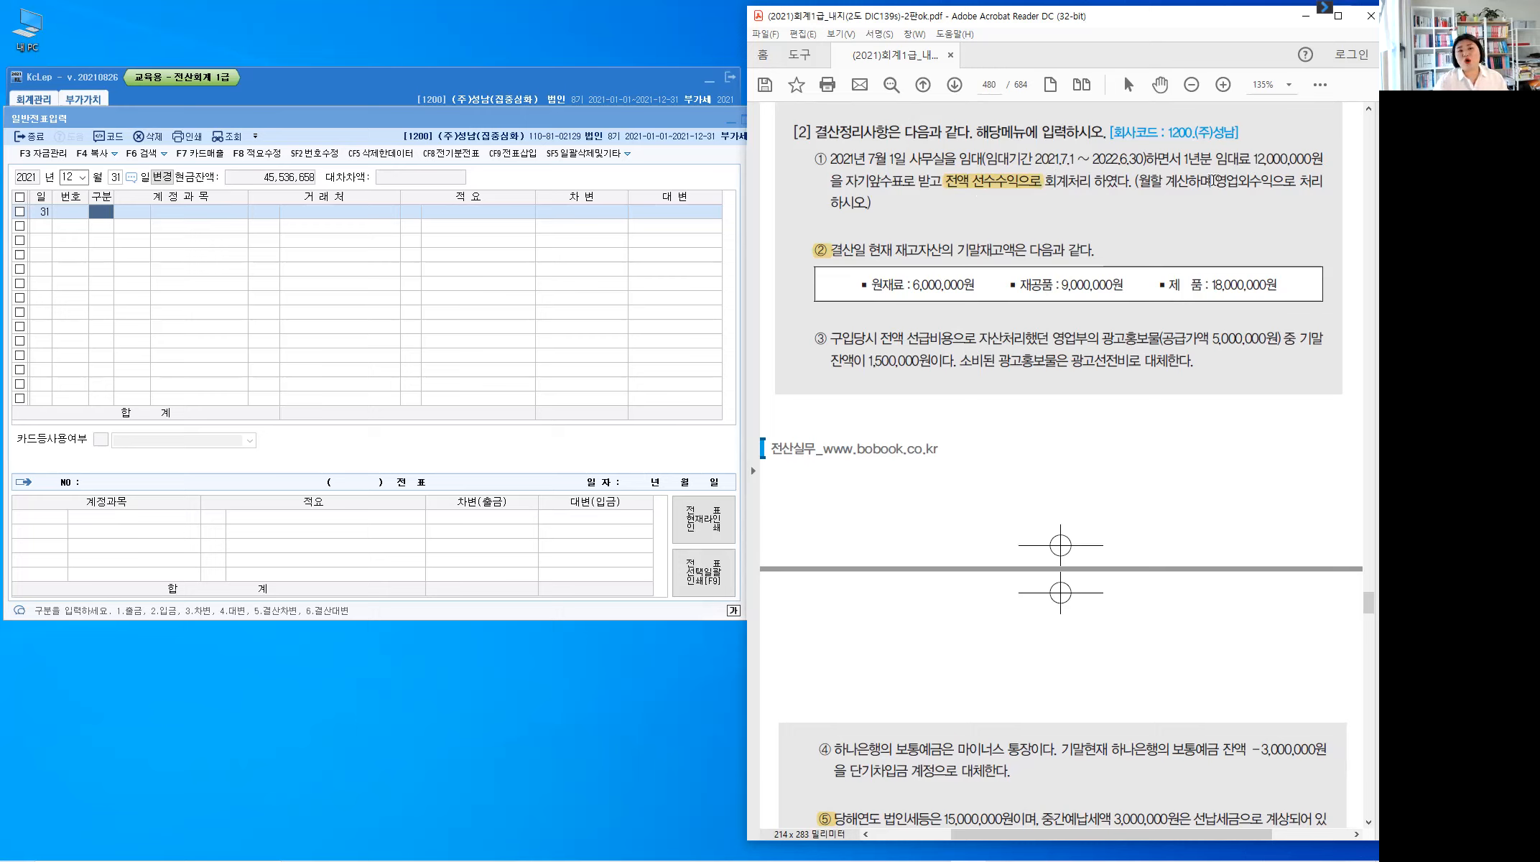
Highlight the word 영업외수익 in item ① of exercise [2] in yellow
drag(1214, 180, 1273, 181)
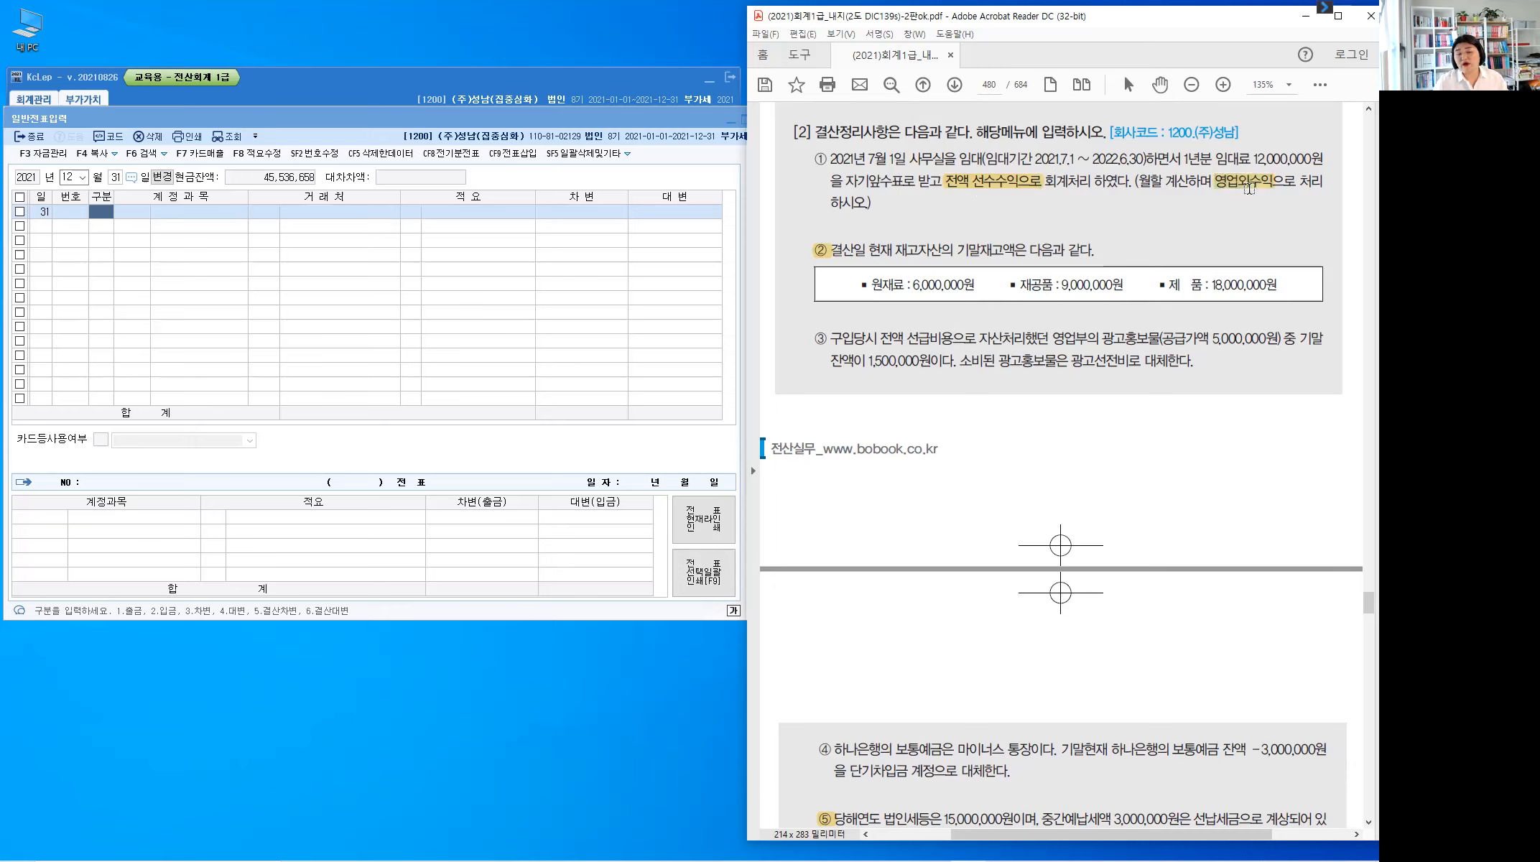
Draw a red timeline arrow above exercise [2], mark 12/31 at its middle, and span the rental period with an arc
key(ctrl)
key(ctrl)
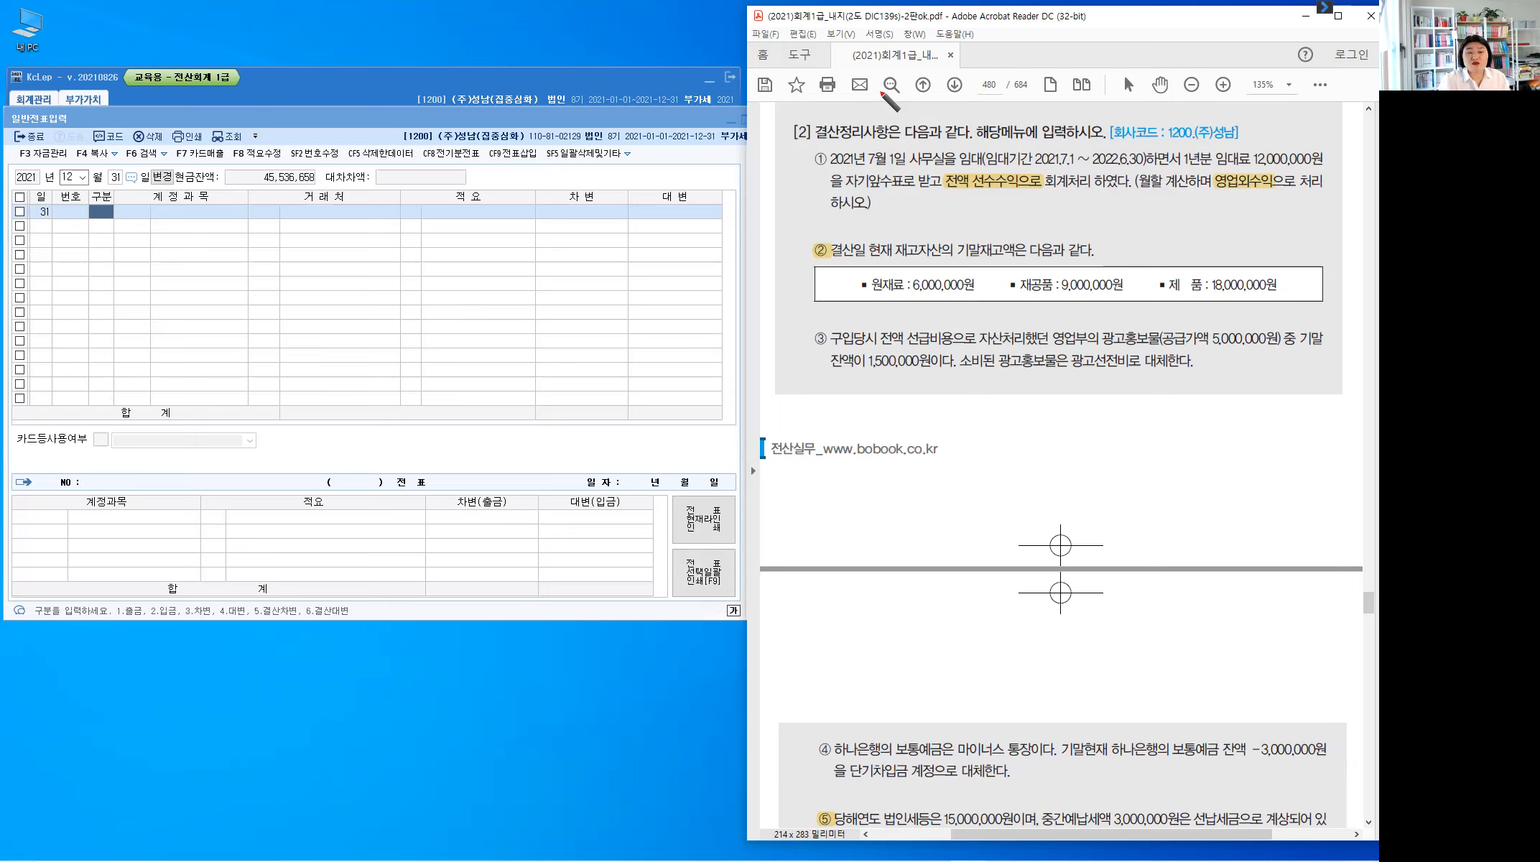
drag(878, 92, 1184, 86)
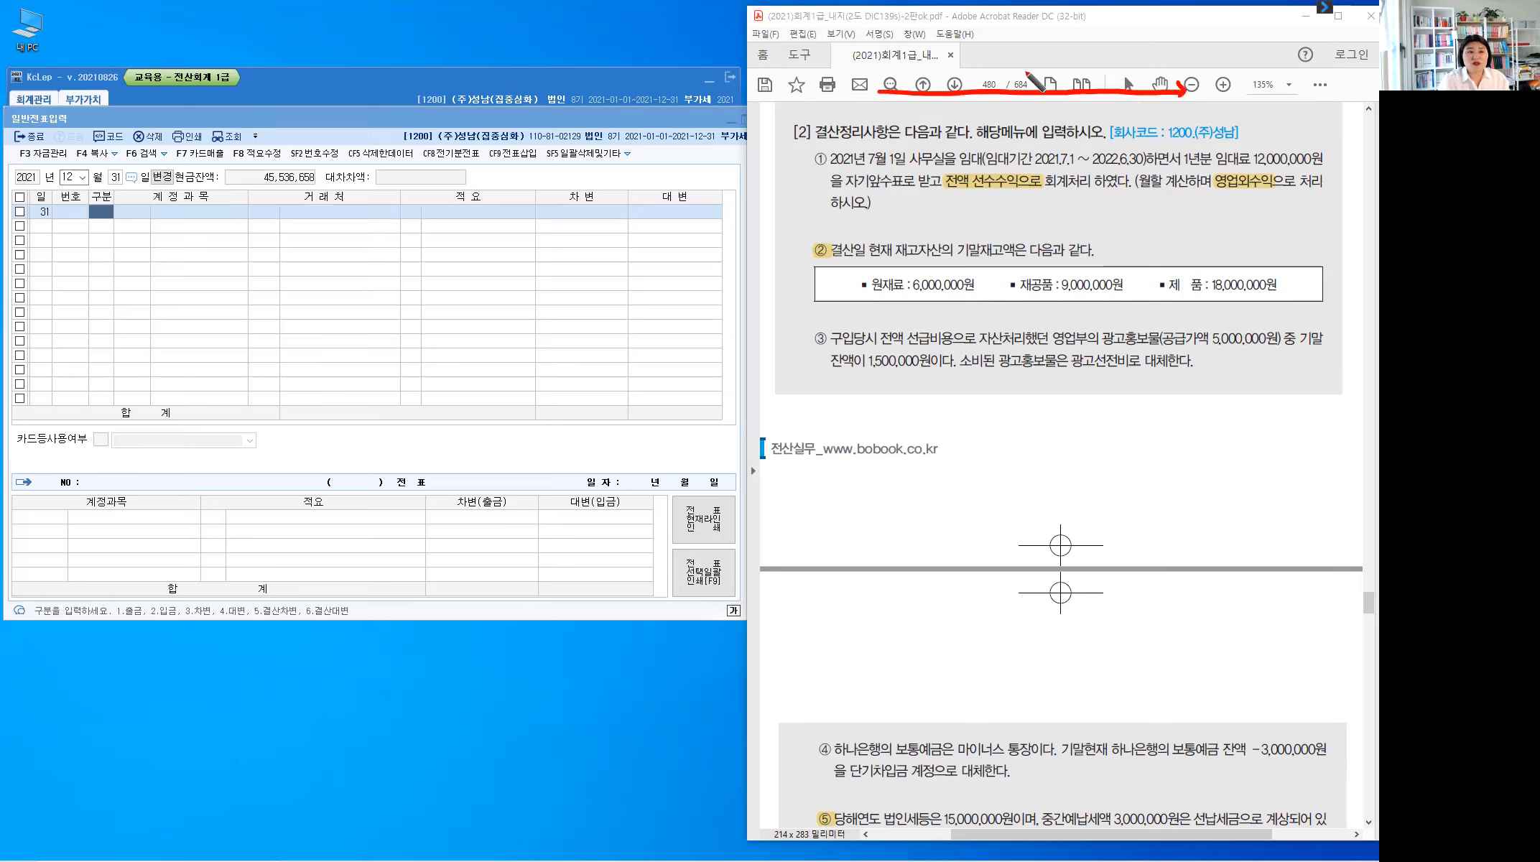
drag(1025, 123, 1009, 61)
drag(1012, 36, 1023, 54)
drag(1035, 35, 1023, 63)
drag(1027, 49, 1038, 73)
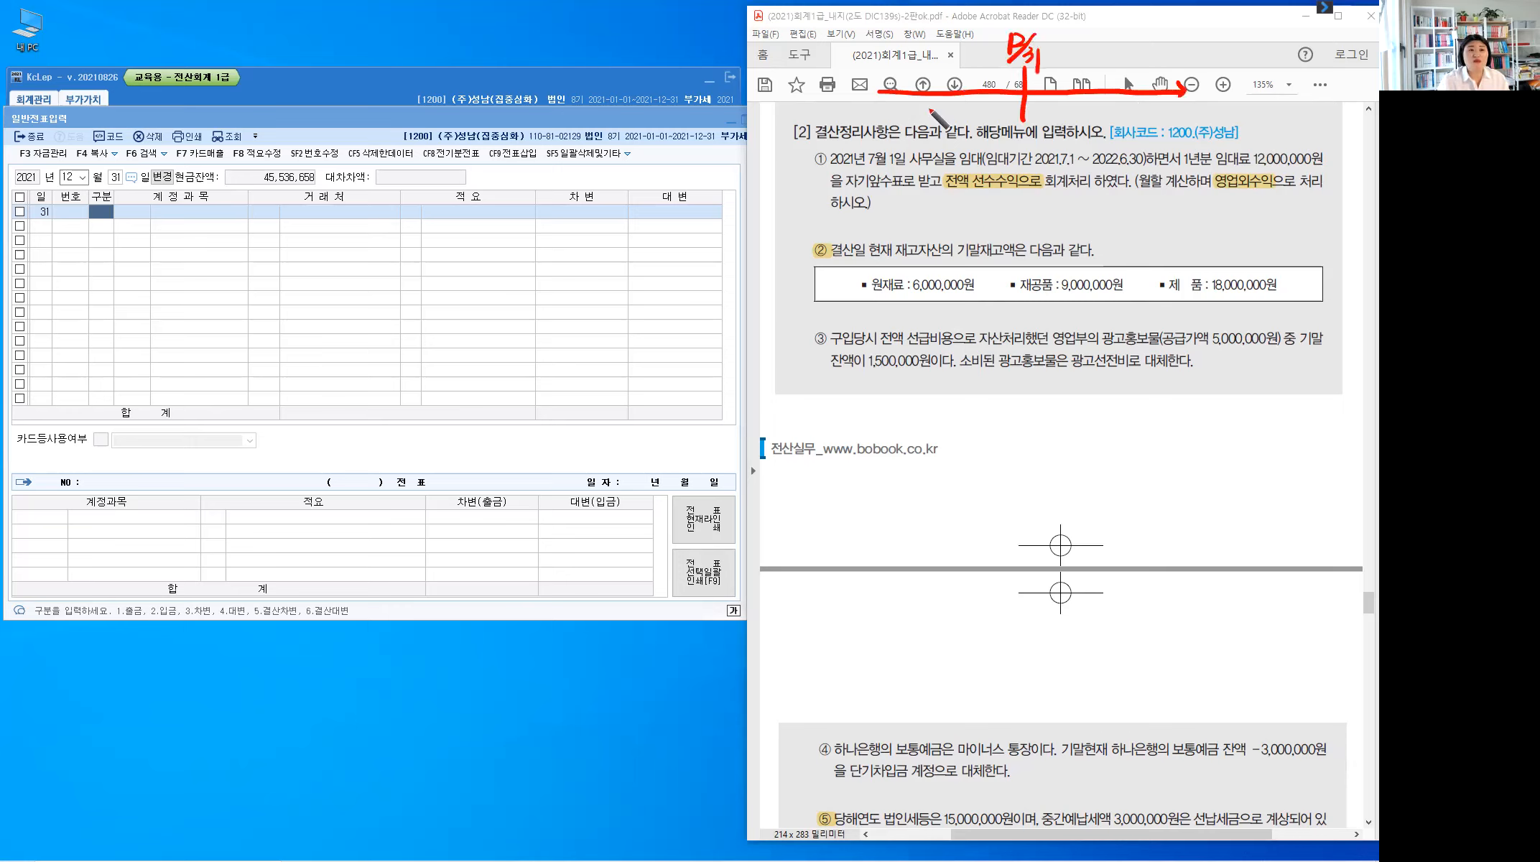
mouse_move(905, 97)
mouse_down()
mouse_move(992, 22)
mouse_move(1070, 19)
mouse_move(1120, 57)
mouse_up()
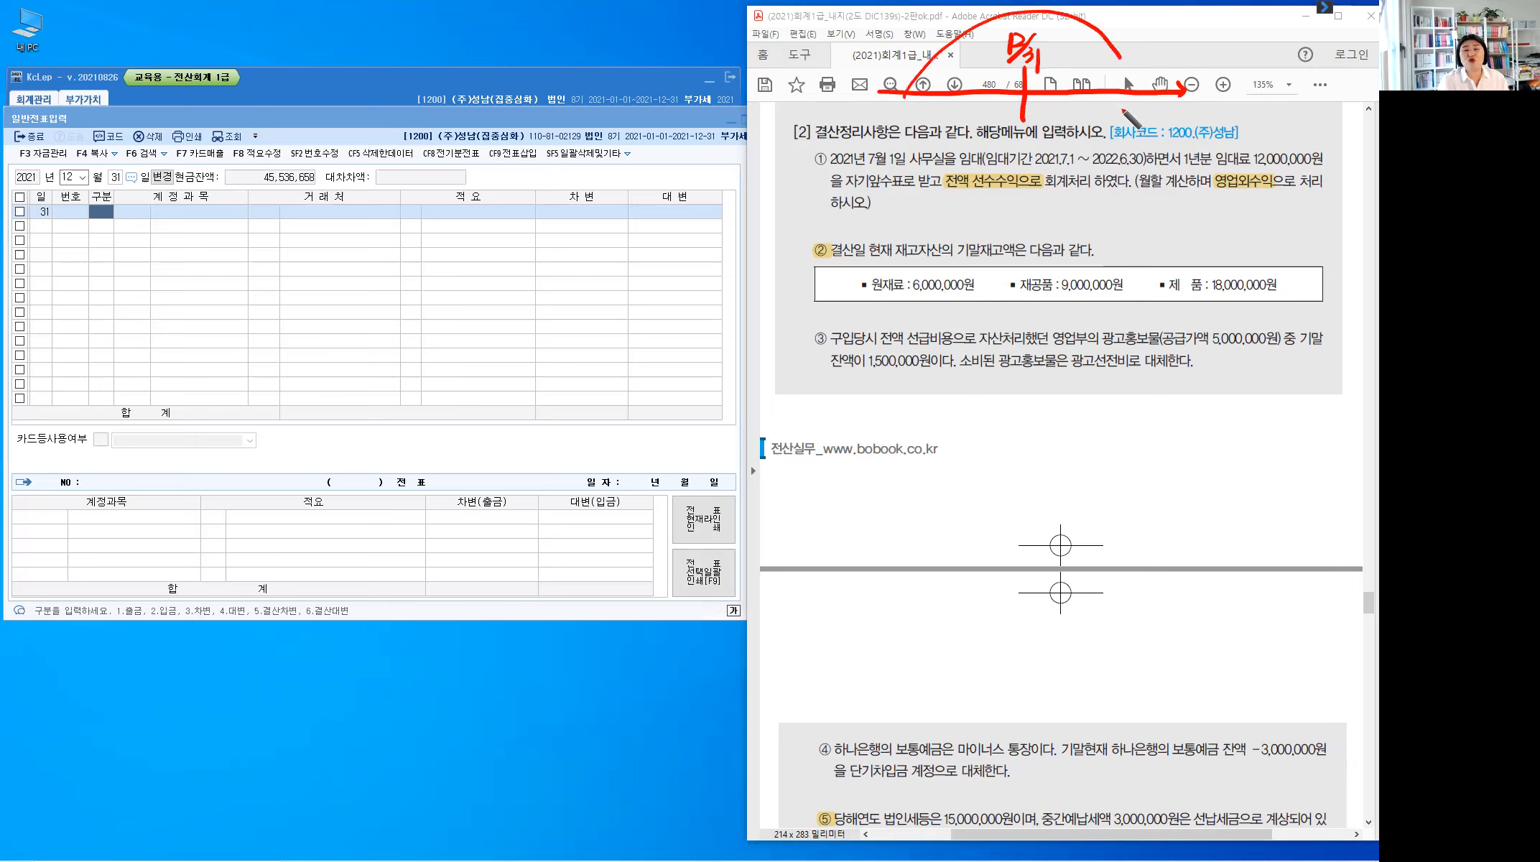
Handwrite a short red note directly below the 12/31 mark on the timeline
drag(999, 130, 991, 144)
drag(997, 136, 1011, 146)
drag(996, 144, 1015, 141)
drag(1022, 134, 1033, 141)
drag(1023, 143, 1065, 154)
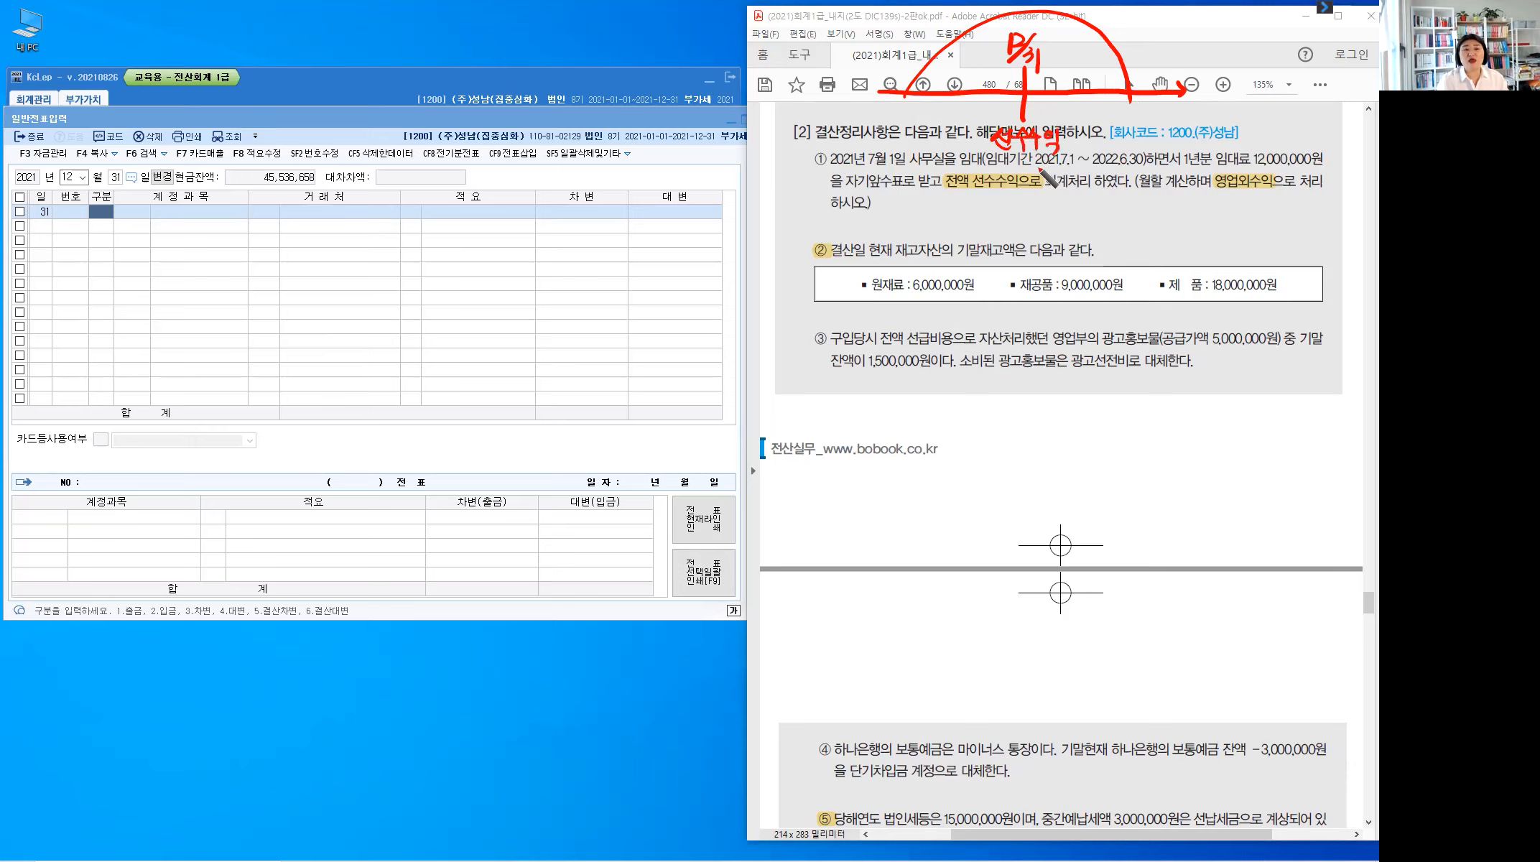
Add red arrows on both sides of the 12/31 mark, labelling the earlier part 수익 and 경과분 and the later part 선수수익
mouse_move(1013, 104)
mouse_down()
mouse_move(982, 105)
mouse_move(992, 112)
mouse_up()
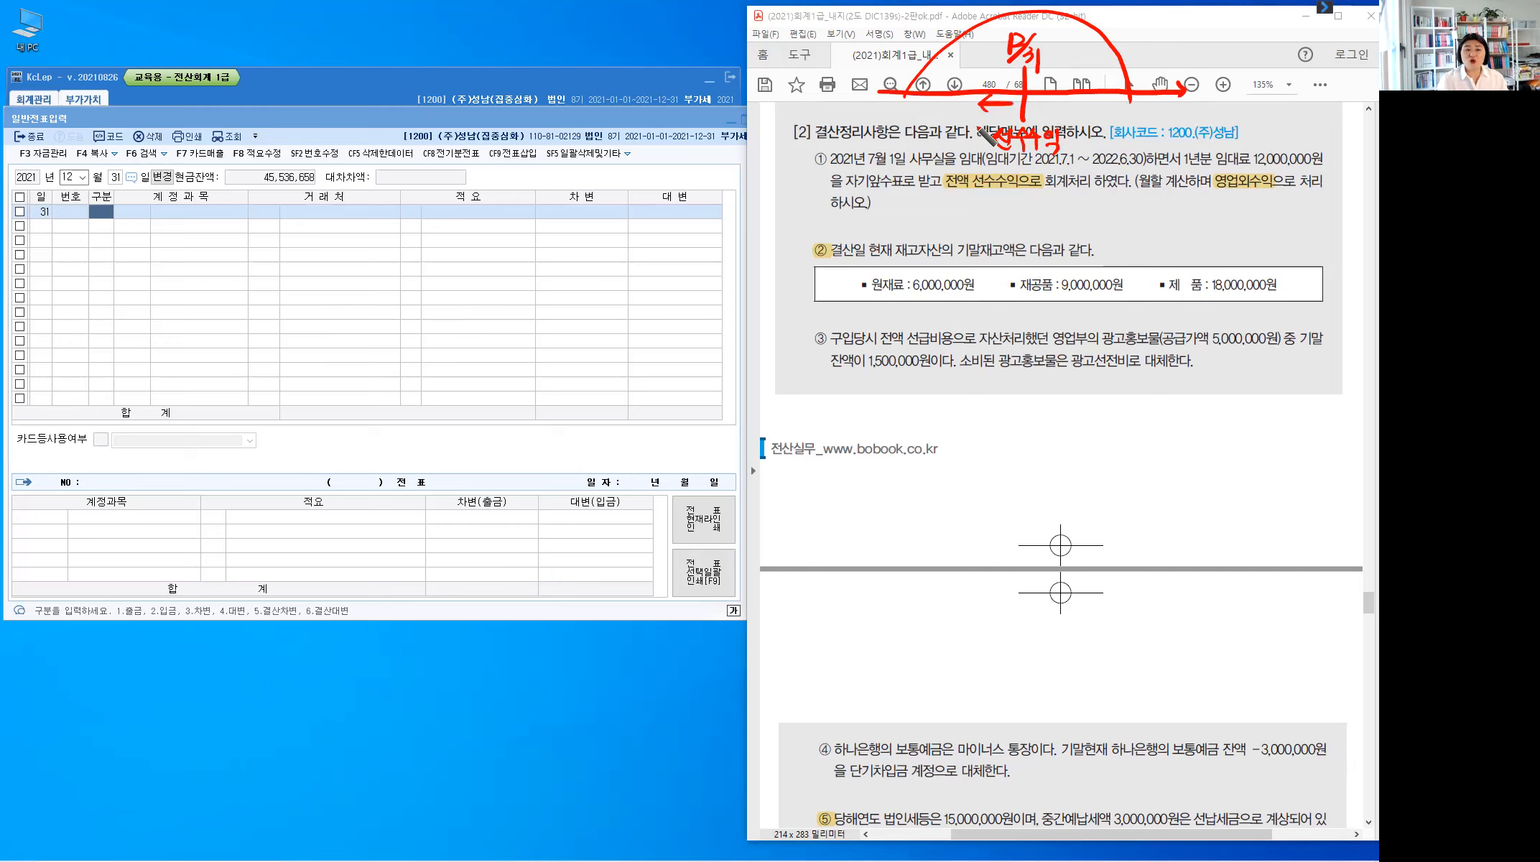
drag(968, 49, 970, 80)
drag(981, 53, 993, 80)
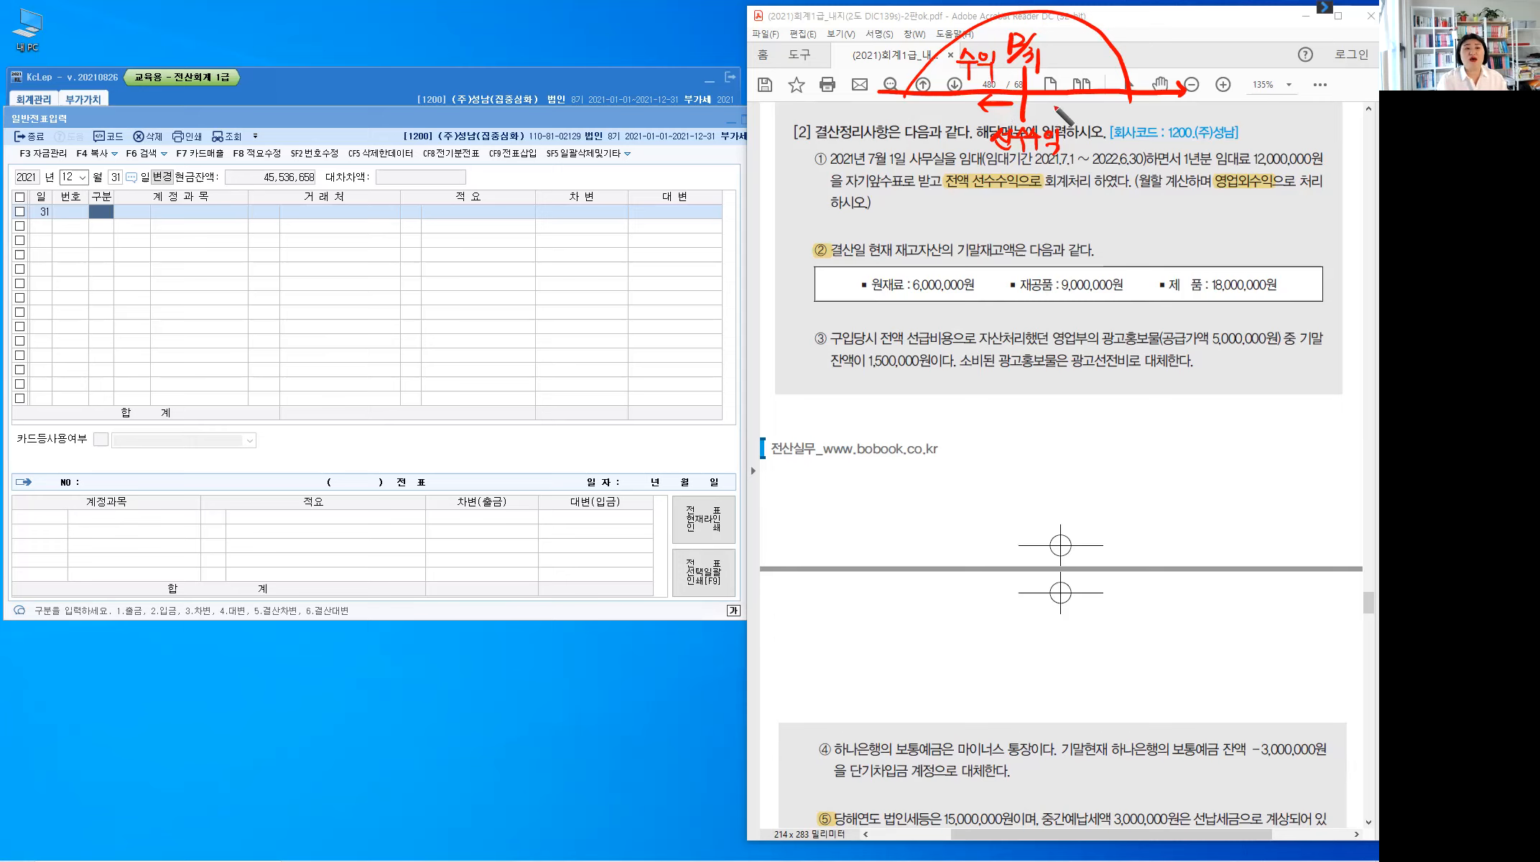
drag(1065, 103, 1066, 109)
drag(1063, 52, 1113, 90)
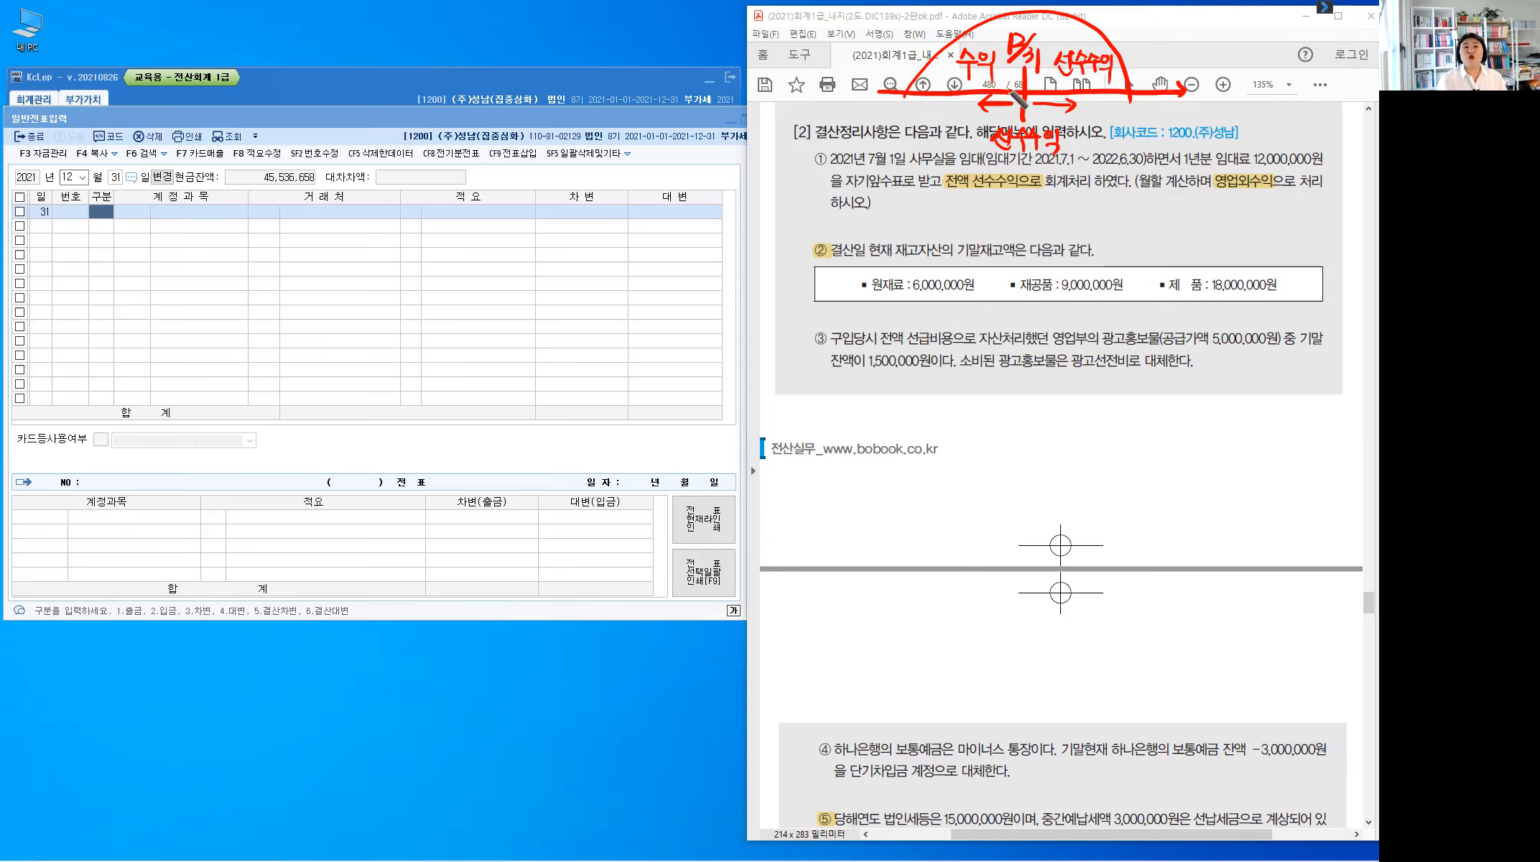
mouse_move(933, 104)
mouse_down()
mouse_move(998, 119)
mouse_move(983, 120)
mouse_up()
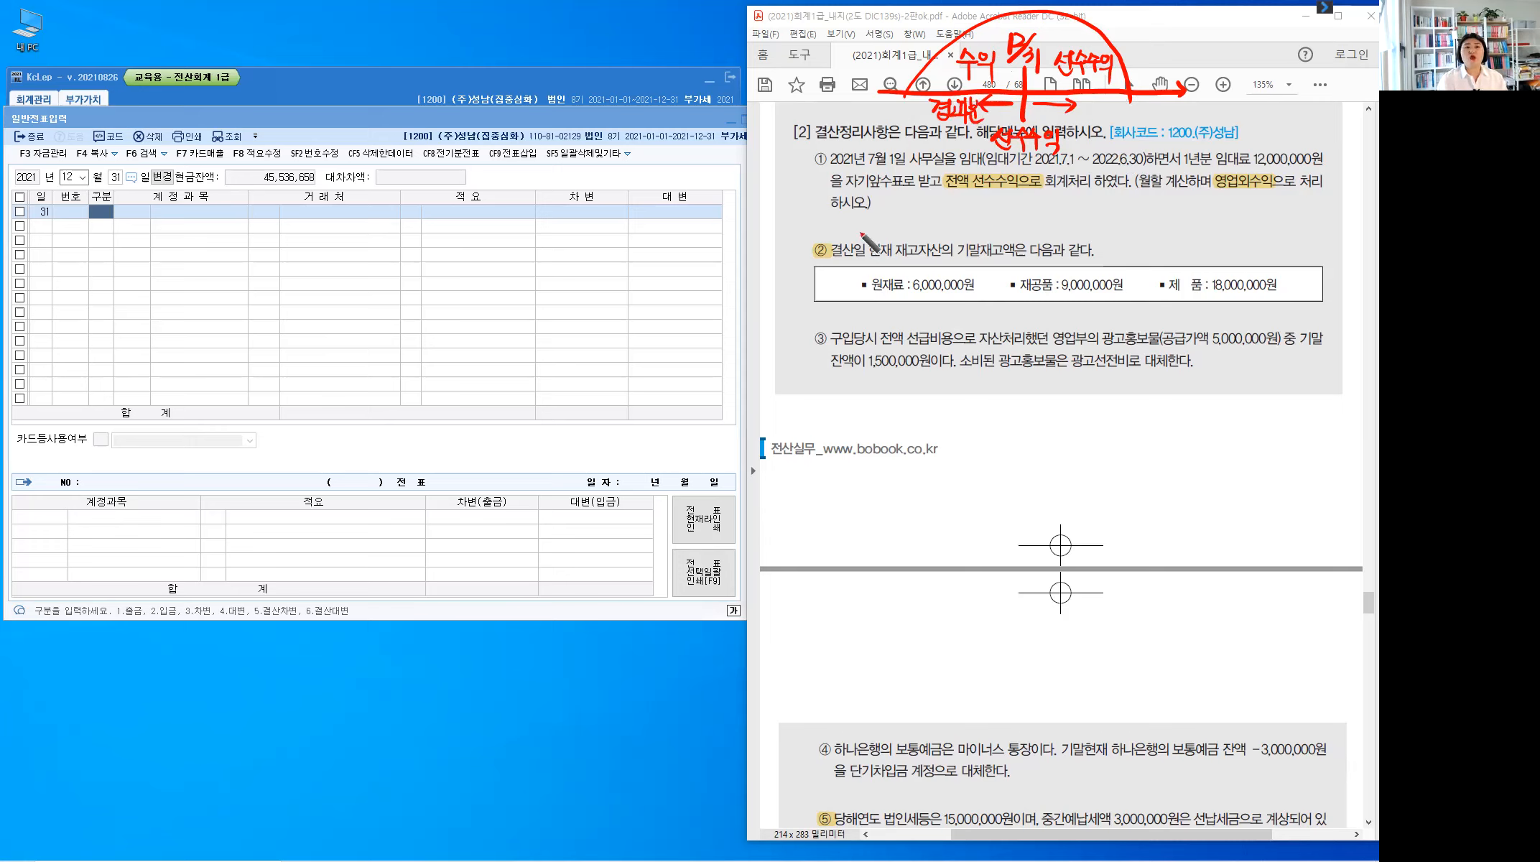
Underline 임대료 in item ① and handwrite 임대료 = 12.000.000 × with a fraction over 12 below the item
drag(833, 230, 854, 223)
drag(854, 213, 853, 231)
drag(843, 231, 854, 240)
drag(864, 214, 856, 227)
drag(864, 218, 875, 228)
mouse_move(866, 229)
mouse_down()
mouse_move(865, 241)
mouse_move(870, 214)
mouse_up()
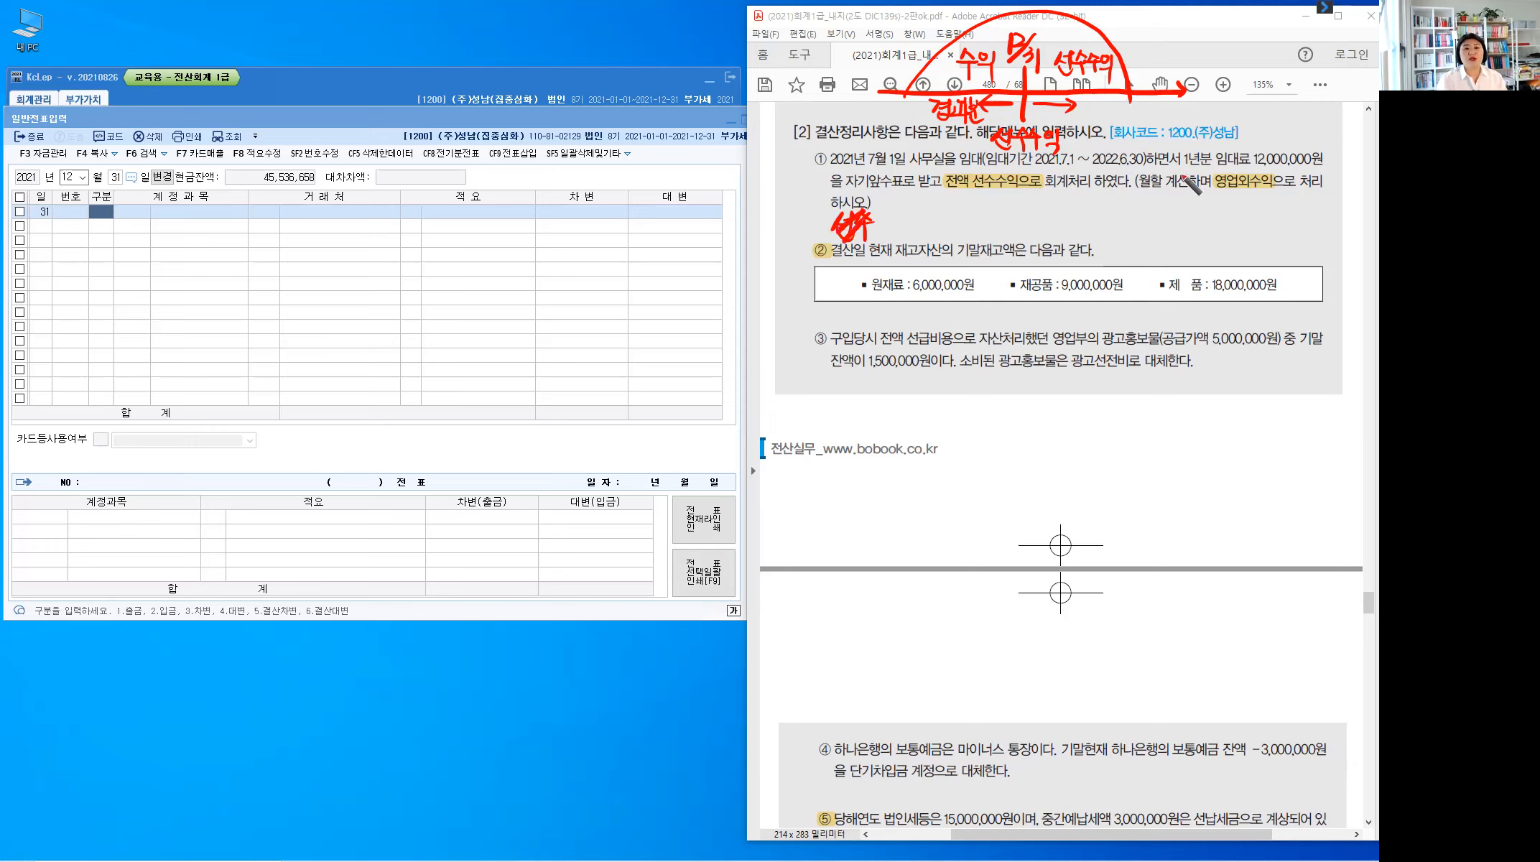
drag(1234, 173, 1249, 172)
mouse_move(884, 210)
mouse_down()
mouse_move(899, 225)
mouse_move(884, 239)
mouse_up()
mouse_move(883, 229)
mouse_down()
mouse_move(900, 238)
mouse_move(934, 216)
mouse_move(911, 229)
mouse_move(937, 235)
mouse_move(929, 246)
mouse_move(958, 225)
mouse_move(1074, 234)
mouse_up()
mouse_move(1074, 216)
mouse_down()
mouse_move(1064, 234)
mouse_move(1105, 226)
mouse_move(1119, 241)
mouse_up()
drag(1087, 218, 1112, 219)
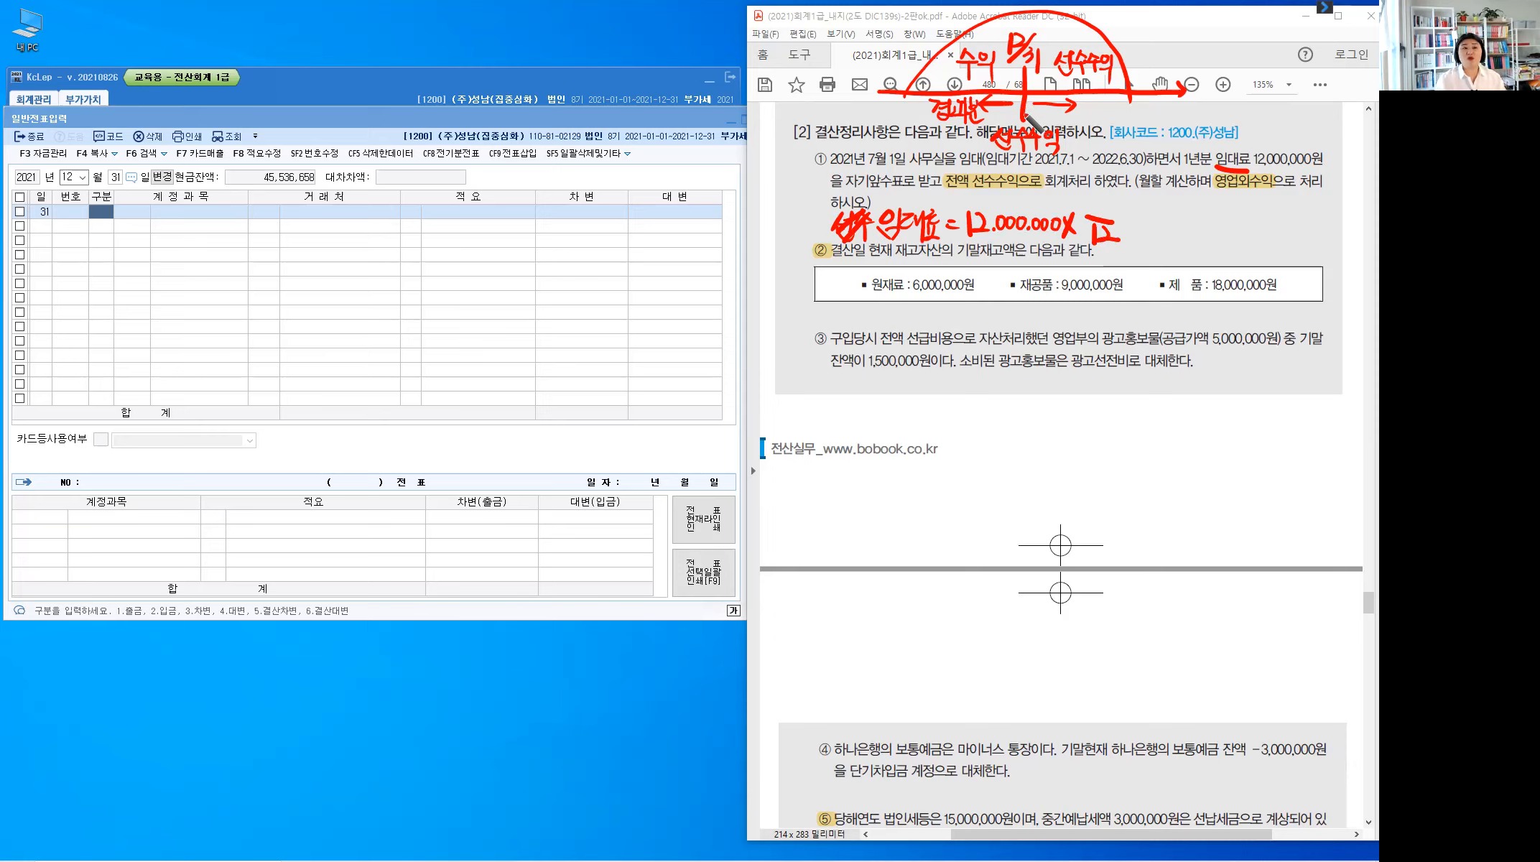
Handwrite the elapsed period 7/1 – 12/31 in red beside the start of the timeline
mouse_move(849, 52)
mouse_down()
mouse_move(919, 37)
mouse_move(925, 57)
mouse_move(909, 54)
mouse_up()
drag(916, 37, 903, 61)
drag(912, 48, 913, 61)
drag(923, 45, 924, 60)
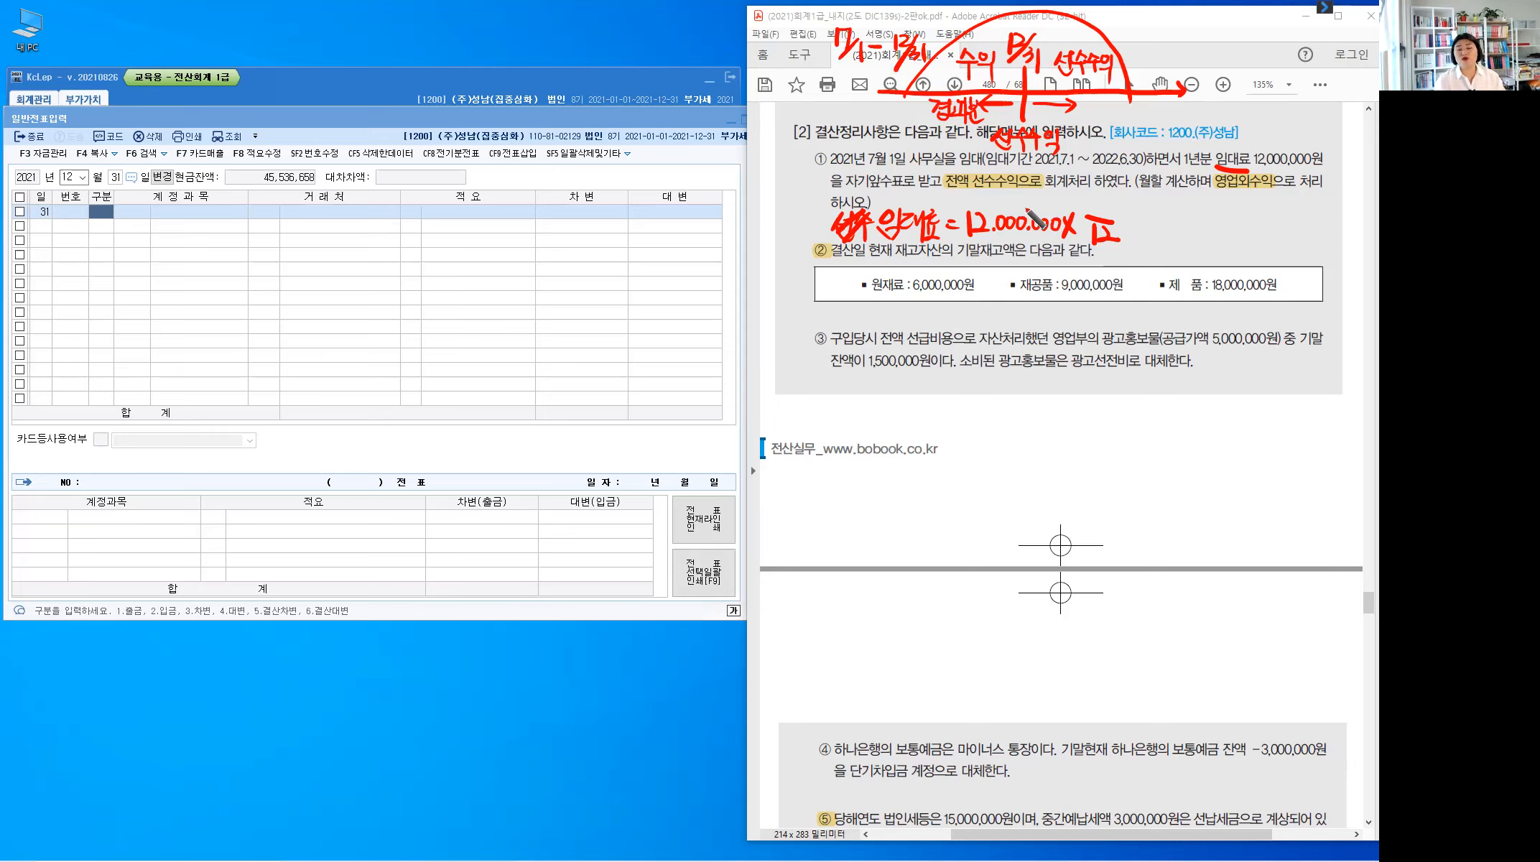
Complete the handwritten rent calculation with the fraction 6/12 and the result = 6.000.000
click(1107, 197)
mouse_move(1106, 196)
mouse_down()
mouse_move(1101, 217)
mouse_move(1139, 219)
mouse_up()
drag(1125, 227, 1138, 227)
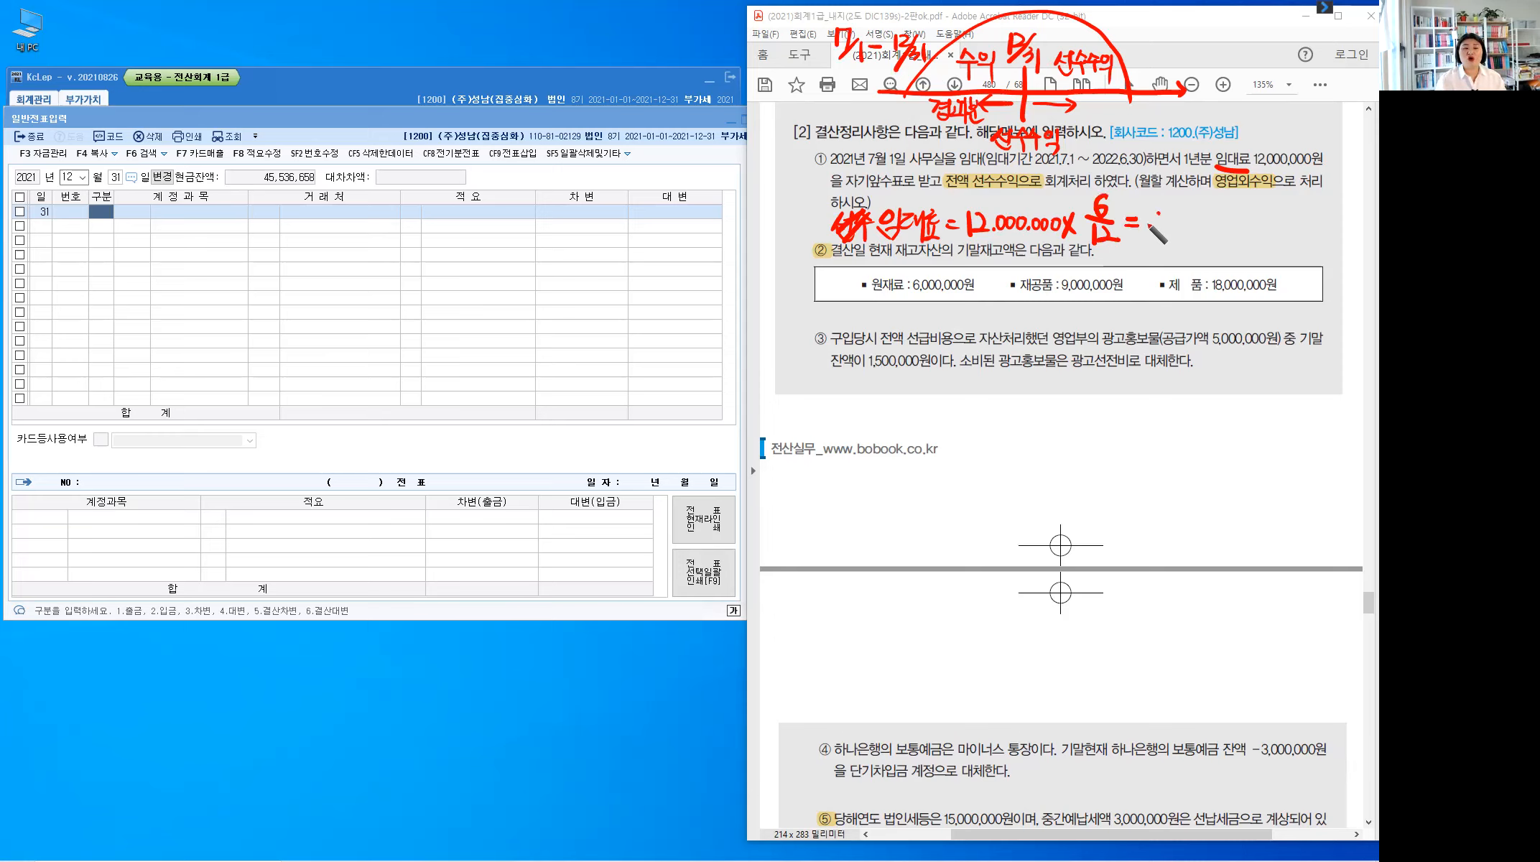
mouse_move(1160, 214)
mouse_down()
mouse_move(1153, 227)
mouse_move(1182, 220)
mouse_up()
click(1166, 230)
drag(1193, 219, 1193, 219)
drag(1205, 218, 1223, 230)
click(1213, 230)
drag(1234, 218, 1232, 220)
drag(1247, 219, 1247, 220)
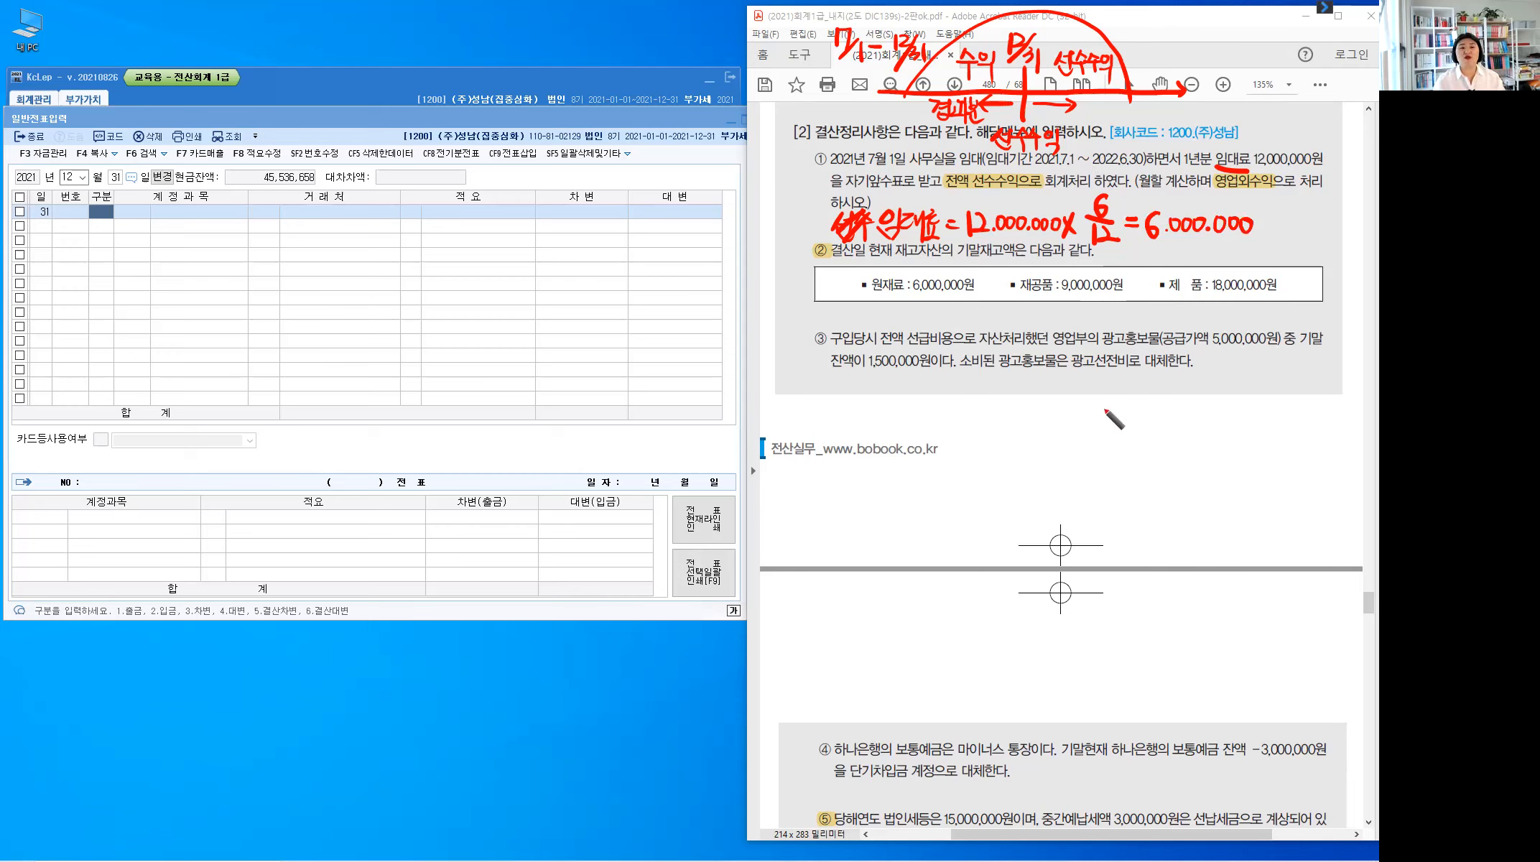
Handwrite the credit side of the adjusting entry, (대) 임대료 6.000.000, in red below item ③
drag(1112, 405, 1112, 435)
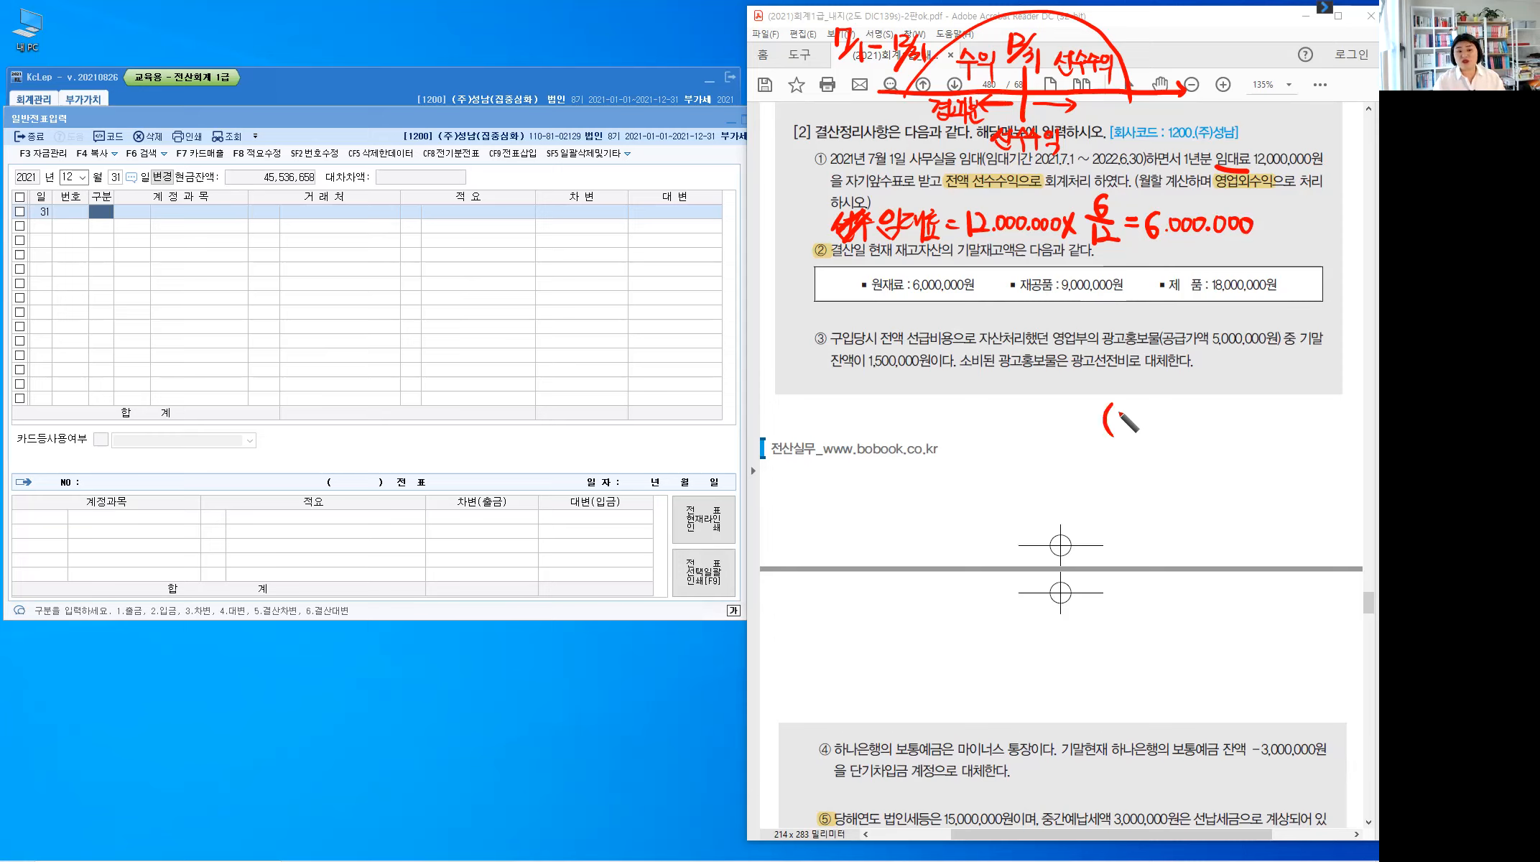
drag(1115, 414, 1127, 427)
drag(1131, 408, 1130, 431)
drag(1131, 420, 1137, 419)
drag(1137, 407, 1139, 434)
drag(1145, 404, 1145, 437)
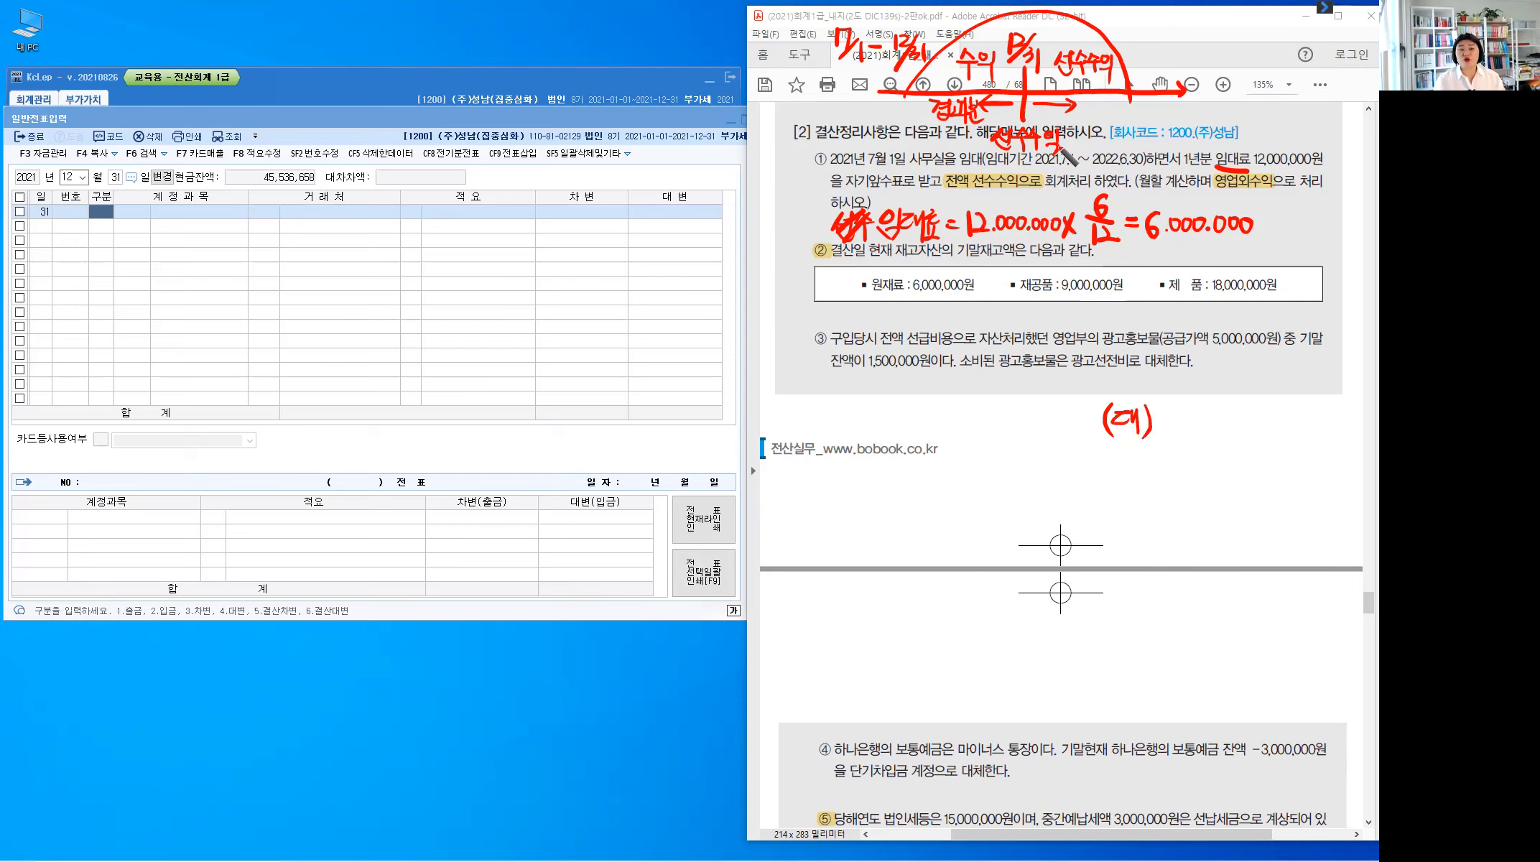
drag(1172, 408, 1171, 409)
mouse_move(1185, 406)
mouse_down()
mouse_move(1184, 438)
mouse_move(1230, 424)
mouse_up()
drag(1221, 431, 1280, 418)
click(1269, 431)
drag(1292, 418, 1304, 416)
click(1312, 431)
drag(1322, 418, 1321, 418)
drag(1331, 420, 1343, 419)
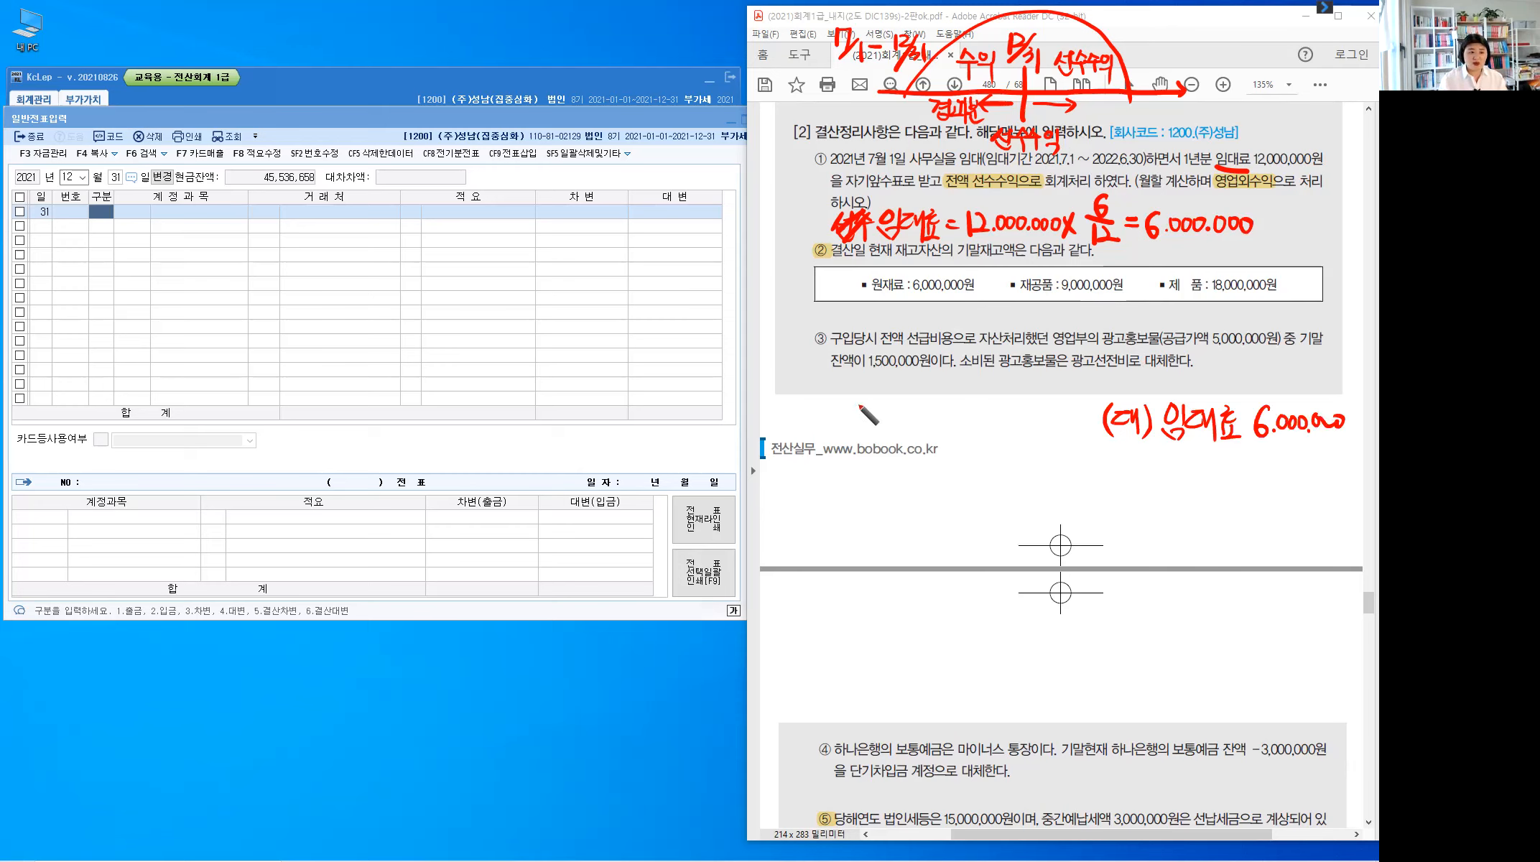
Handwrite the debit side of the adjusting entry, (차) 선수수익 6.000.000, in front of the credit side
mouse_move(860, 404)
mouse_down()
mouse_move(854, 433)
mouse_move(877, 434)
mouse_up()
drag(887, 404, 888, 431)
mouse_move(894, 407)
mouse_down()
mouse_move(896, 431)
mouse_move(918, 410)
mouse_up()
drag(920, 399, 921, 420)
mouse_move(904, 421)
mouse_down()
mouse_move(973, 422)
mouse_move(956, 421)
mouse_up()
drag(945, 422, 944, 437)
drag(965, 406, 974, 416)
drag(957, 422, 976, 420)
mouse_move(966, 421)
mouse_down()
mouse_move(965, 435)
mouse_move(982, 408)
mouse_up()
drag(977, 422, 991, 420)
mouse_move(995, 403)
mouse_down()
mouse_move(995, 429)
mouse_move(1034, 413)
mouse_up()
drag(1046, 412, 1054, 425)
drag(1062, 426, 1063, 428)
drag(1072, 414, 1070, 415)
drag(1082, 414, 1080, 415)
drag(1093, 414, 1091, 415)
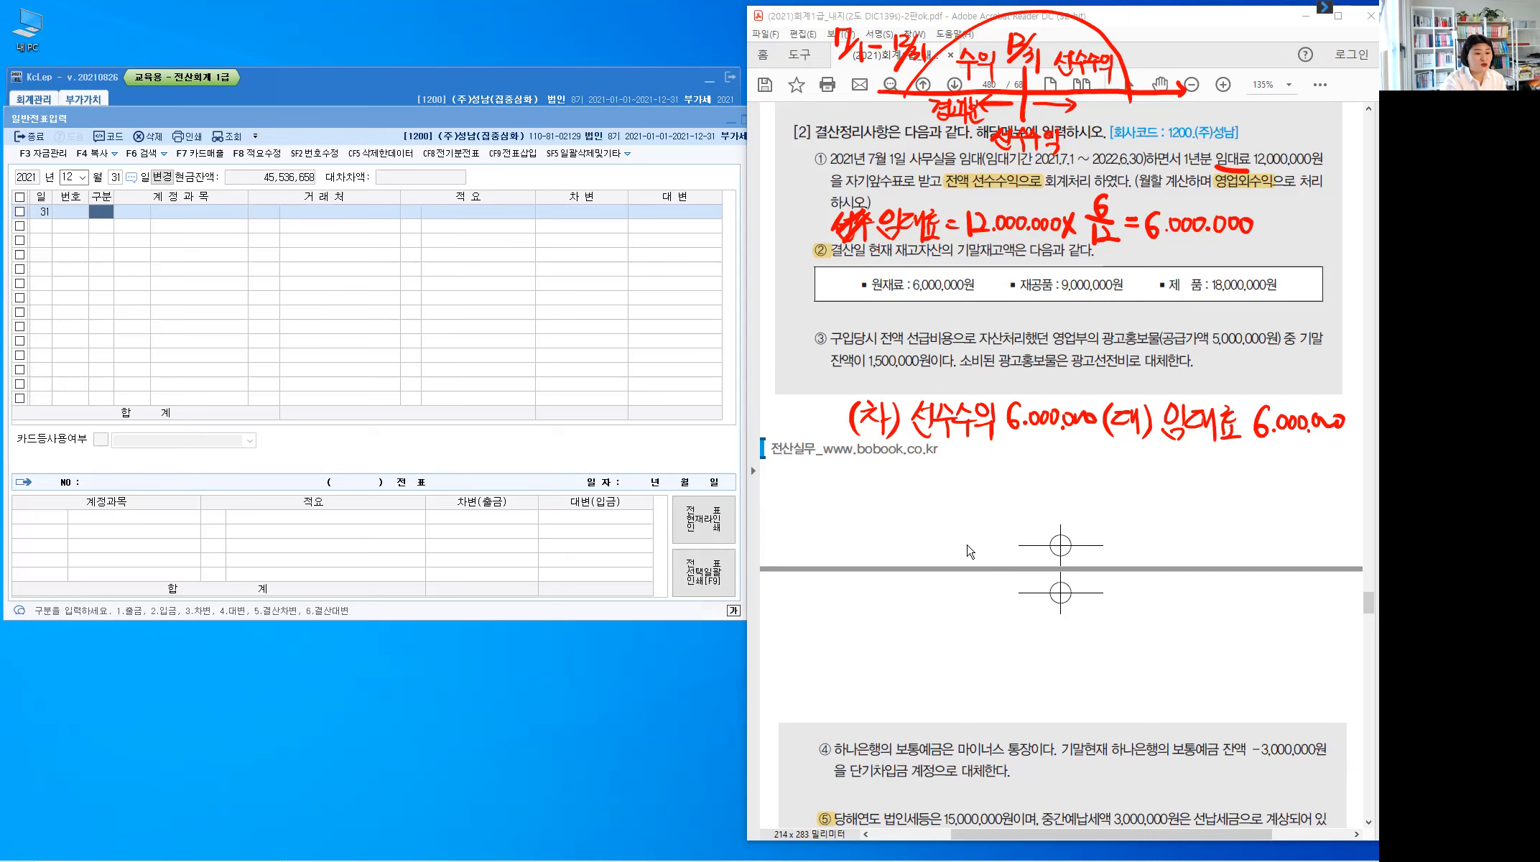
In KcLep, enter a December 31 debit (차변) line for account 0263 선수수익 with 6,000,000 and no client or description
click(103, 215)
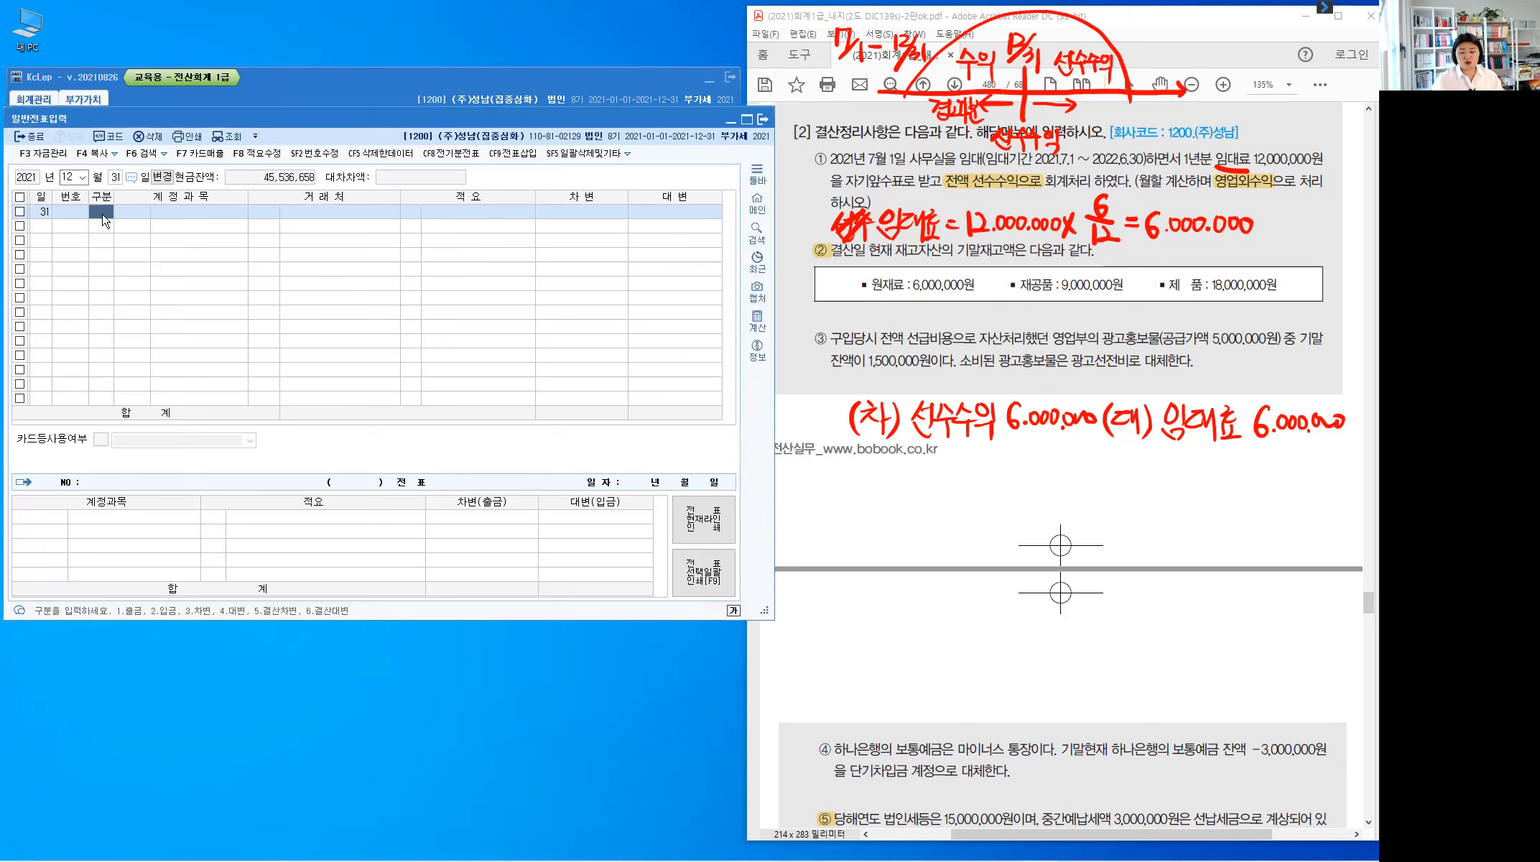
text(3)
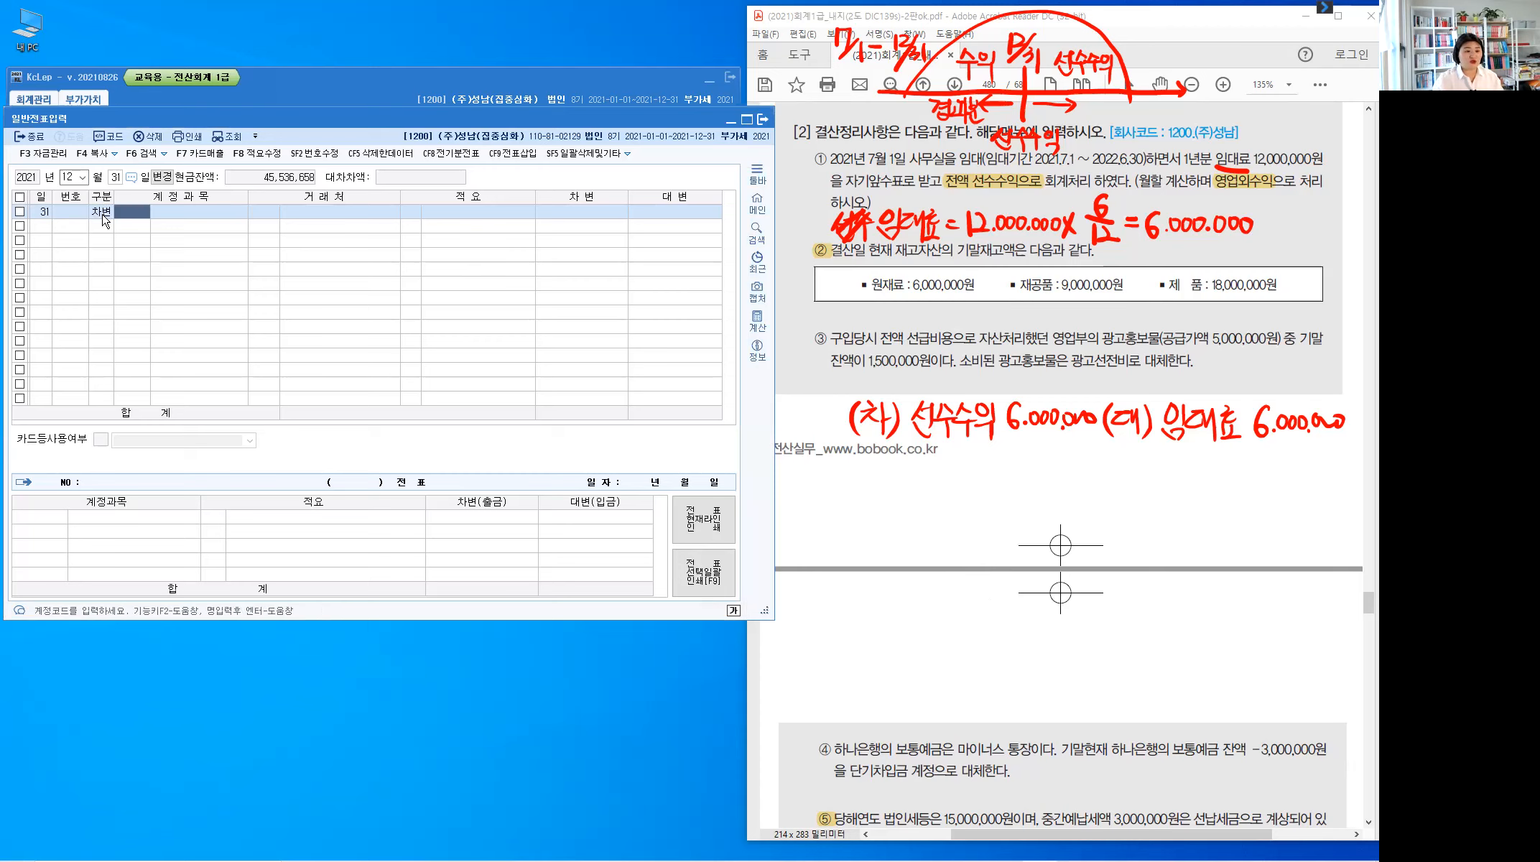
text(선수)
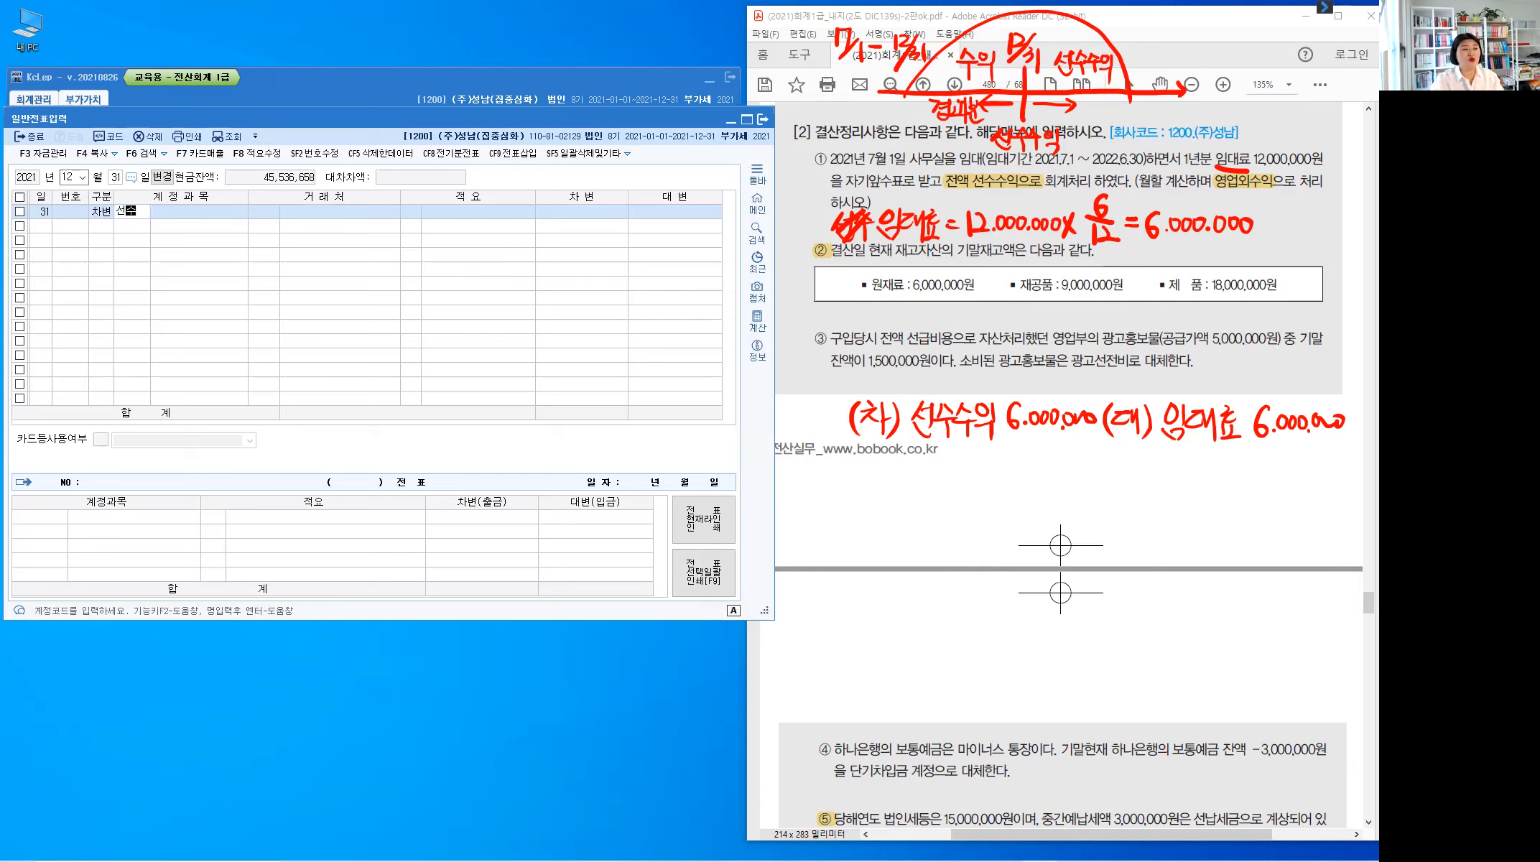
key(Return)
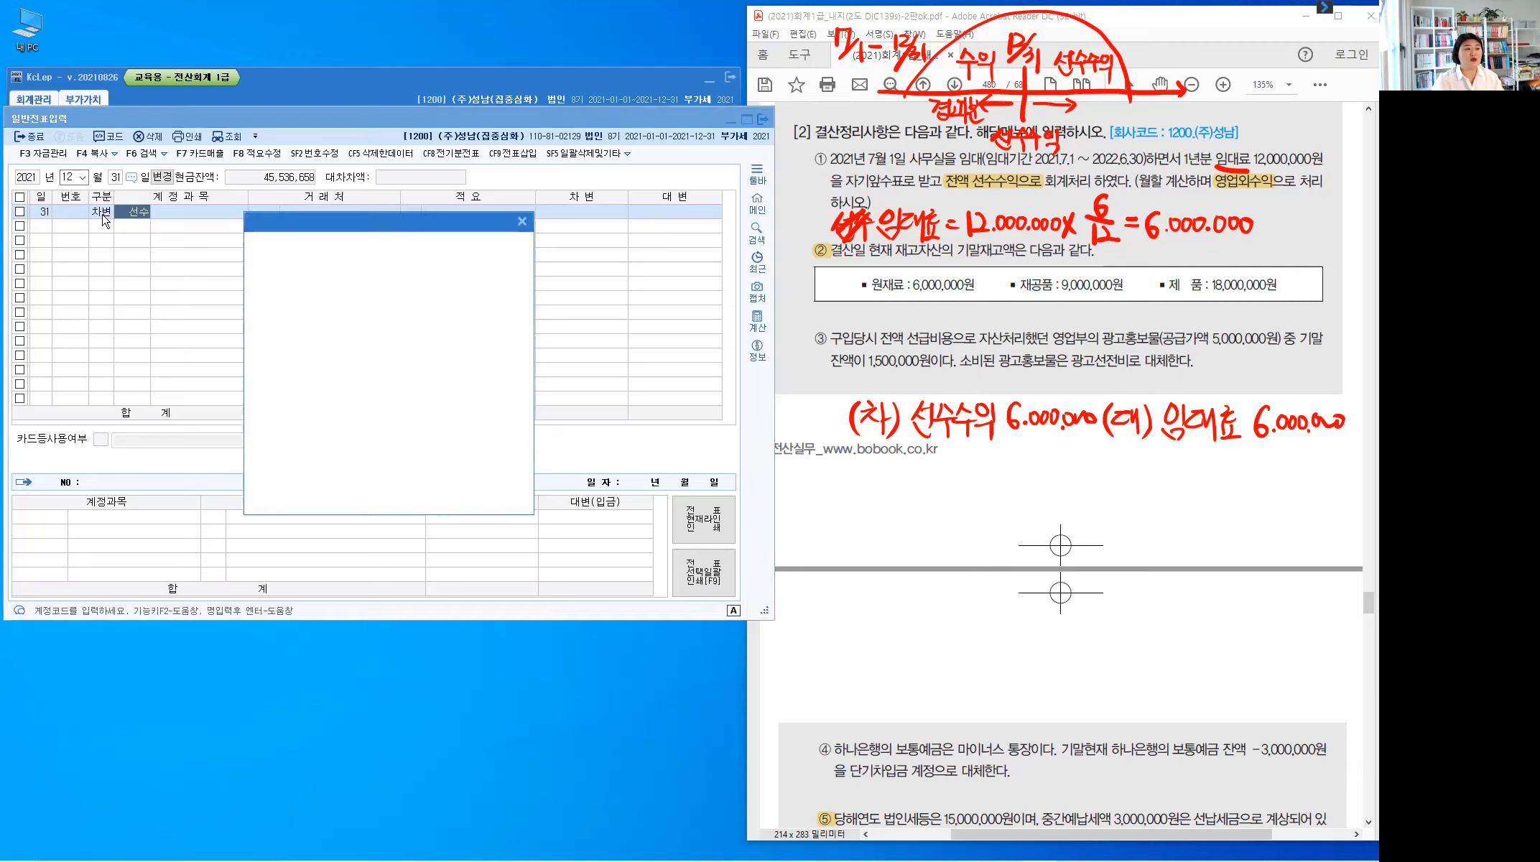
key(Down)
key(Return)
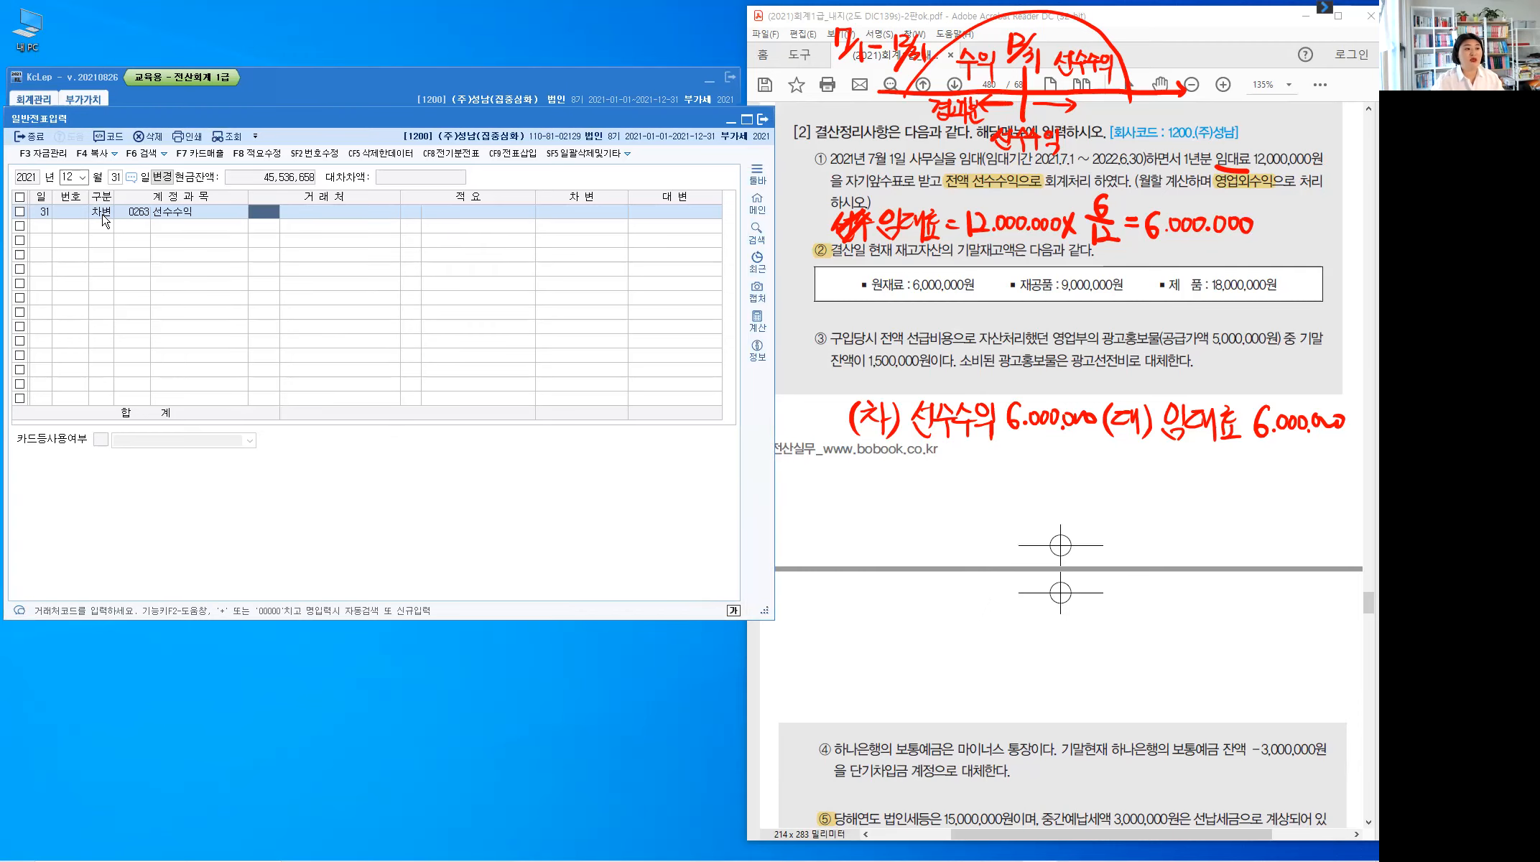
key(Return)
key(Return)
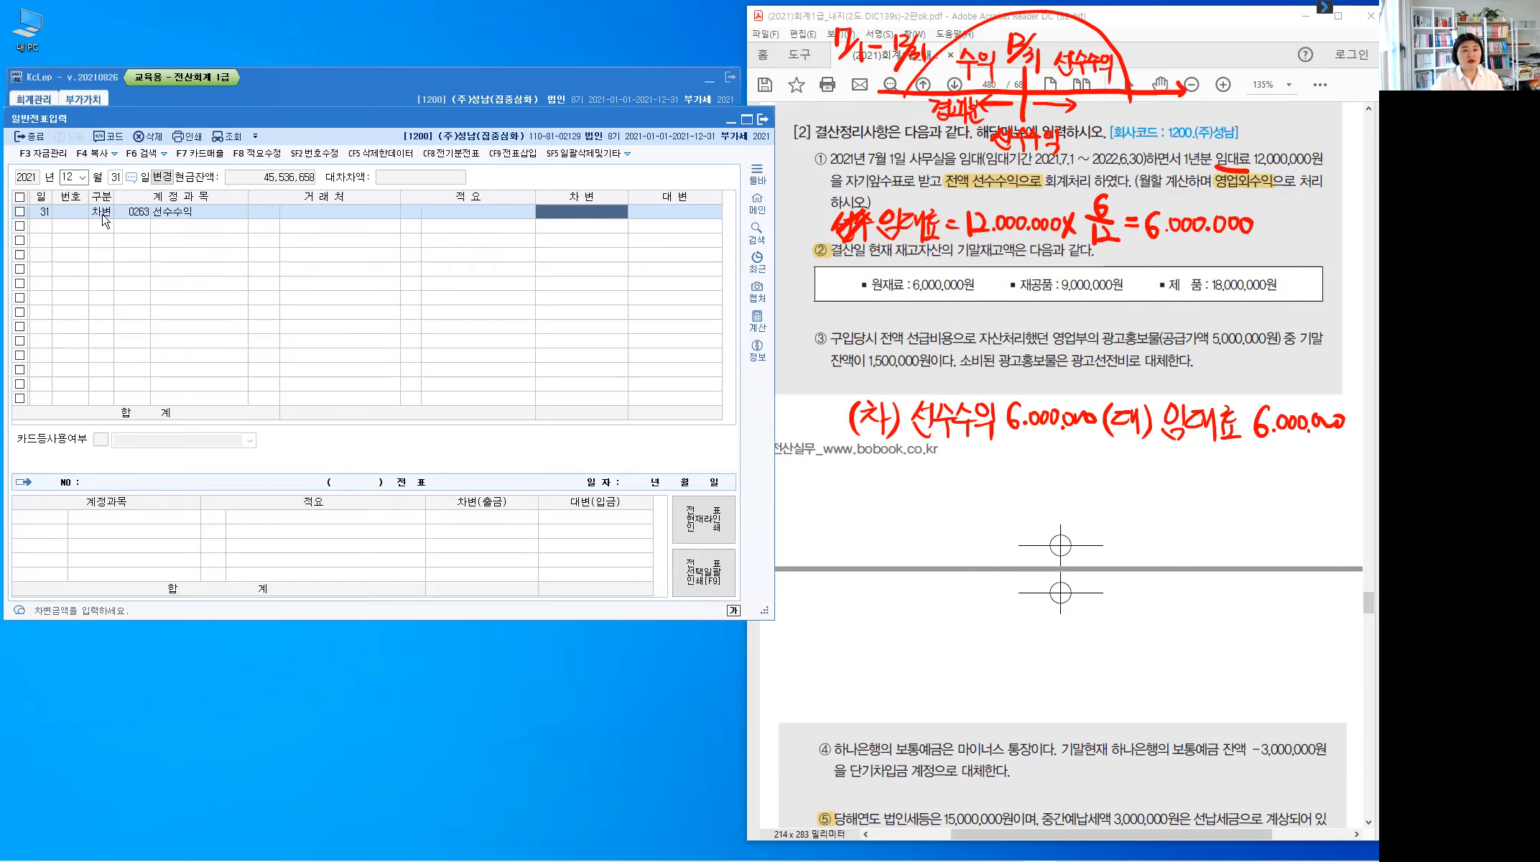
text(6++)
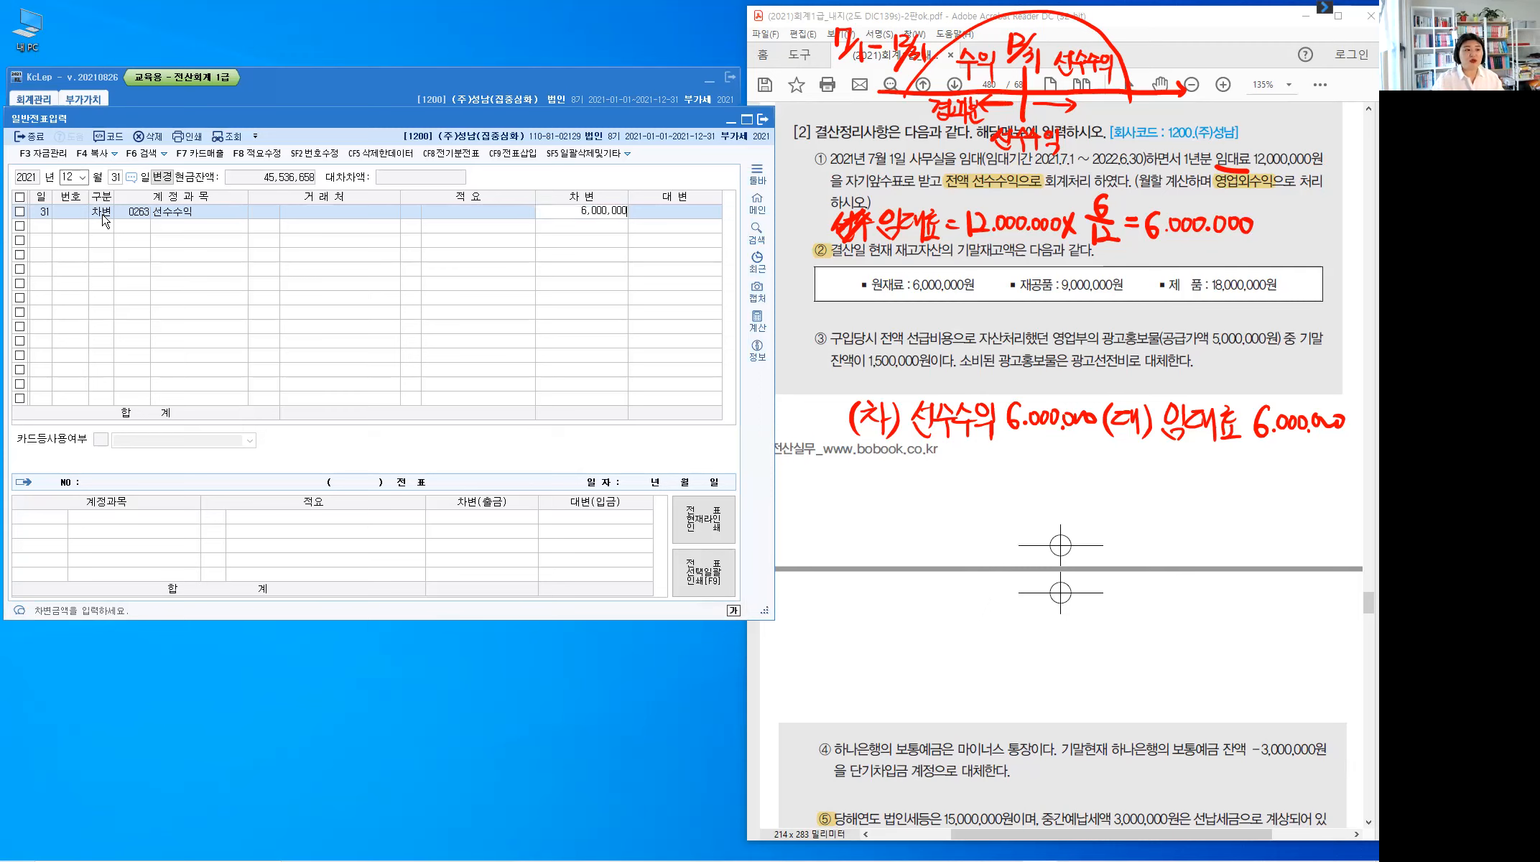
key(Return)
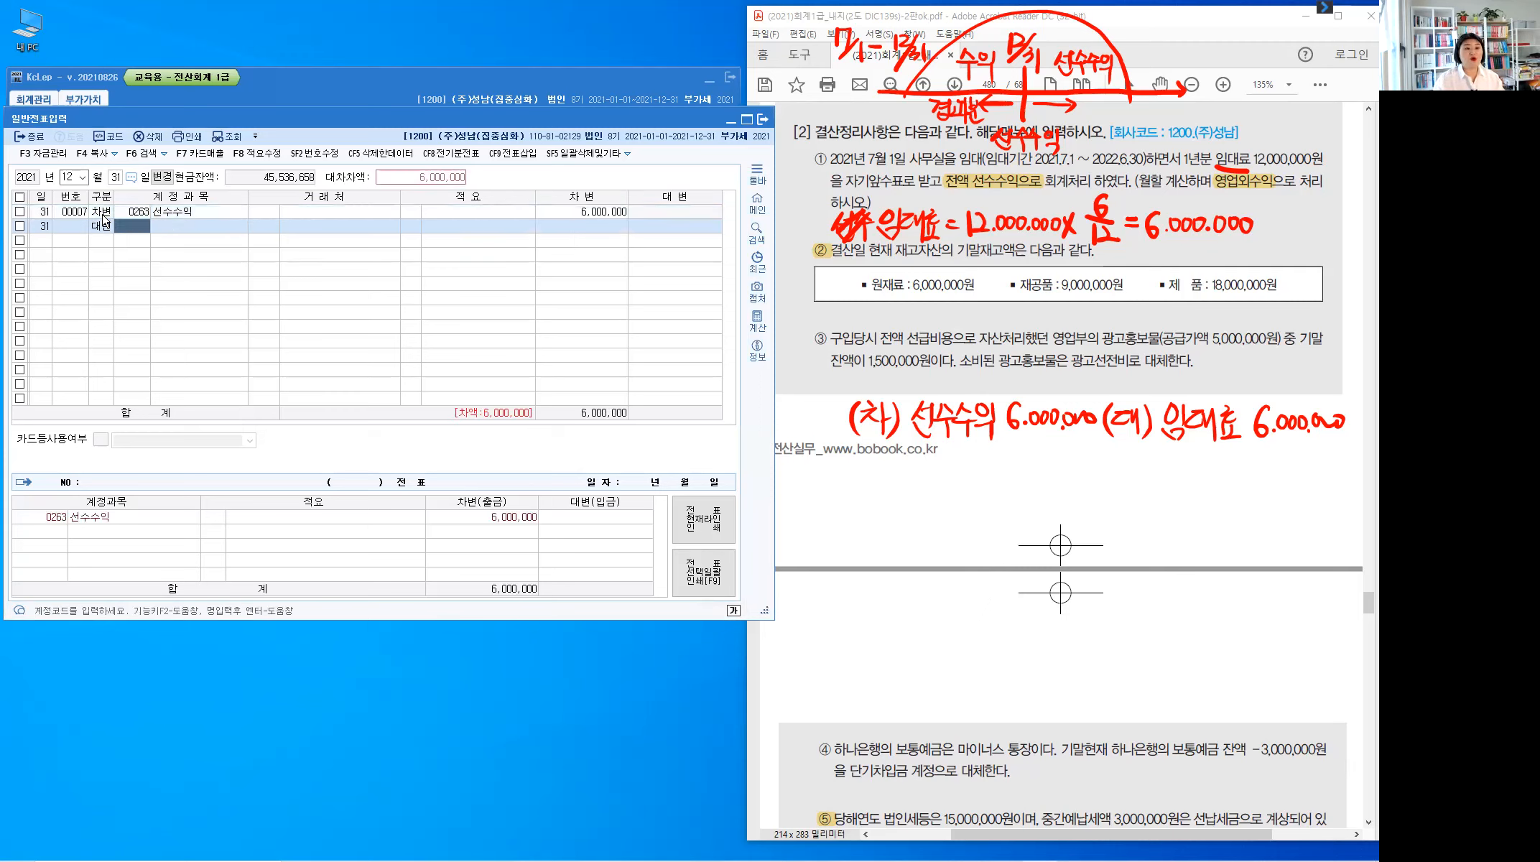
Complete the voucher with a credit (대변) line for account 0904 임대료 of 6,000,000, and clear all the pen marks
text(임대)
key(Return)
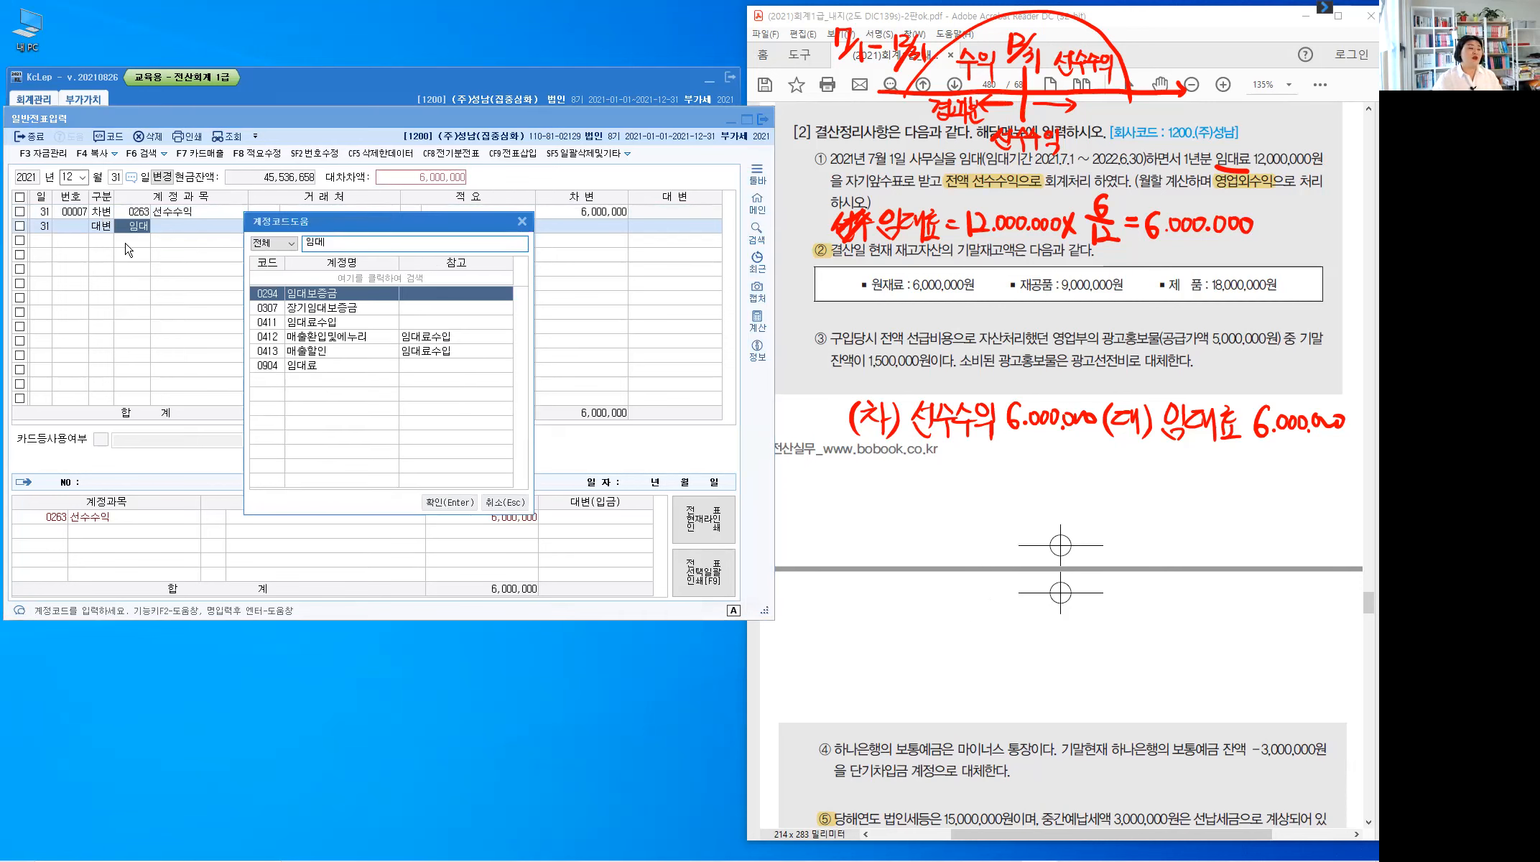
click(267, 322)
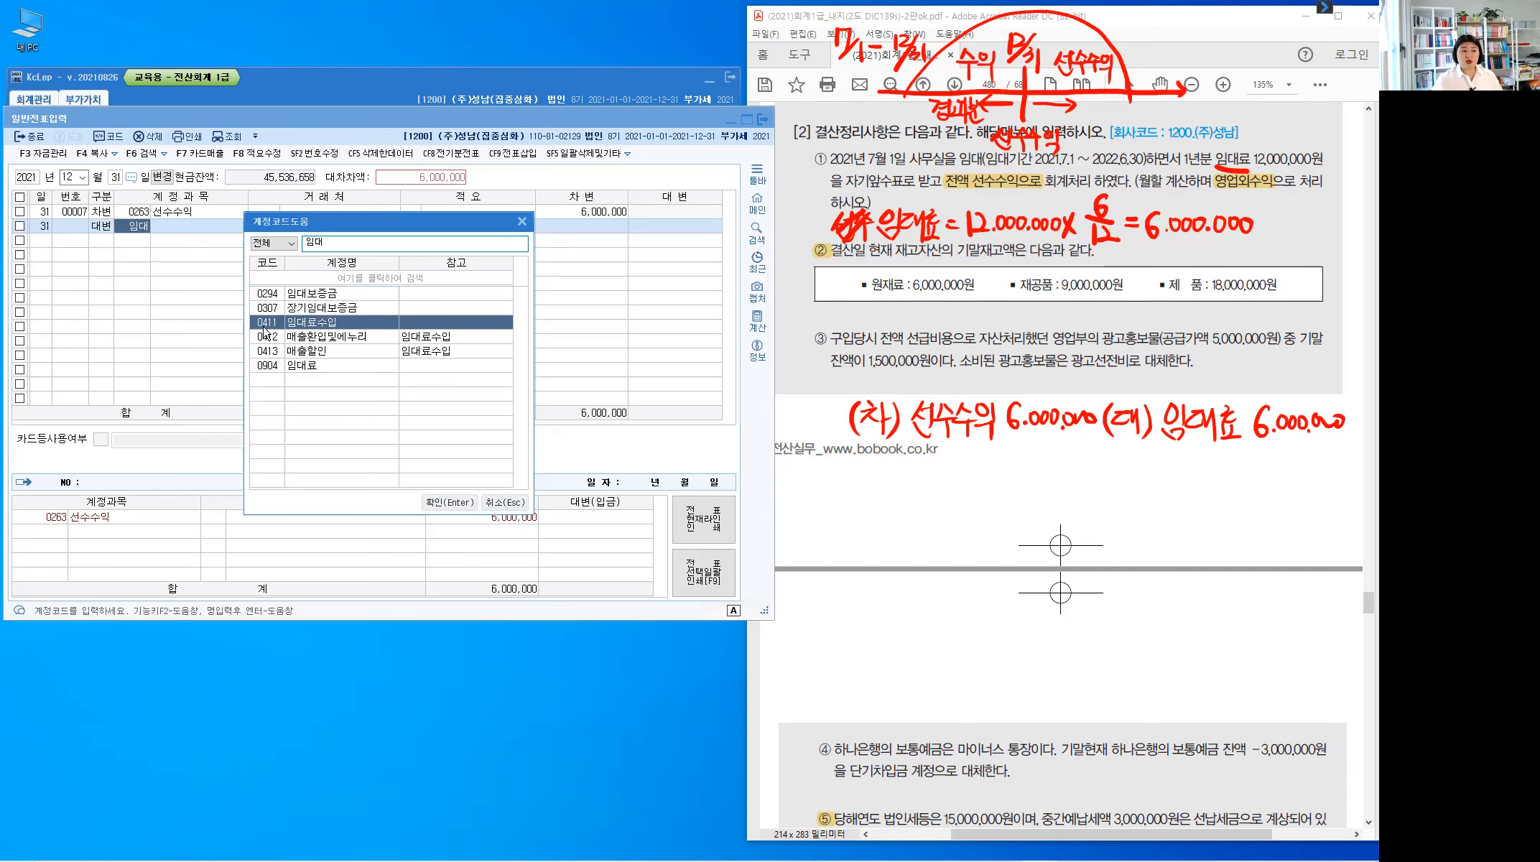
click(269, 365)
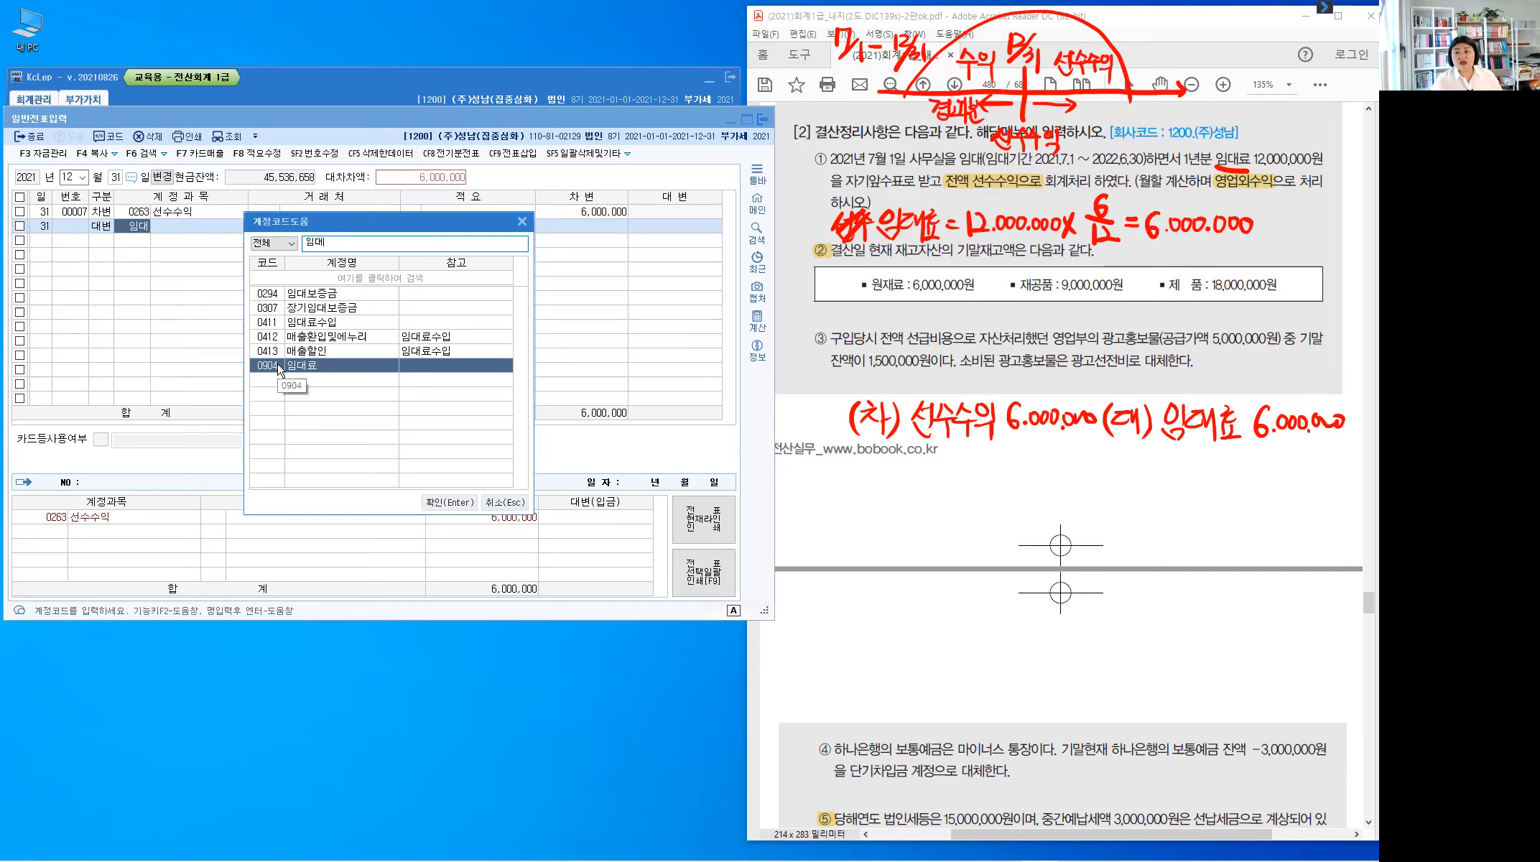
click(276, 325)
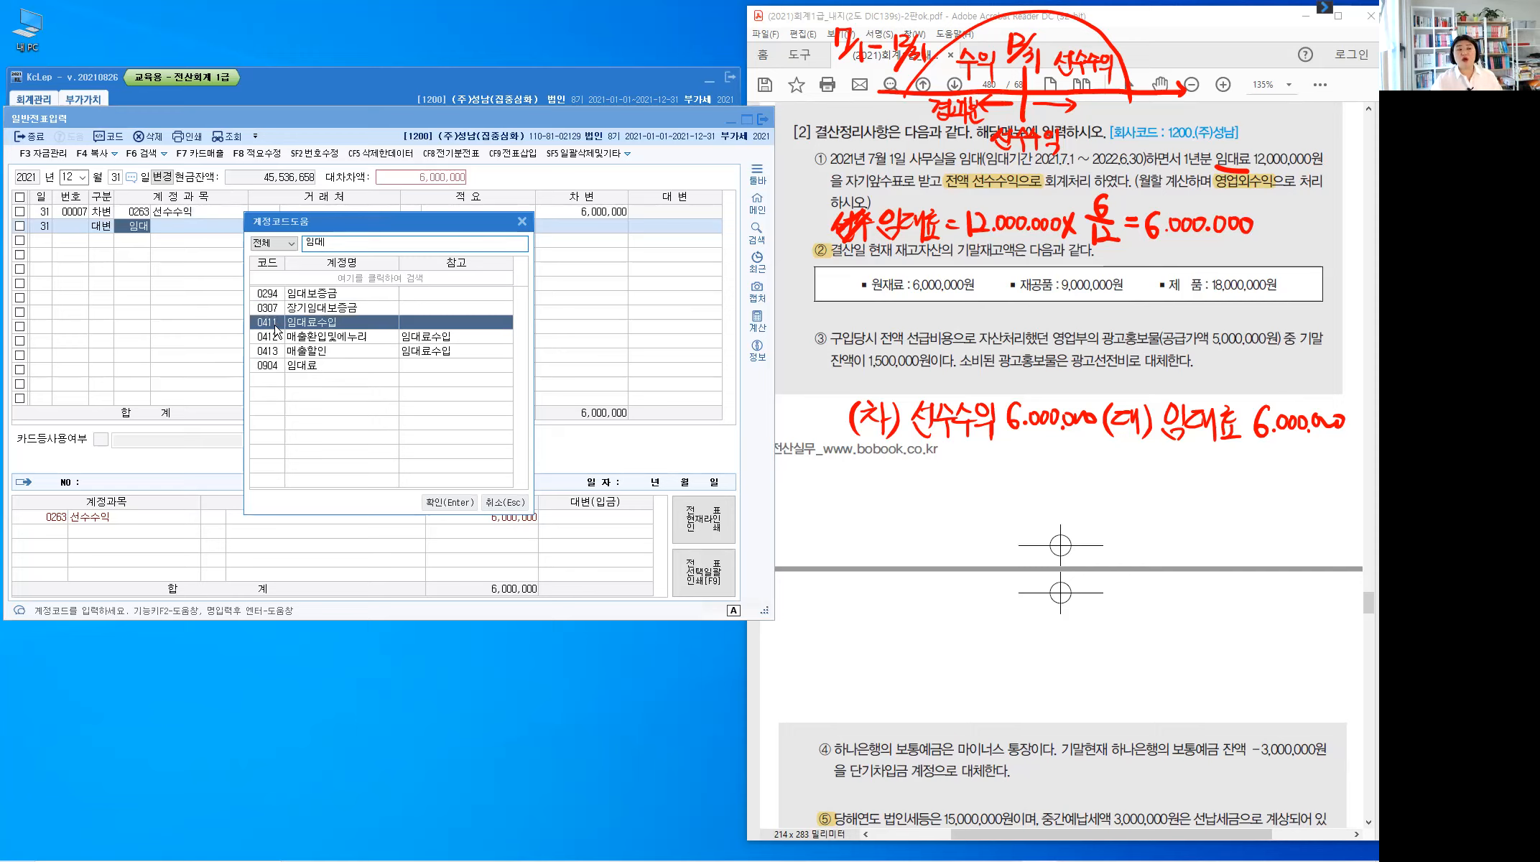
click(278, 366)
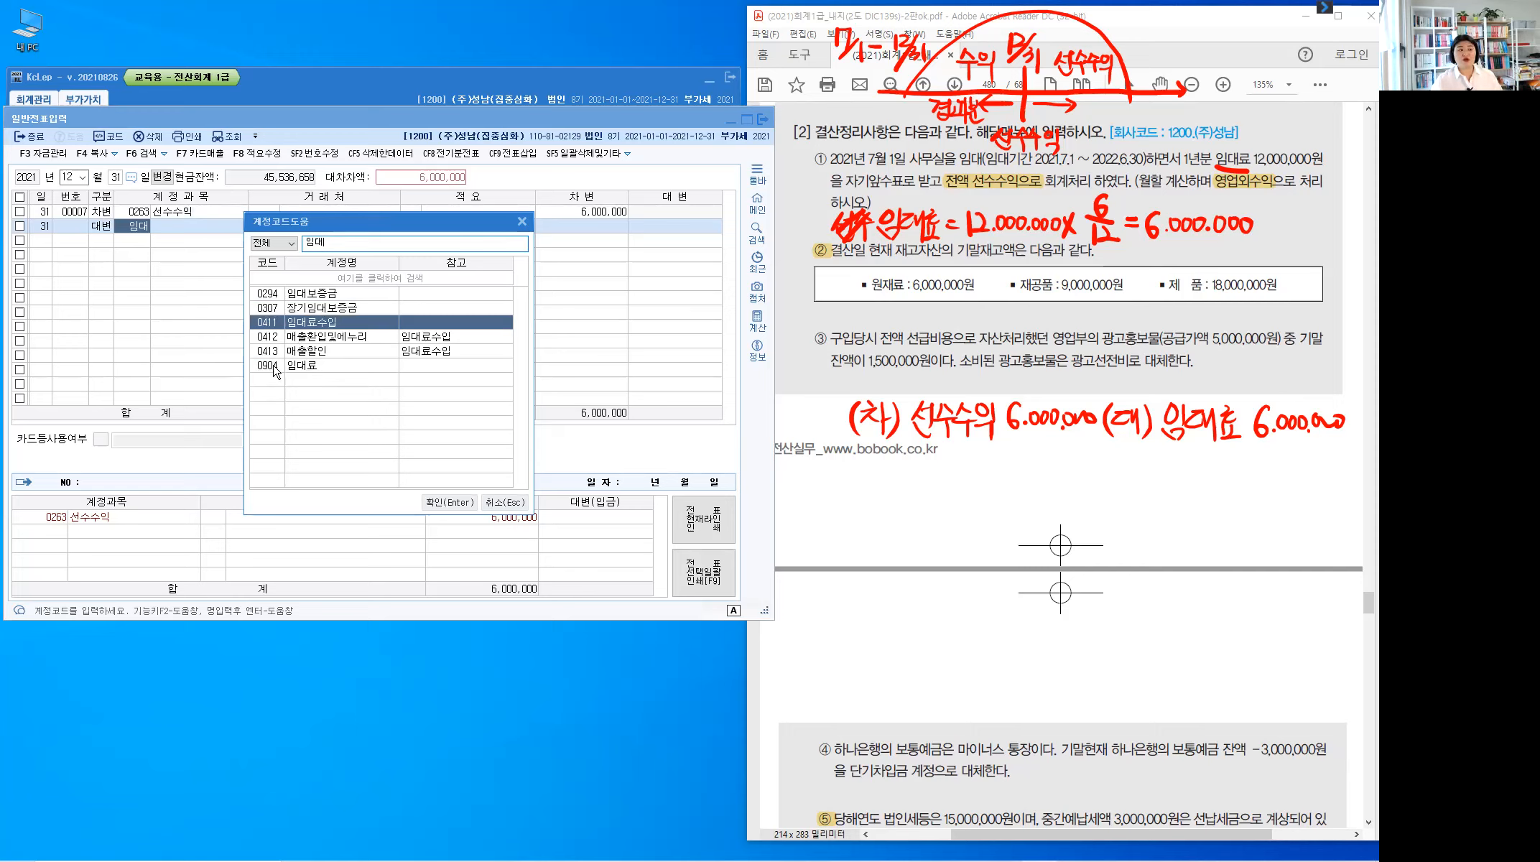
click(447, 503)
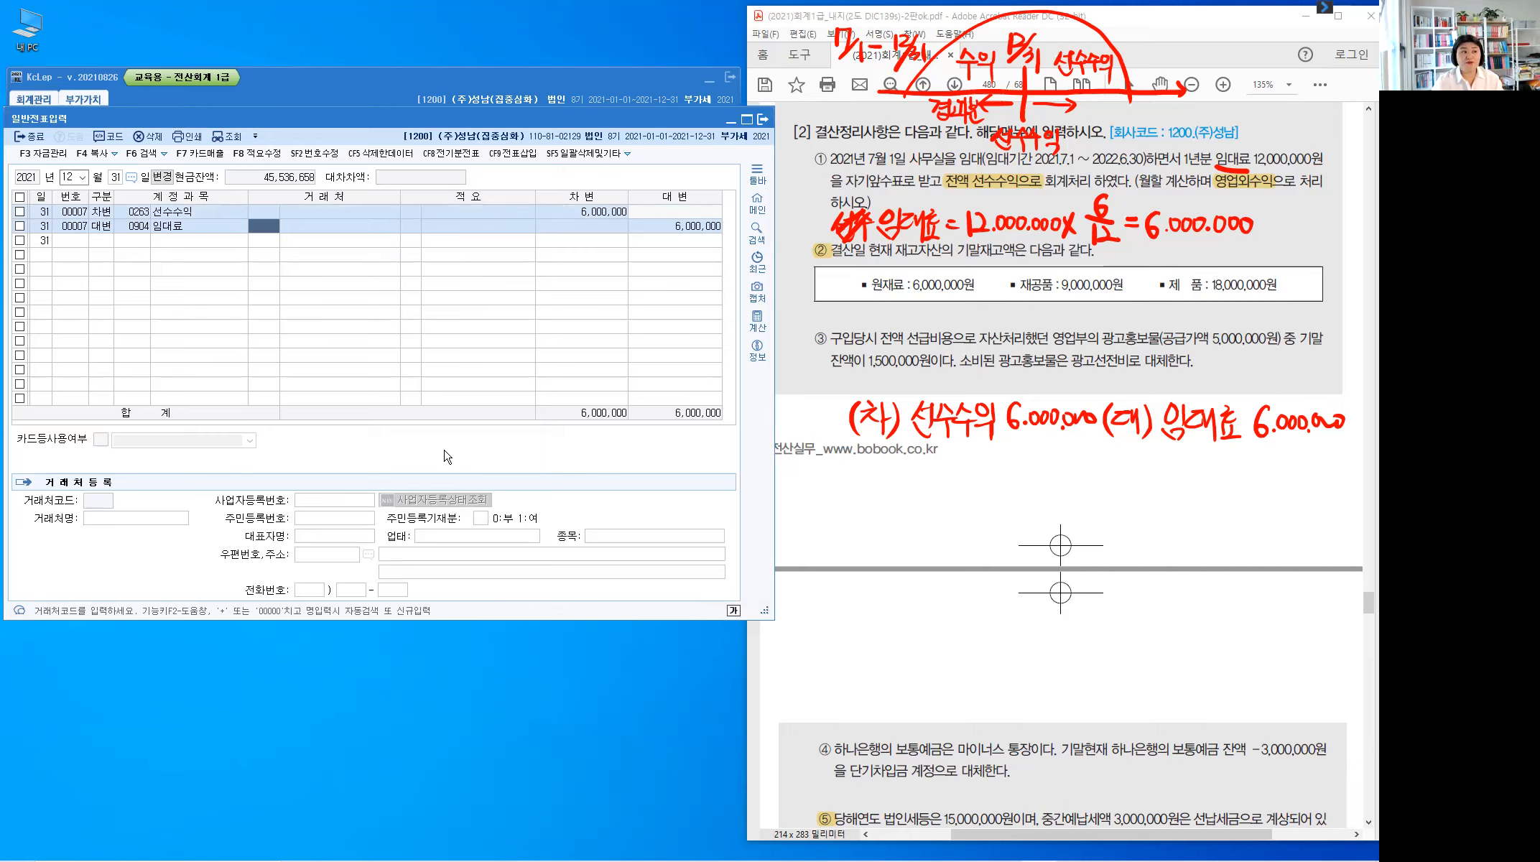
key(Return)
key(Return)
key(Return)
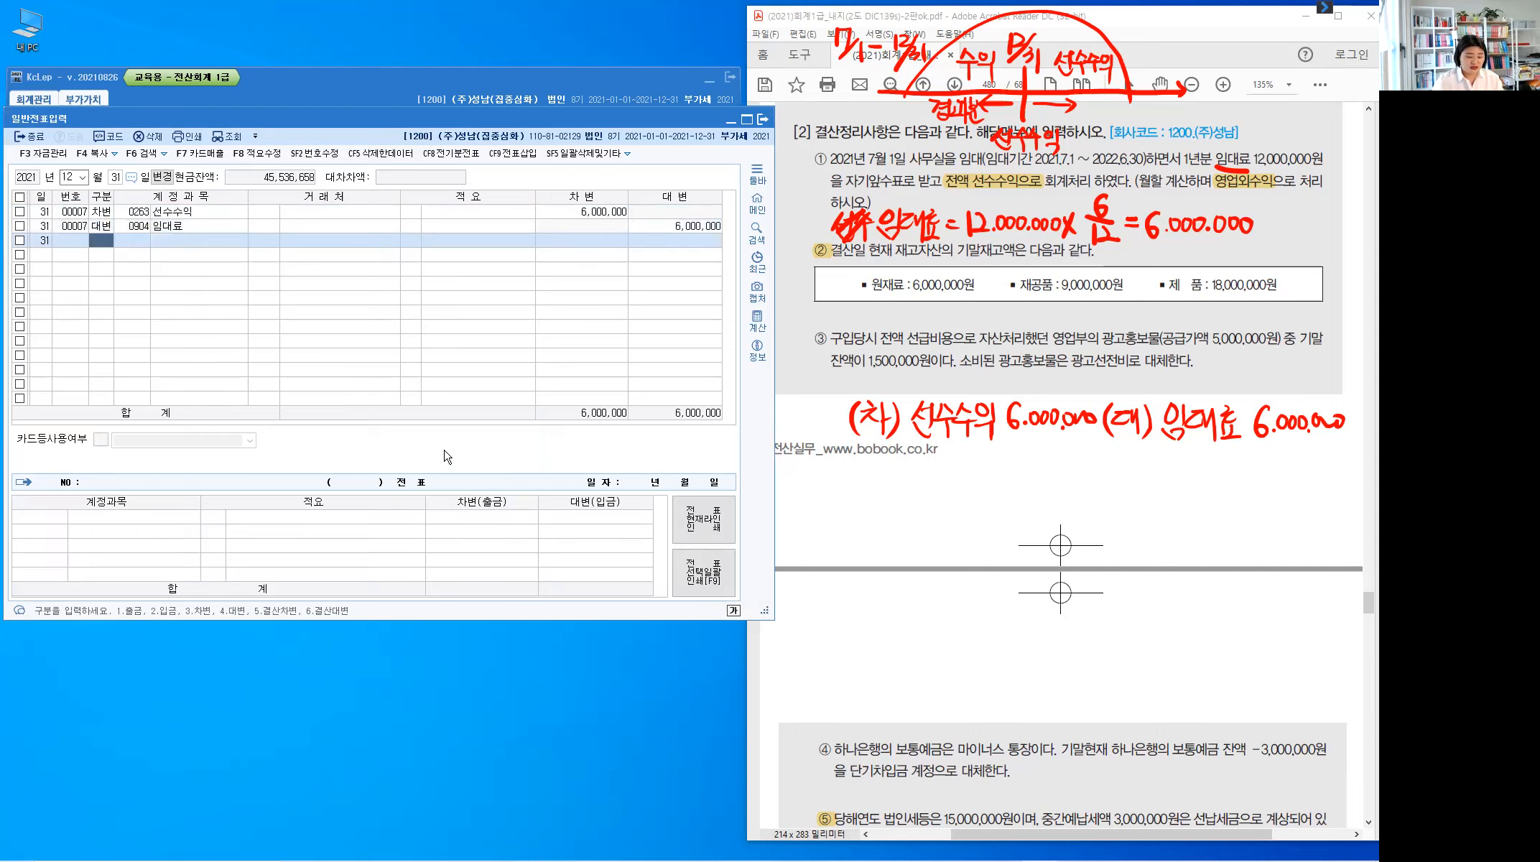
key(Escape)
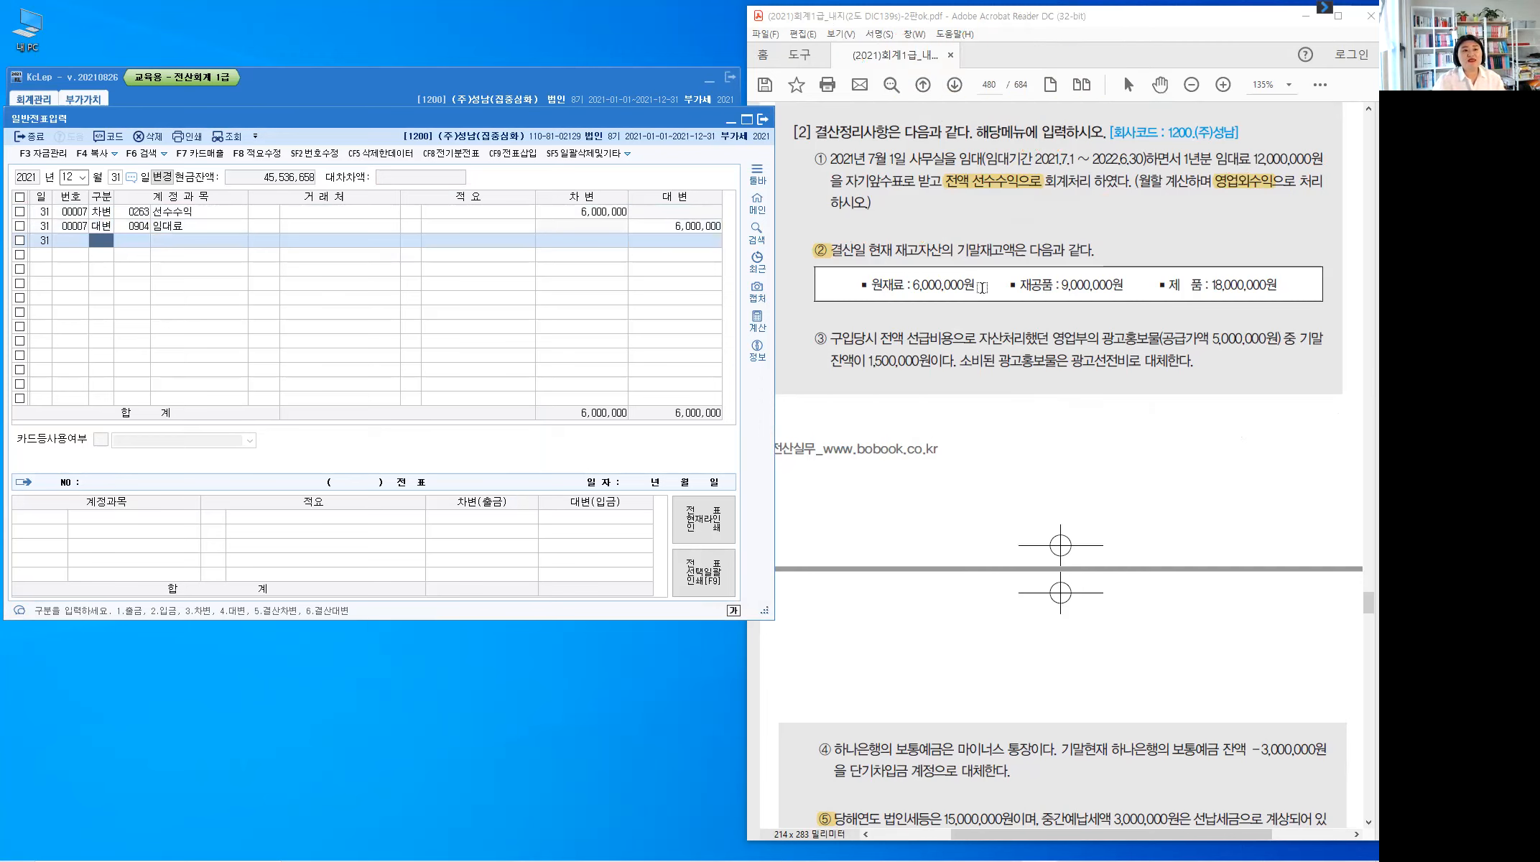
Highlight 기말재고액 in item ② of exercise [2], and 전액 선급비용 and 광고선전비 in item ③
drag(958, 250, 1014, 250)
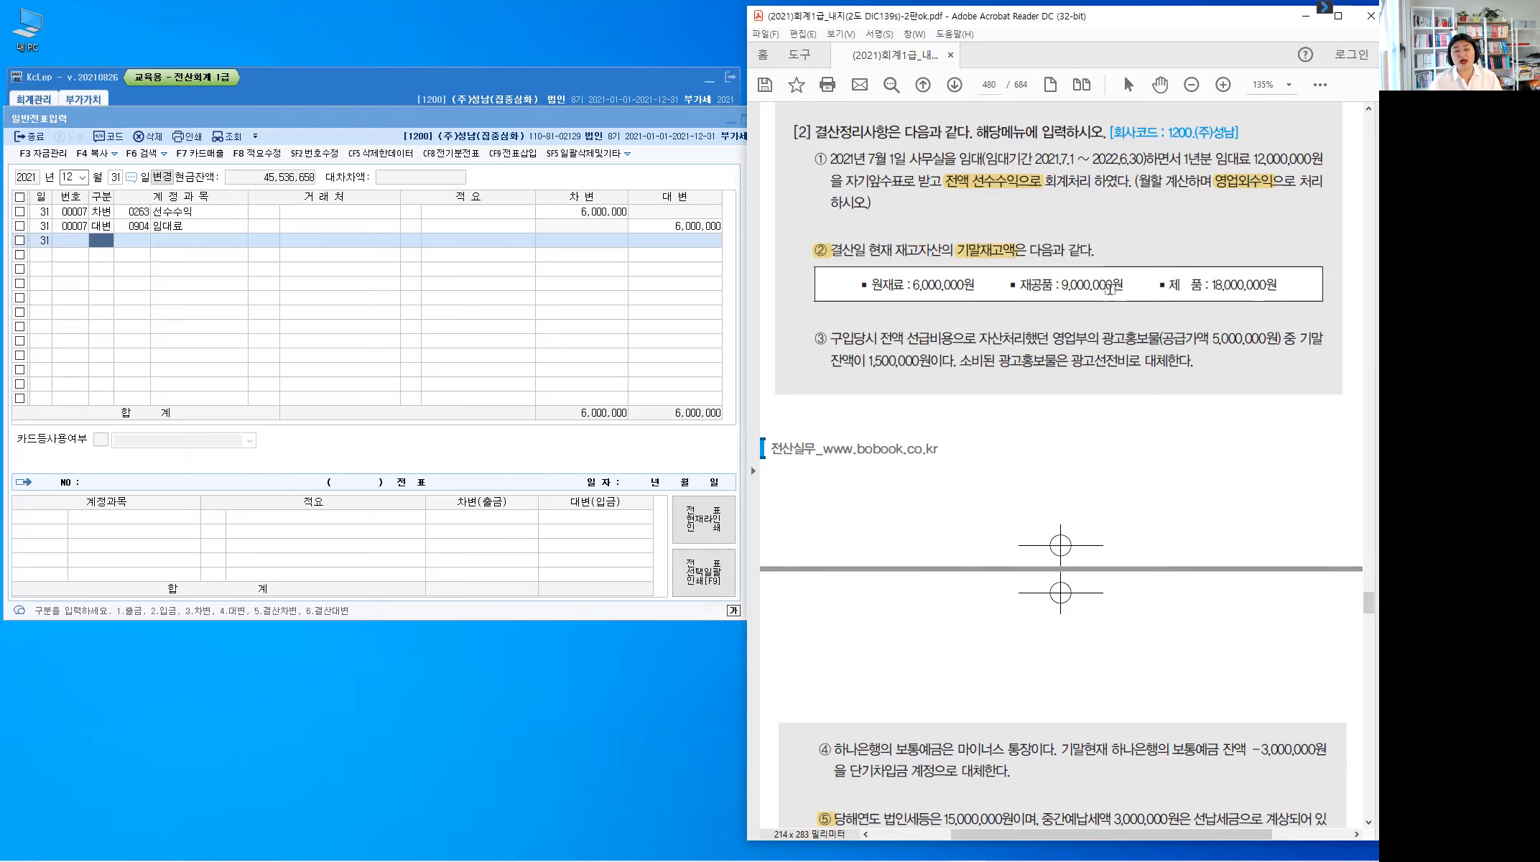
scroll(1110, 289, down, 2)
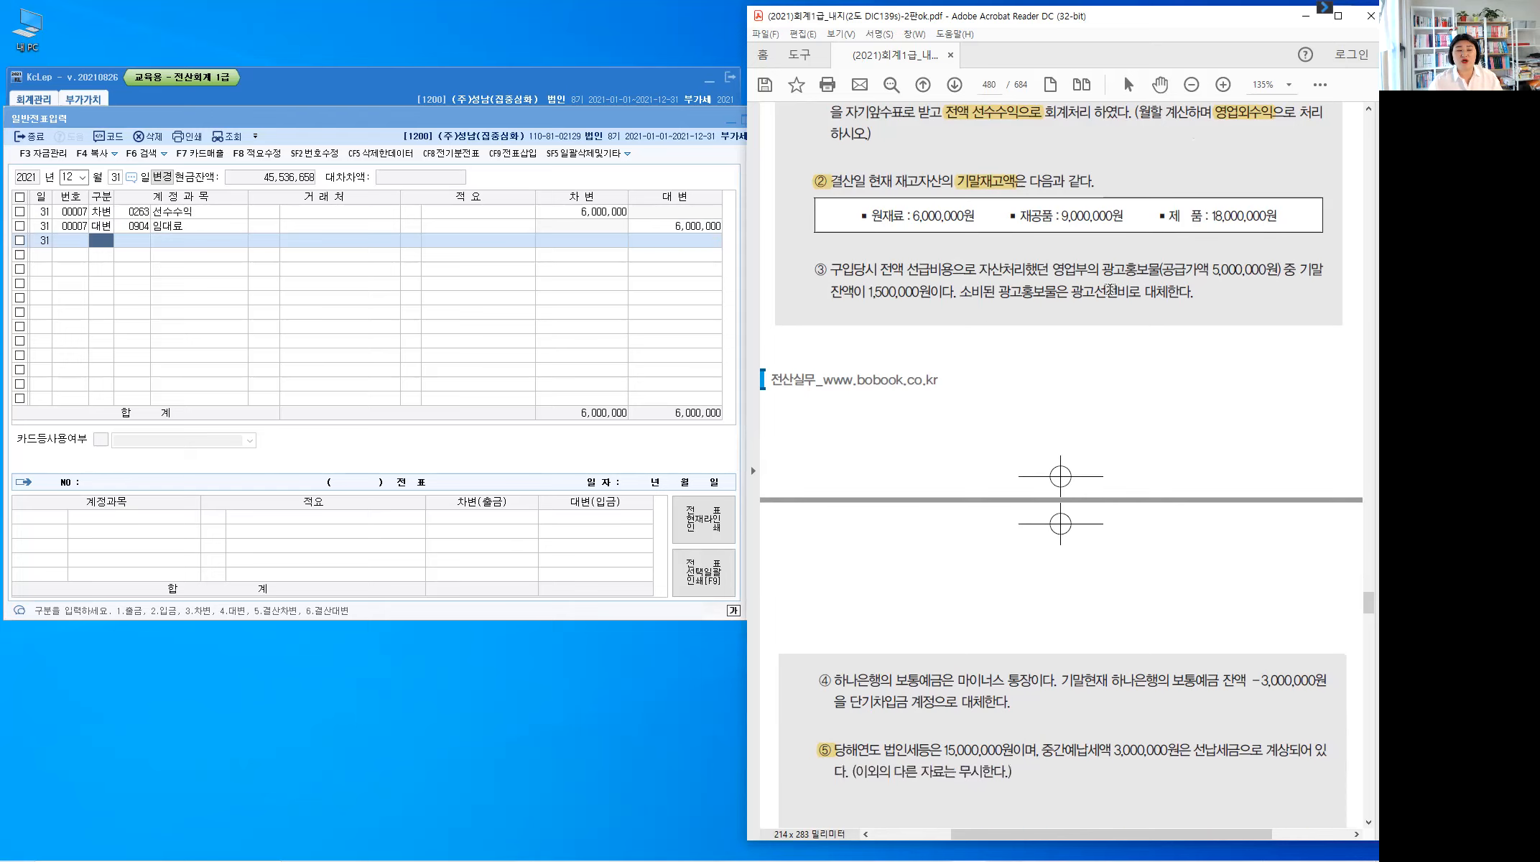
scroll(1110, 289, down, 1)
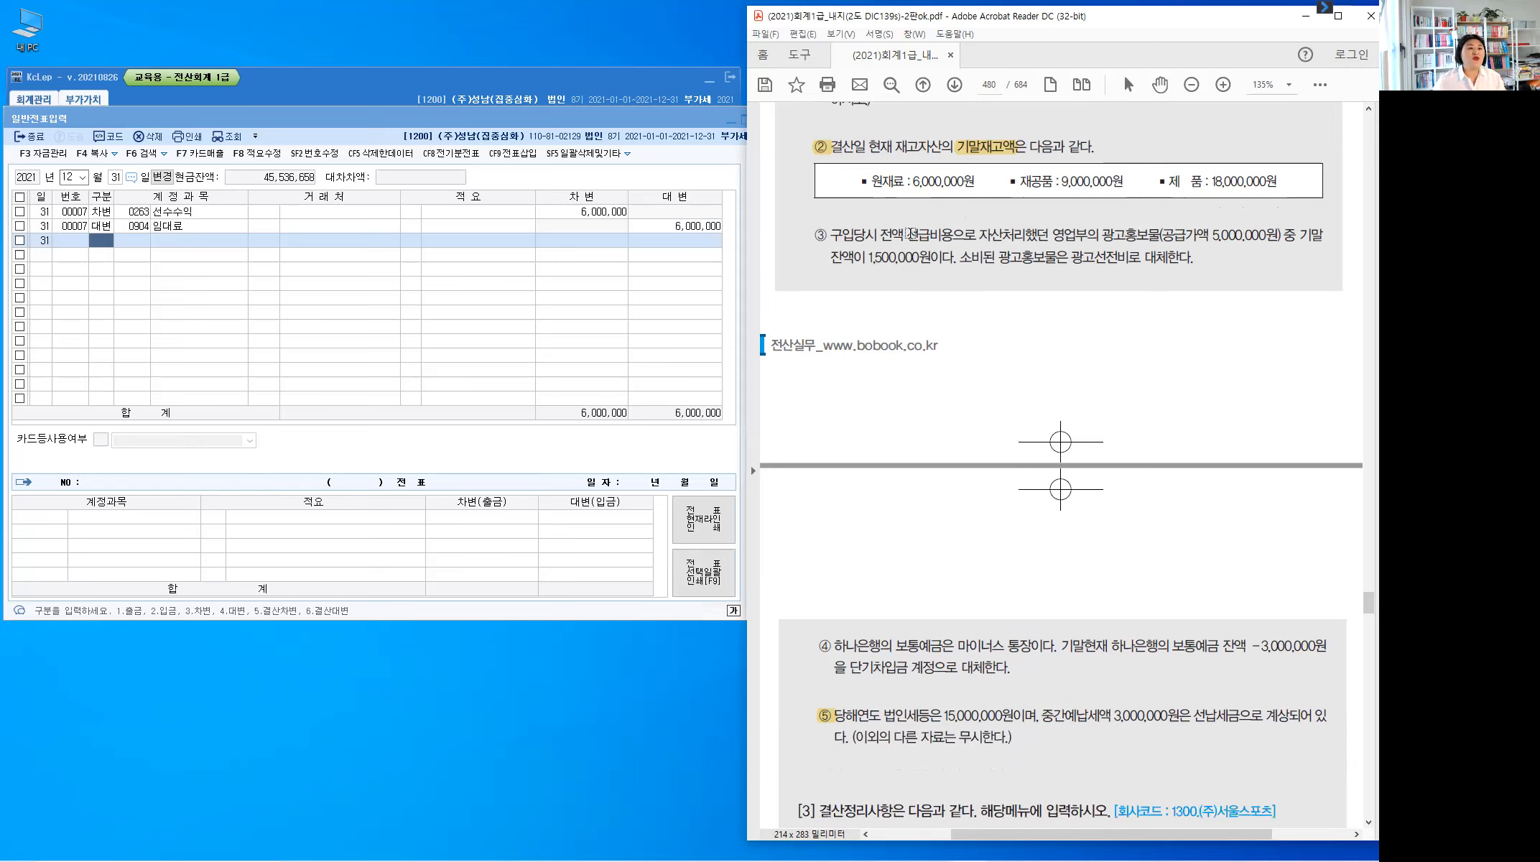
mouse_move(906, 234)
mouse_down()
mouse_move(954, 235)
mouse_move(904, 237)
mouse_up()
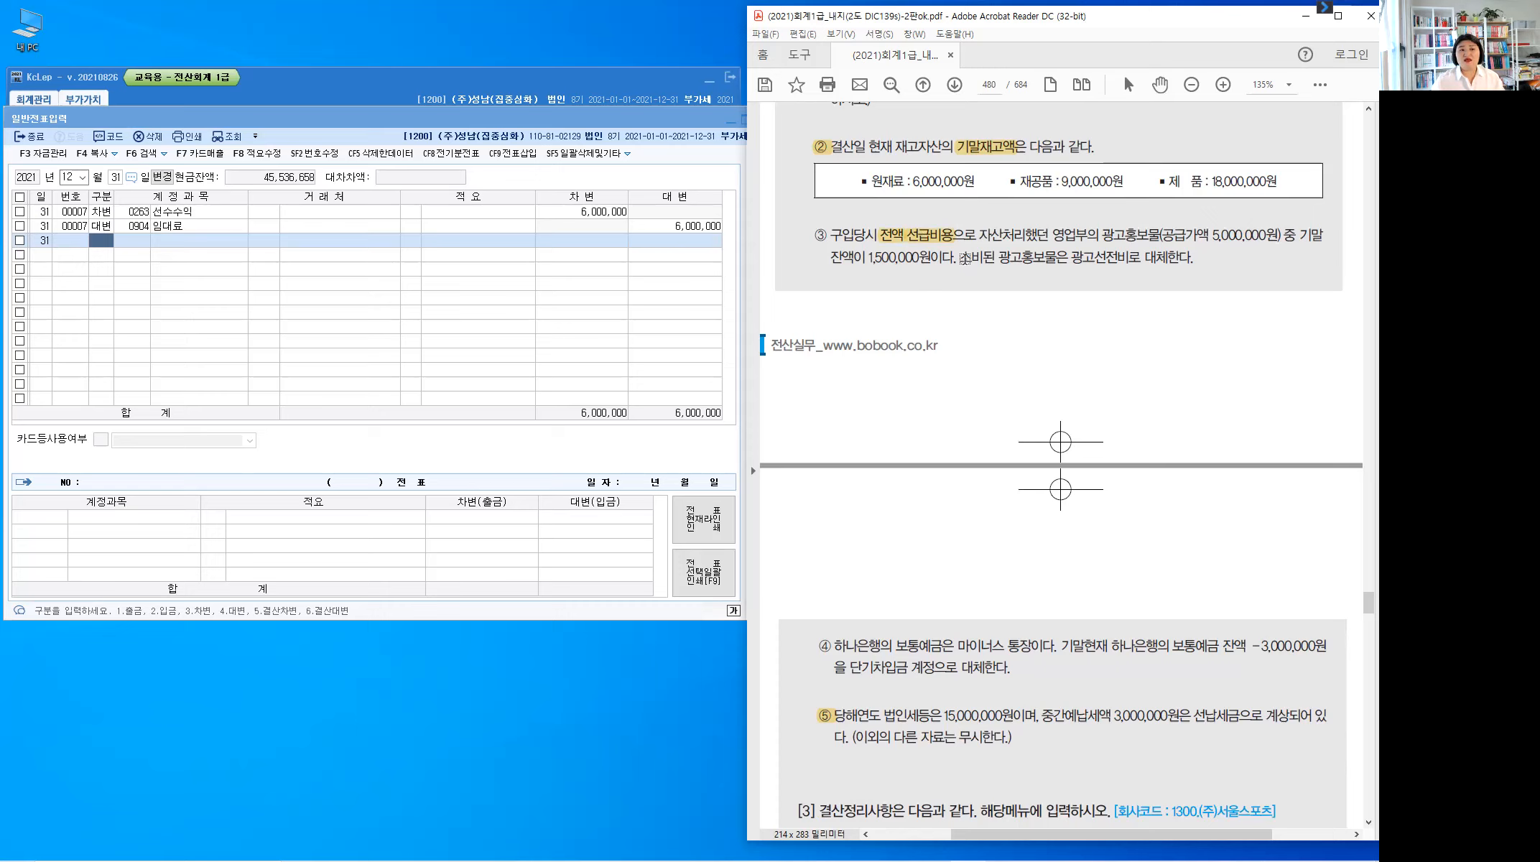
drag(1074, 258, 1129, 257)
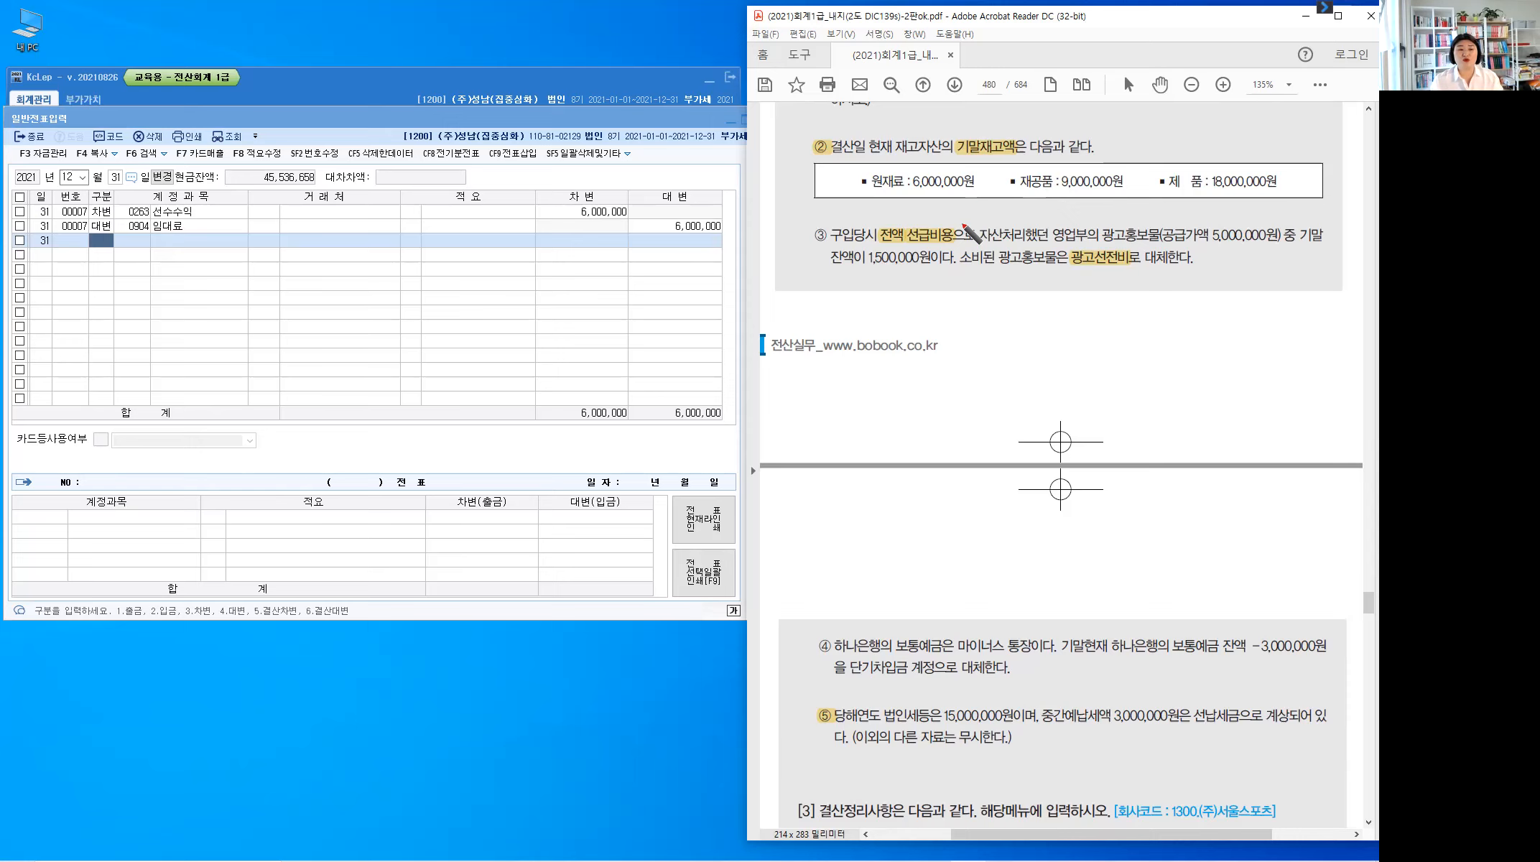
Handwrite the note 자산 ⇒ 사용(소비)액 비용처리 in red above item ③, with a bracket over 선급비용
mouse_move(854, 221)
mouse_down()
mouse_move(880, 208)
mouse_move(893, 221)
mouse_up()
drag(902, 206, 902, 216)
drag(907, 209, 912, 214)
mouse_move(917, 199)
mouse_down()
mouse_move(918, 222)
mouse_move(924, 209)
mouse_up()
drag(926, 201, 932, 216)
mouse_move(932, 209)
mouse_down()
mouse_move(940, 222)
mouse_move(980, 206)
mouse_up()
drag(954, 214, 975, 217)
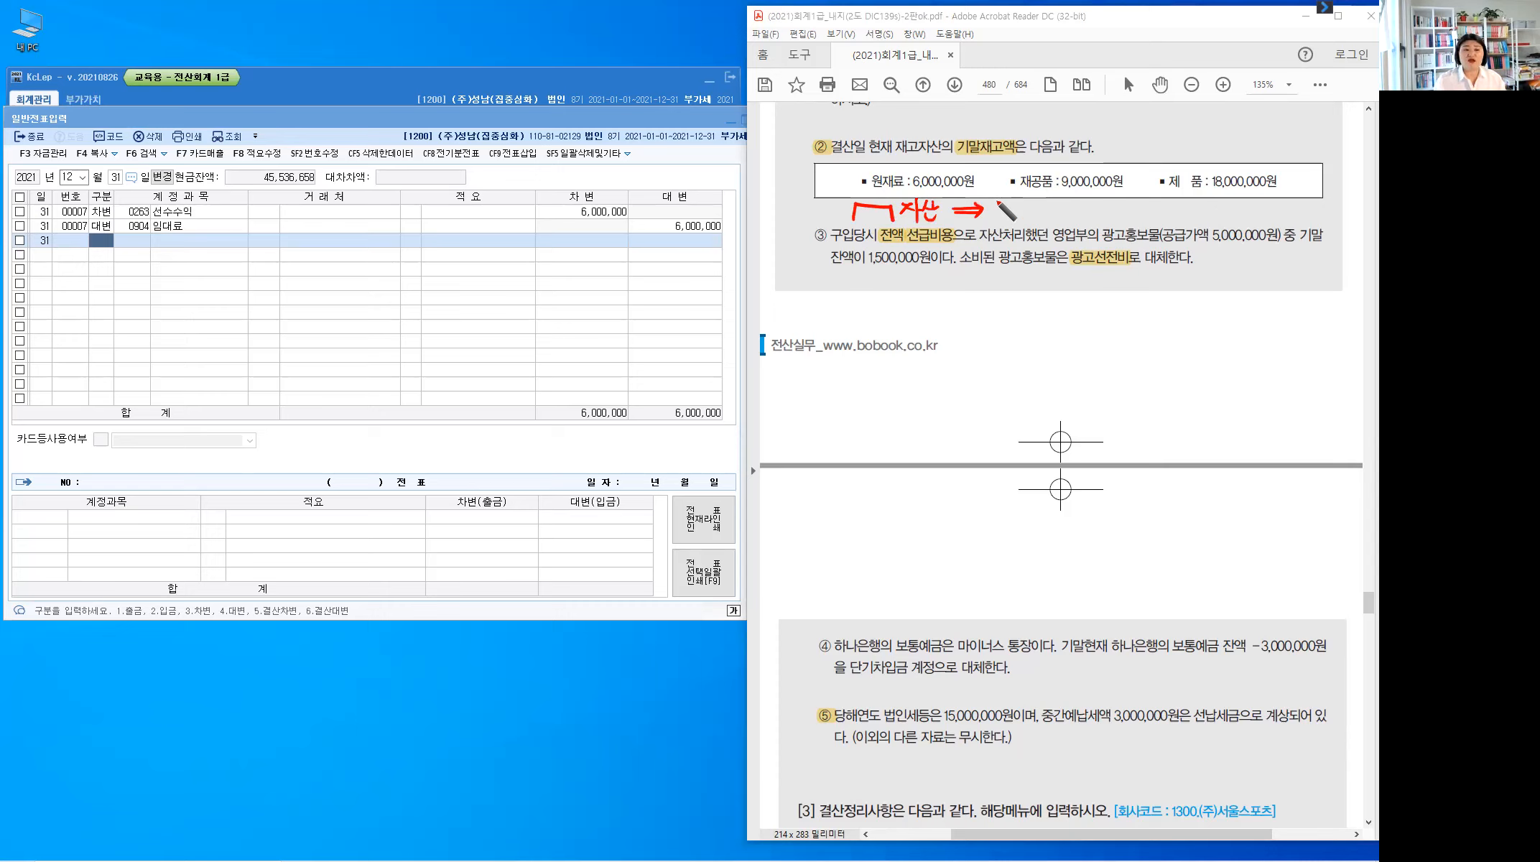
drag(995, 203, 998, 217)
mouse_move(1004, 201)
mouse_down()
mouse_move(1004, 219)
mouse_move(1021, 200)
mouse_up()
drag(1019, 207, 1033, 210)
drag(1022, 216, 1037, 222)
drag(1050, 199, 1049, 215)
drag(1041, 217, 1064, 217)
drag(1069, 204, 1070, 216)
drag(1063, 211, 1070, 211)
mouse_move(1075, 201)
mouse_down()
mouse_move(1079, 226)
mouse_move(1094, 202)
mouse_move(1102, 214)
mouse_up()
drag(1102, 206, 1107, 206)
mouse_move(1109, 197)
mouse_down()
mouse_move(1110, 224)
mouse_move(1136, 220)
mouse_up()
drag(1143, 205, 1143, 213)
mouse_move(1152, 203)
mouse_down()
mouse_move(1151, 222)
mouse_move(1157, 199)
mouse_move(1206, 220)
mouse_up()
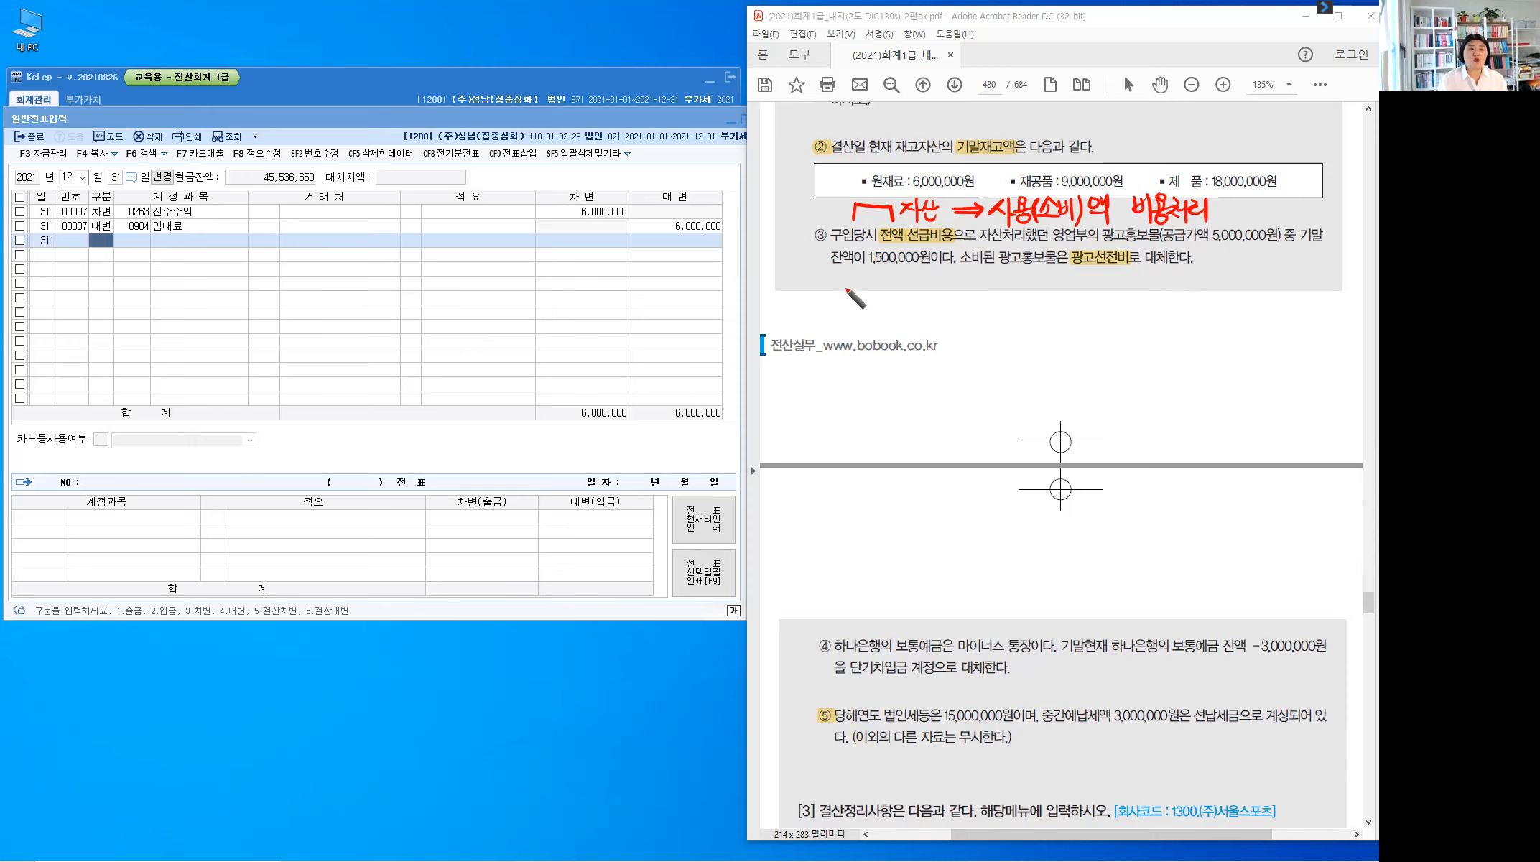
Handwrite the calculation 소비액 = 5.000.000 - 1.500.000 = 3.500.000 in red below item ③
mouse_move(830, 291)
mouse_down()
mouse_move(900, 298)
mouse_move(891, 309)
mouse_up()
drag(897, 290, 907, 290)
drag(897, 298, 1050, 293)
click(950, 297)
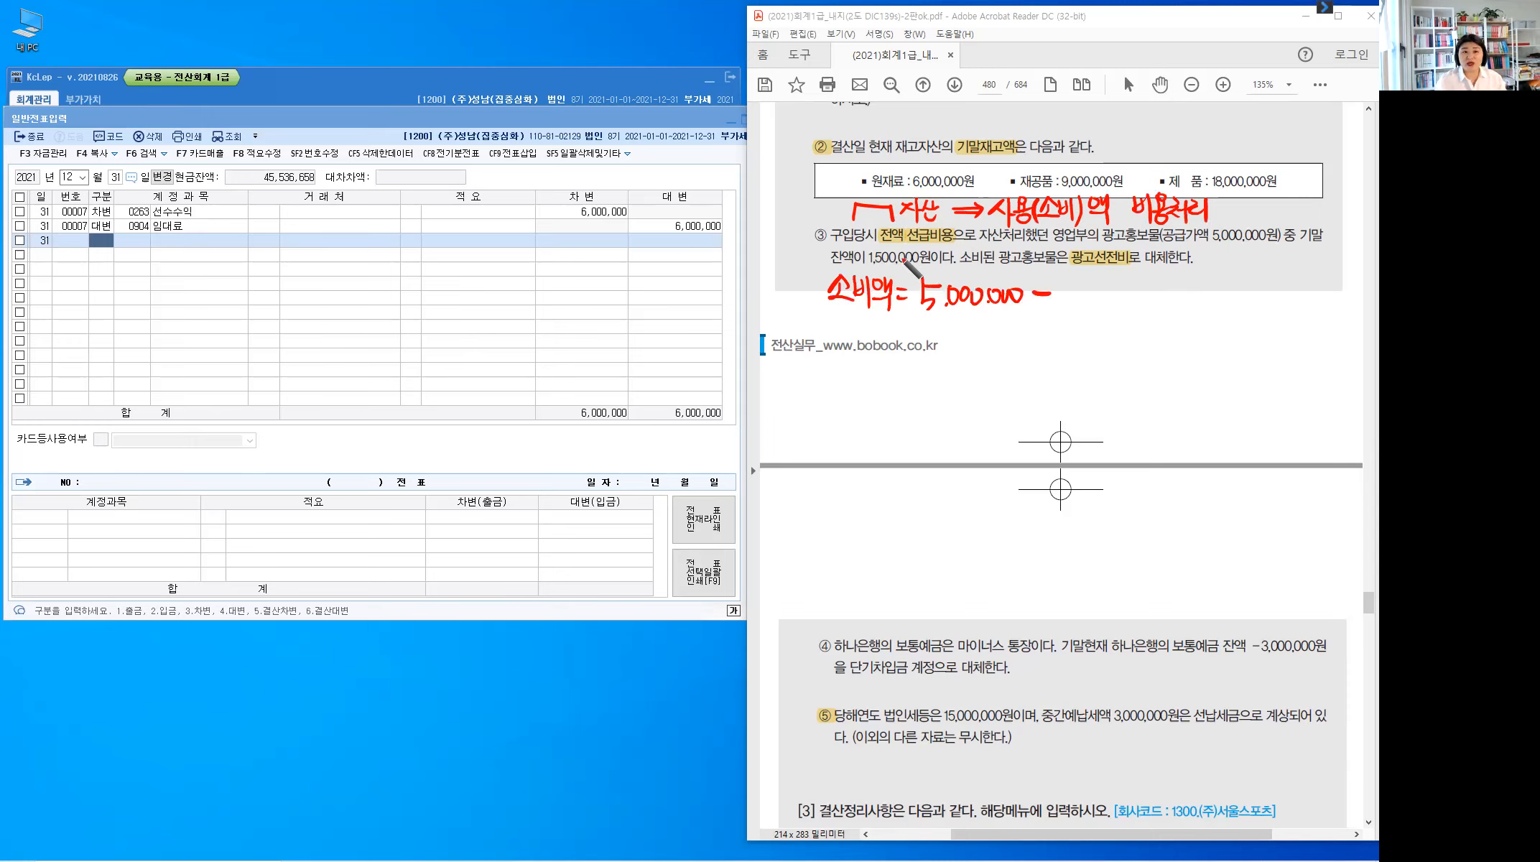
mouse_move(1066, 289)
mouse_down()
mouse_move(1064, 308)
mouse_move(1098, 289)
mouse_up()
click(1074, 303)
drag(1112, 288, 1143, 292)
click(1122, 305)
drag(1157, 290, 1156, 292)
drag(1172, 291, 1189, 289)
drag(1173, 301, 1190, 299)
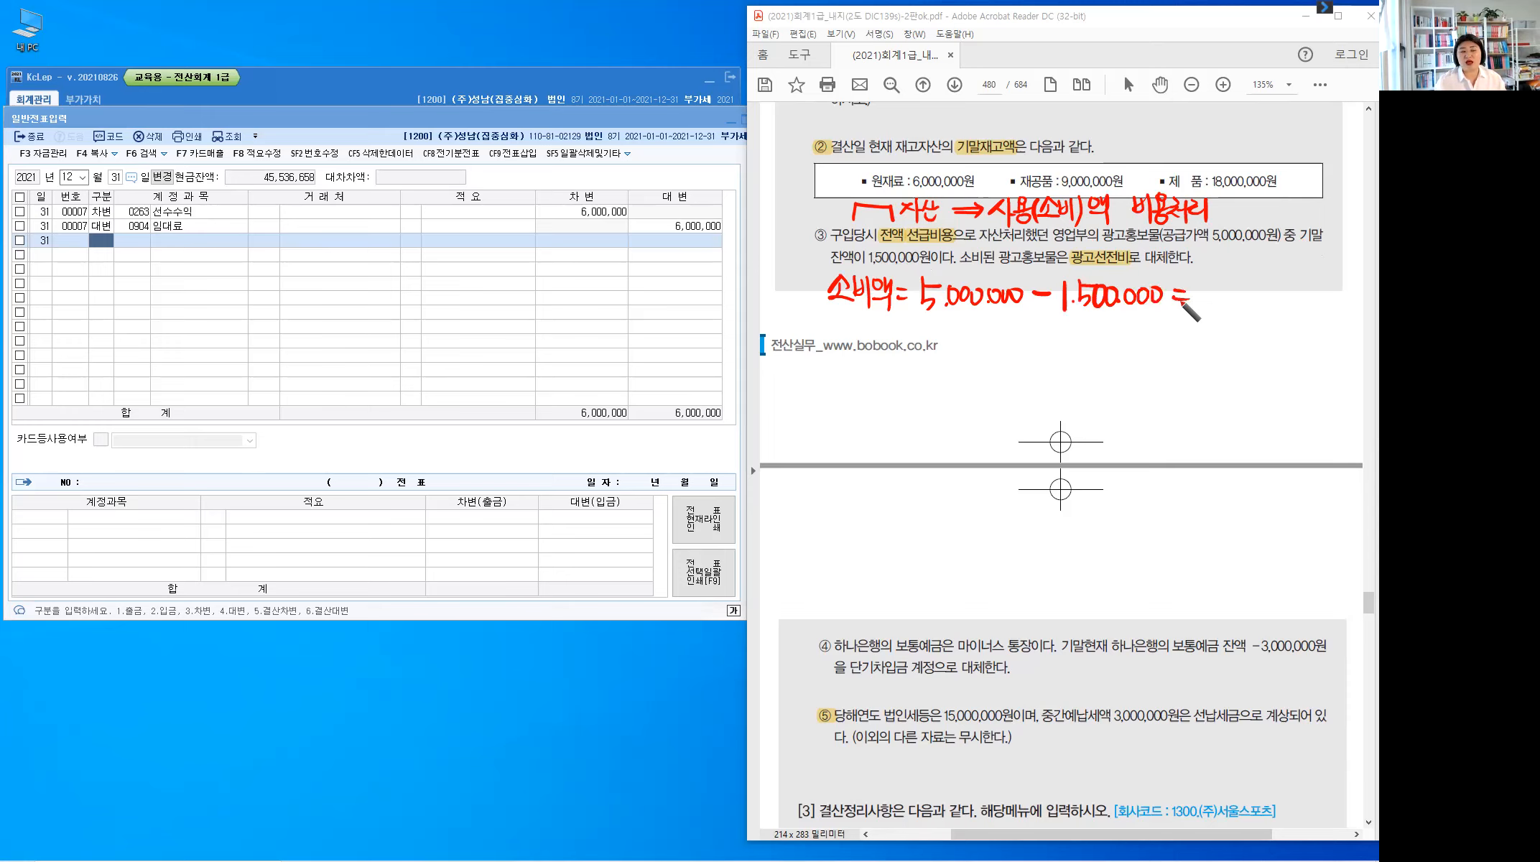
mouse_move(1198, 288)
mouse_down()
mouse_move(1197, 309)
mouse_move(1227, 309)
mouse_up()
click(1222, 309)
drag(1247, 296, 1302, 294)
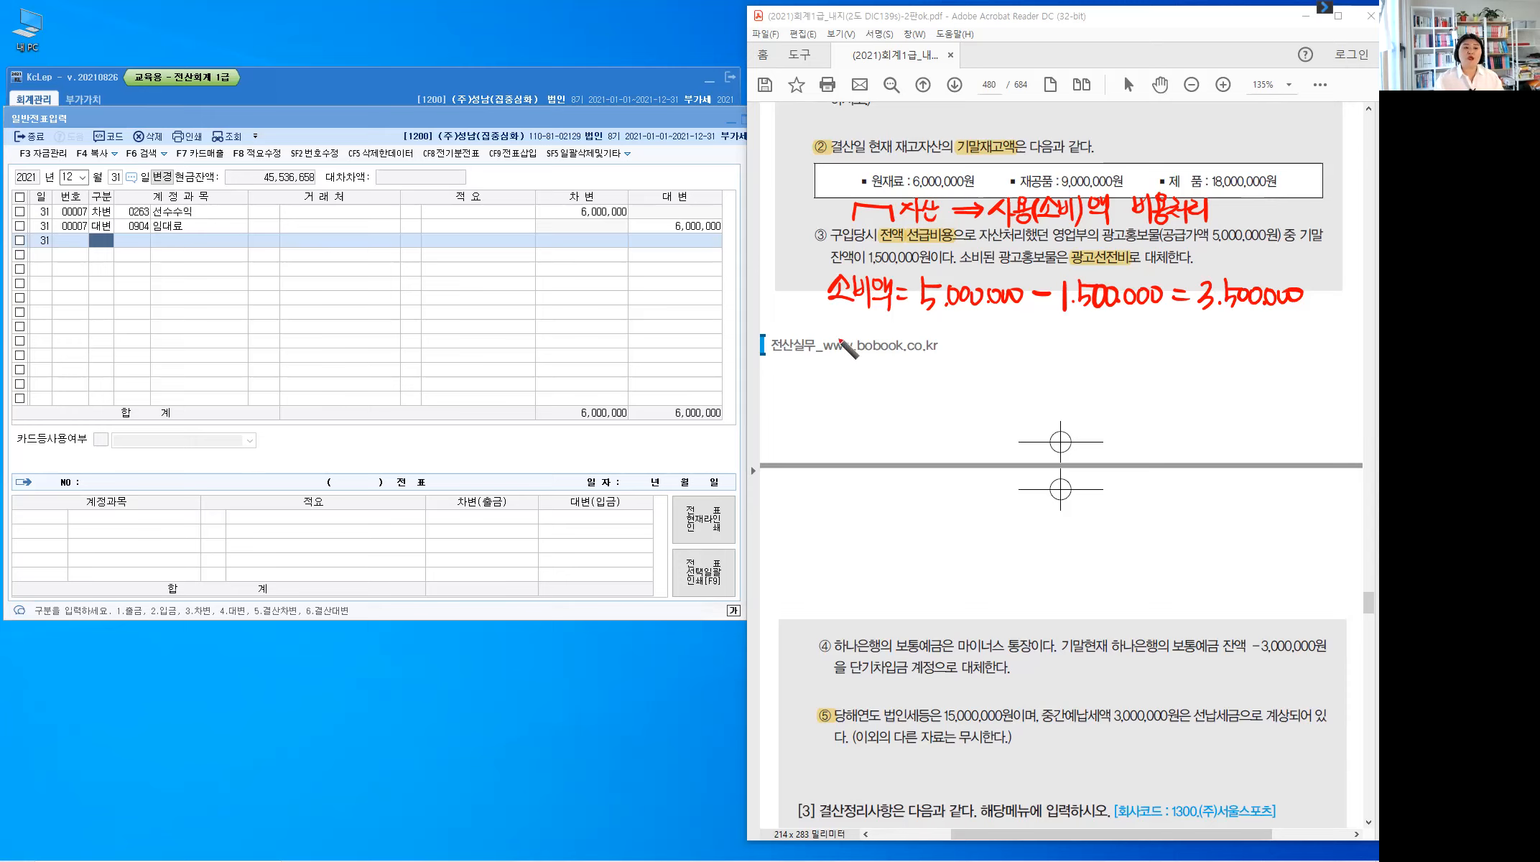
Handwrite the debit side of the adjusting entry, (차) 광고선전비, below the 소비액 calculation
mouse_move(832, 321)
mouse_down()
mouse_move(828, 343)
mouse_move(851, 325)
mouse_up()
drag(841, 331, 838, 342)
drag(848, 335, 854, 340)
mouse_move(857, 323)
mouse_down()
mouse_move(859, 346)
mouse_move(905, 341)
mouse_up()
mouse_move(891, 344)
mouse_down()
mouse_move(927, 335)
mouse_move(918, 344)
mouse_up()
drag(907, 347, 929, 339)
drag(934, 333, 940, 338)
drag(945, 324, 945, 340)
drag(933, 343, 949, 337)
drag(954, 331, 966, 333)
drag(966, 323, 966, 342)
drag(951, 340, 967, 351)
drag(971, 330, 971, 344)
drag(981, 327, 989, 355)
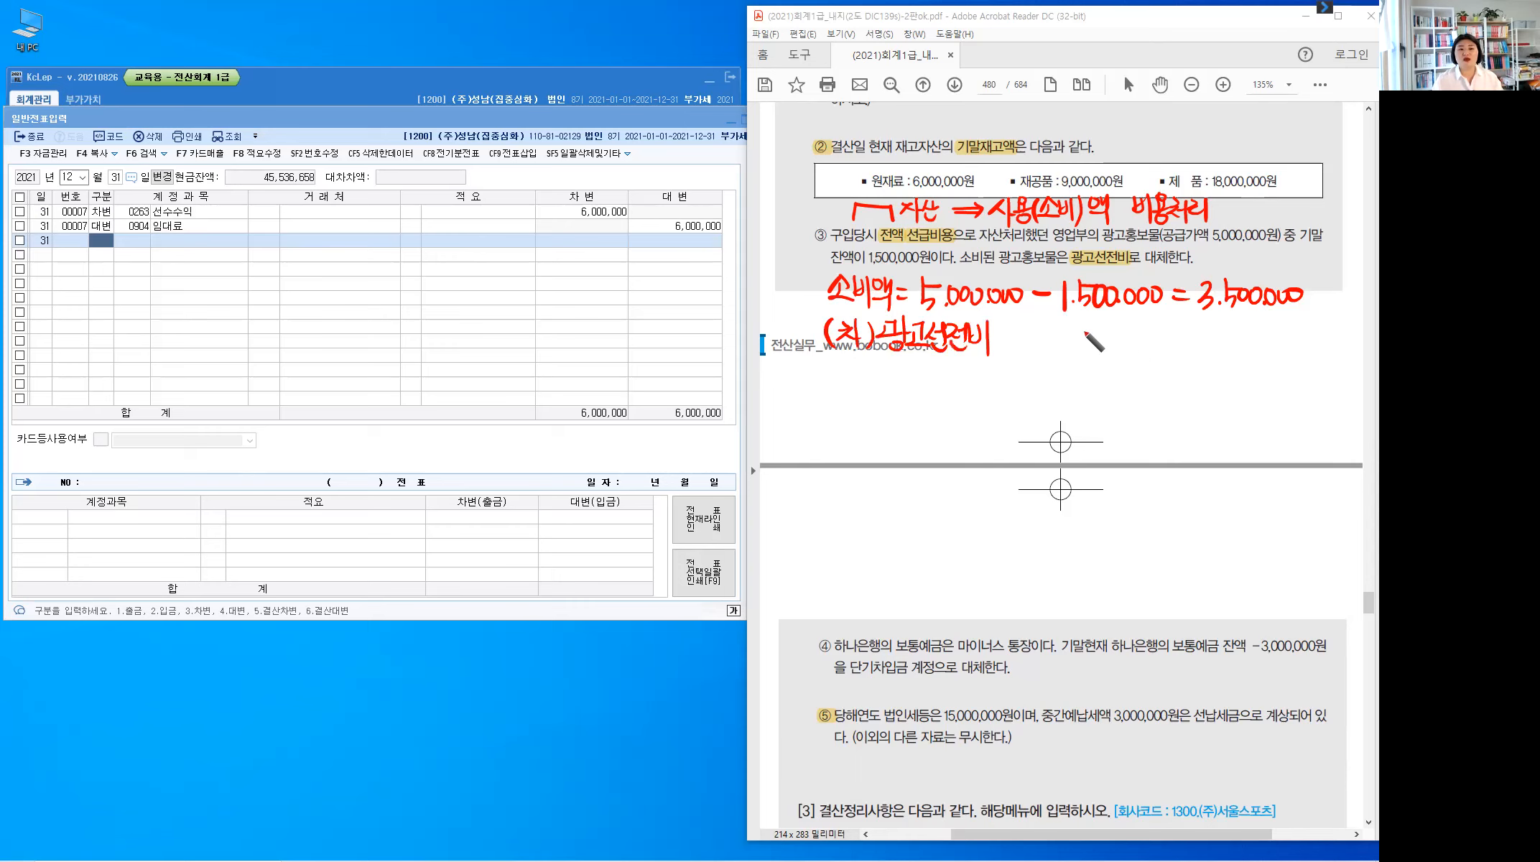
Handwrite the credit side of the adjusting entry, (대) 선급비용, beside the debit side
mouse_move(1082, 329)
mouse_down()
mouse_move(1076, 355)
mouse_move(1103, 355)
mouse_up()
drag(1111, 328, 1111, 357)
drag(1115, 327, 1117, 359)
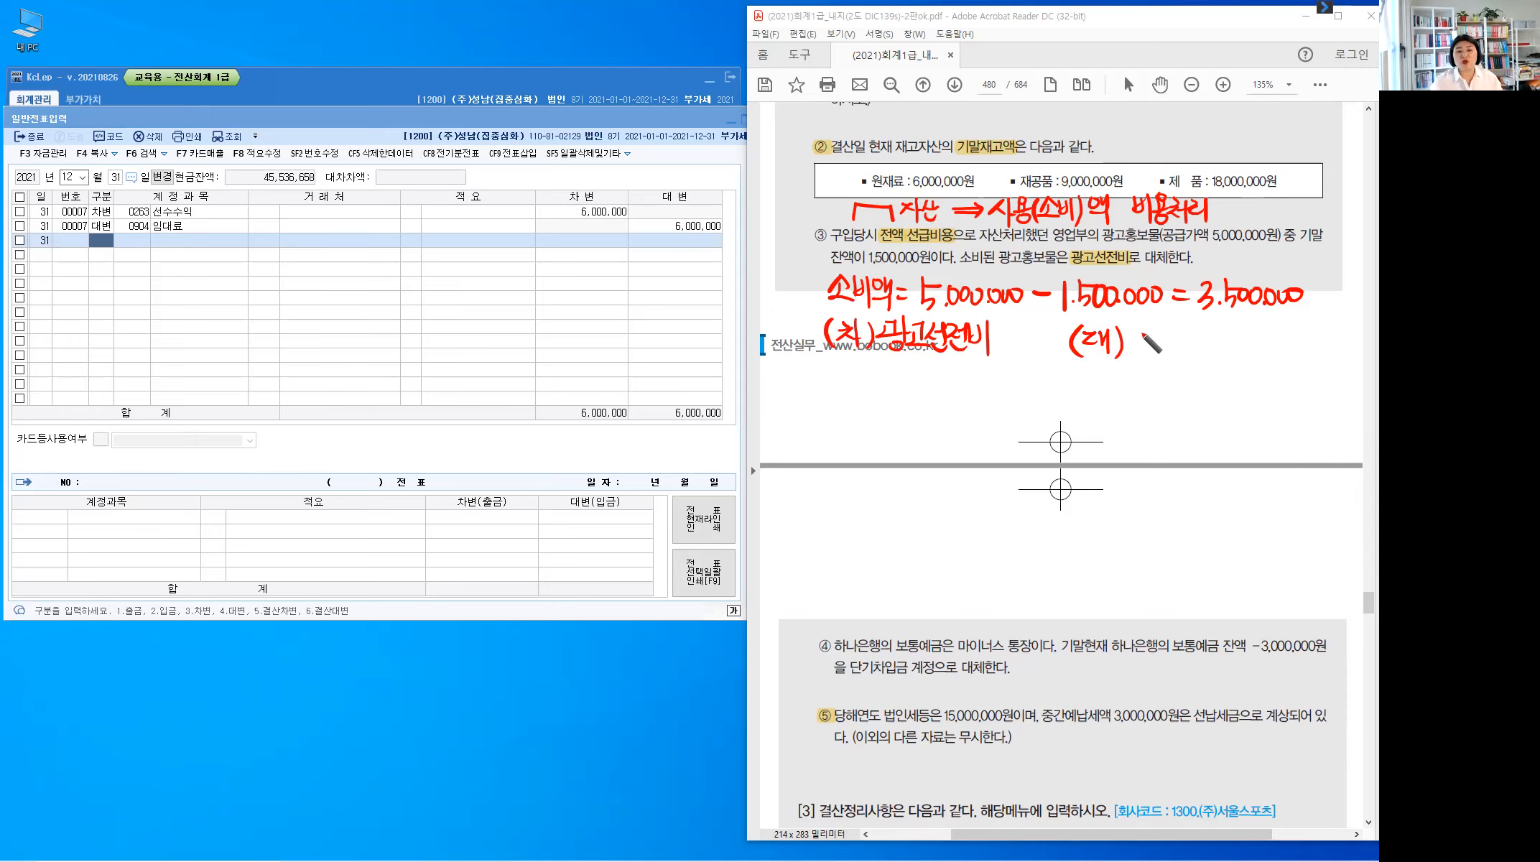
drag(1143, 328, 1133, 345)
drag(1140, 336, 1148, 343)
drag(1149, 335, 1157, 335)
drag(1158, 327, 1158, 357)
drag(1164, 328, 1183, 337)
drag(1165, 342, 1199, 352)
mouse_move(1205, 323)
mouse_down()
mouse_move(1206, 356)
mouse_move(1218, 332)
mouse_up()
drag(1215, 341, 1217, 348)
mouse_move(1210, 349)
mouse_down()
mouse_move(1232, 347)
mouse_move(1220, 355)
mouse_up()
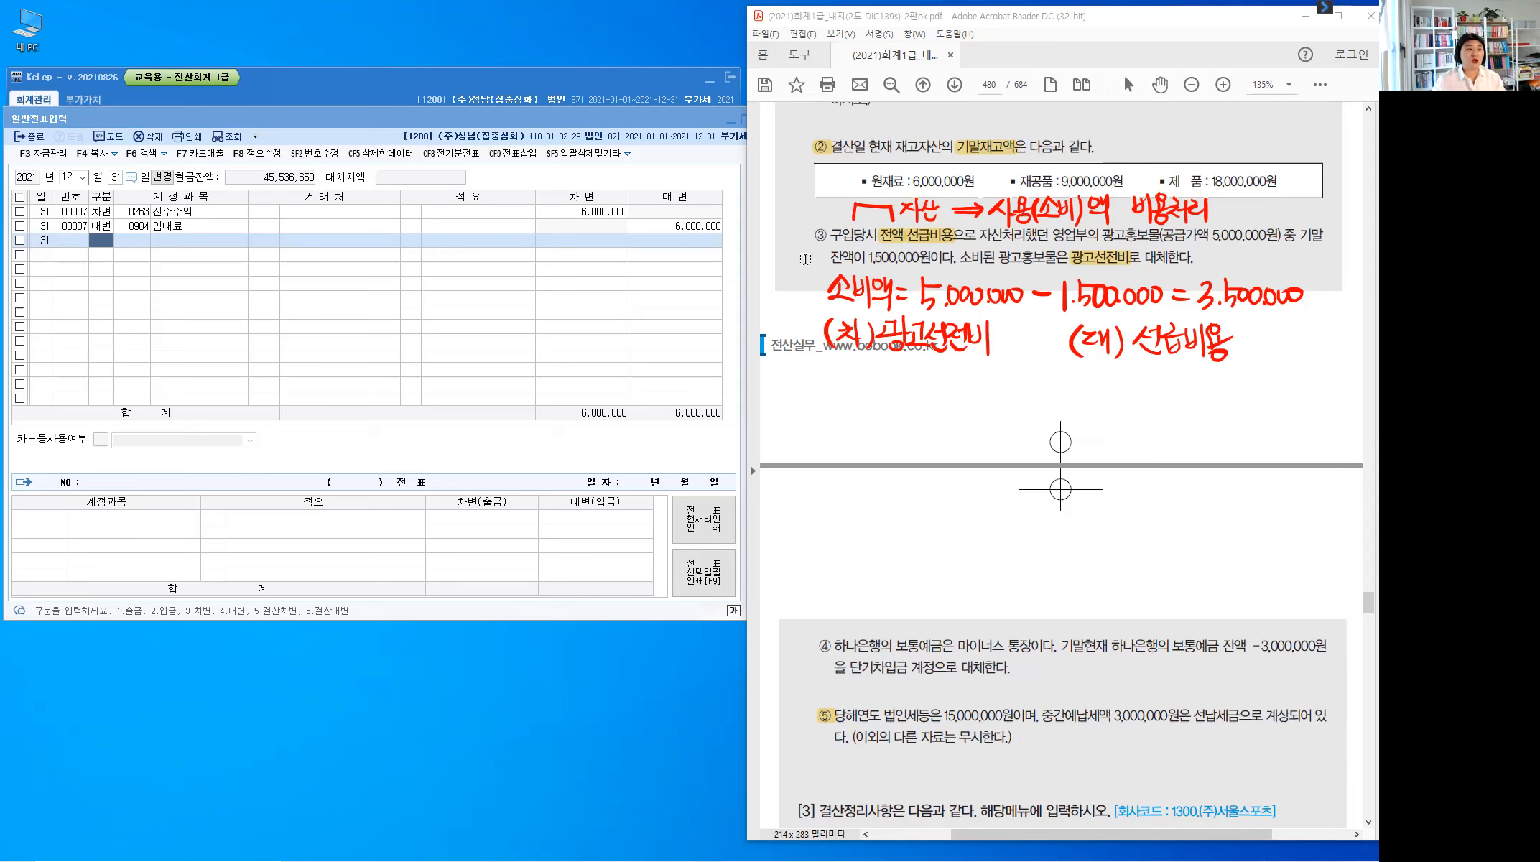
In KcLep, enter a December 31 debit (차변) line for account 0833 광고선전비 with 3,500,000 and no client or description
click(102, 247)
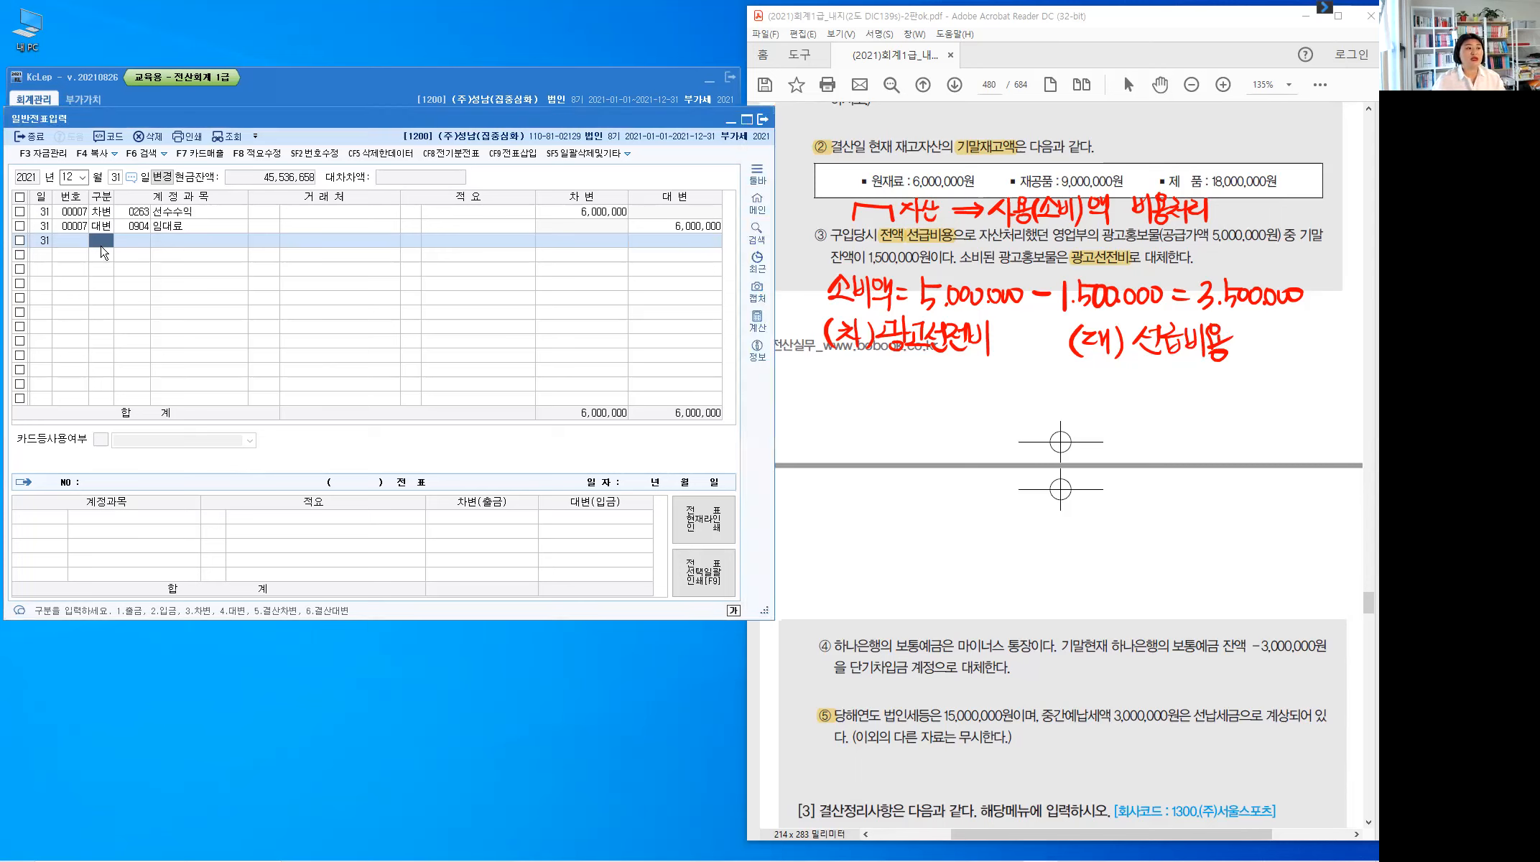
text(3)
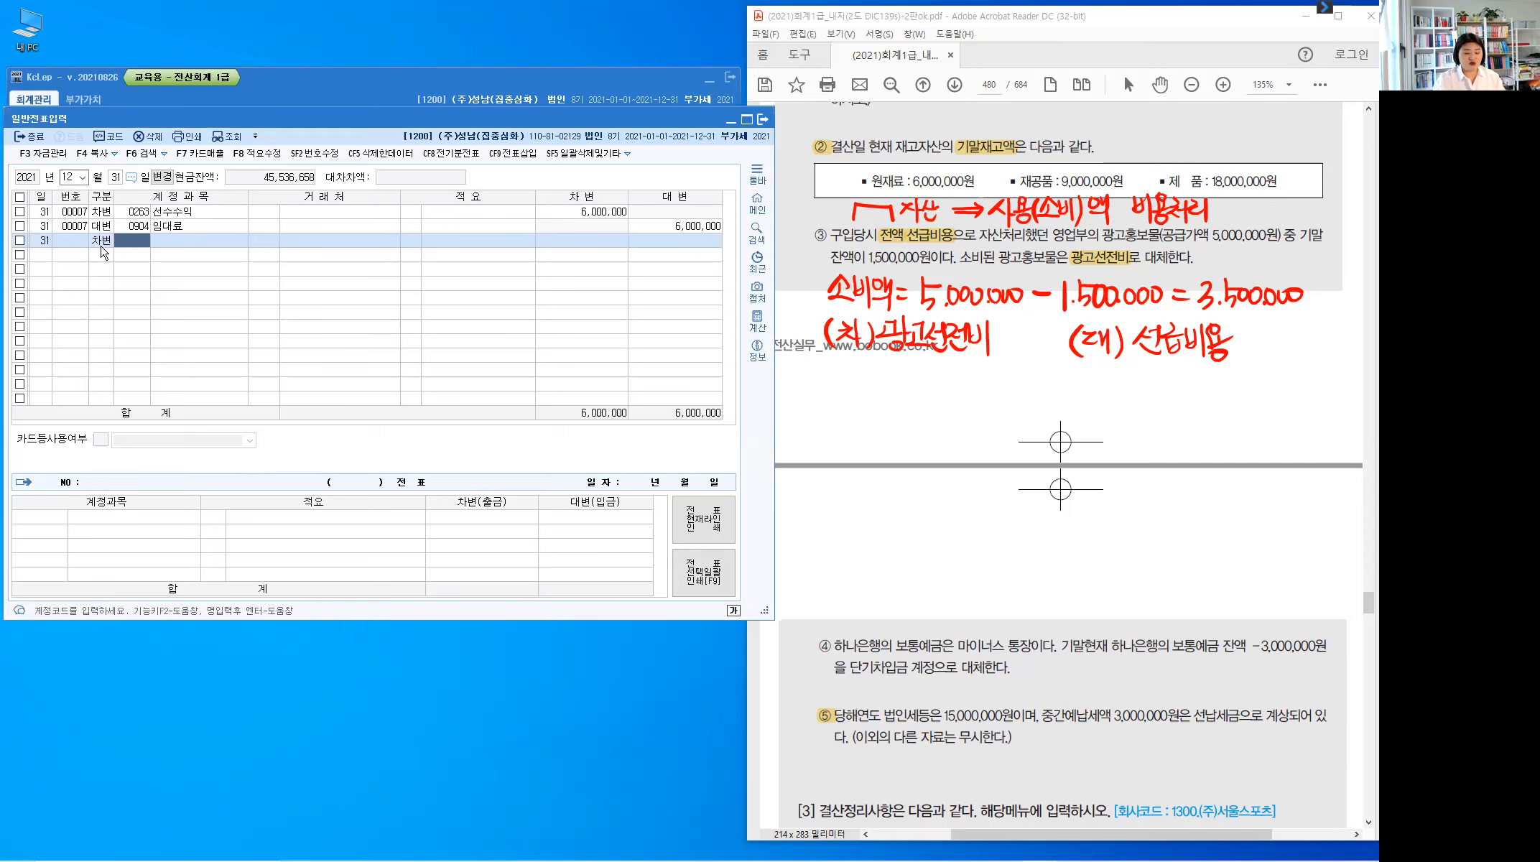
text(833)
key(Return)
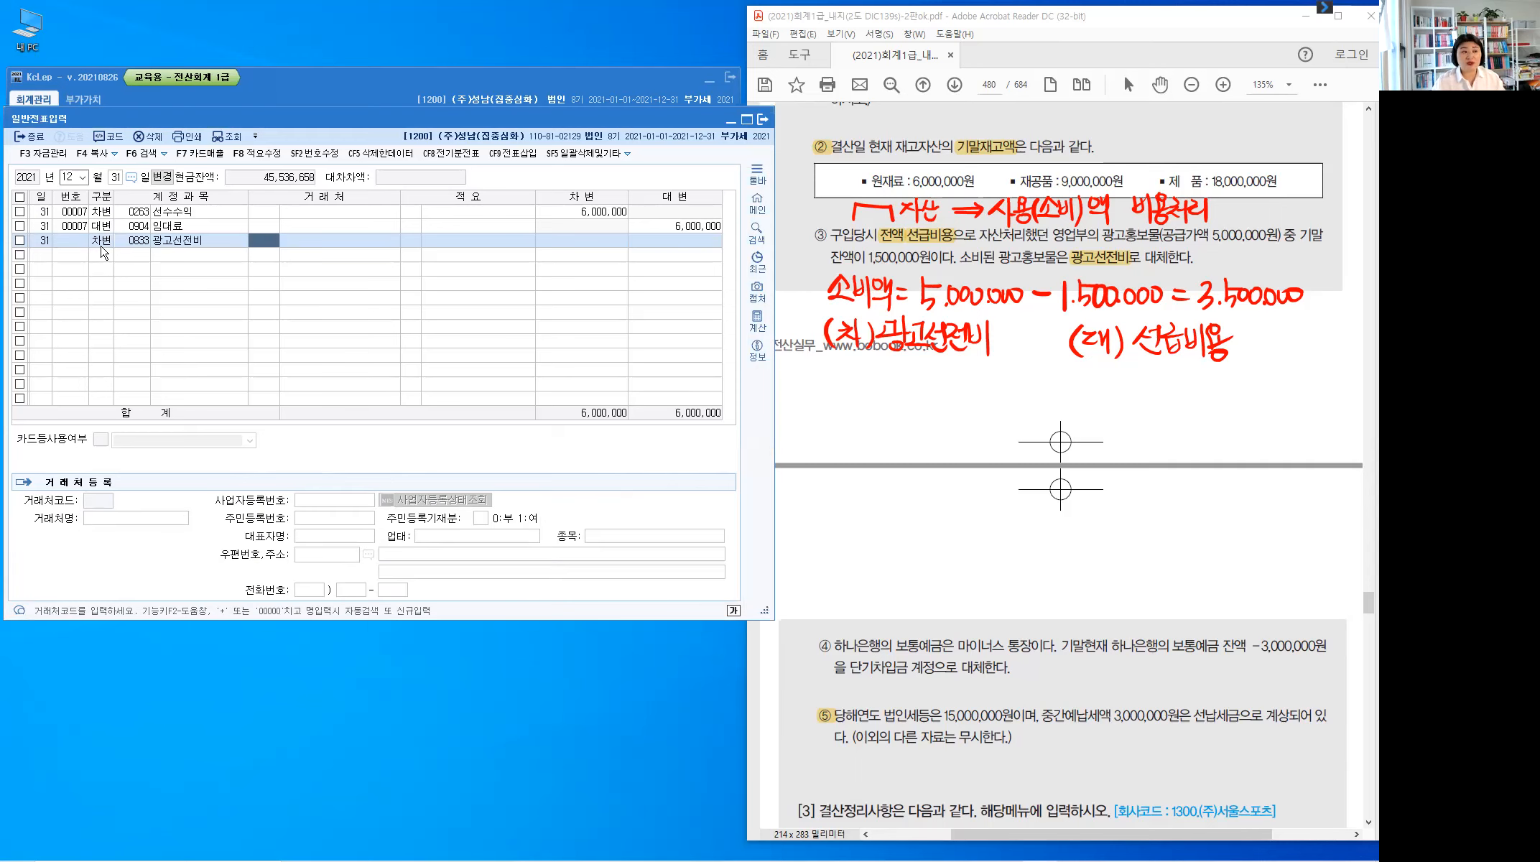
key(Return)
key(Return)
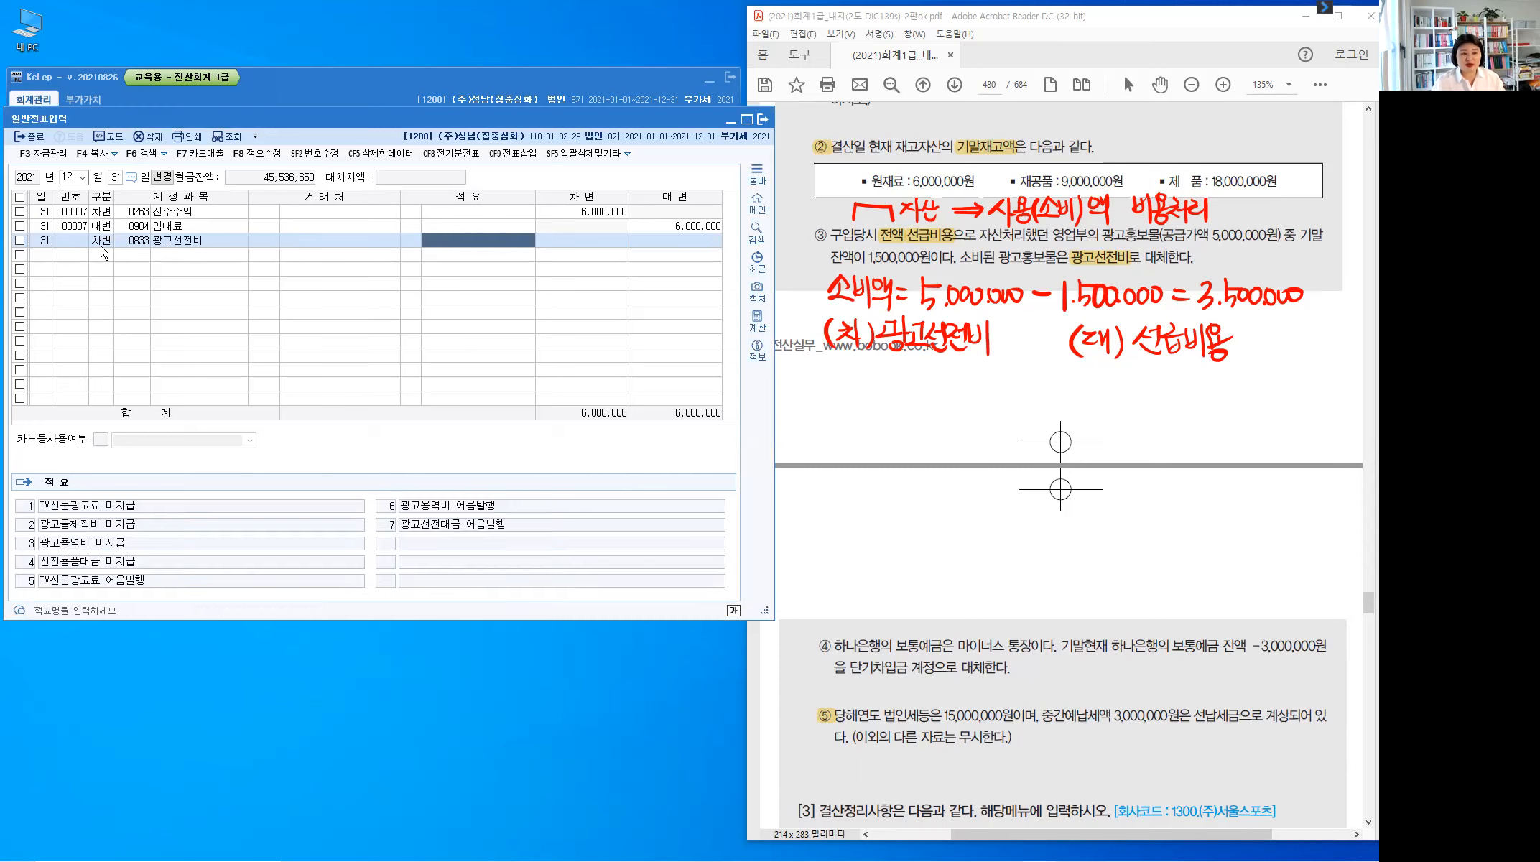
key(Return)
text(3,500)
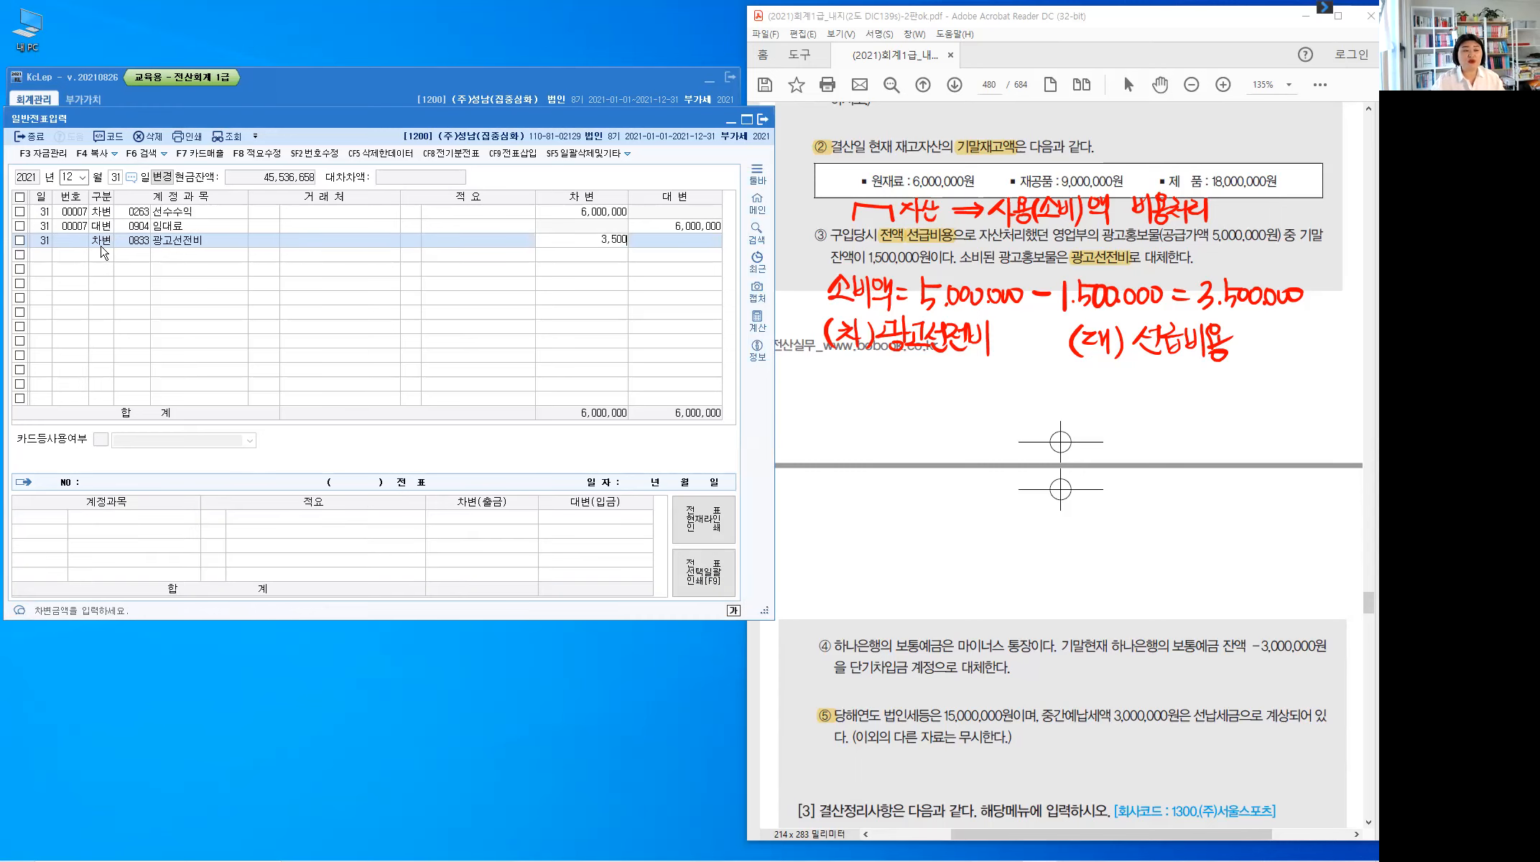
text(,000)
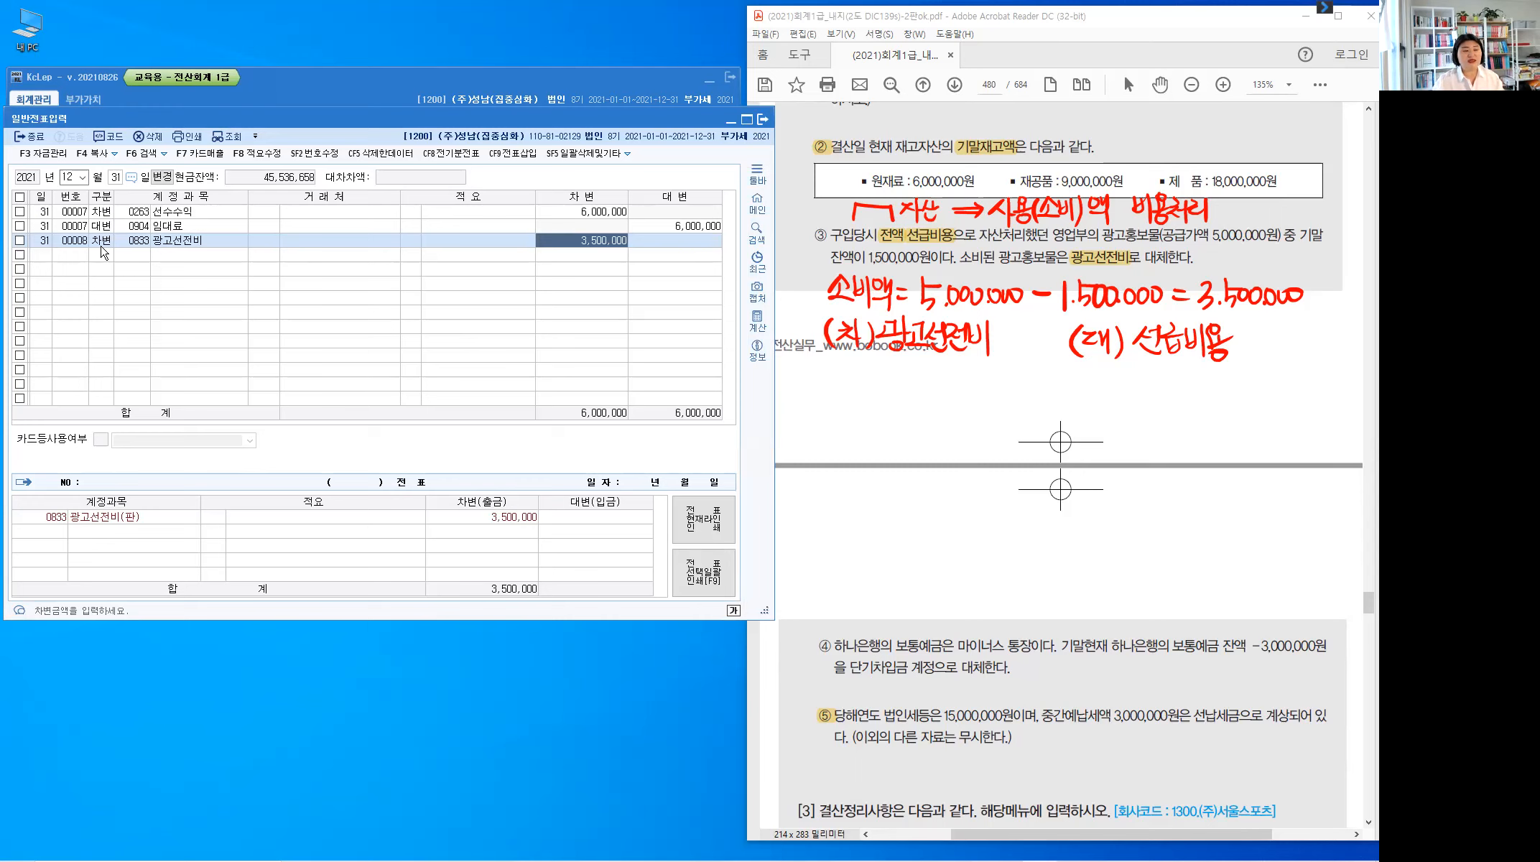
key(Return)
Complete the voucher with a credit (대변) line for account 0133 선급비용 of 3,500,000, and clear all the pen marks
text(4)
key(Return)
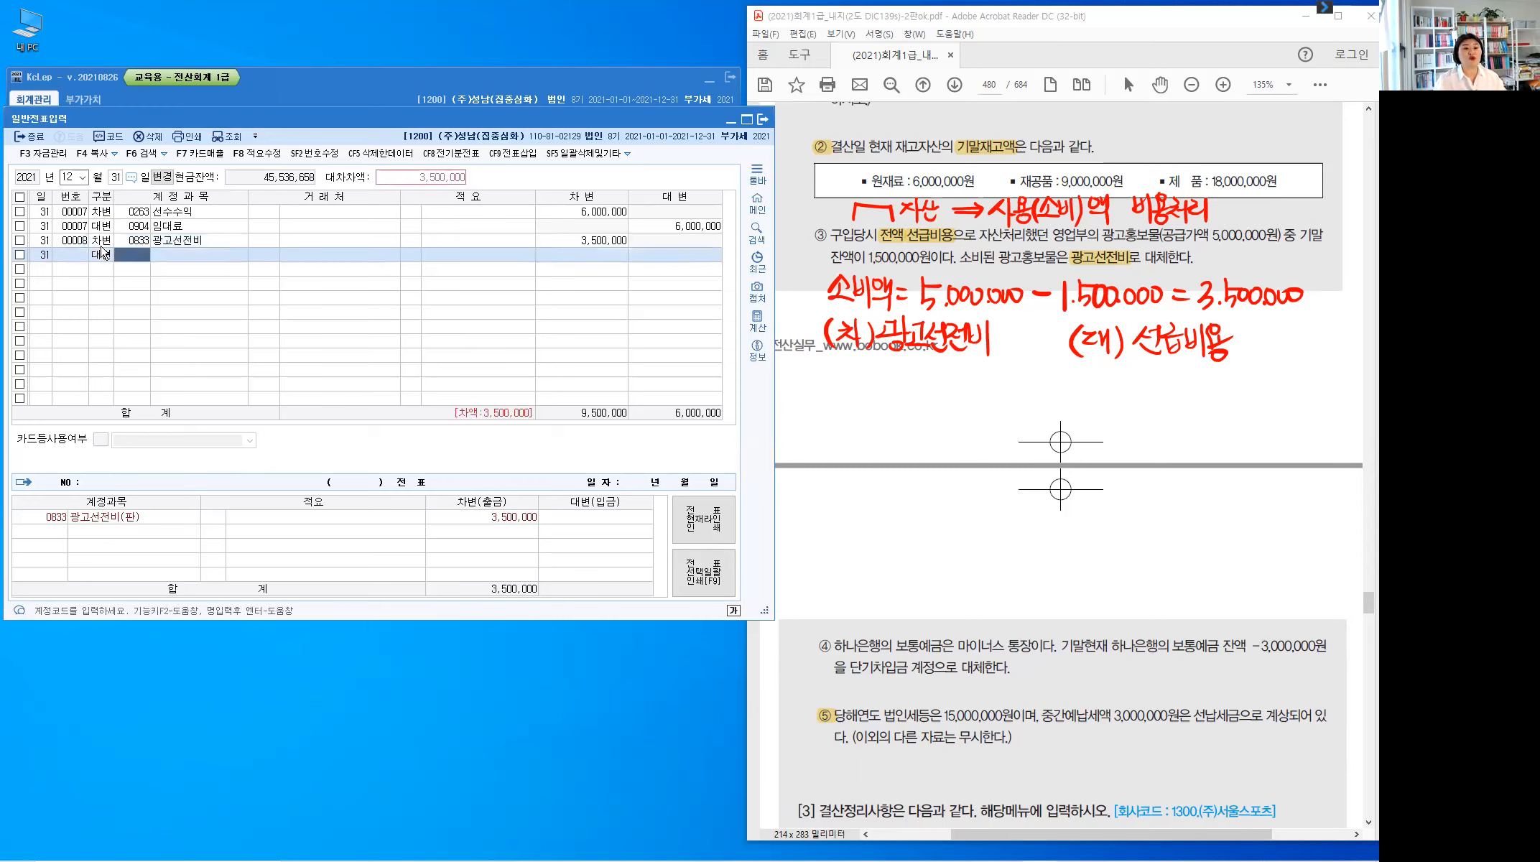
text(133)
key(Return)
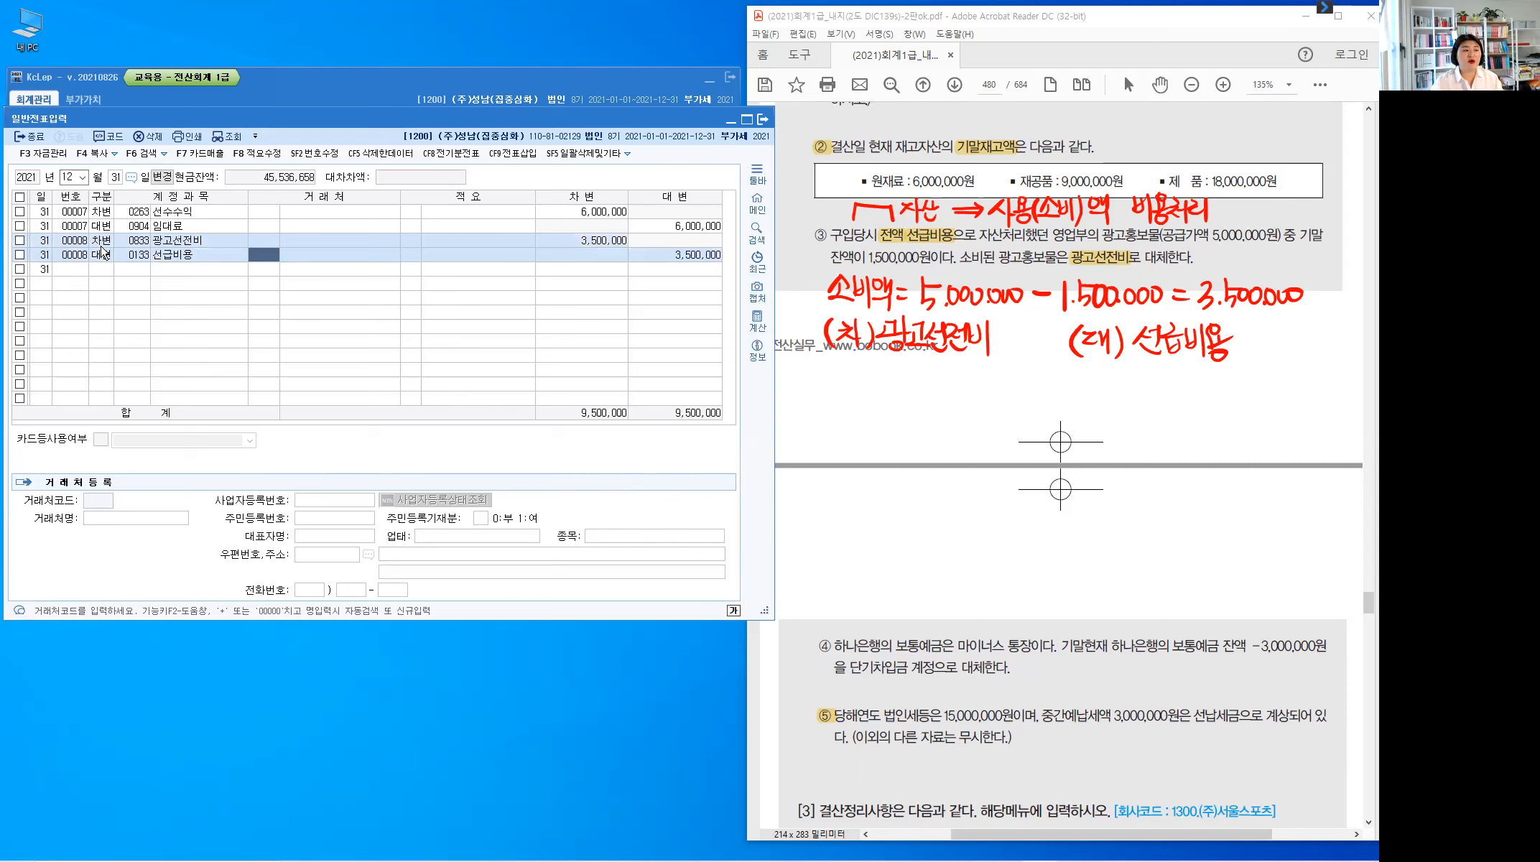
key(Return)
key(Return)
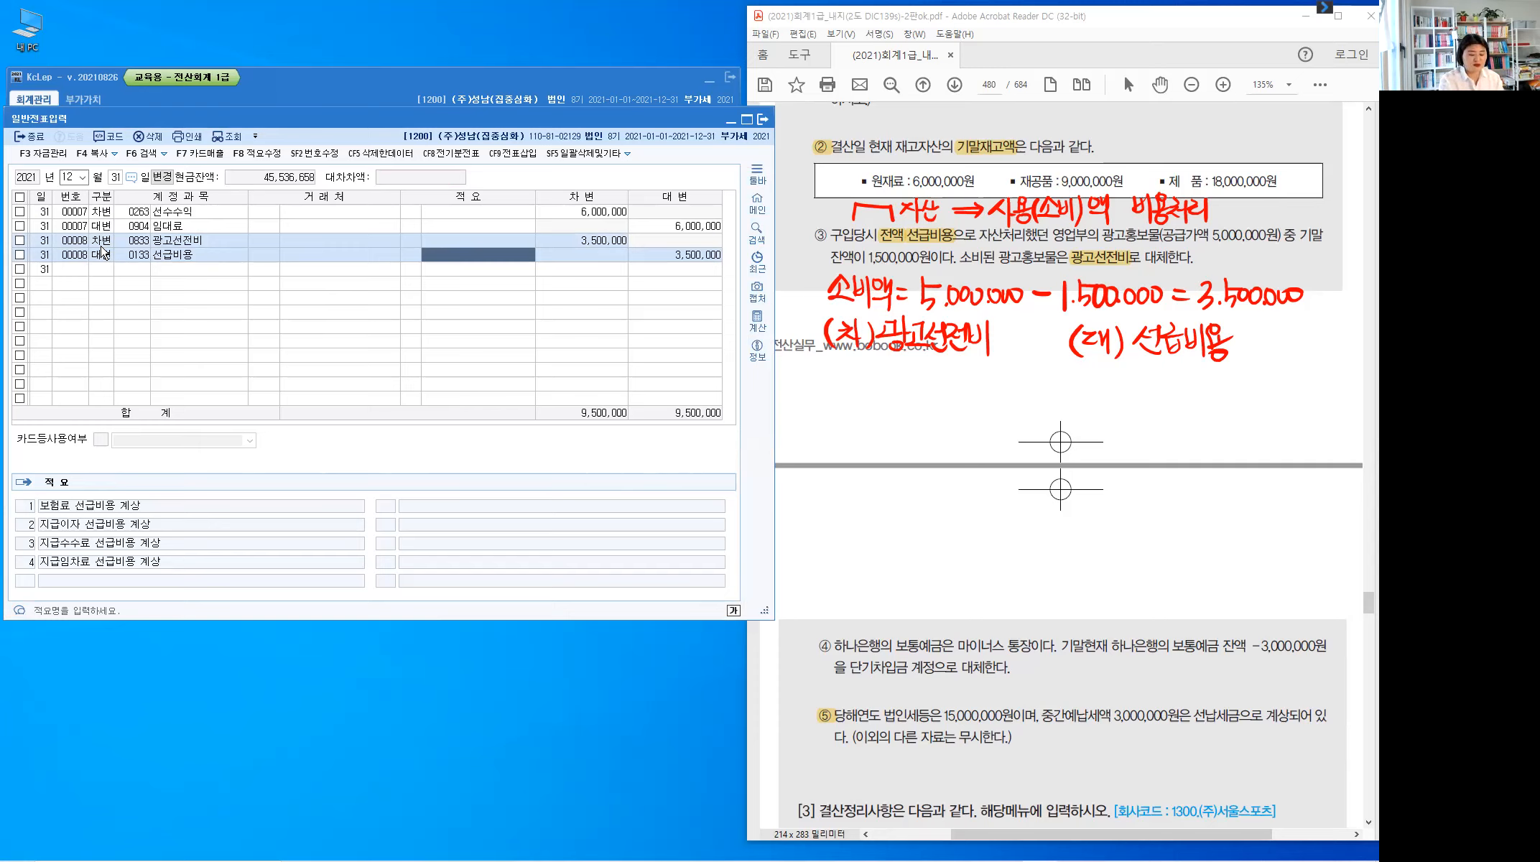
key(Escape)
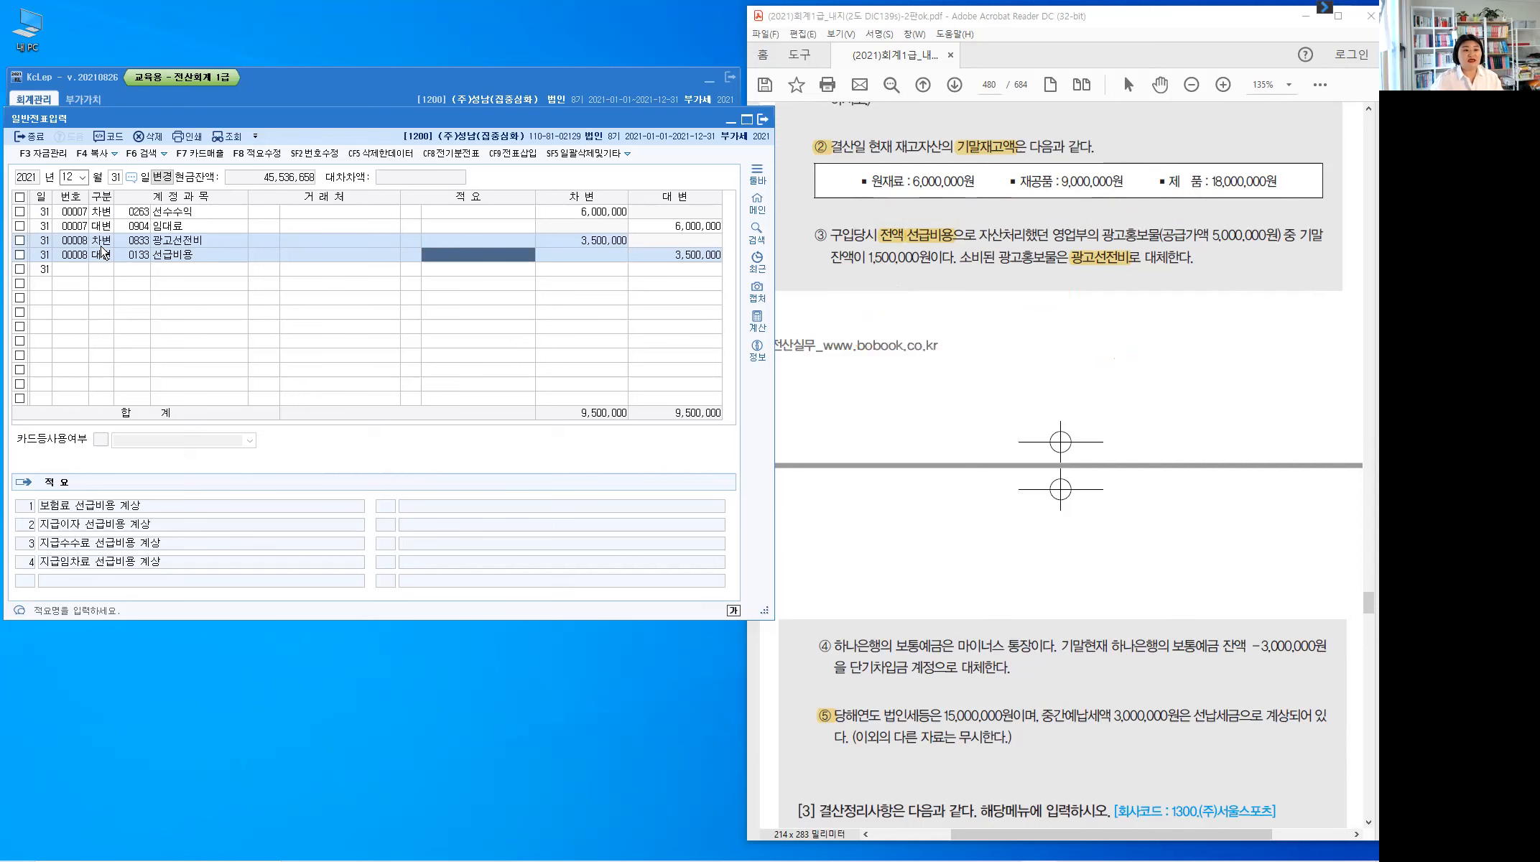
Highlight 하나은행, 잔액 -3,000,000원 and 단기차입 in item ④ of exercise [2] in the PDF
click(964, 455)
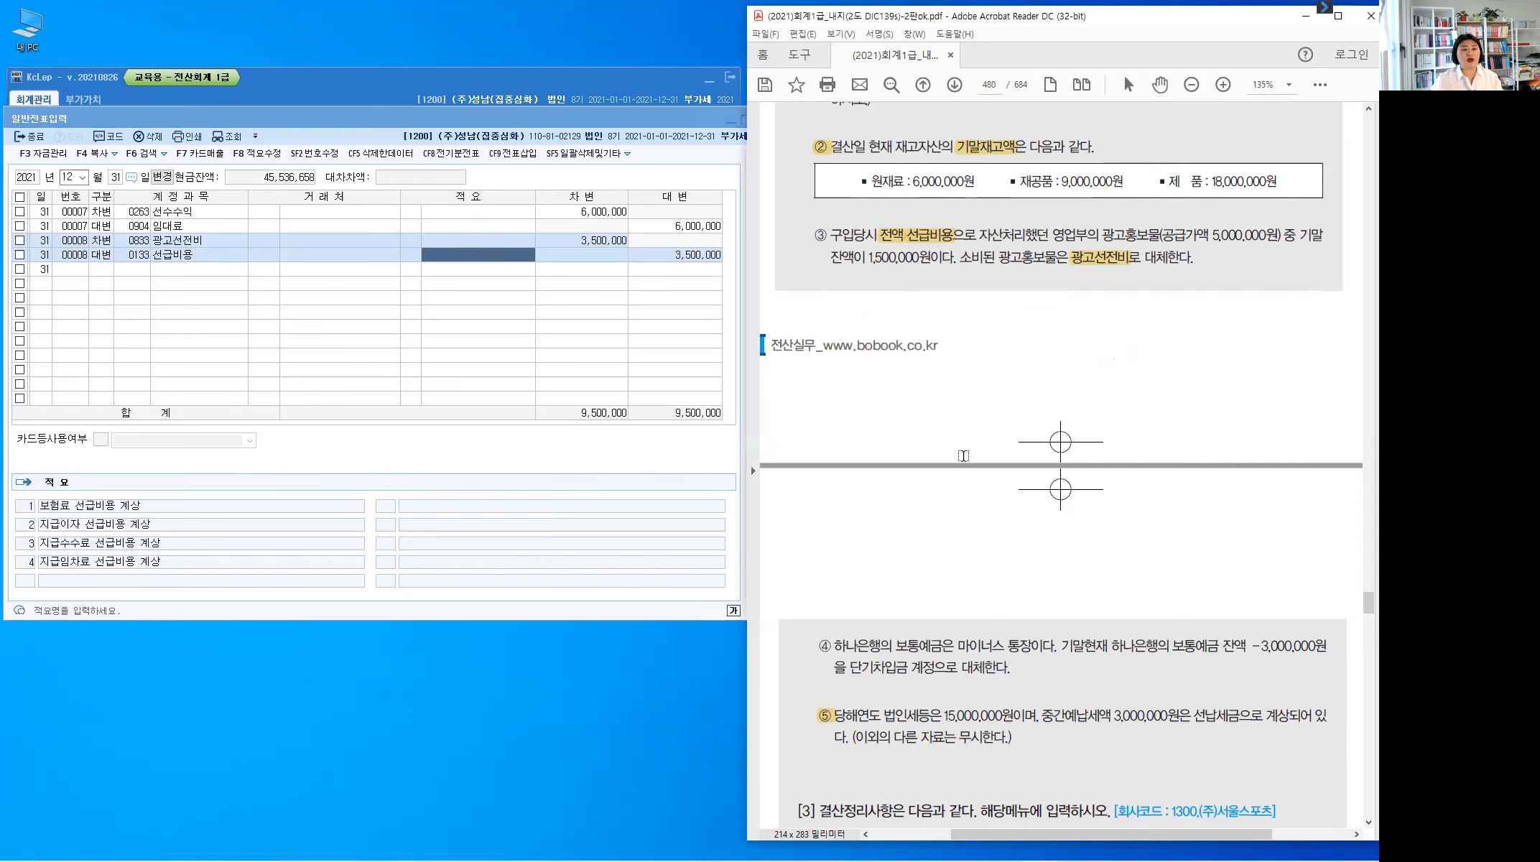
scroll(963, 455, down, 5)
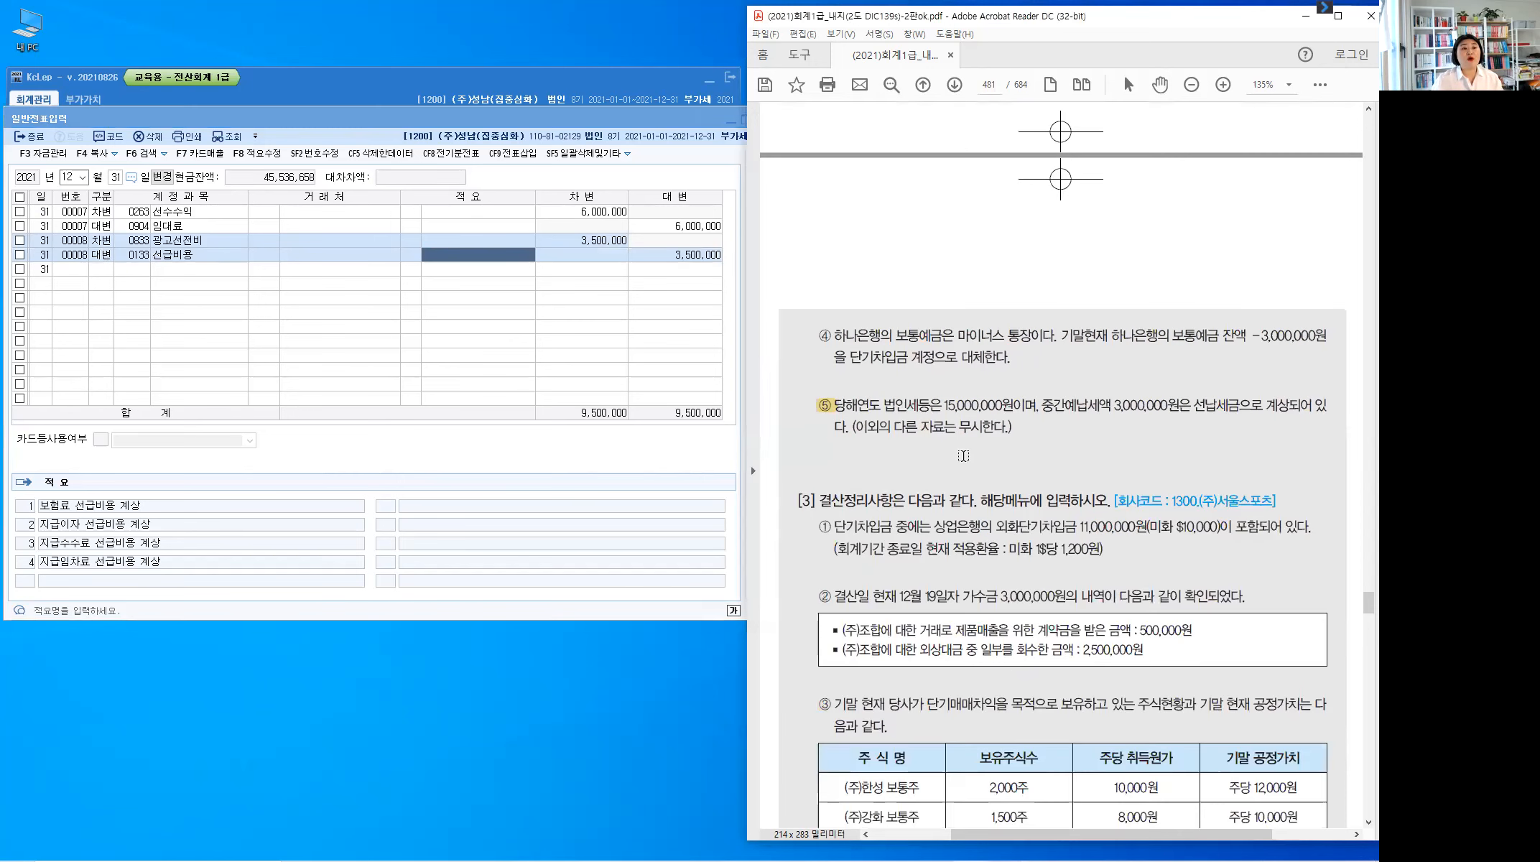
scroll(964, 456, down, 3)
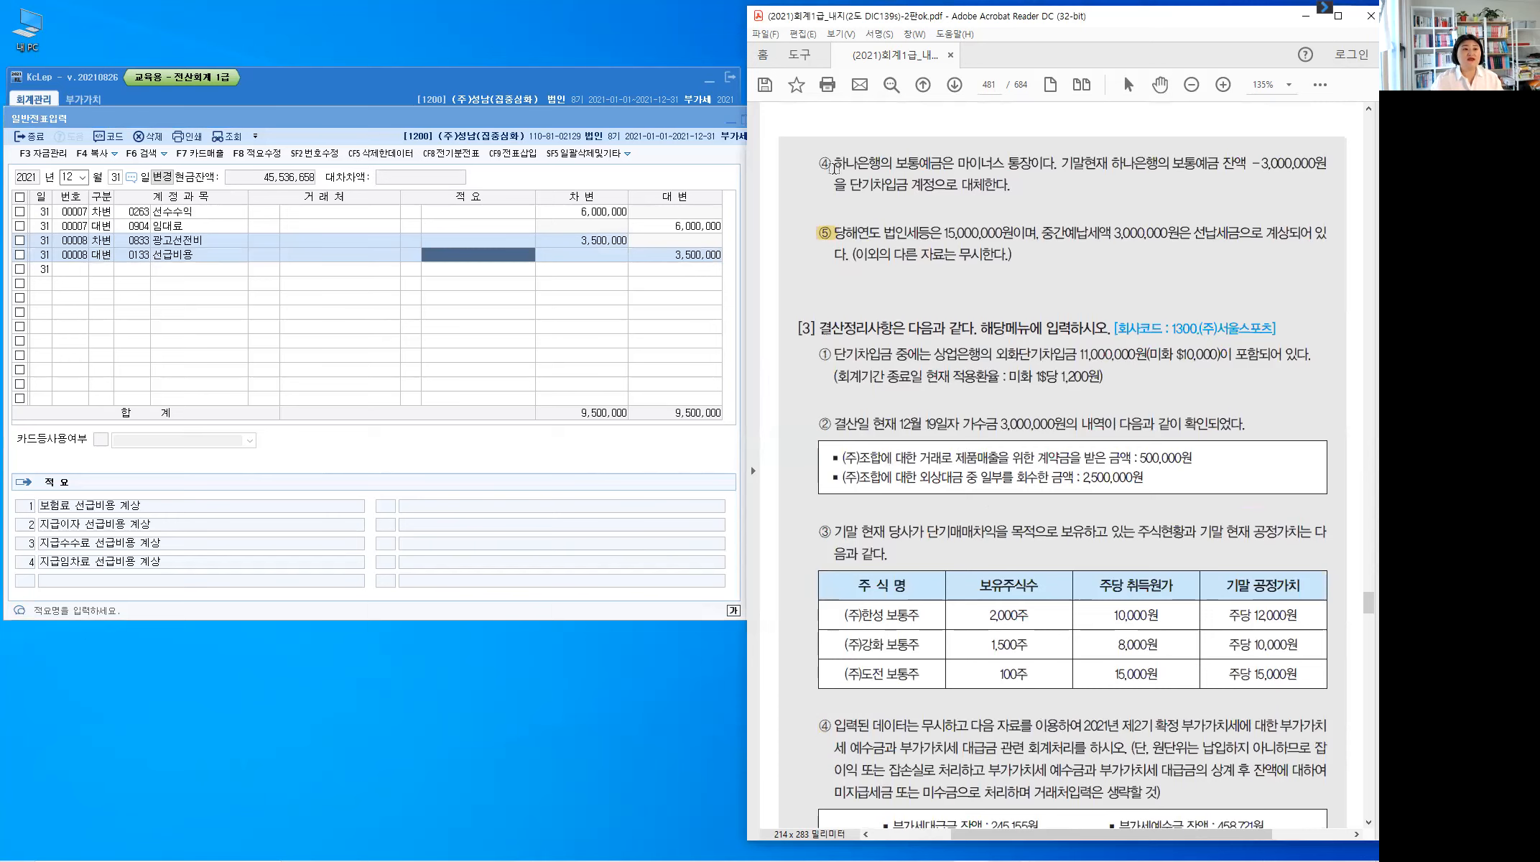
drag(835, 164, 882, 162)
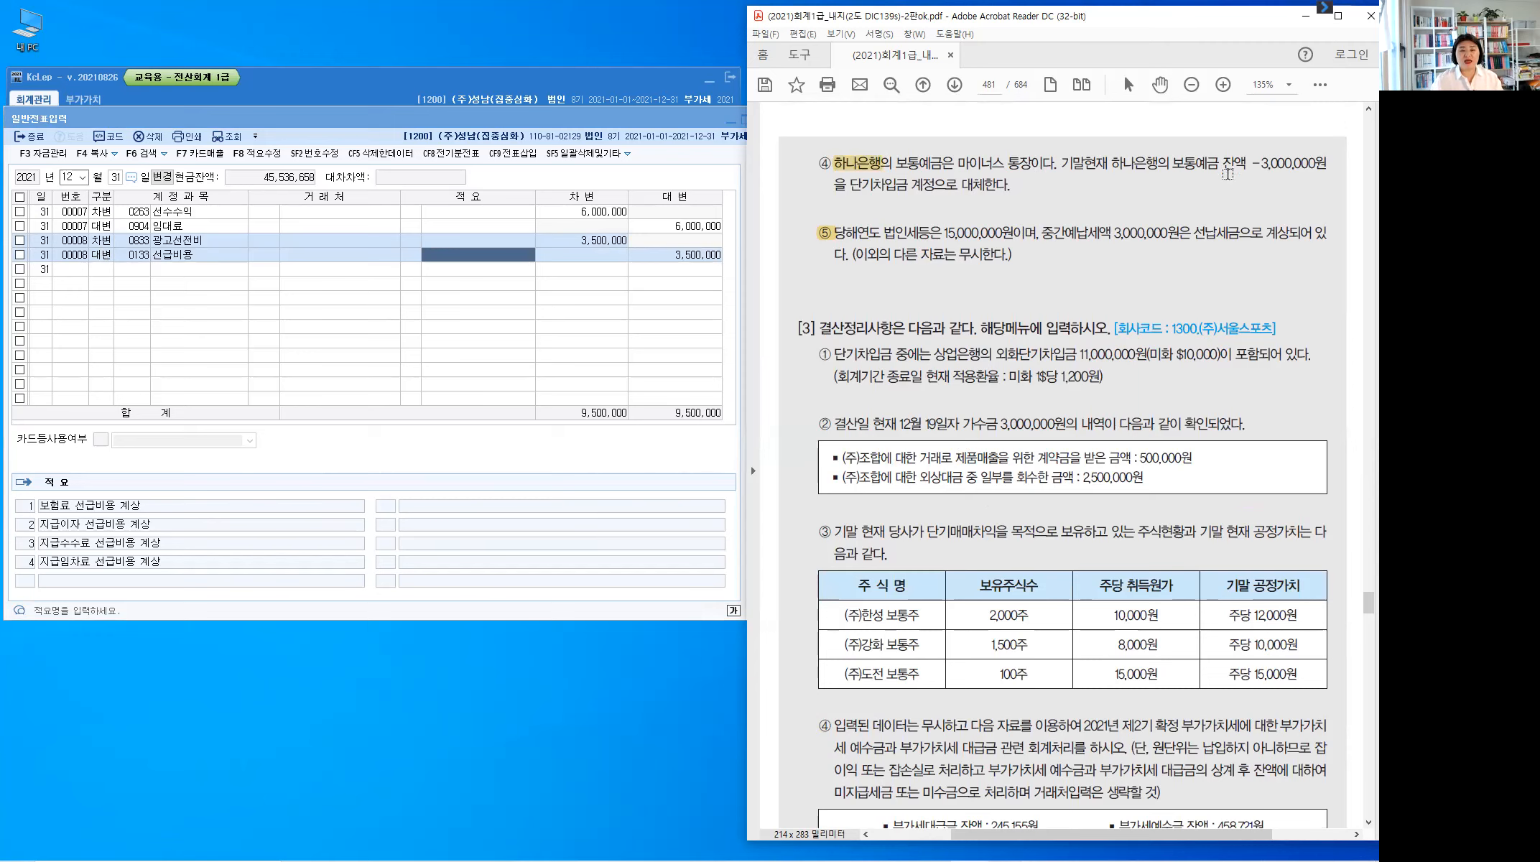
double_click(1226, 161)
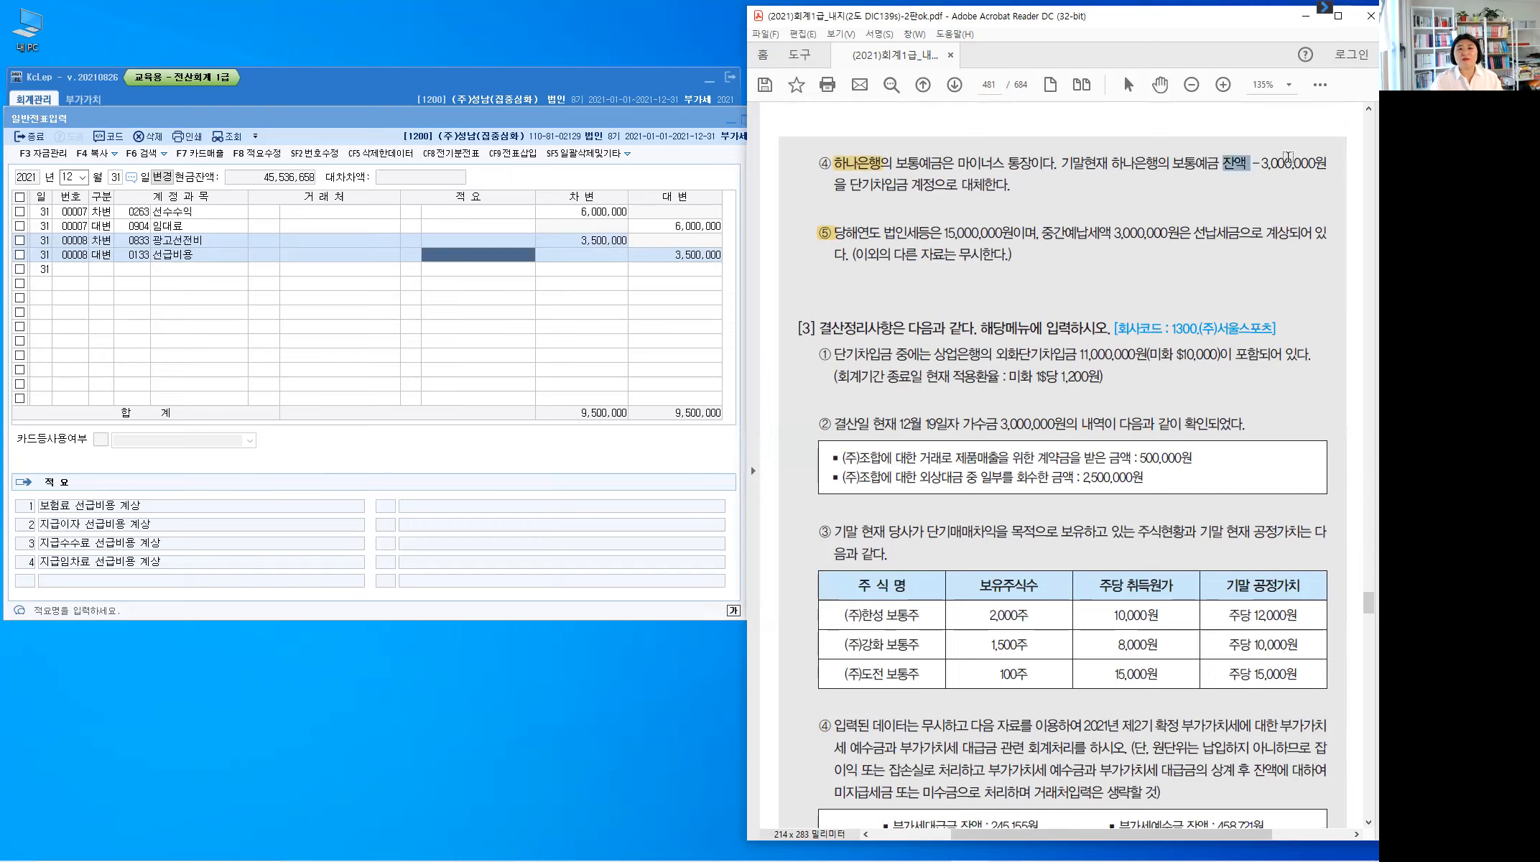
drag(1285, 169, 1326, 170)
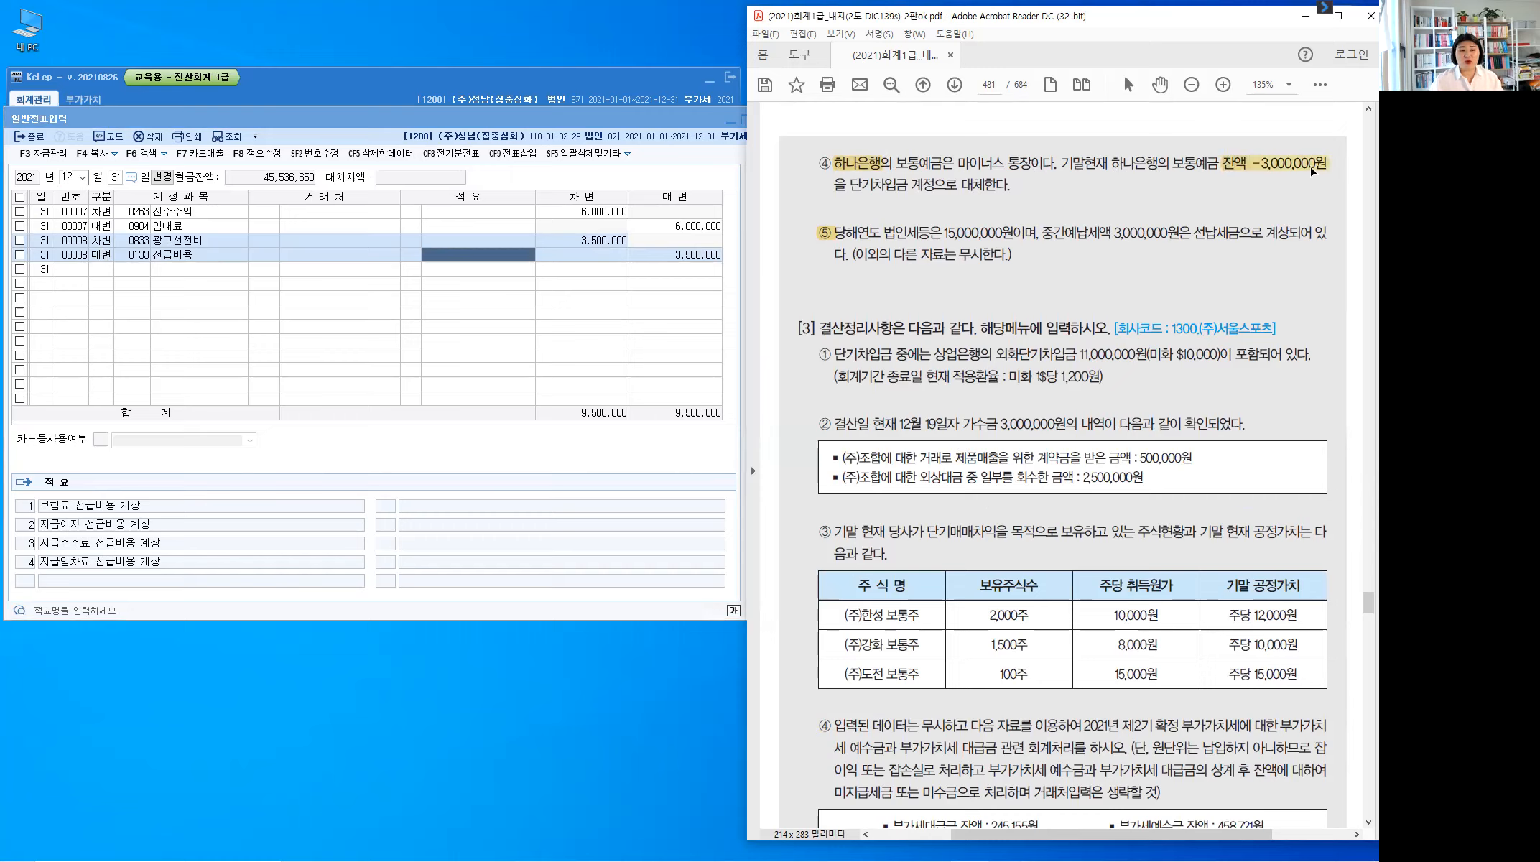
drag(850, 182, 903, 191)
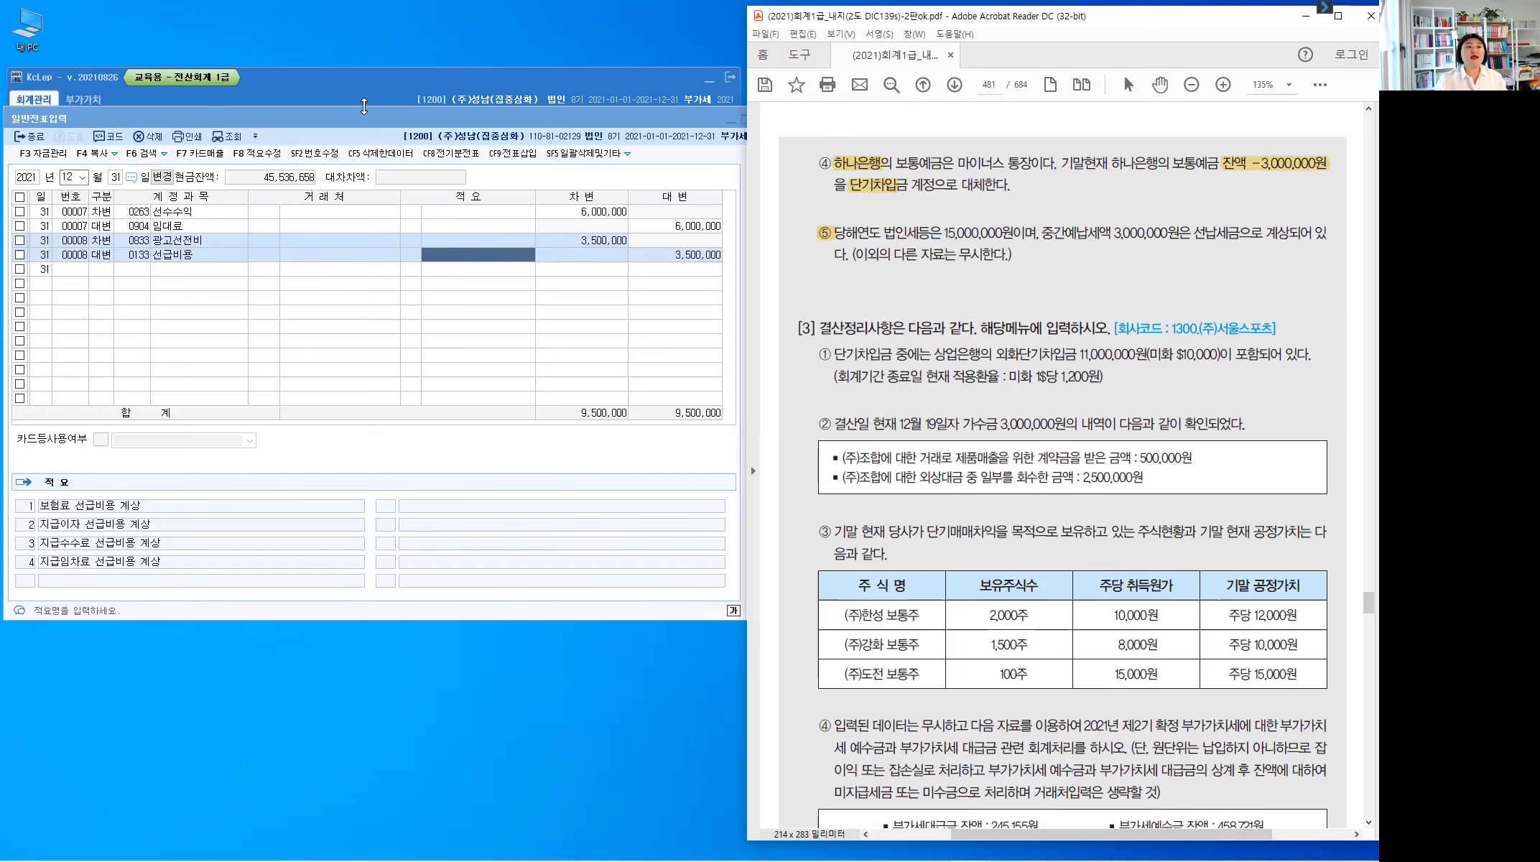
Look up 0103 보통예금 balances for all clients in the 거래처원장 as of December 31, 2021, and check the 하나은행 row
key(Escape)
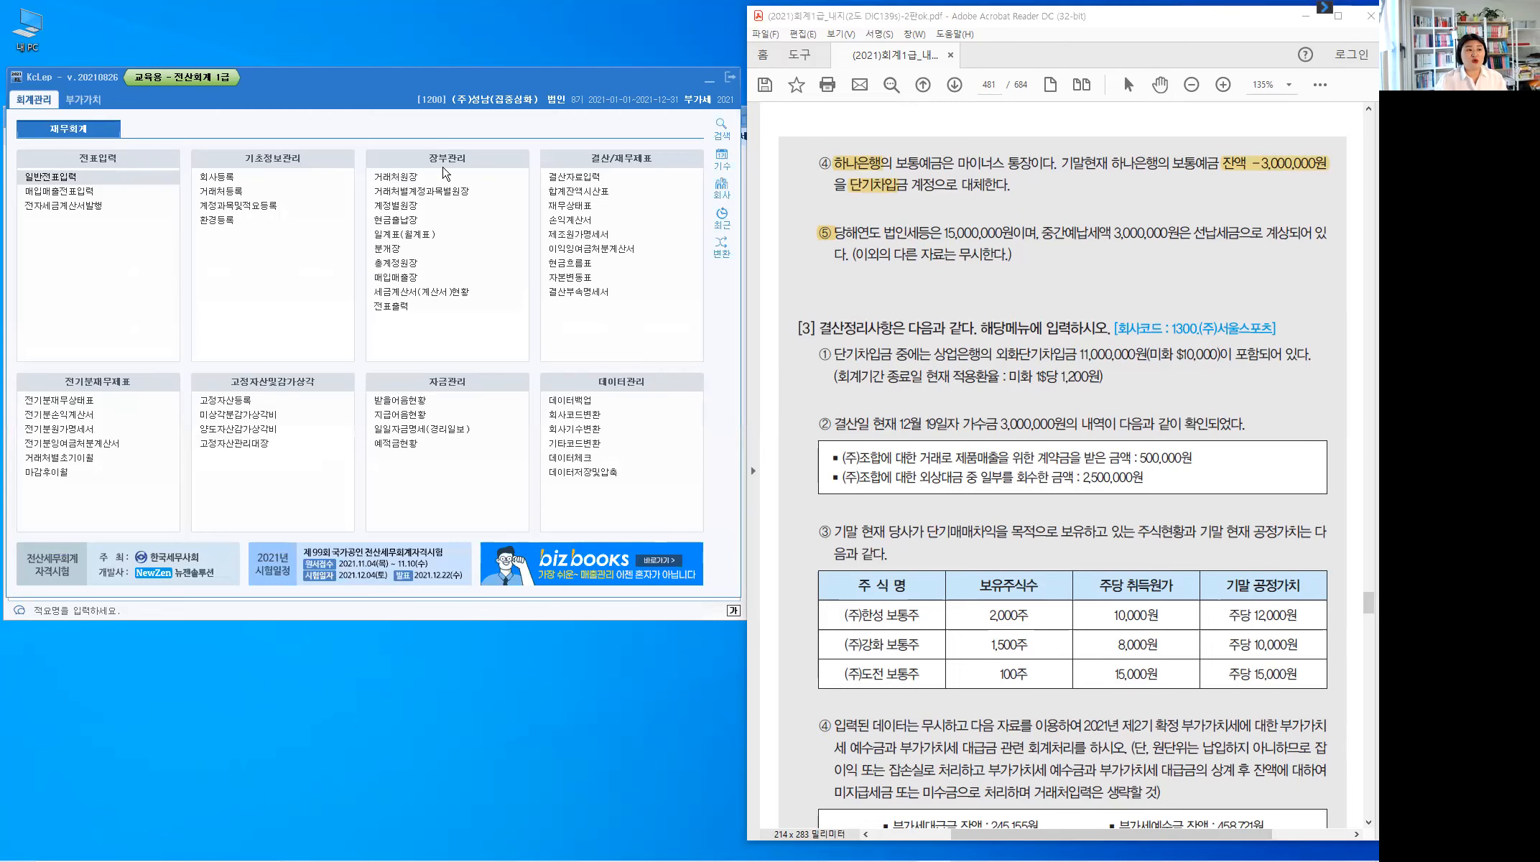
click(415, 180)
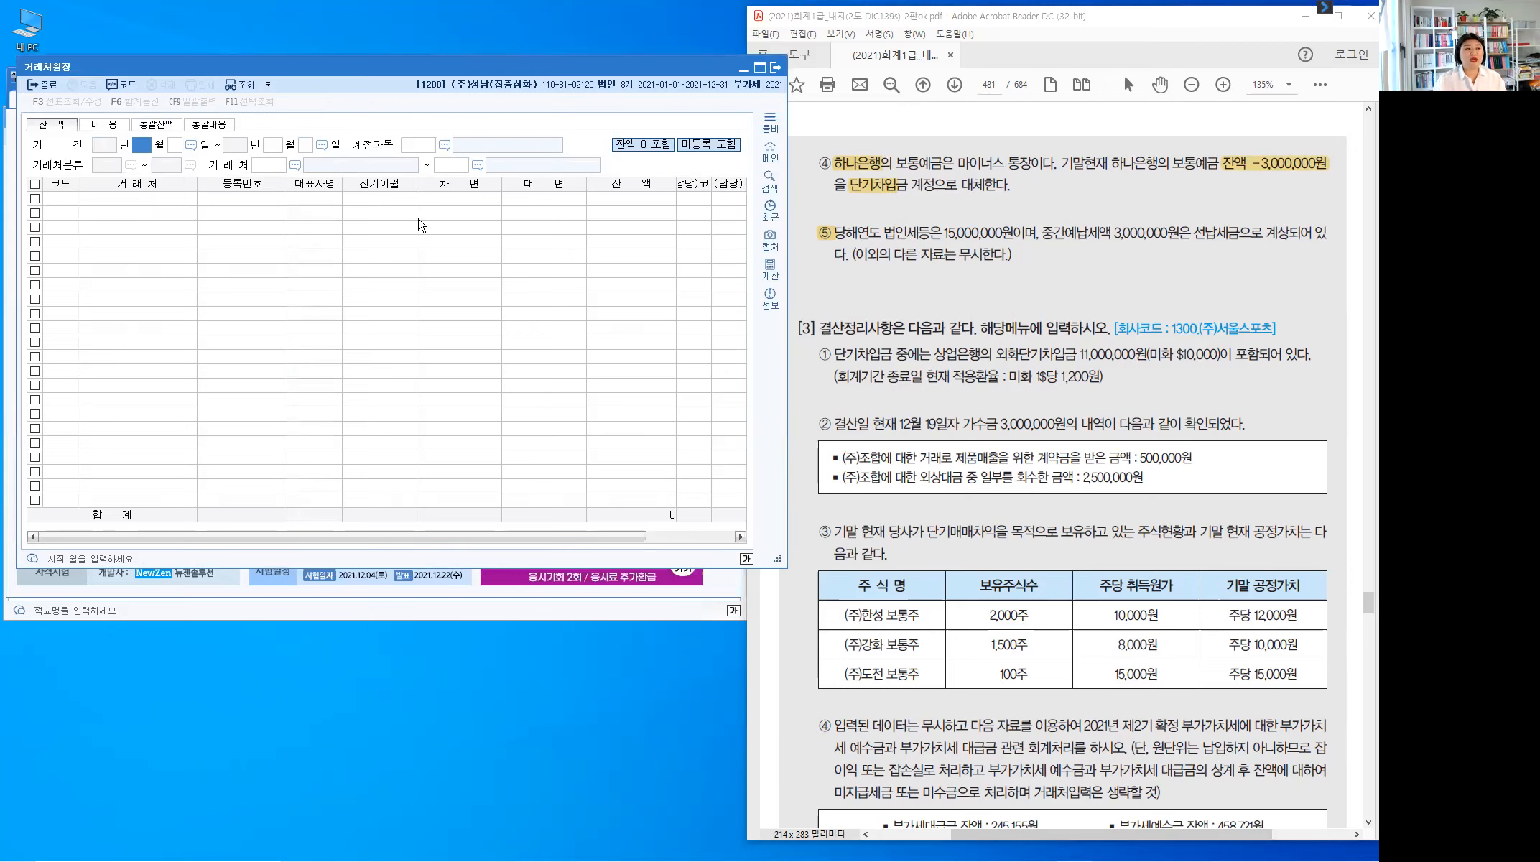
text(12)
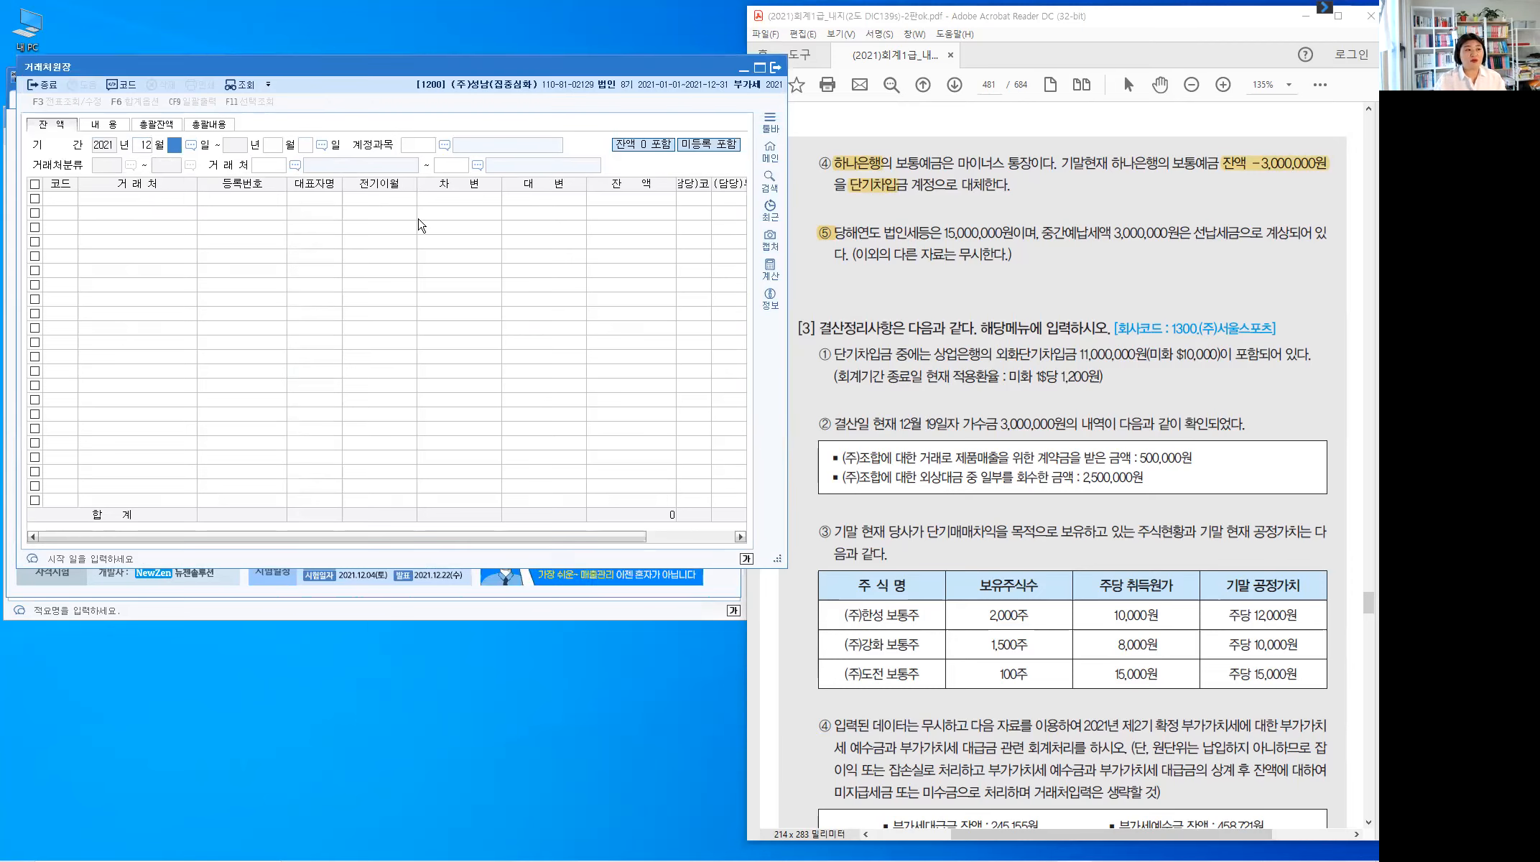
text(311)
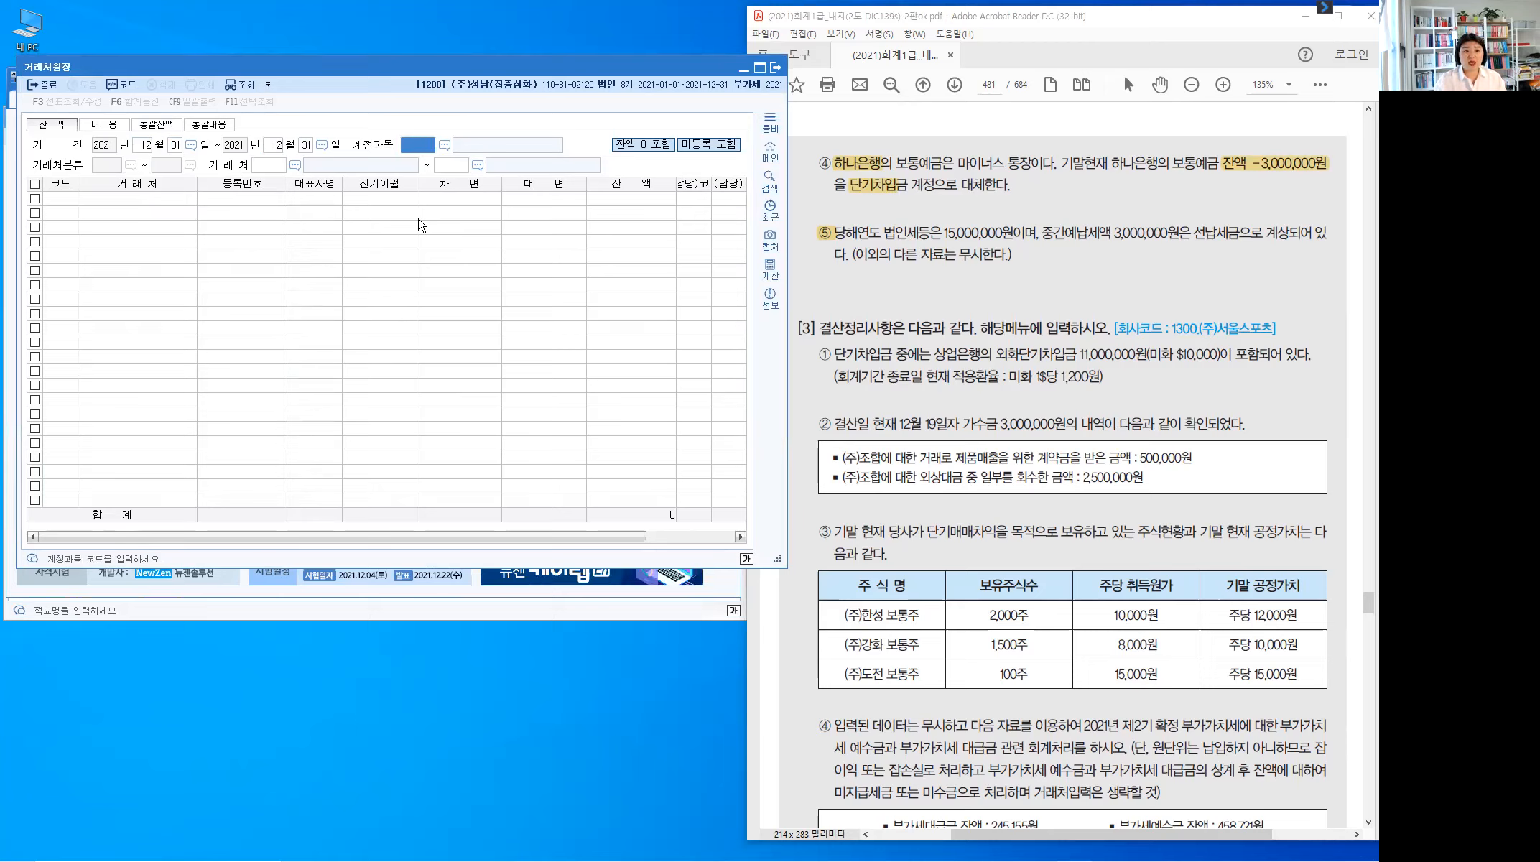
text(231103)
key(Return)
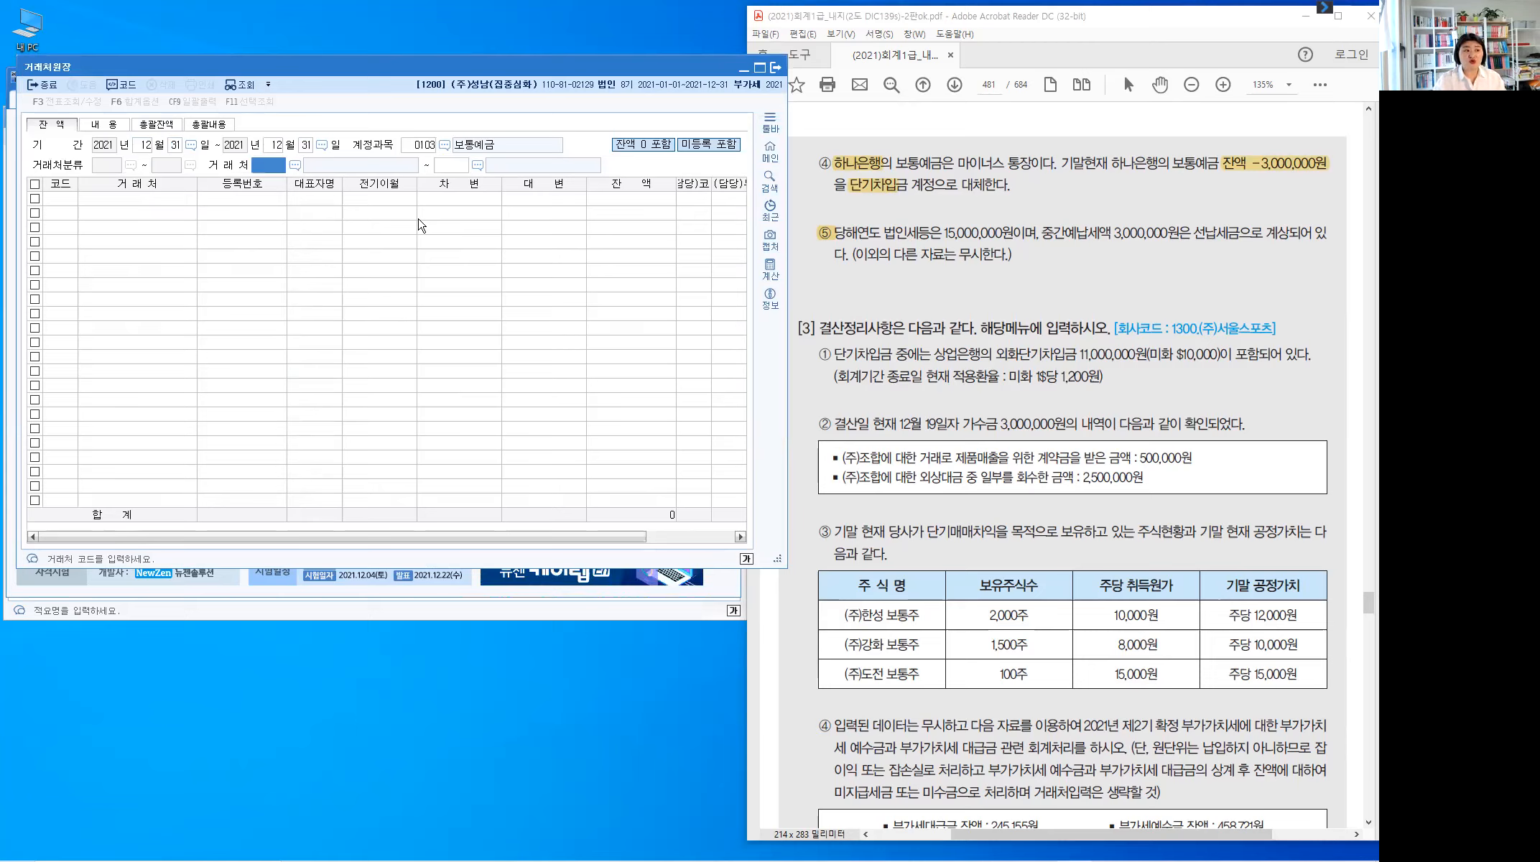
key(Return)
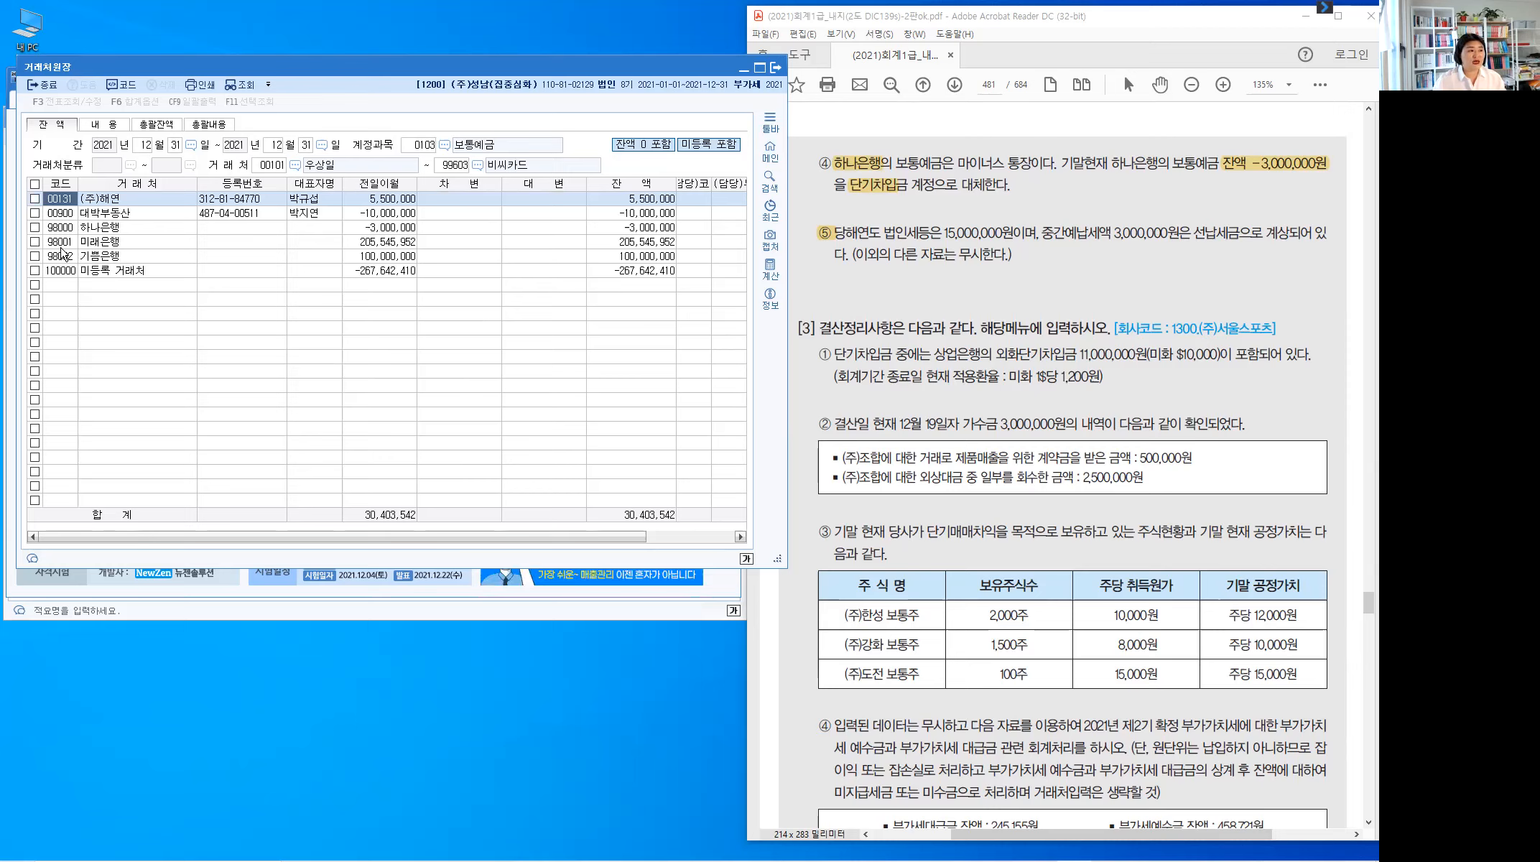
click(327, 229)
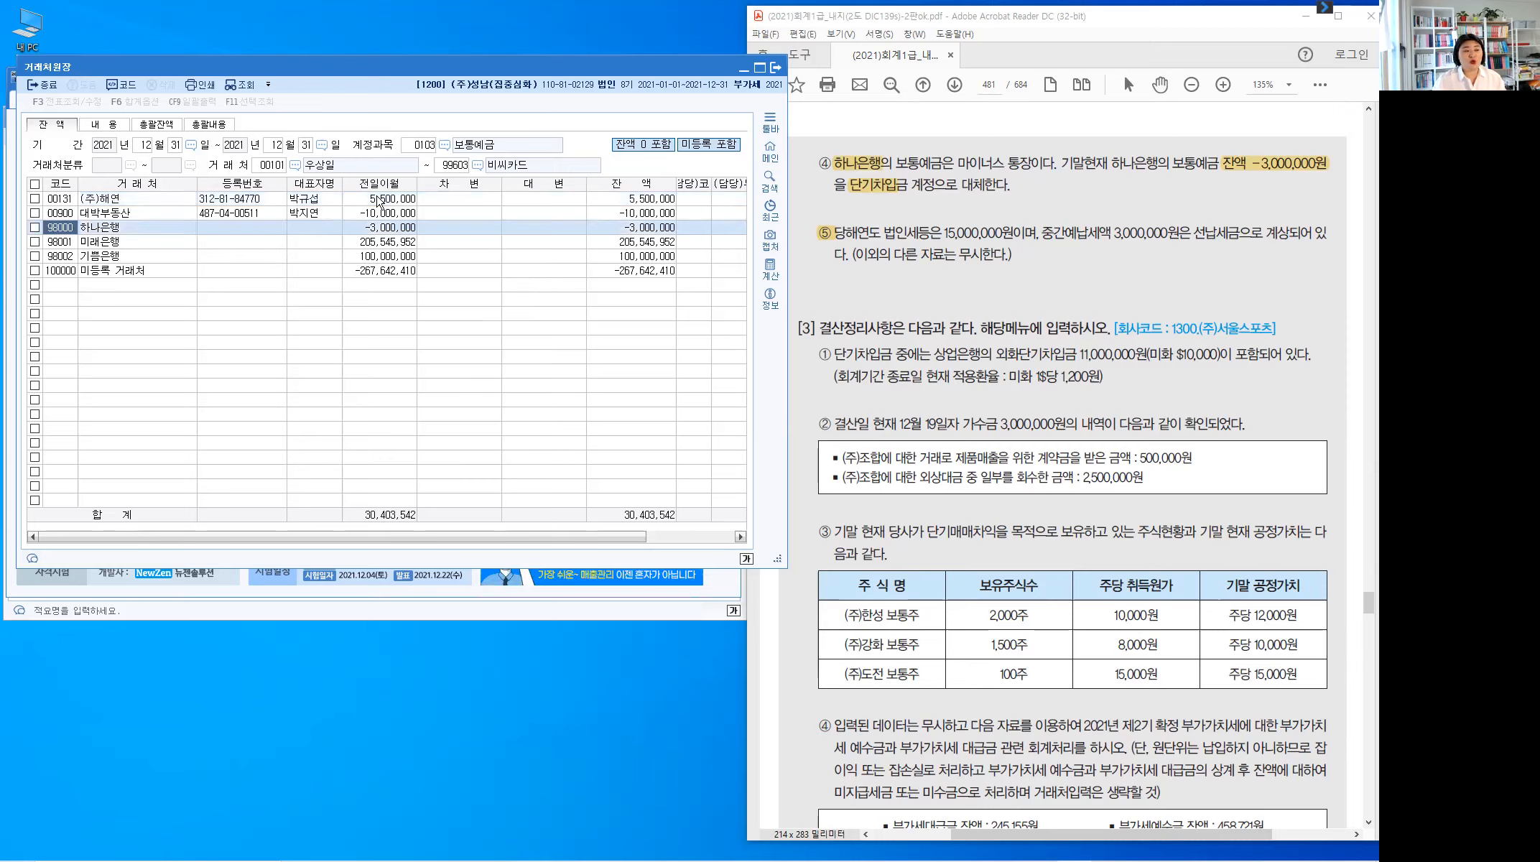
click(393, 229)
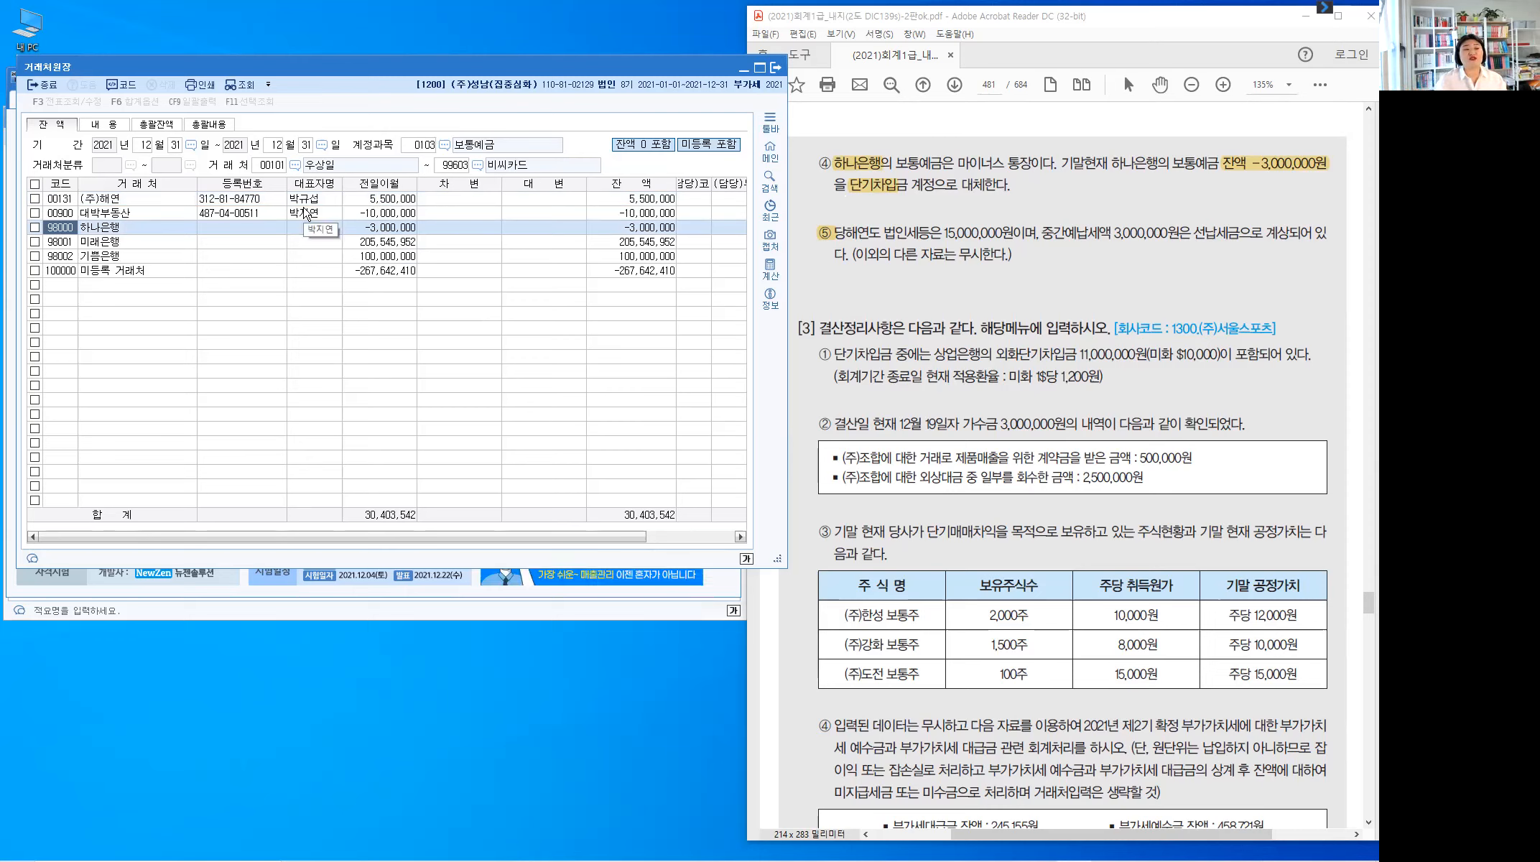
key(ctrl)
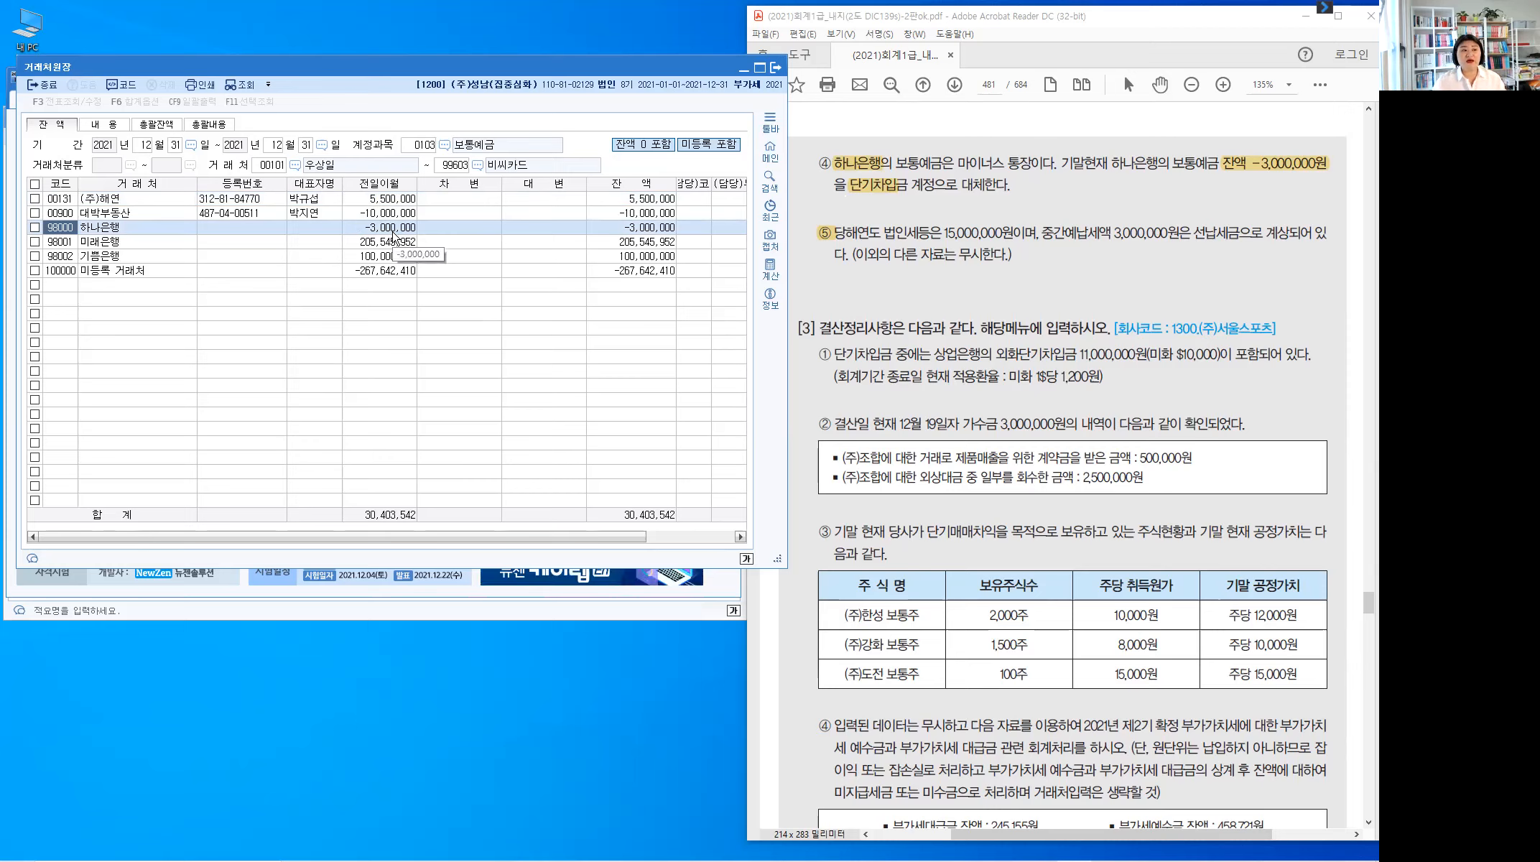
Narrow the 보통예금 ledger query to client 98000 하나은행 as both the start and end of the range
click(264, 168)
text(9)
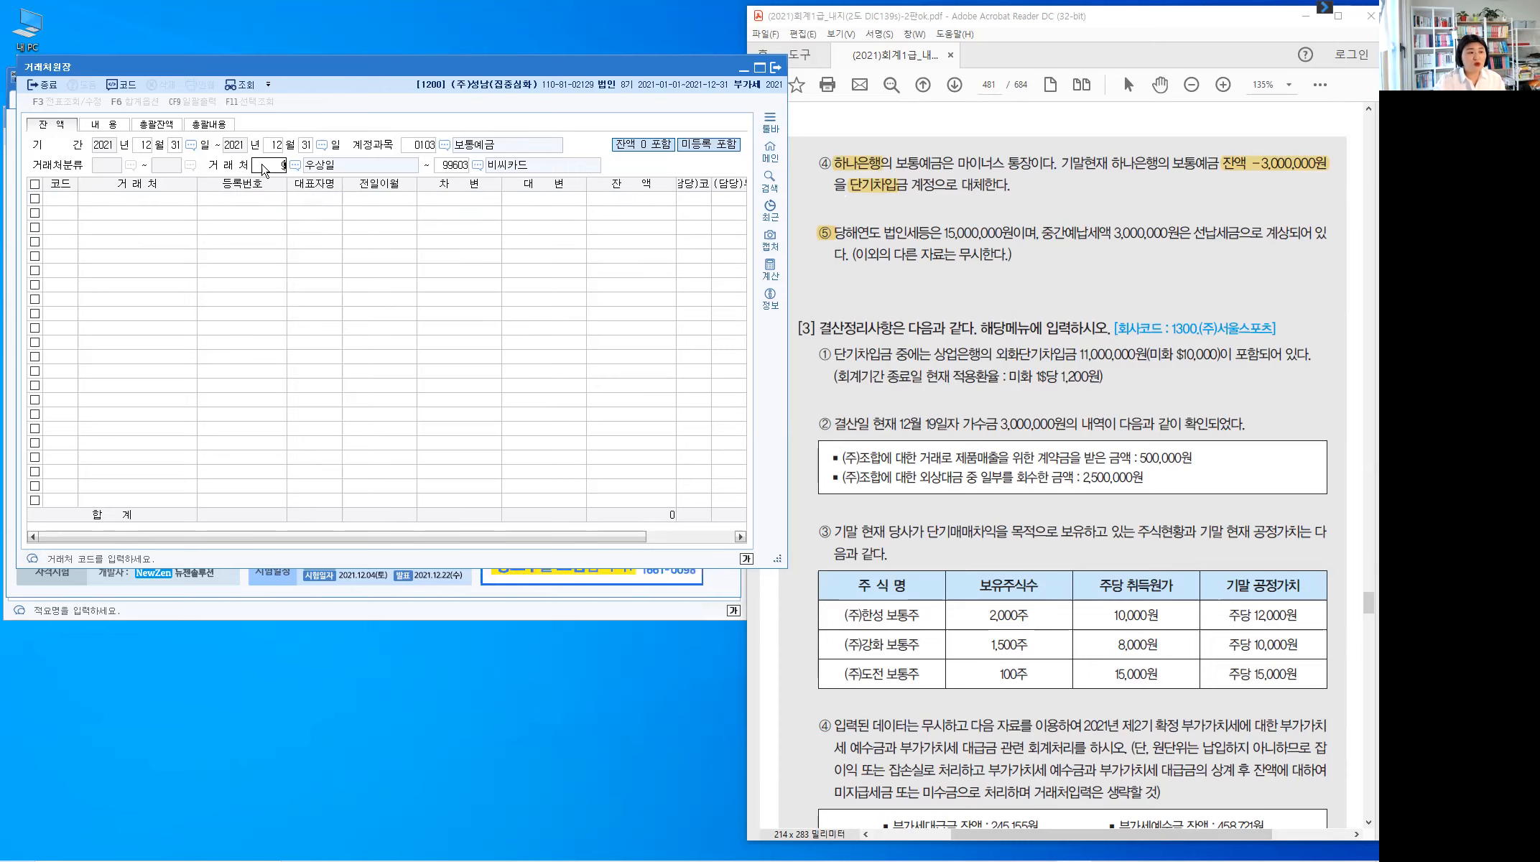
text(8000)
key(Return)
text(9)
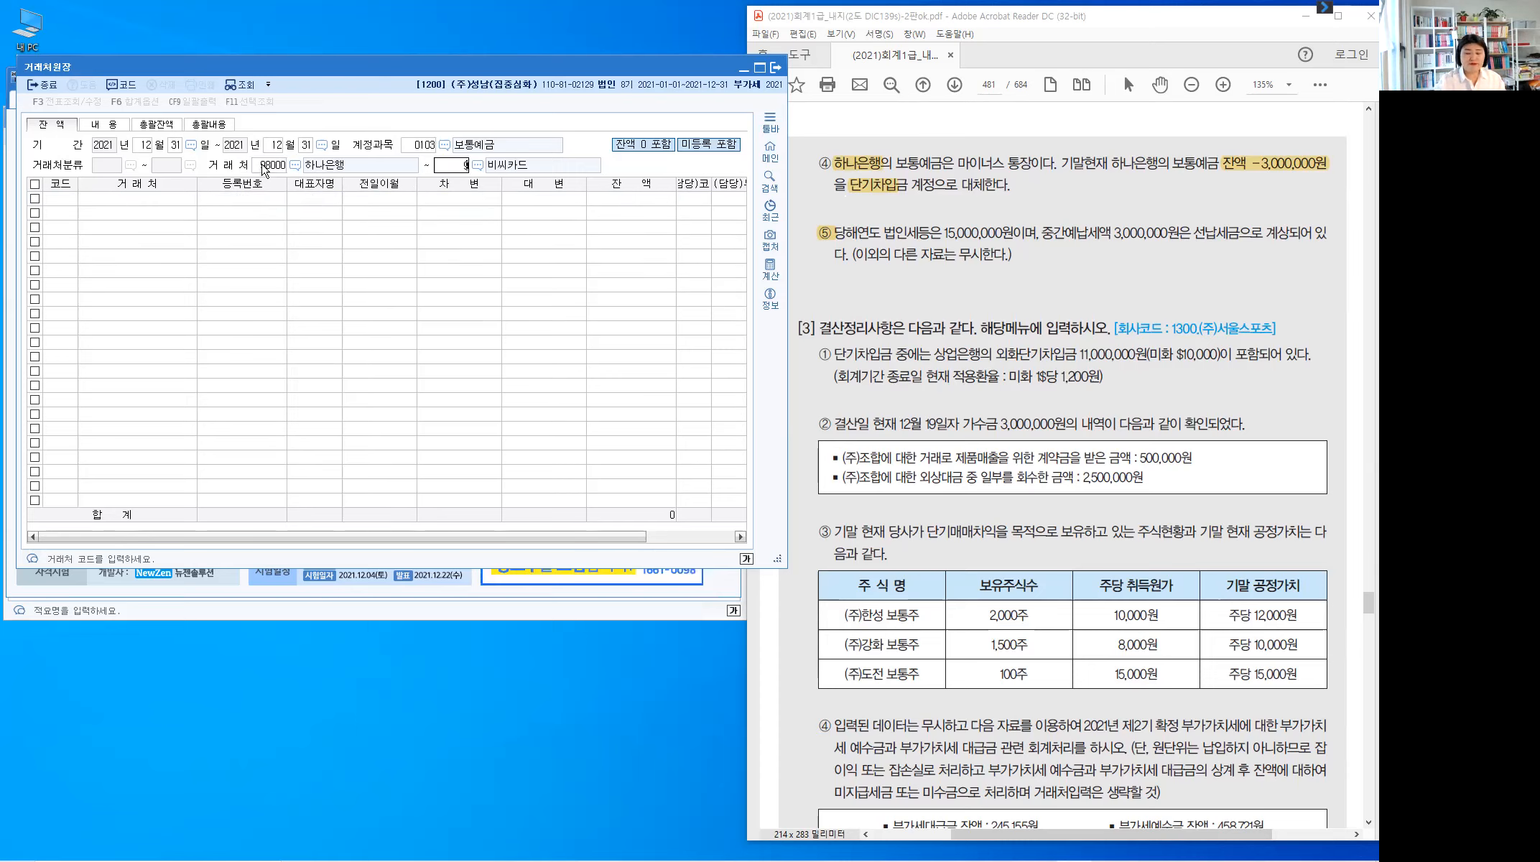
text(8000)
key(Return)
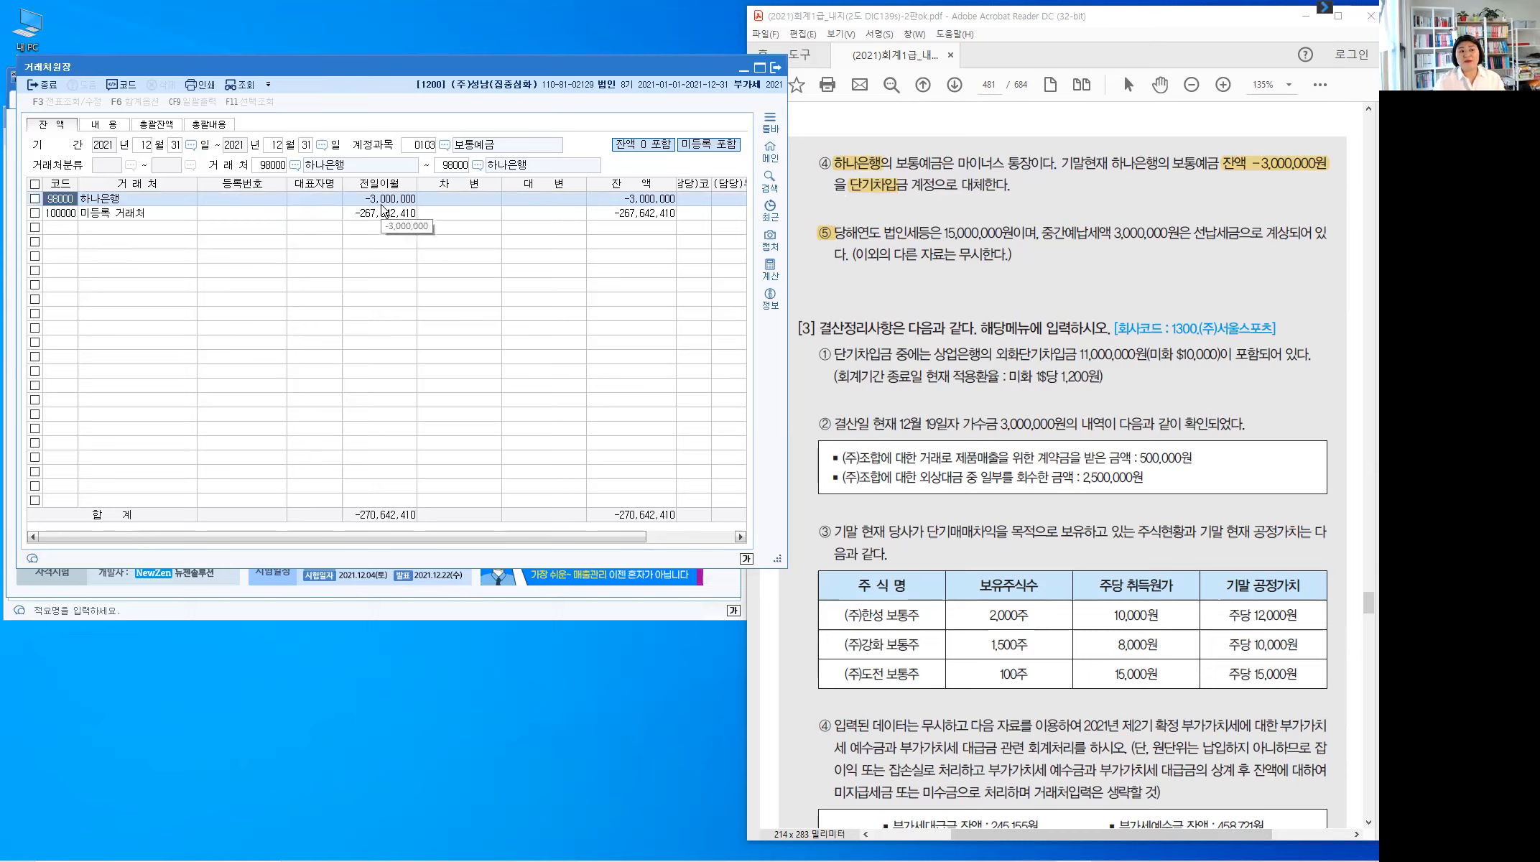
Handwrite the debit side of the adjusting entry, (차) 보통예금 3,000,000, under item ④ in the PDF
key(ctrl)
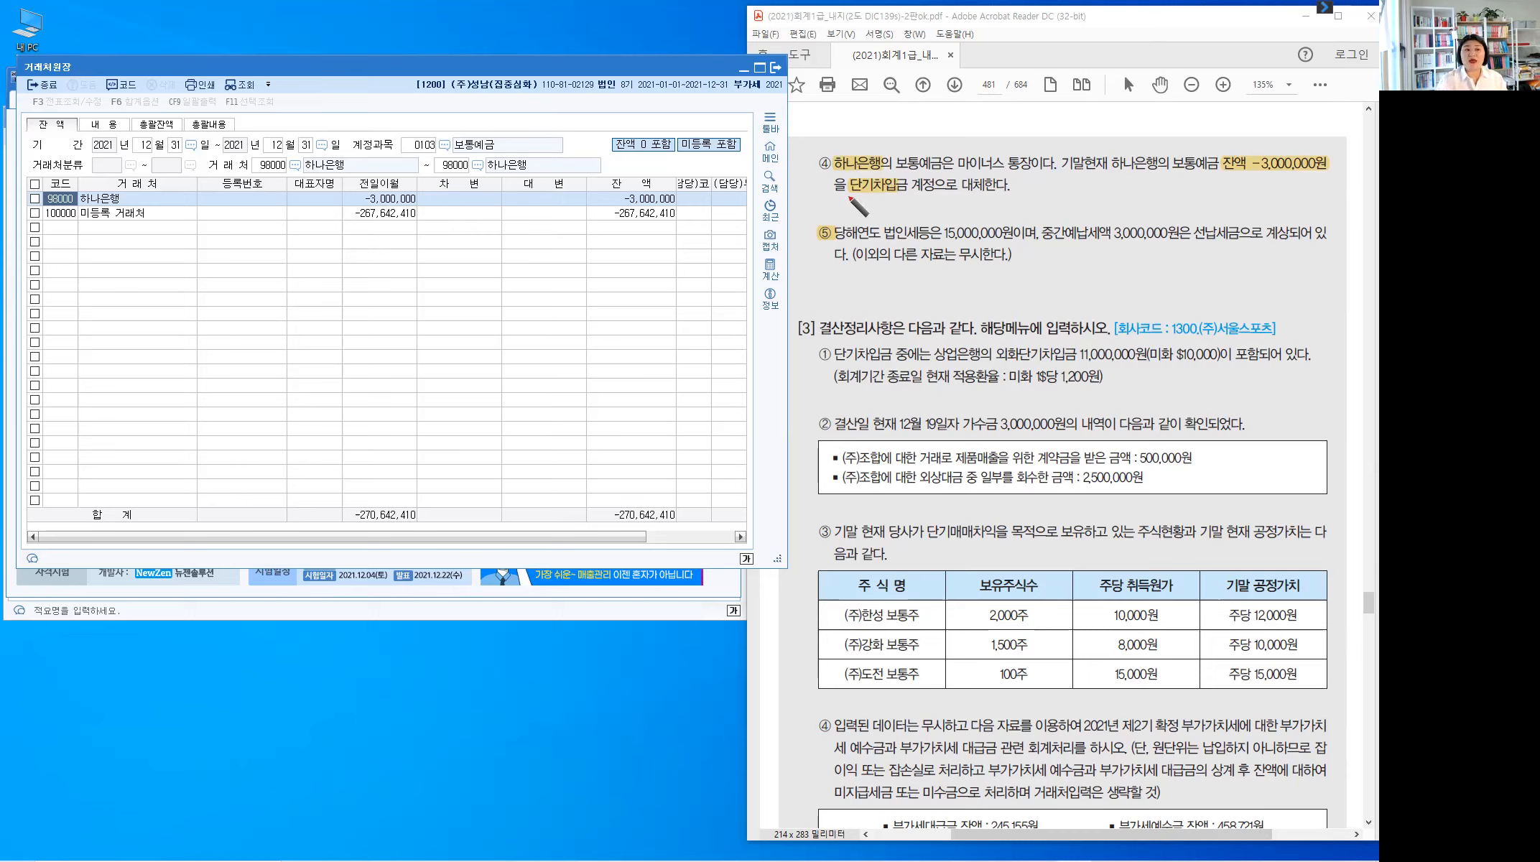
drag(857, 202, 847, 218)
mouse_move(864, 201)
mouse_down()
mouse_move(865, 221)
mouse_move(950, 209)
mouse_up()
drag(949, 203, 949, 219)
mouse_move(956, 200)
mouse_down()
mouse_move(956, 228)
mouse_move(979, 205)
mouse_move(977, 218)
mouse_move(1048, 206)
mouse_up()
drag(1052, 213, 1069, 203)
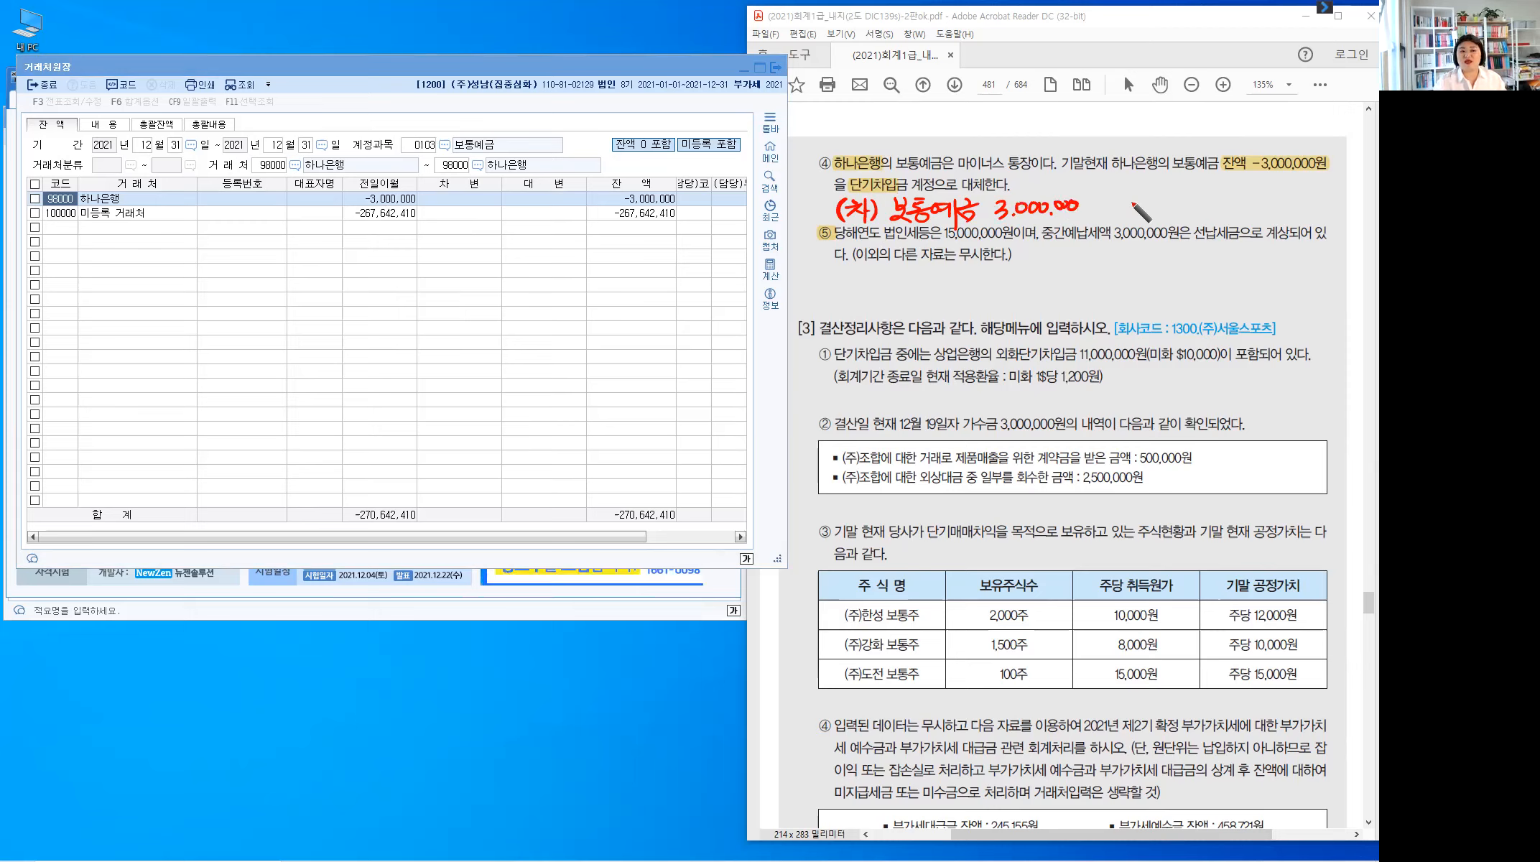
Handwrite the credit side, (대) 단기차입금 3,000,000, and draw lines linking 하나은행 to 보통예금 and 단기차입금 in item ④
mouse_move(1116, 196)
mouse_down()
mouse_move(1110, 213)
mouse_move(1127, 209)
mouse_up()
drag(1129, 200, 1130, 210)
drag(1130, 205, 1135, 205)
mouse_move(1136, 197)
mouse_down()
mouse_move(1144, 218)
mouse_move(1174, 197)
mouse_up()
drag(1163, 199, 1180, 211)
drag(1180, 204, 1187, 203)
mouse_move(1165, 211)
mouse_down()
mouse_move(1212, 220)
mouse_move(1218, 206)
mouse_up()
drag(1223, 198, 1236, 202)
mouse_move(1228, 202)
mouse_down()
mouse_move(1270, 232)
mouse_move(1319, 208)
mouse_up()
drag(1327, 201, 1349, 204)
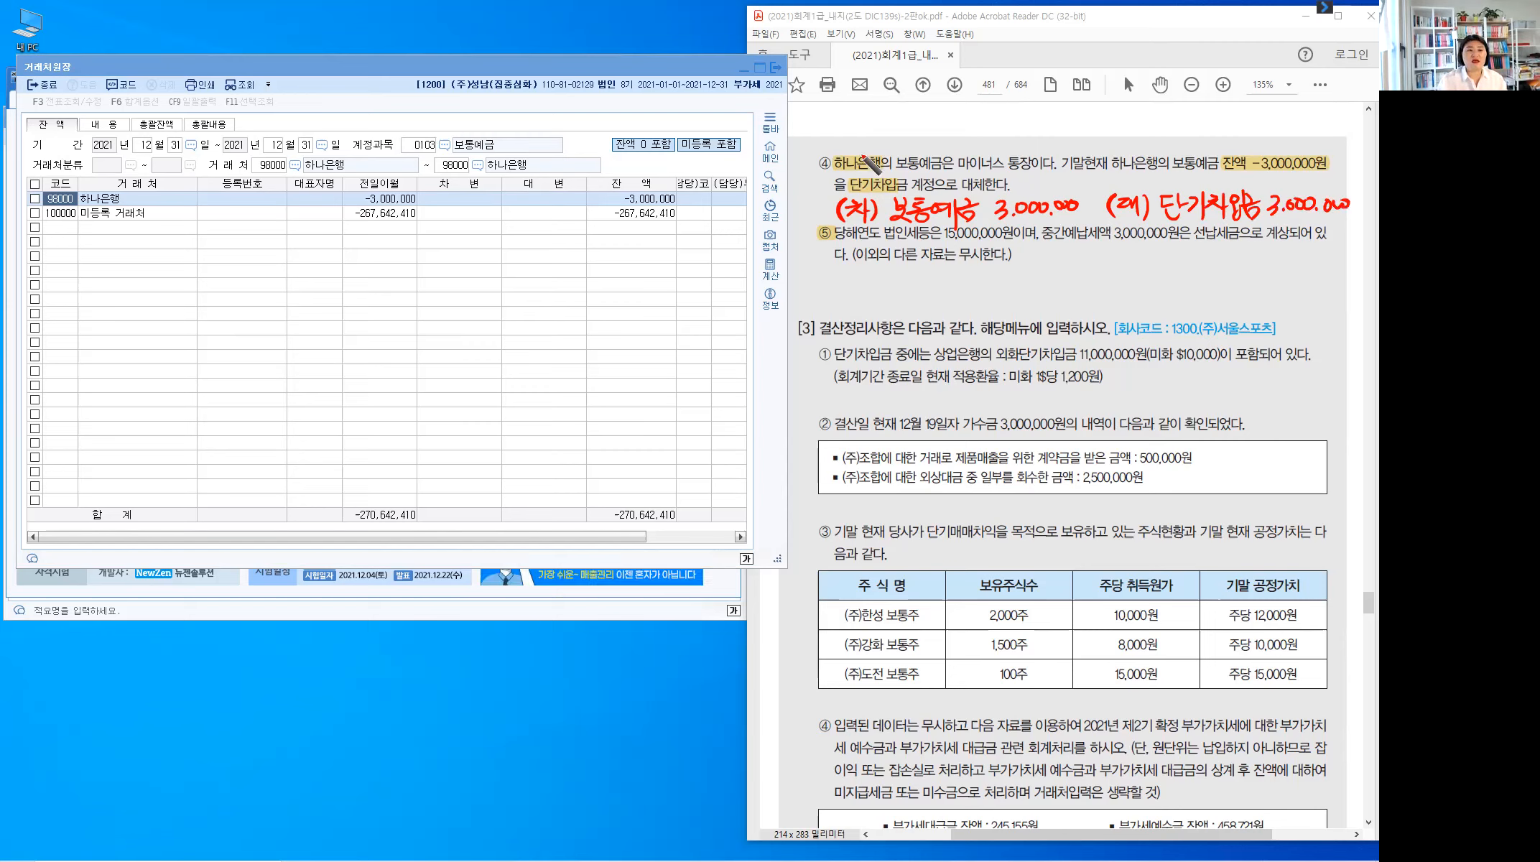
mouse_move(862, 154)
mouse_down()
mouse_move(914, 142)
mouse_move(914, 156)
mouse_move(823, 162)
mouse_move(846, 185)
mouse_up()
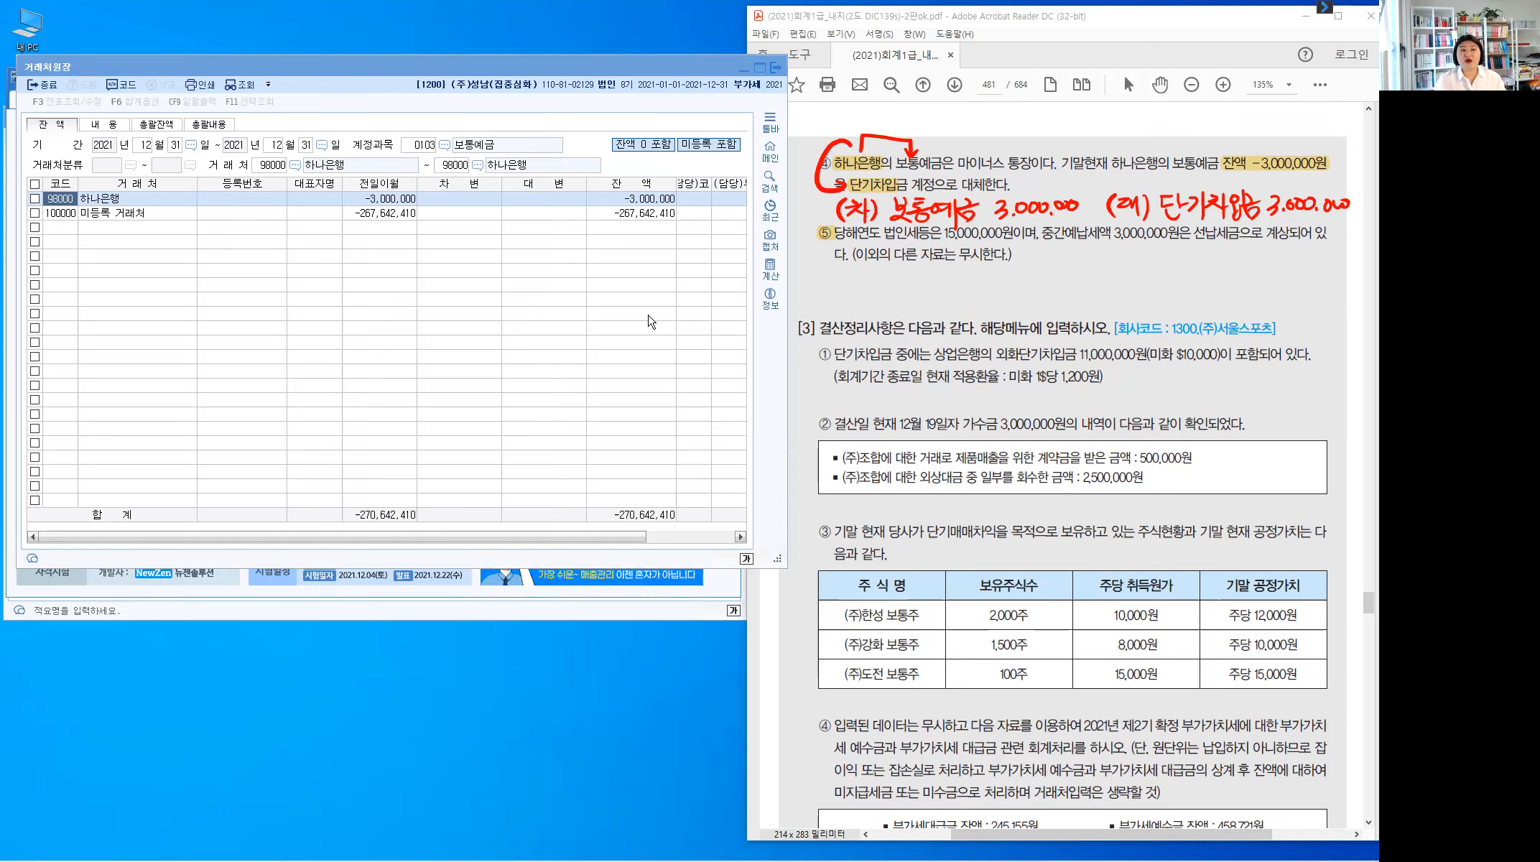
Return to the 일반전표입력 window and start a December 31 debit (차변) line with account 0103 보통예금
click(518, 70)
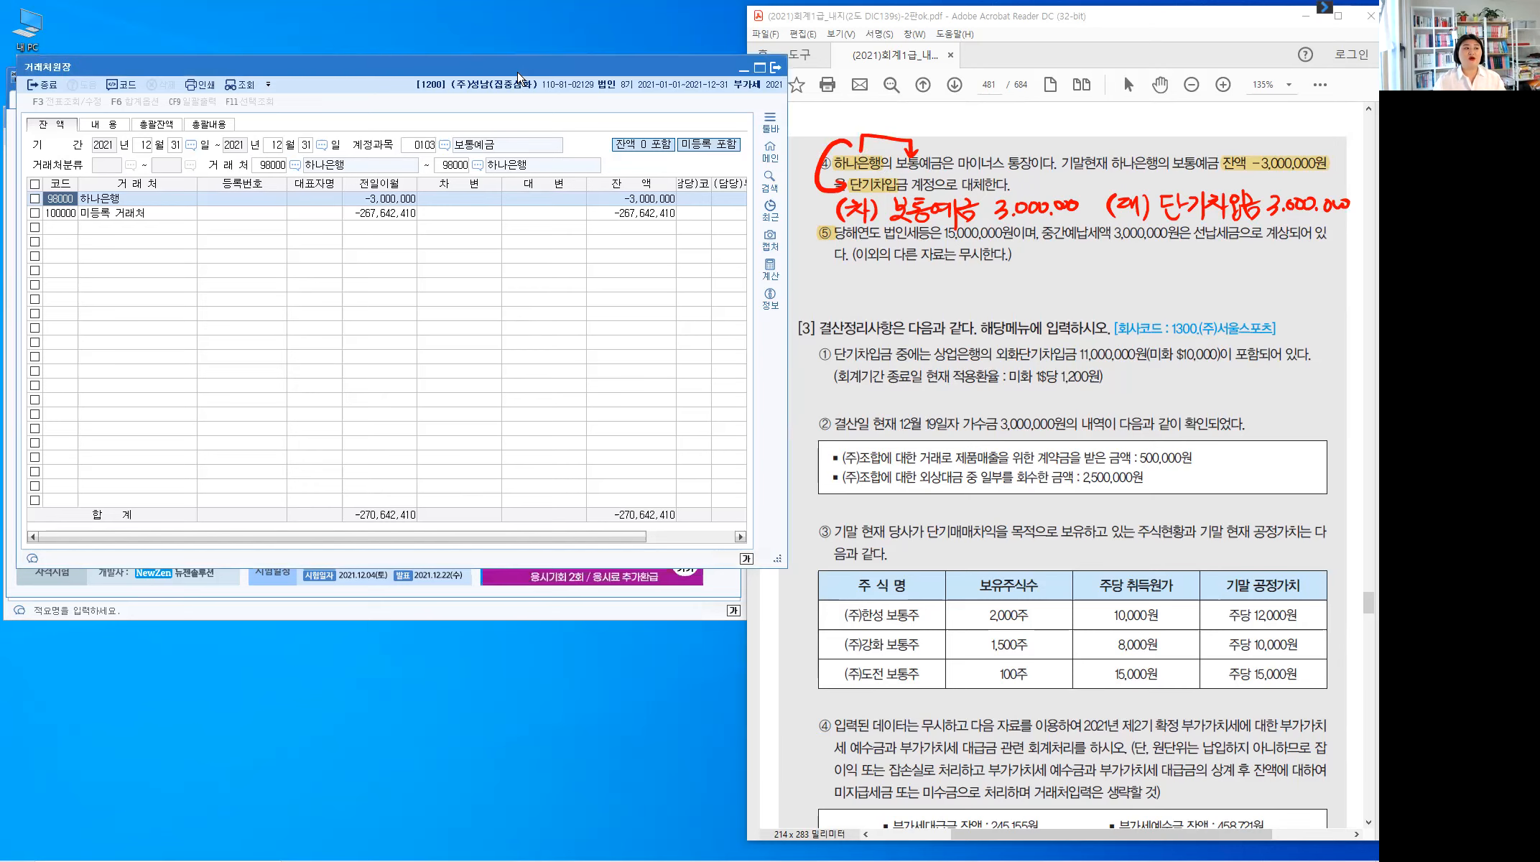
drag(518, 72, 503, 51)
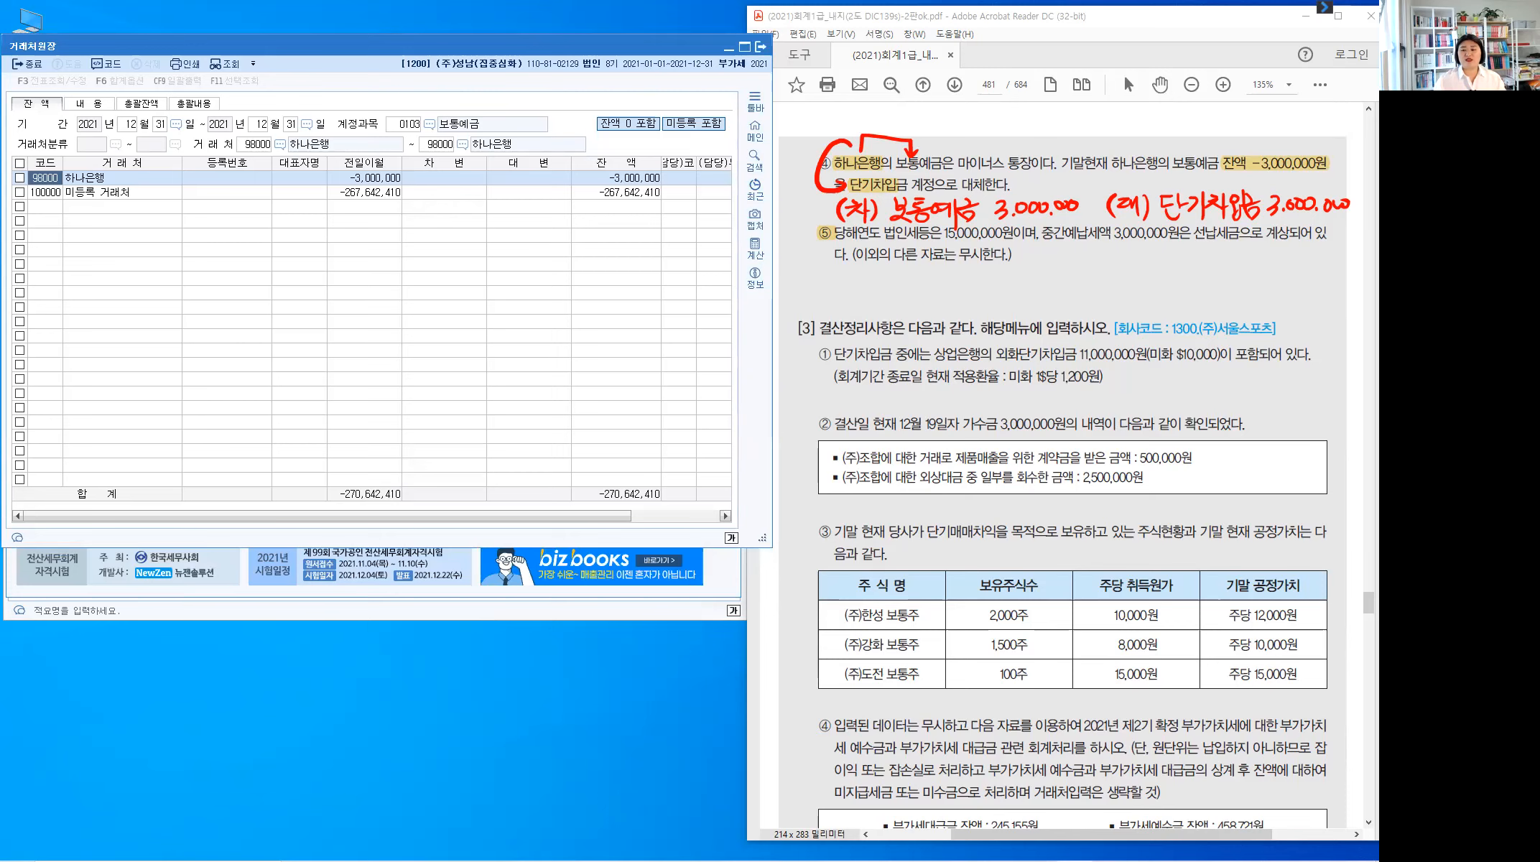
key(alt+Tab)
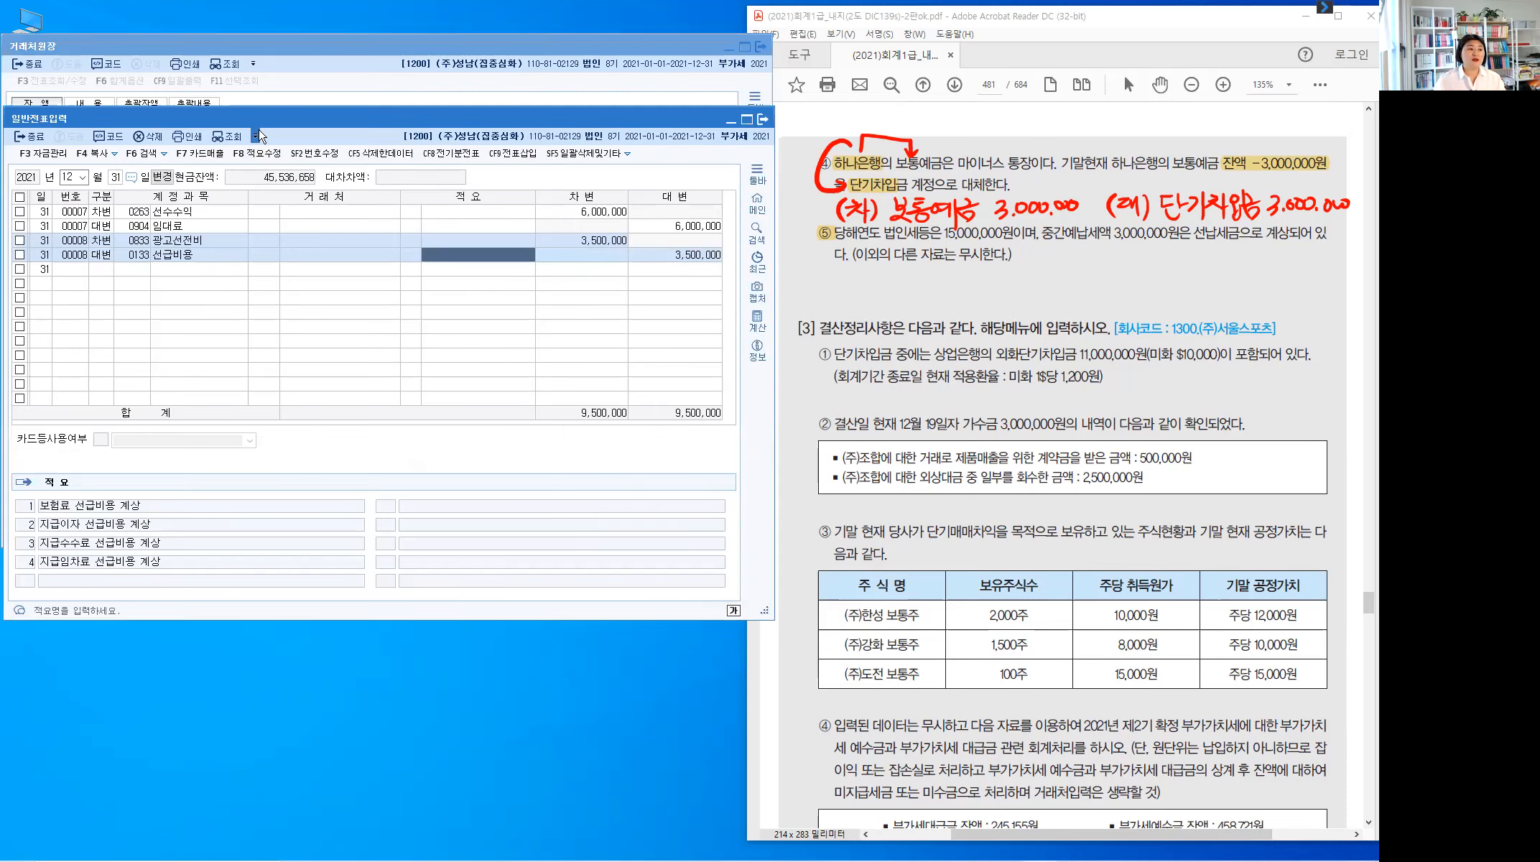
click(100, 271)
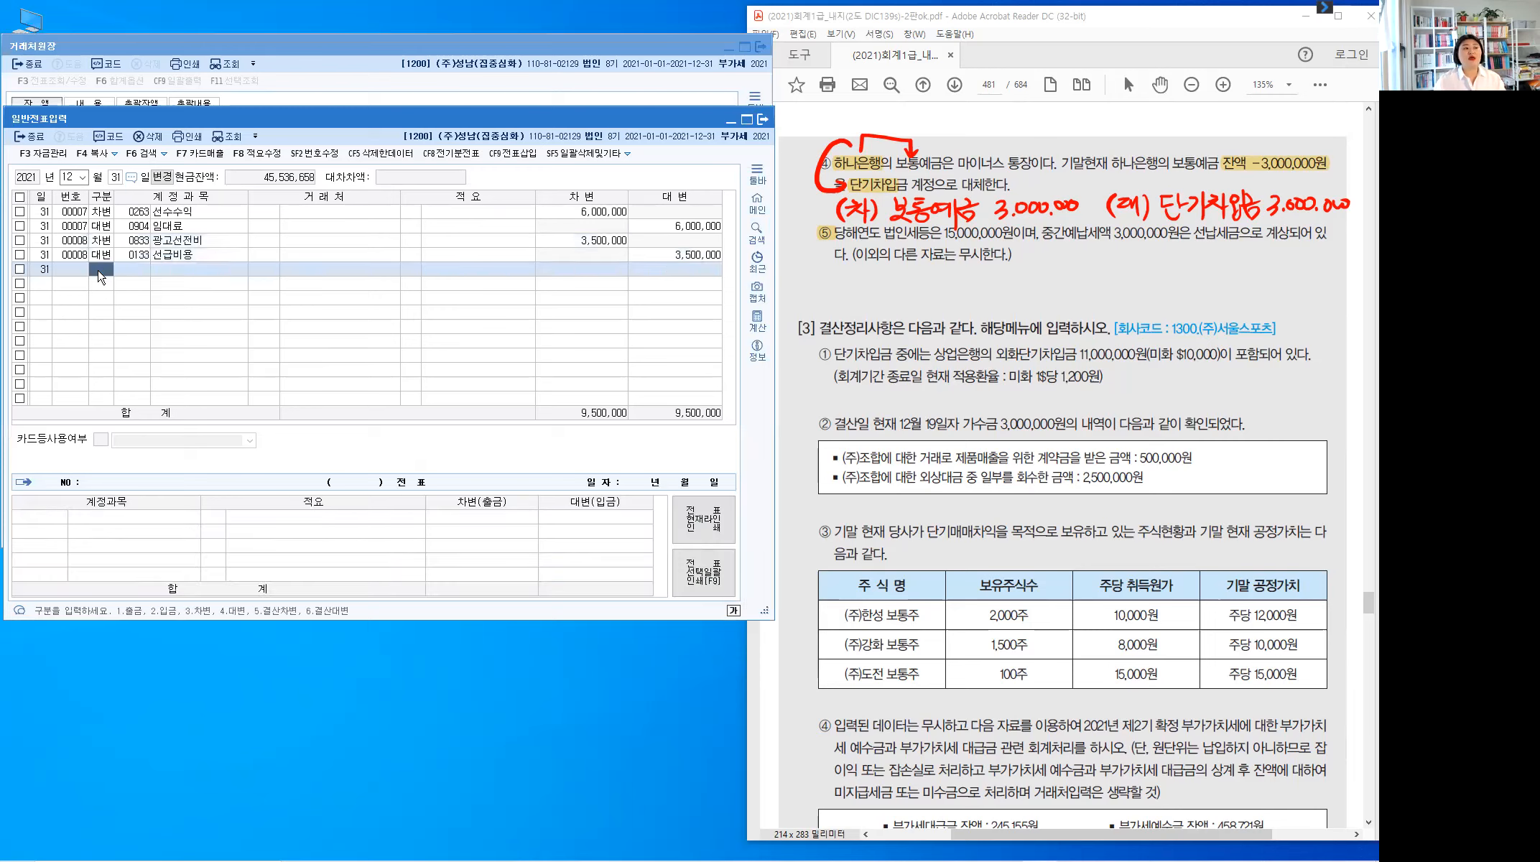
text(3)
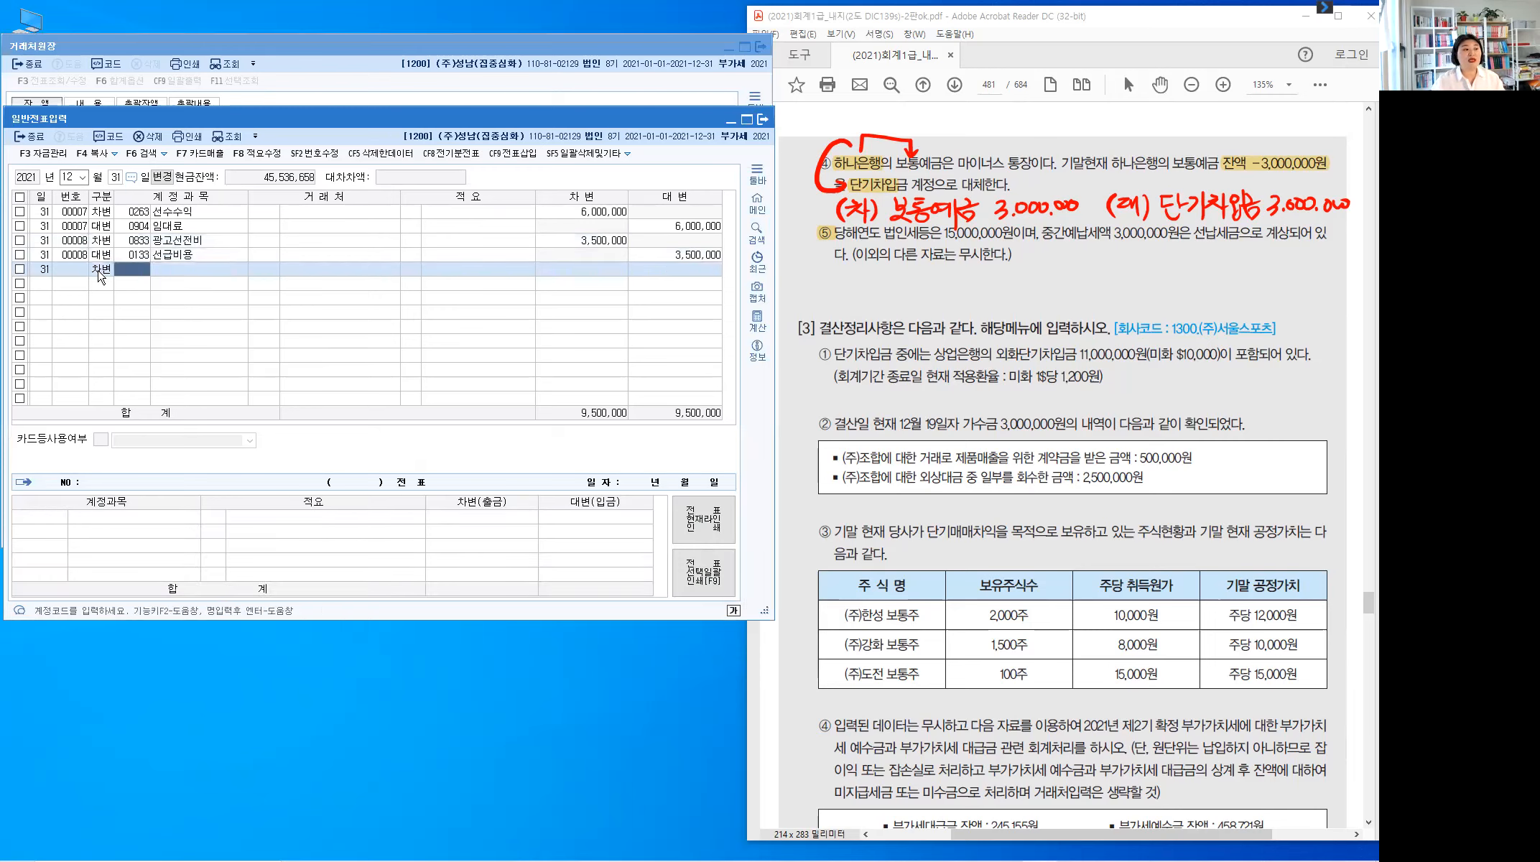
text(103)
key(Return)
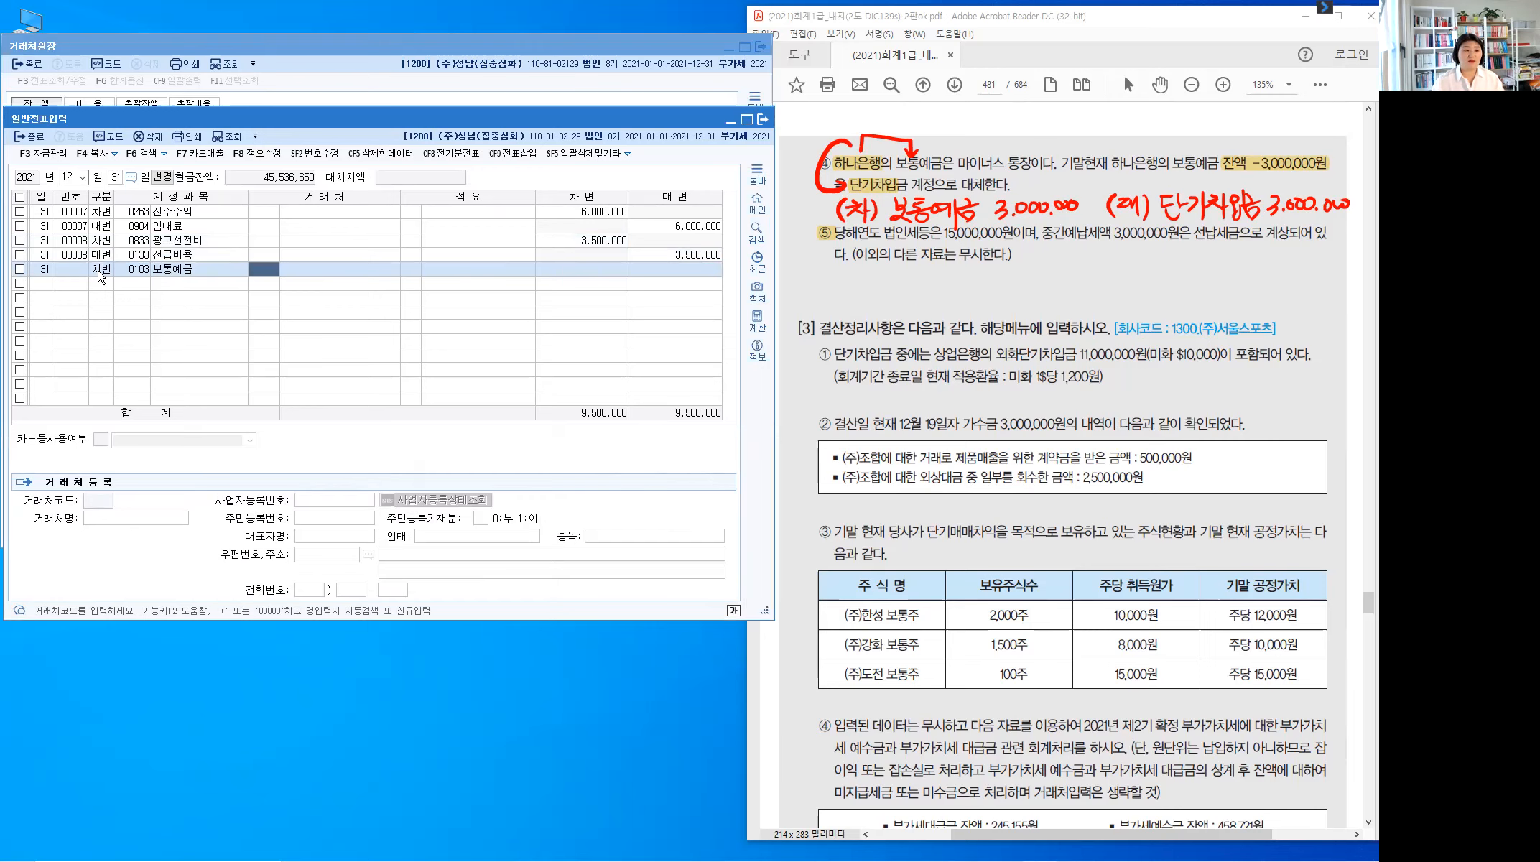
Complete the 보통예금 debit line with client 98000 하나은행, no description and an amount of 3,000,000
text(하)
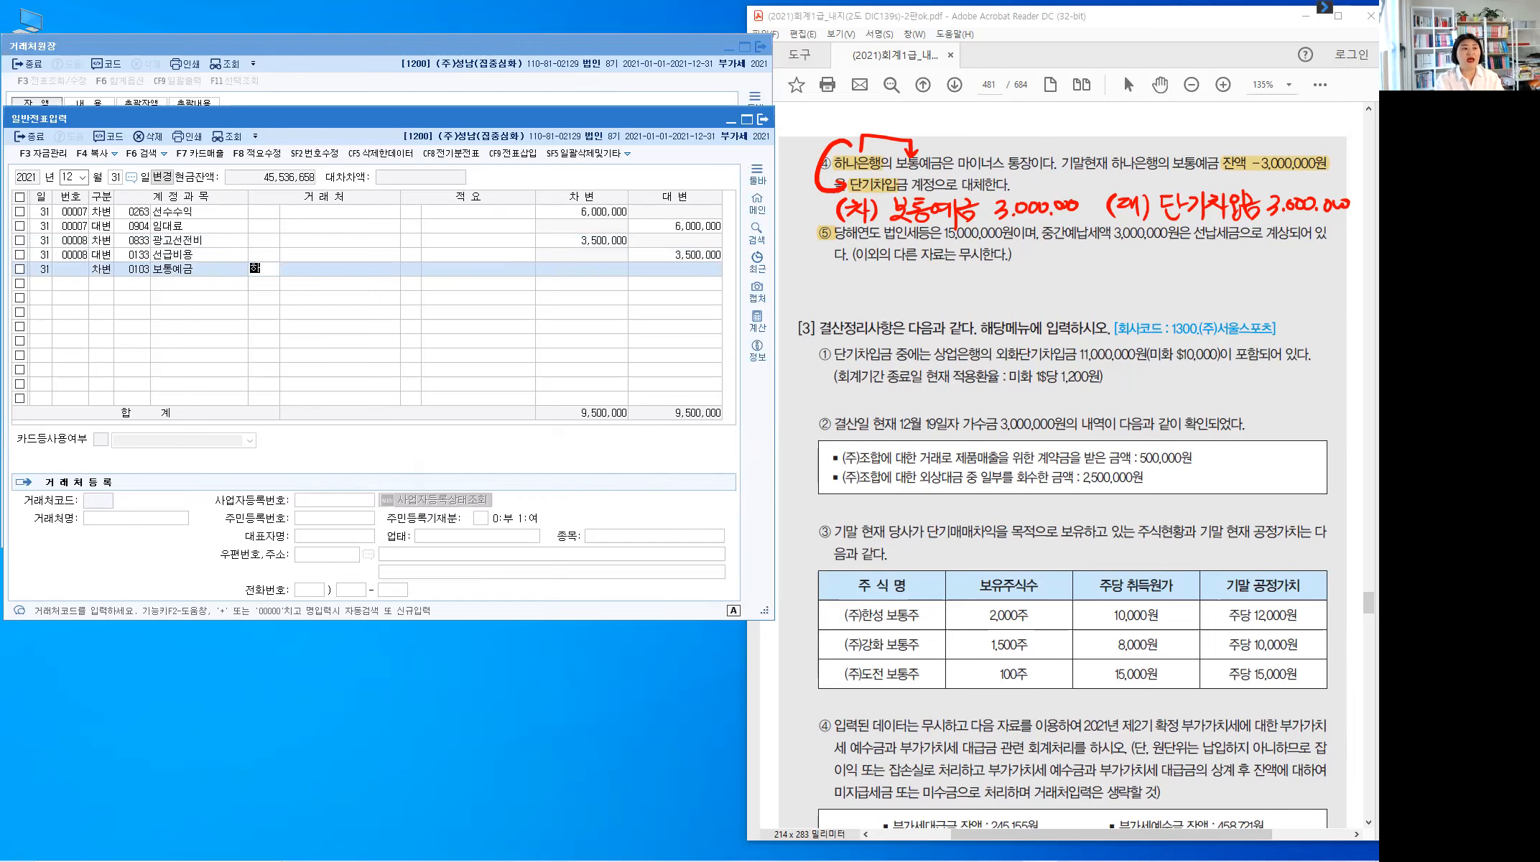
text(나)
key(Return)
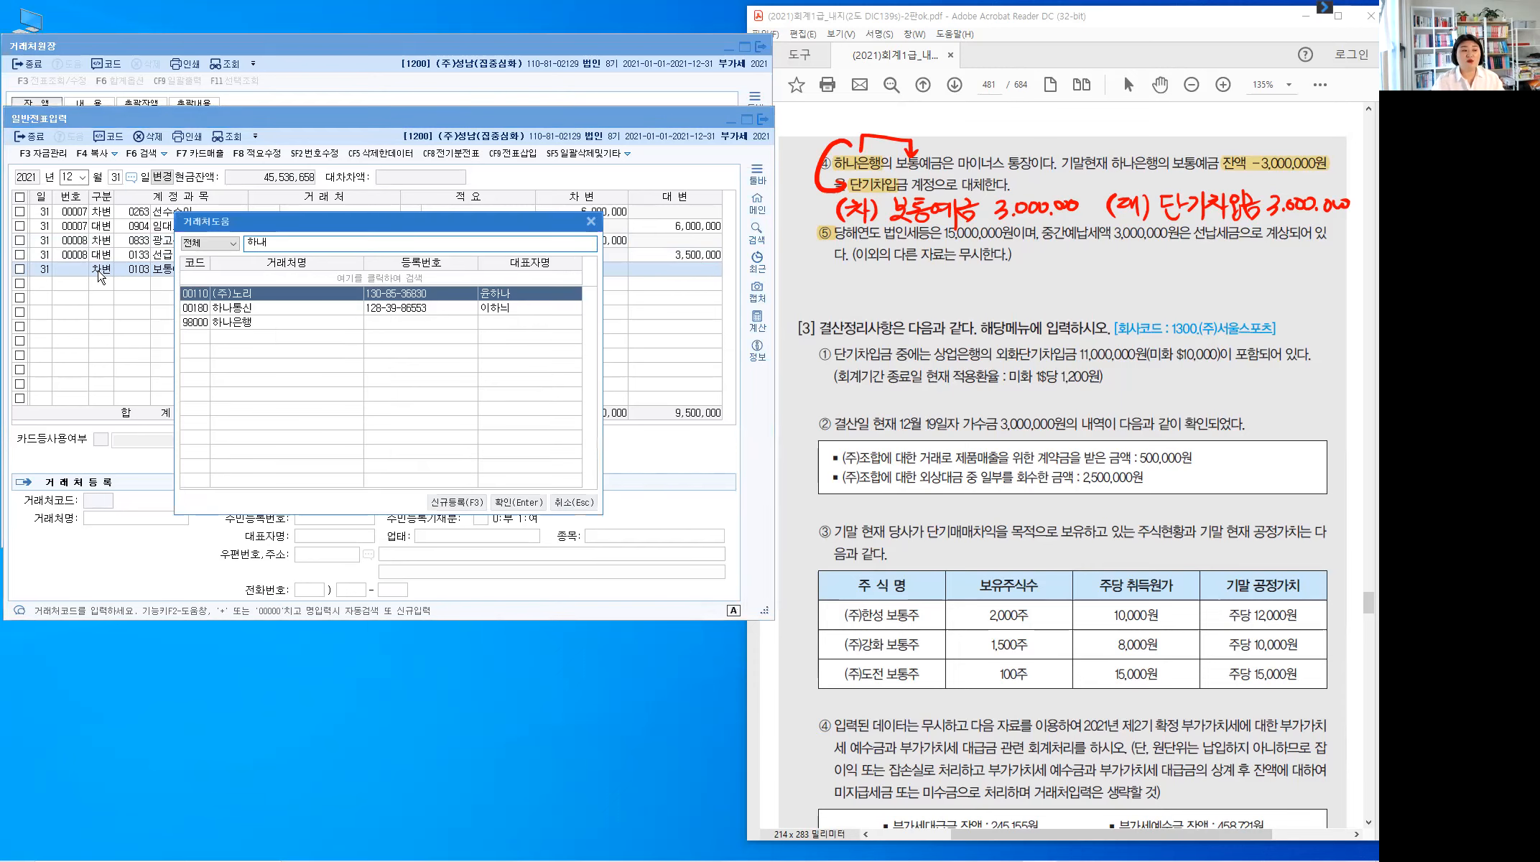
key(Down)
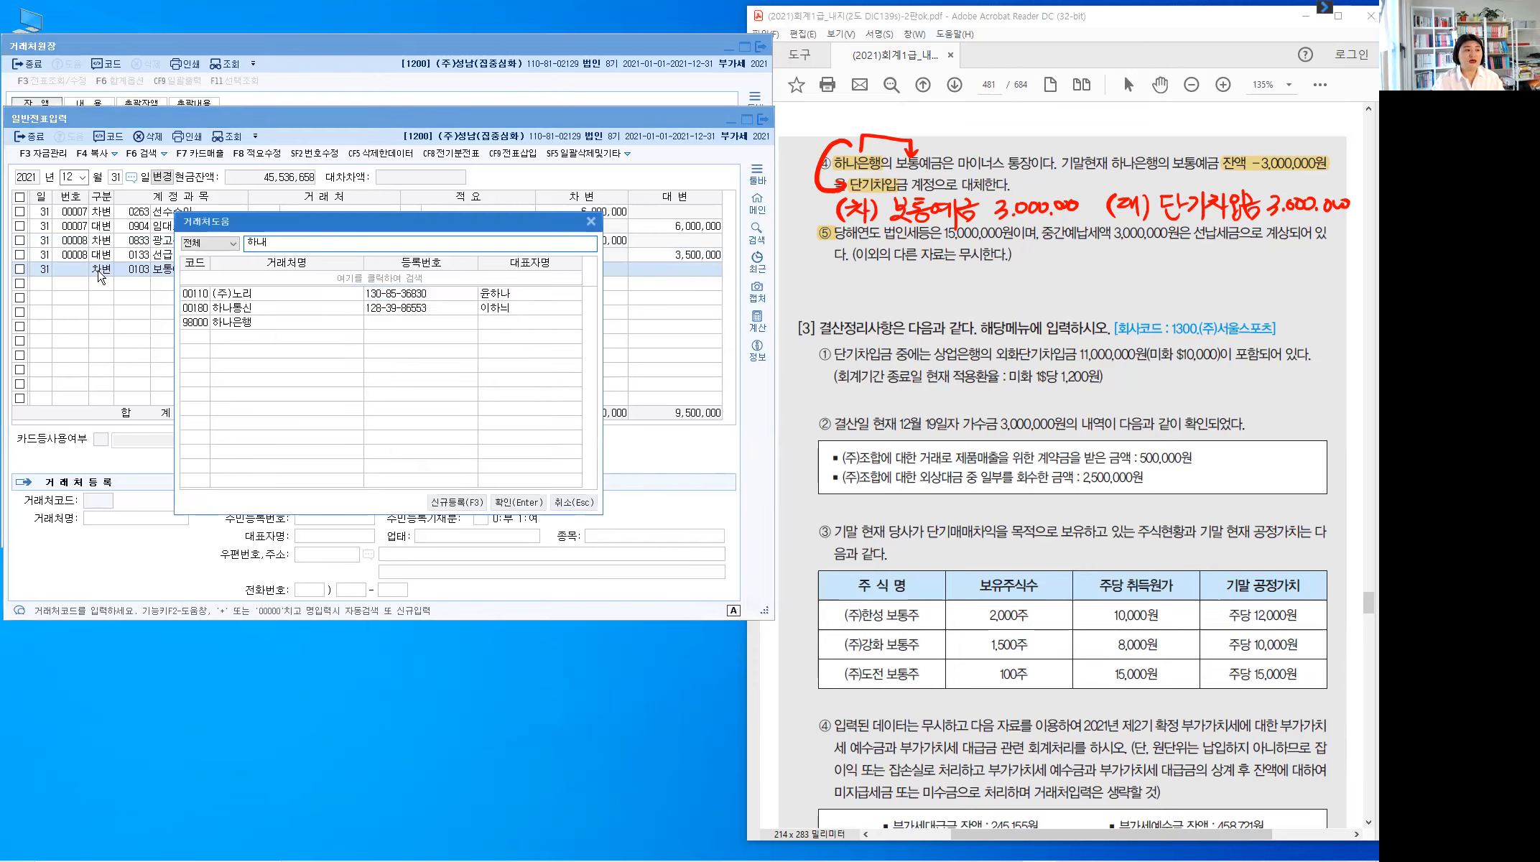
key(Down)
key(Return)
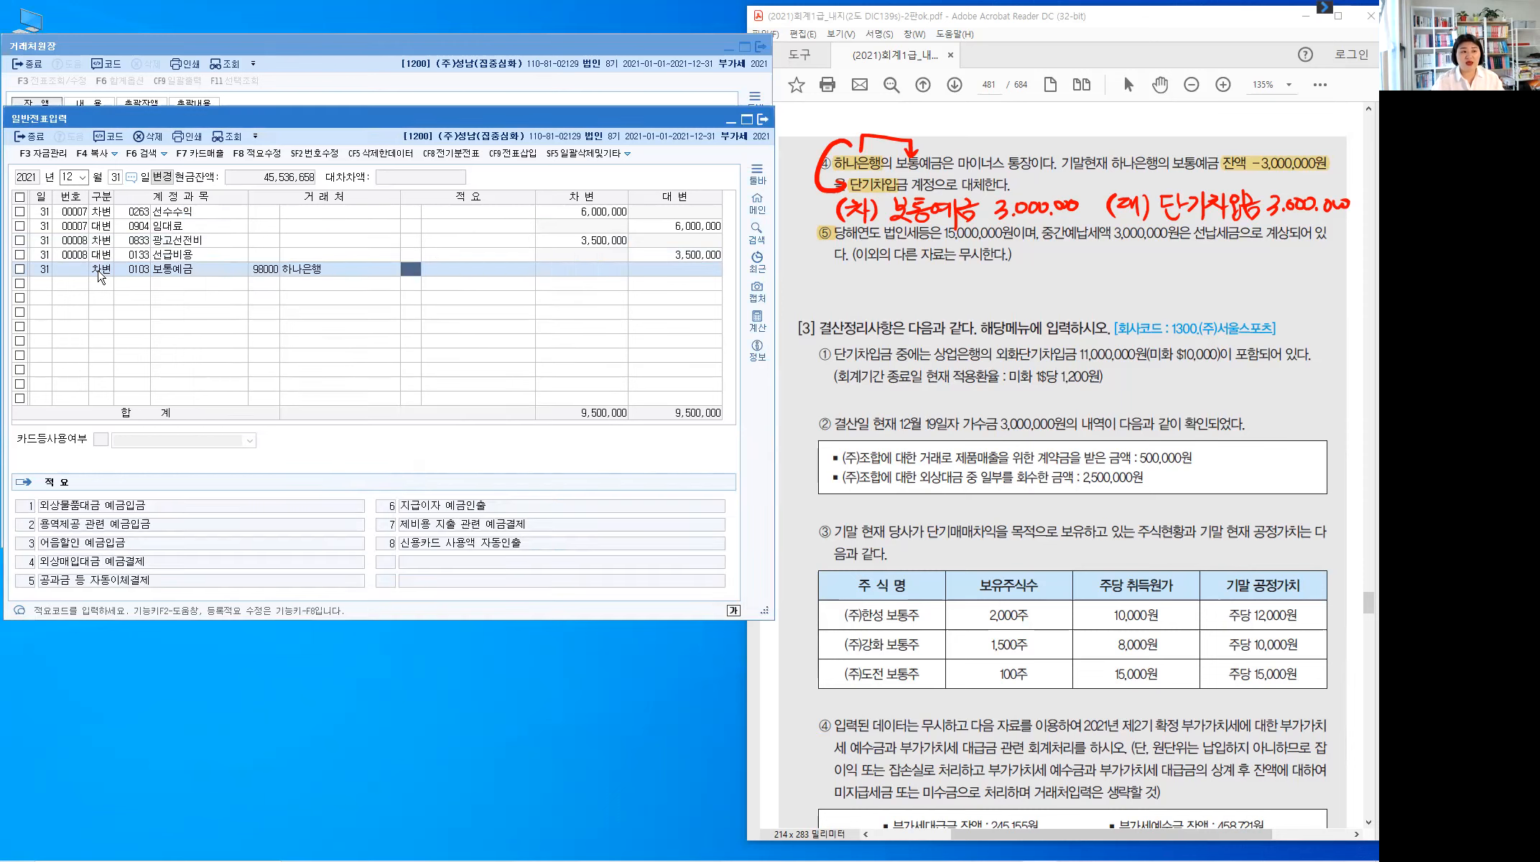
key(Return)
key(Return)
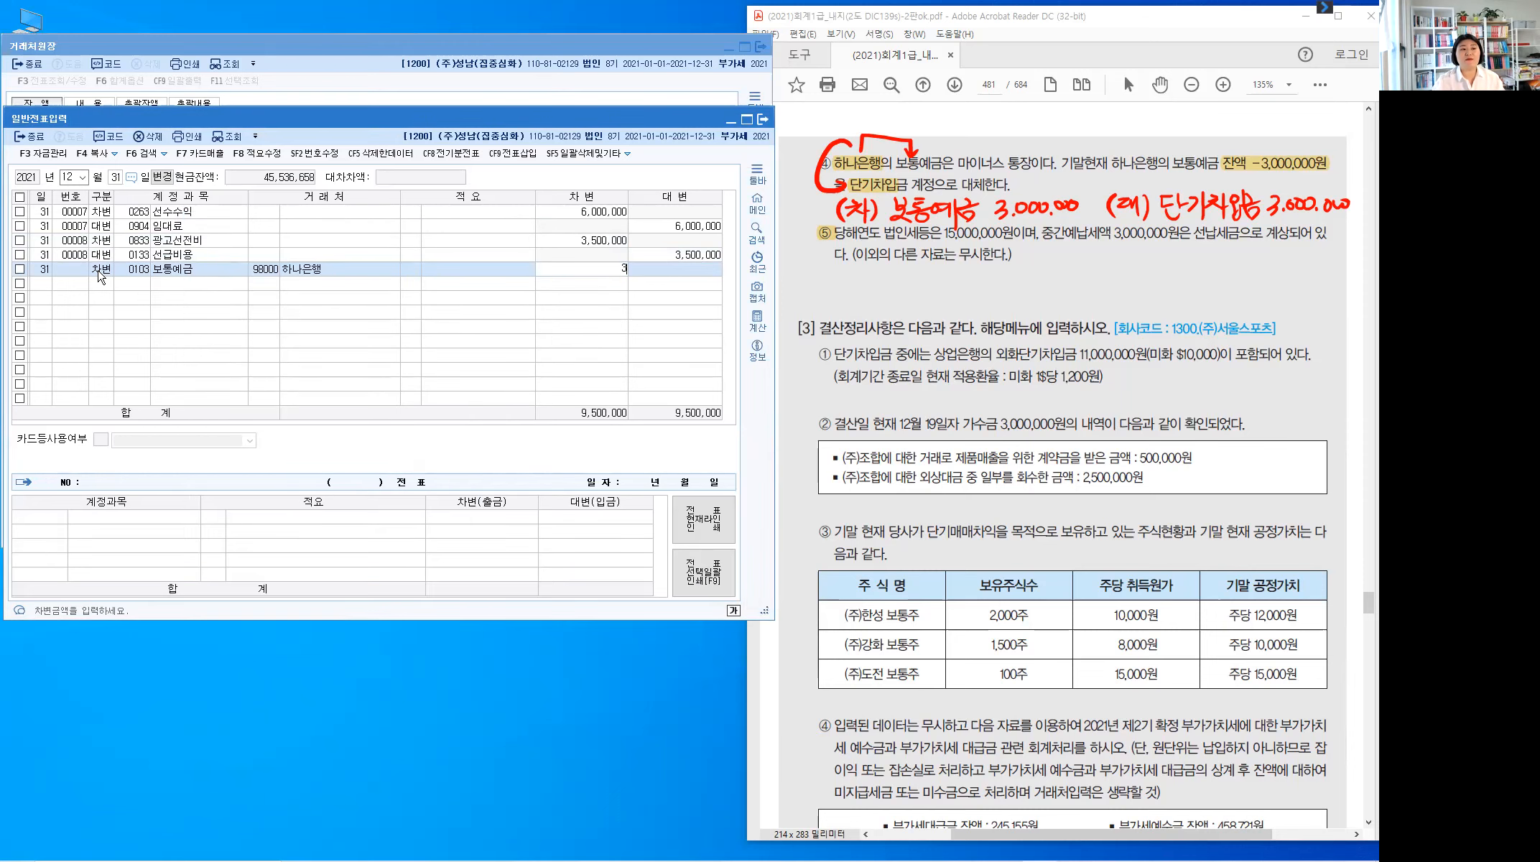
text(3000000)
key(Return)
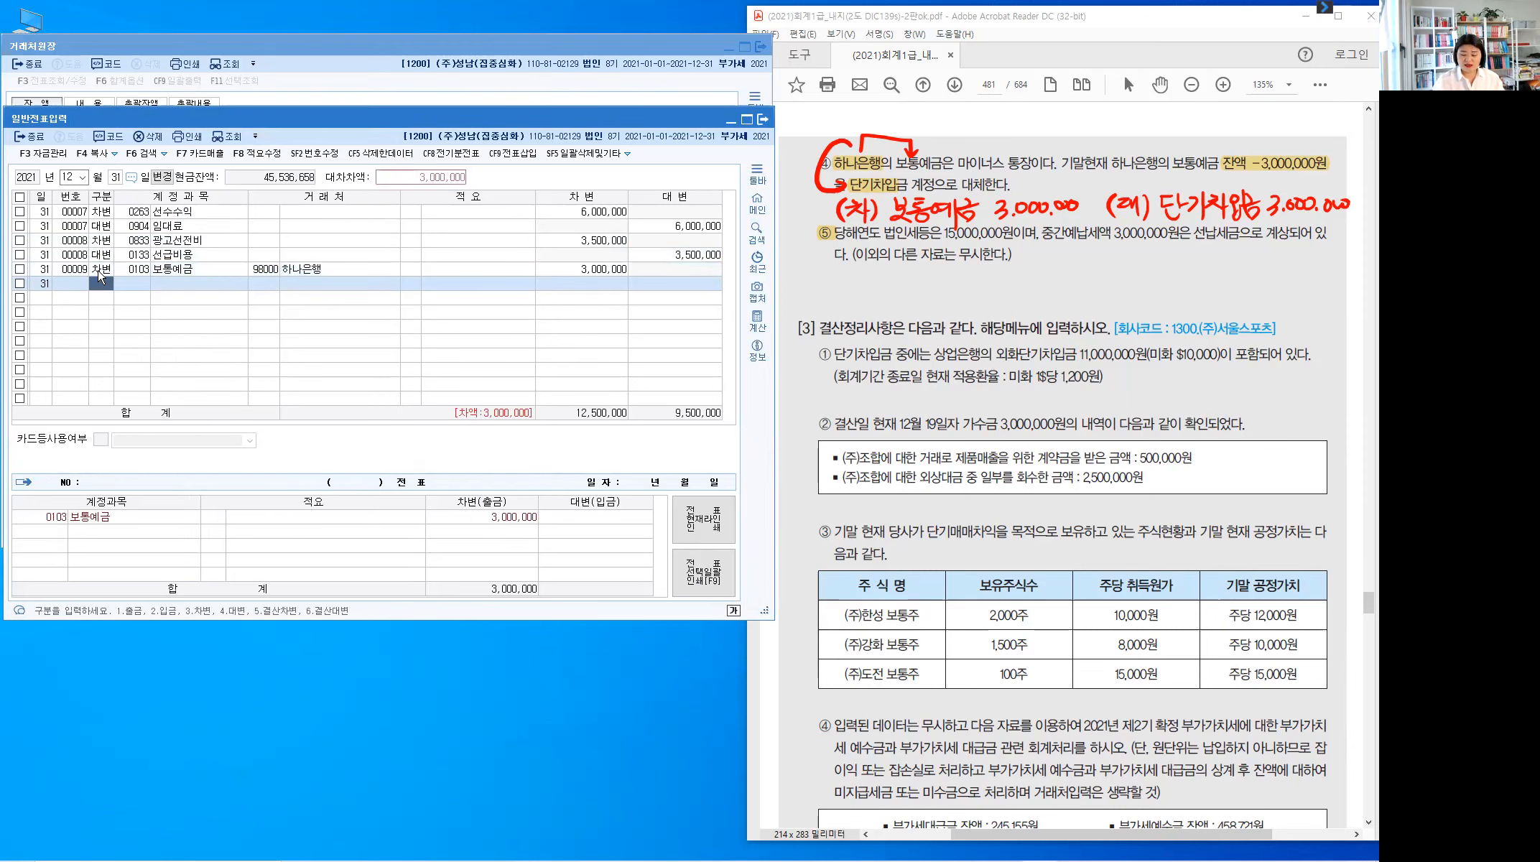
Add the credit (대변) line for account 0260 단기차입금 with client 98000 하나은행, no description and 3,000,000
text(4)
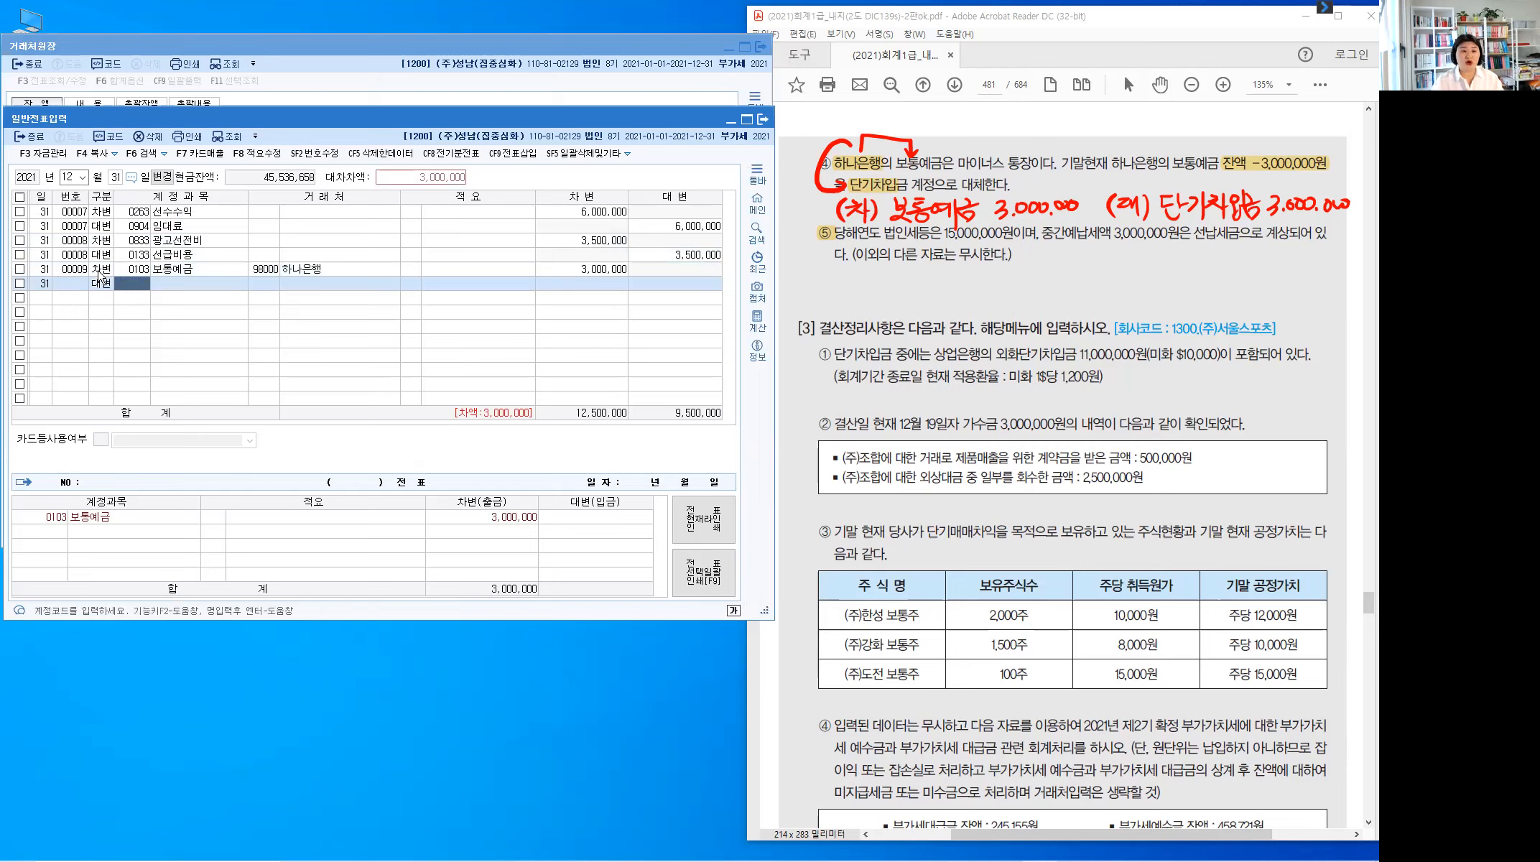
text(단기)
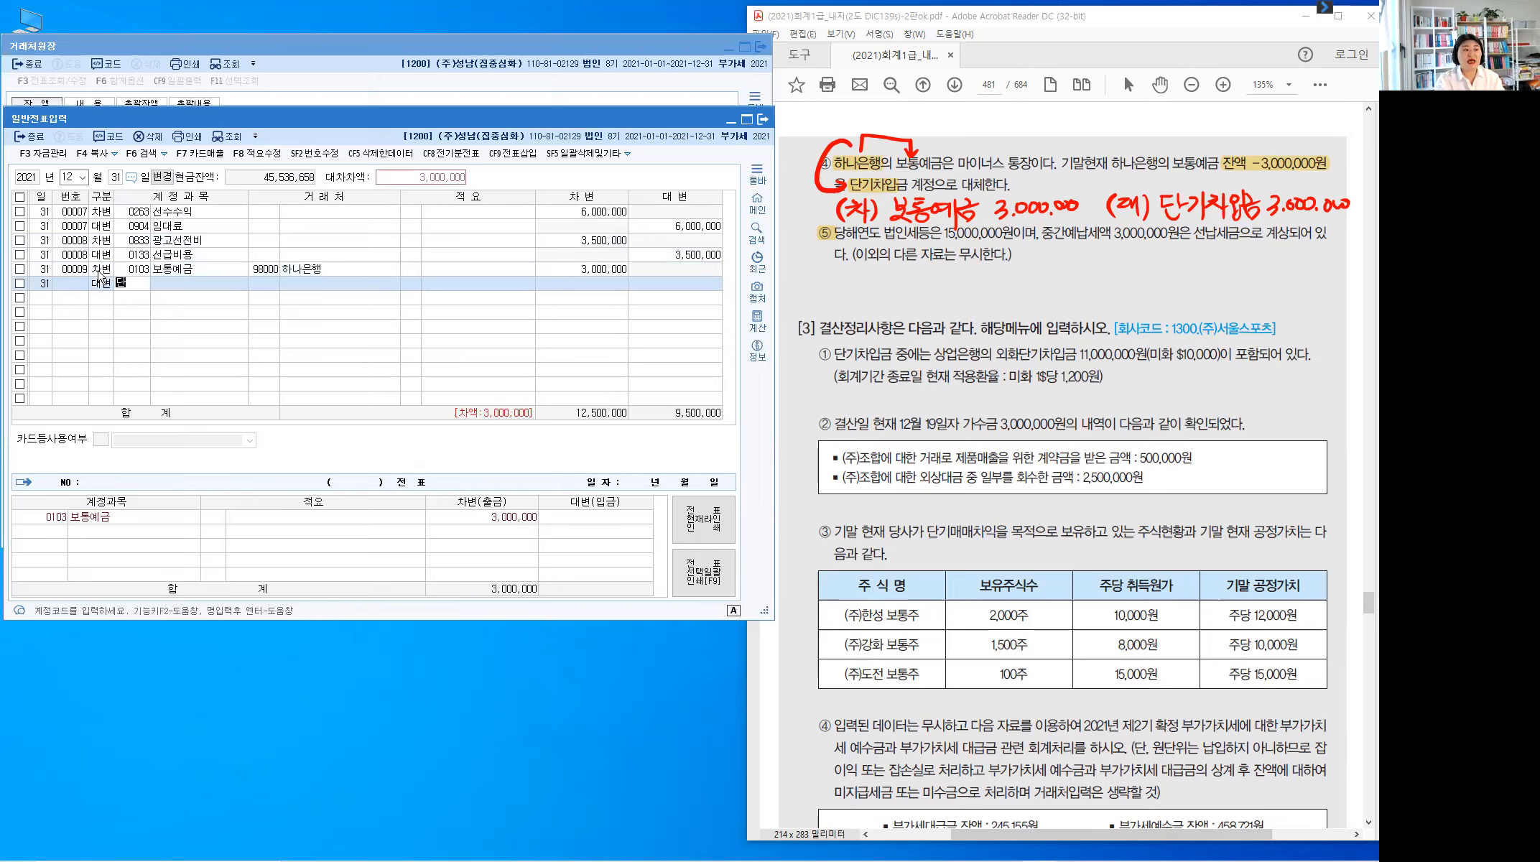
text(차)
key(Return)
key(Return)
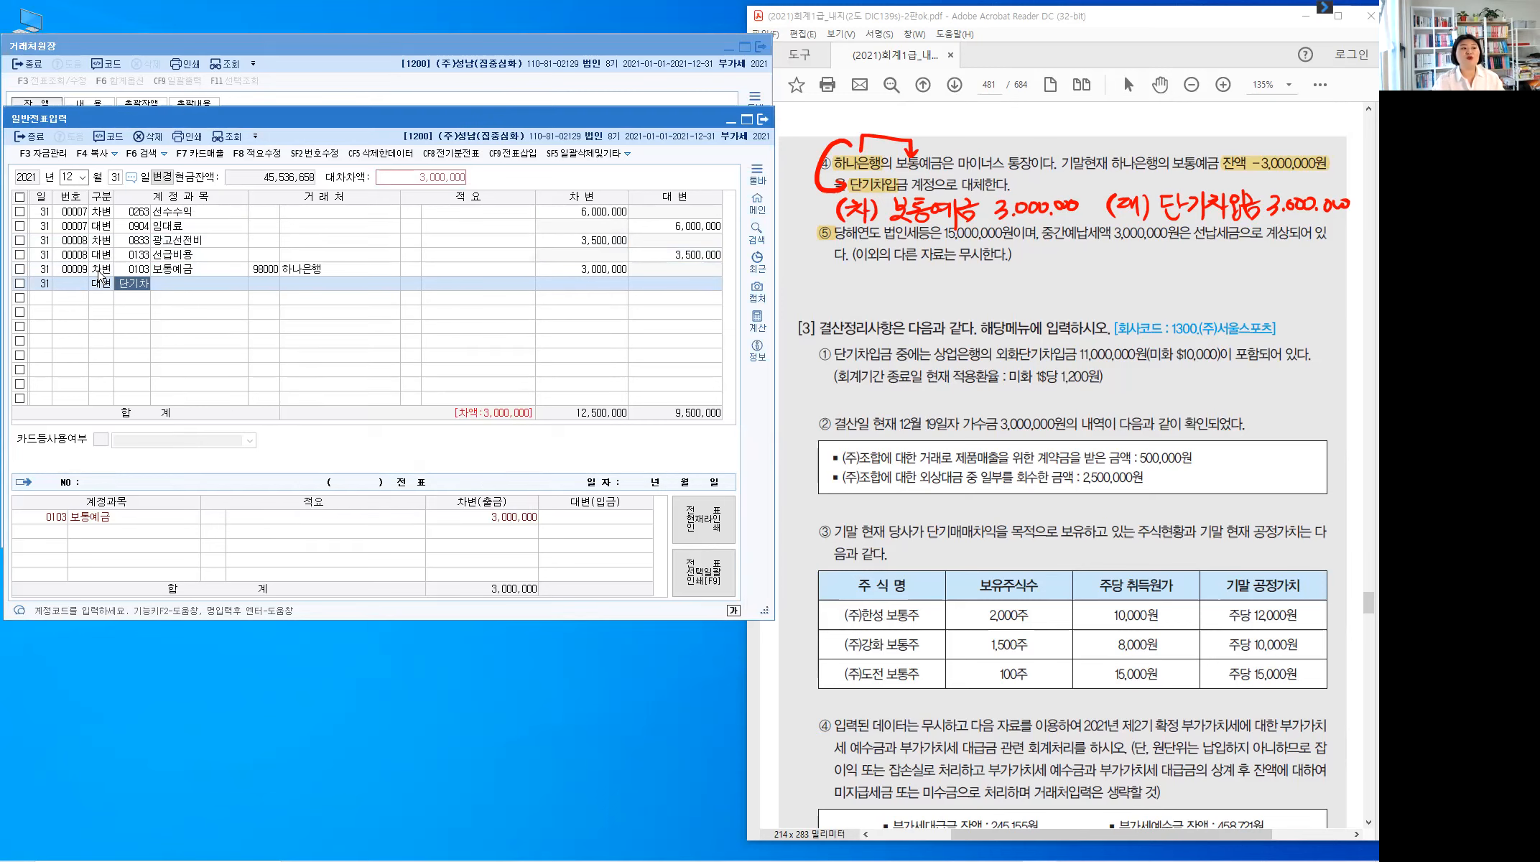
key(plus)
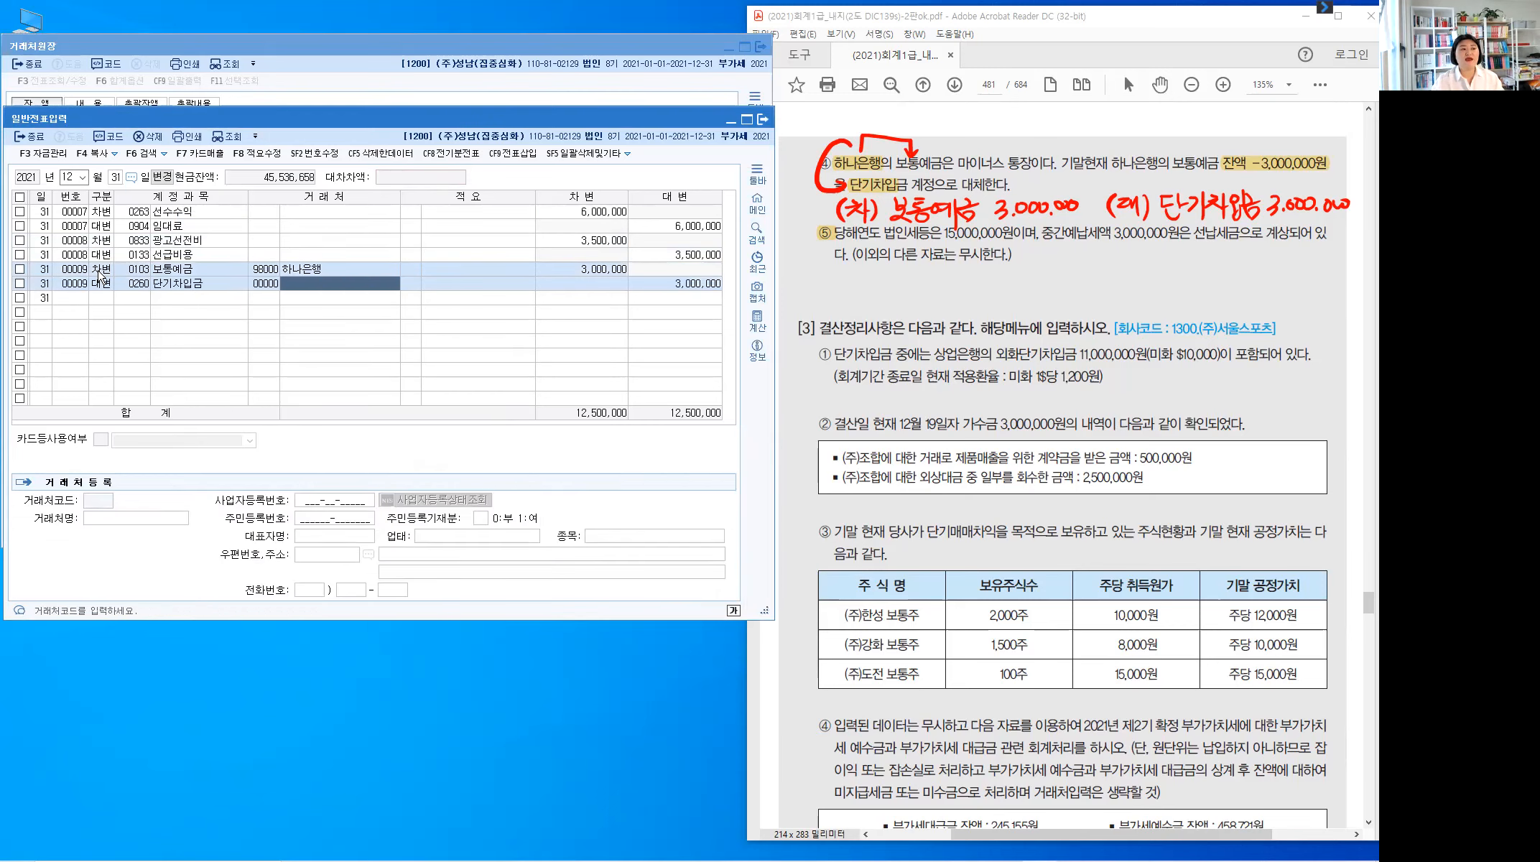
key(Return)
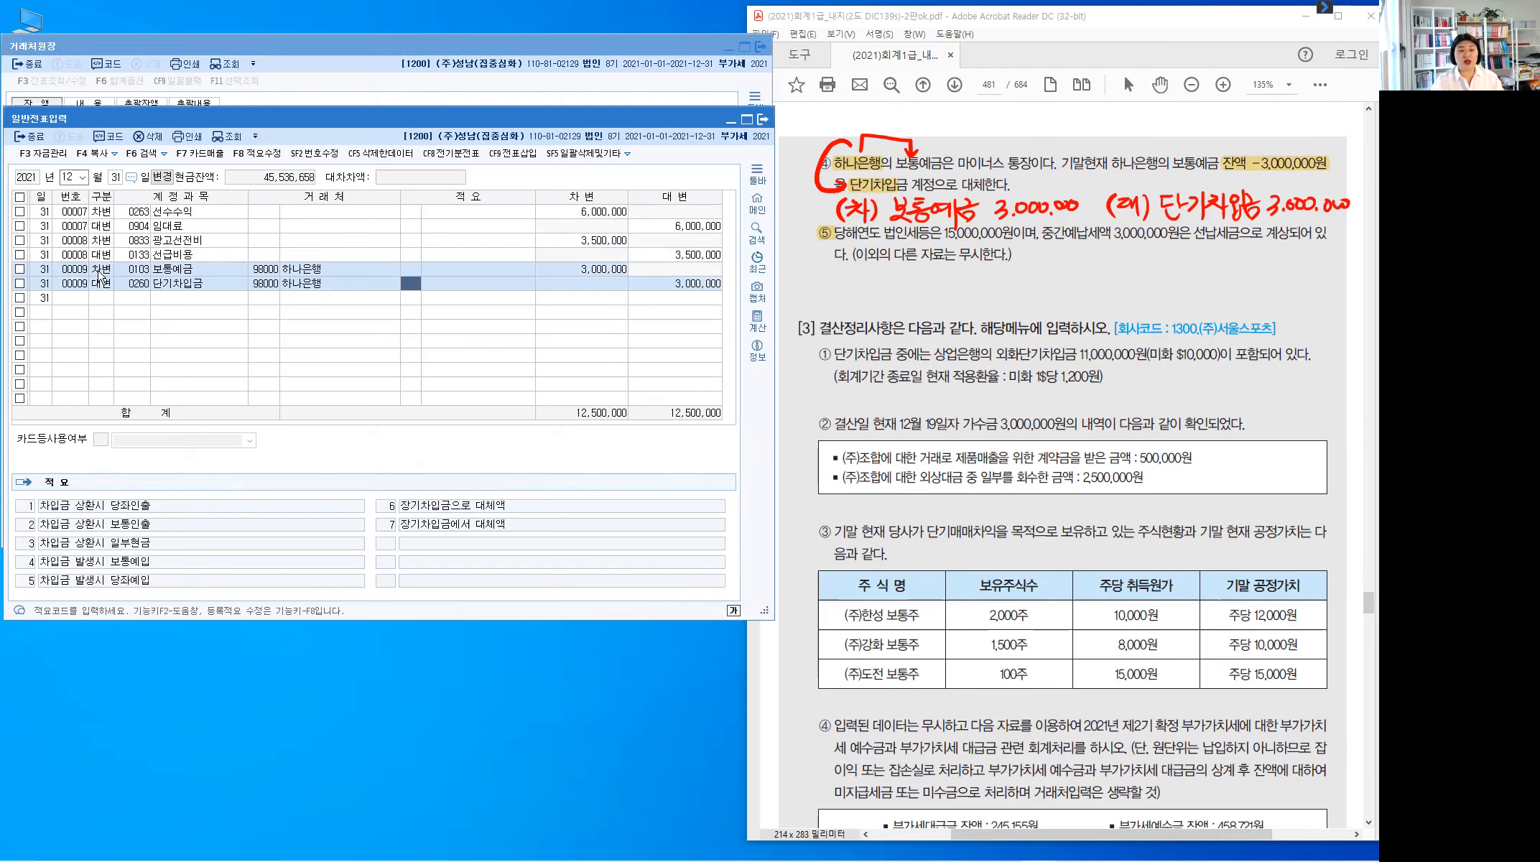
key(Return)
key(Return)
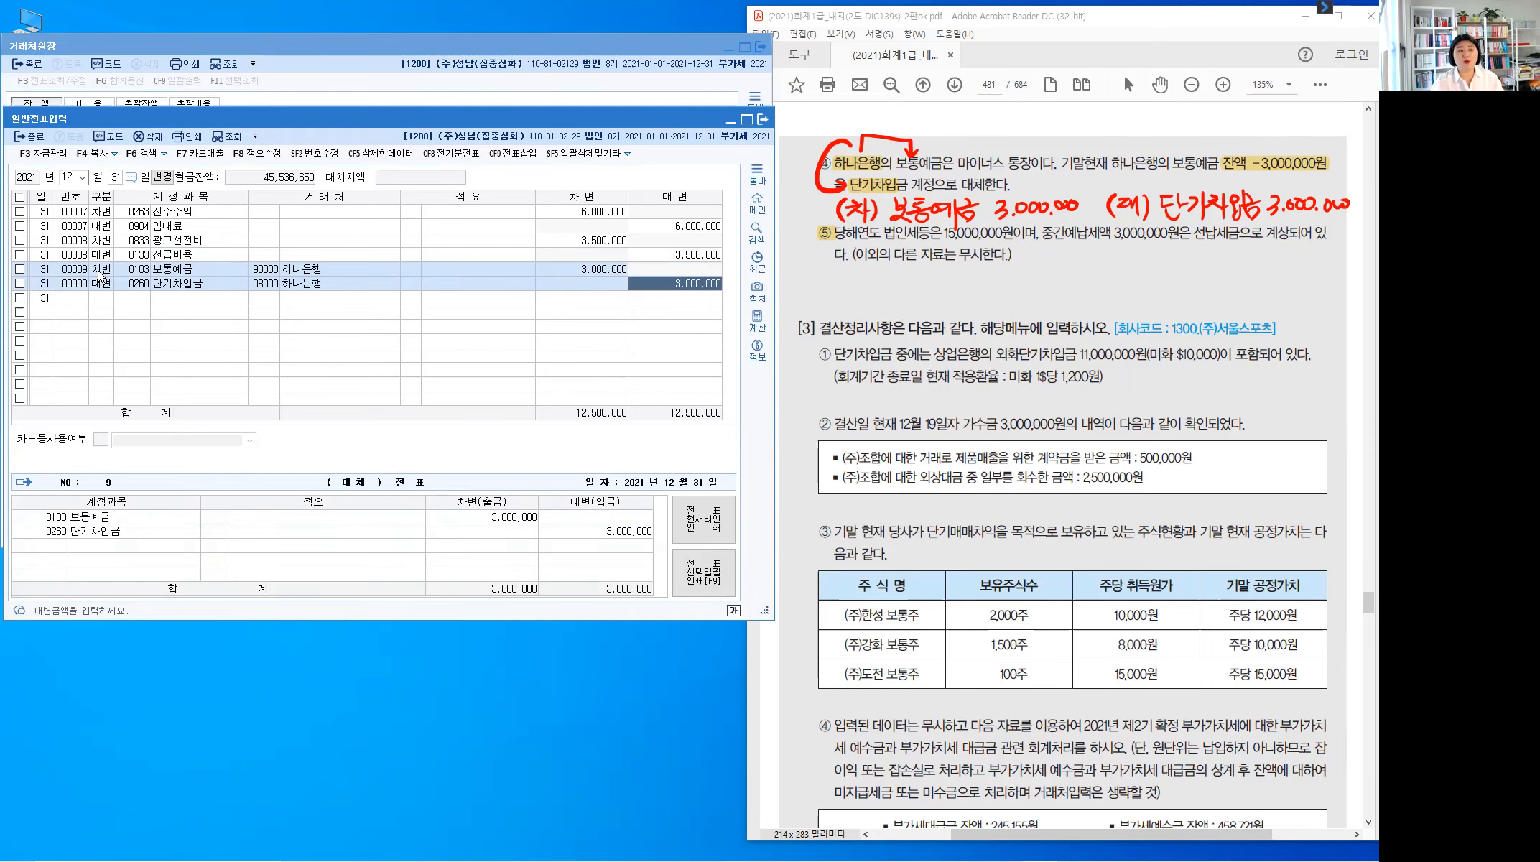
key(Return)
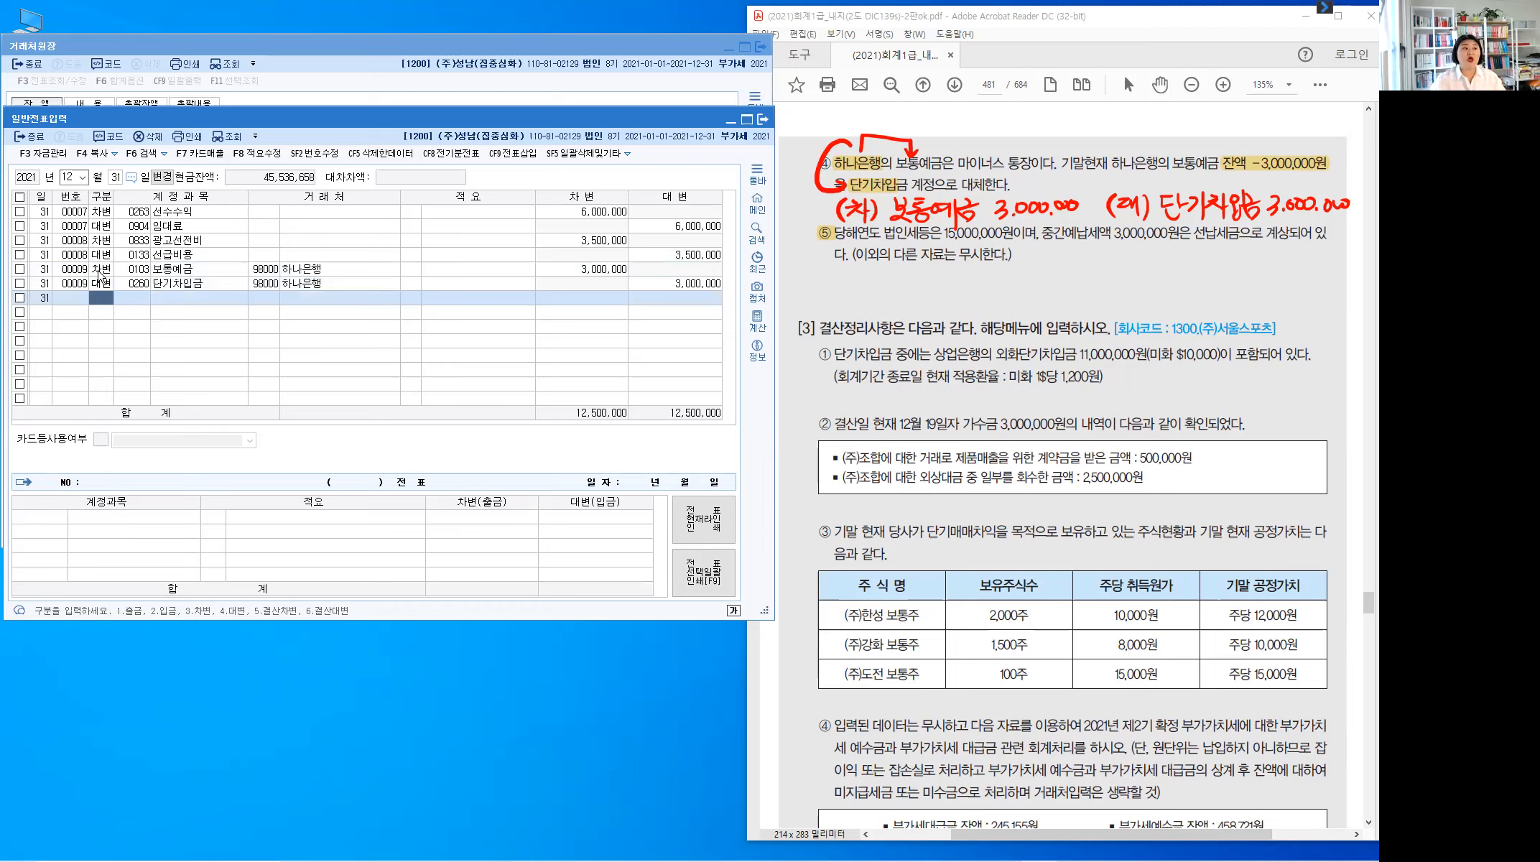
Refresh the 거래처원장 balances for 보통예금 to check 하나은행 after the voucher, and close the ledger
click(328, 51)
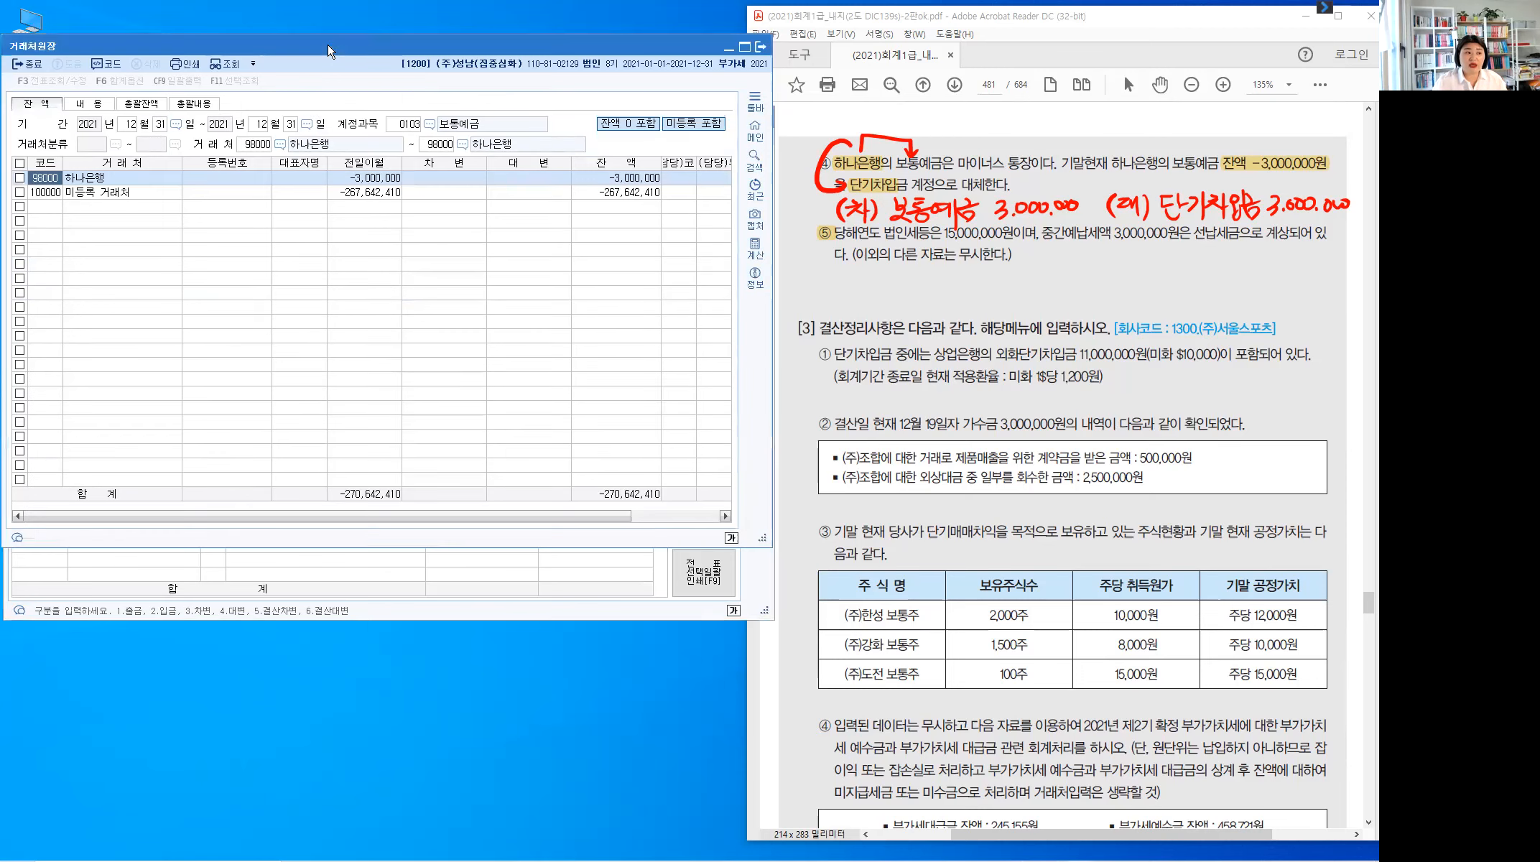
click(229, 64)
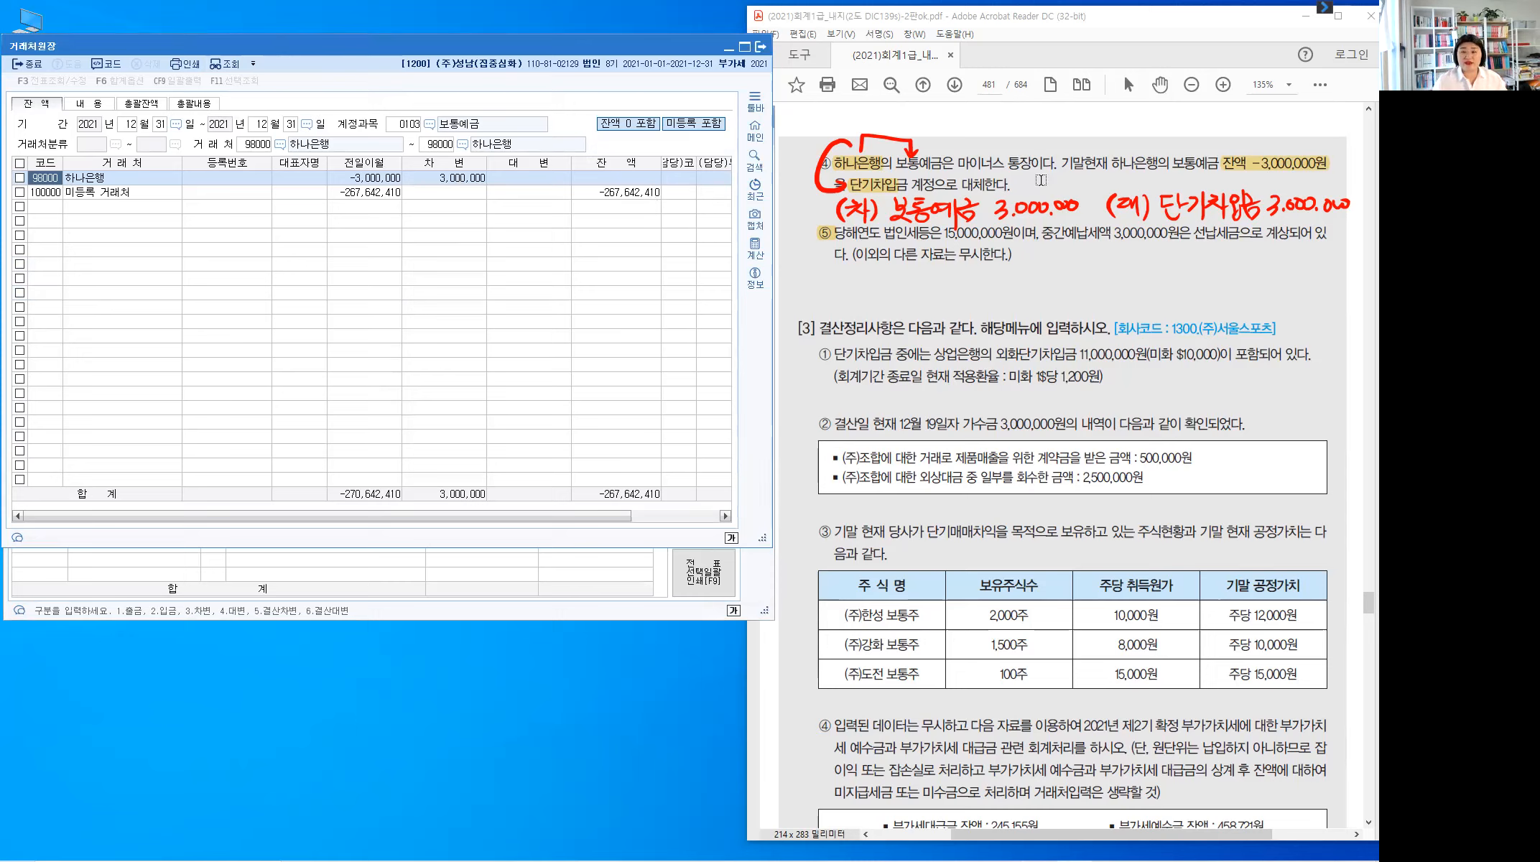
click(28, 66)
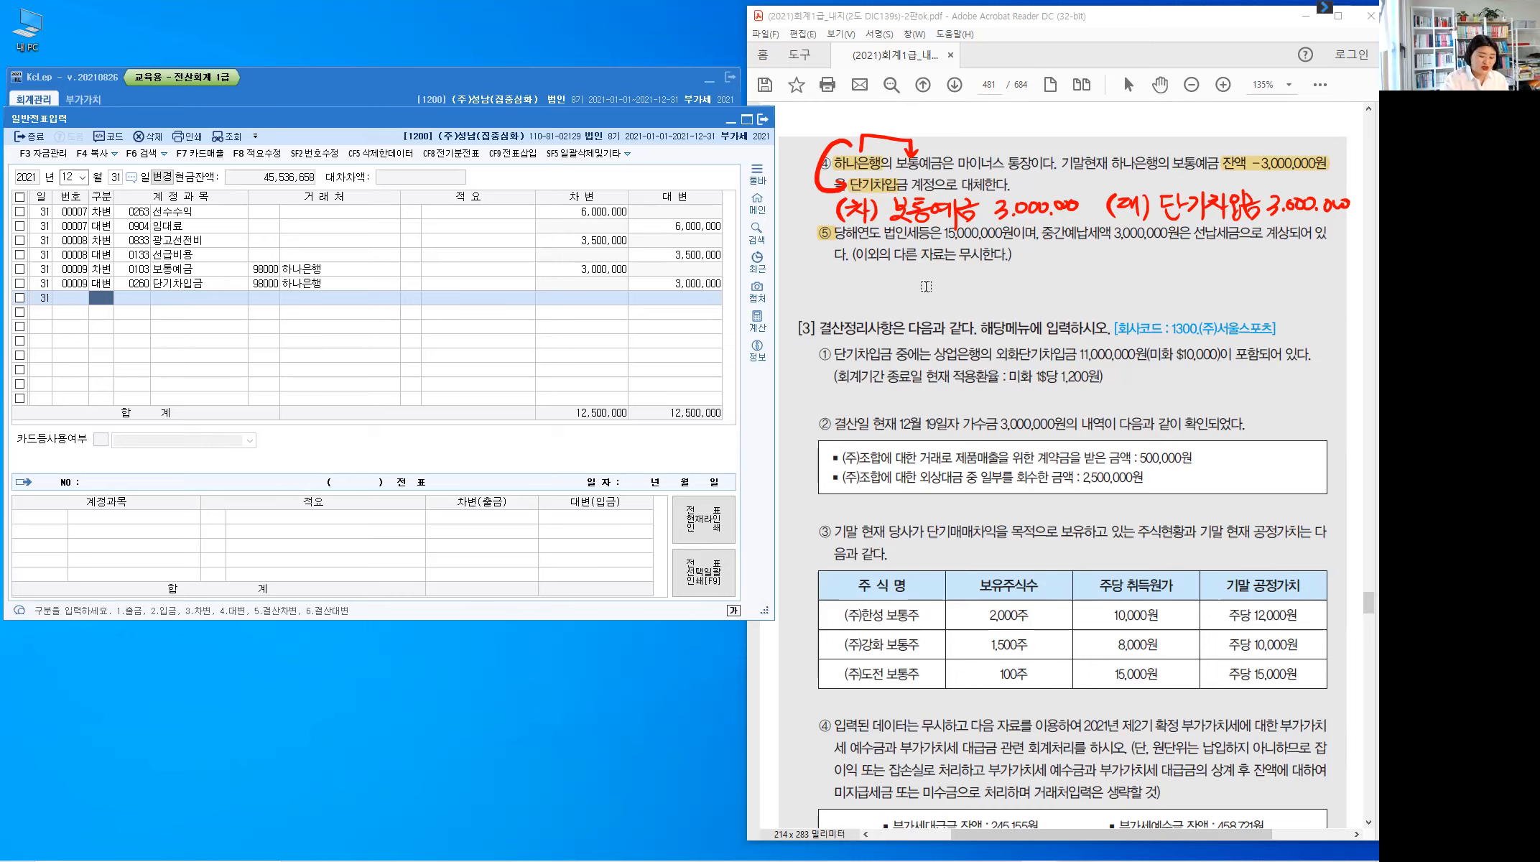
Clear the handwriting on item ④ and highlight 선납세금 and 법인세등 in item ⑤ of the PDF
key(Escape)
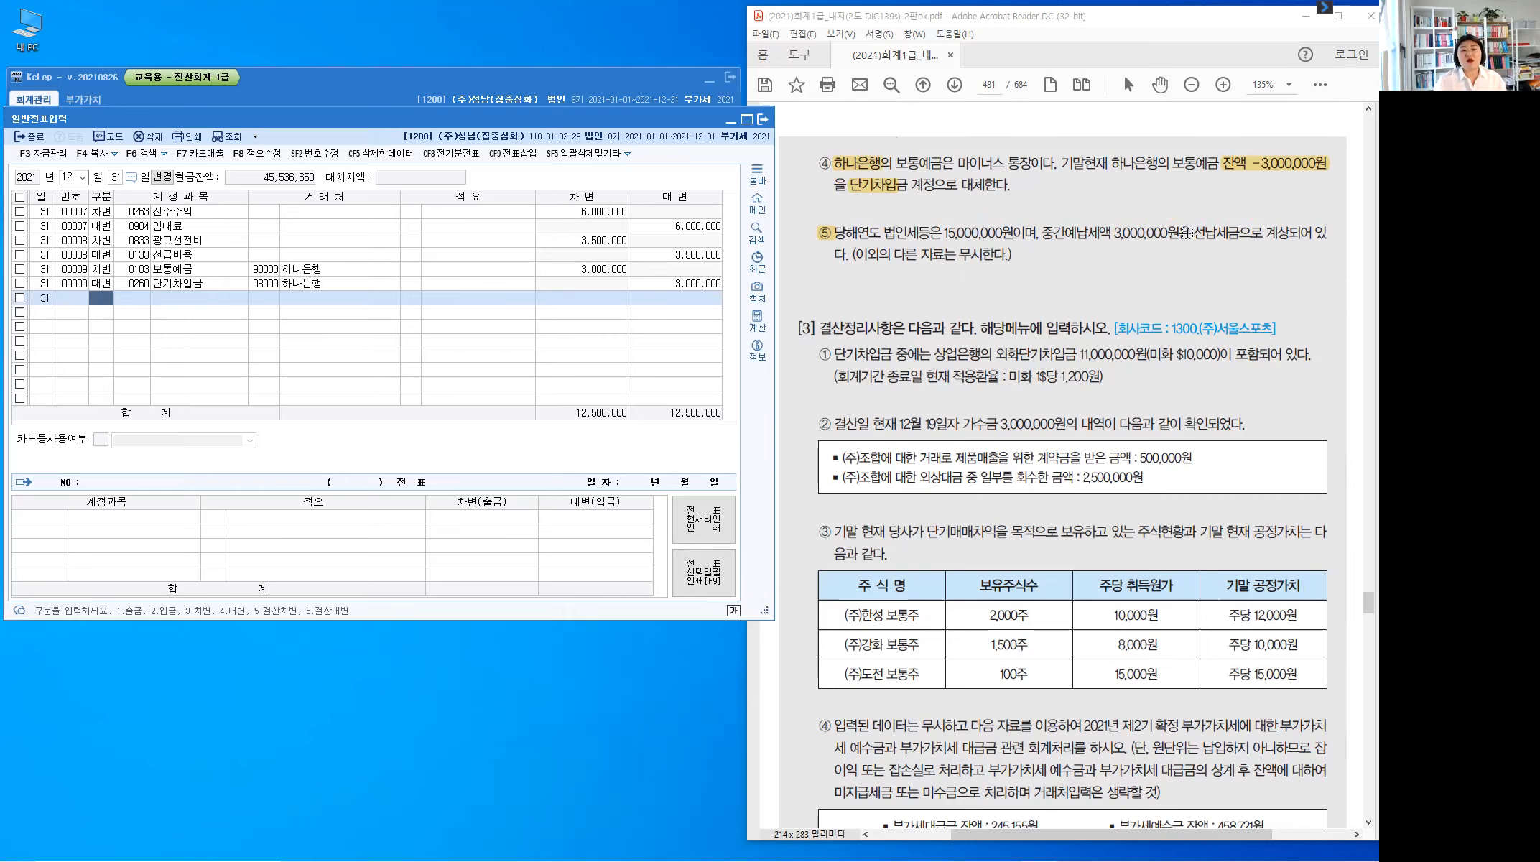
drag(1192, 234, 1240, 235)
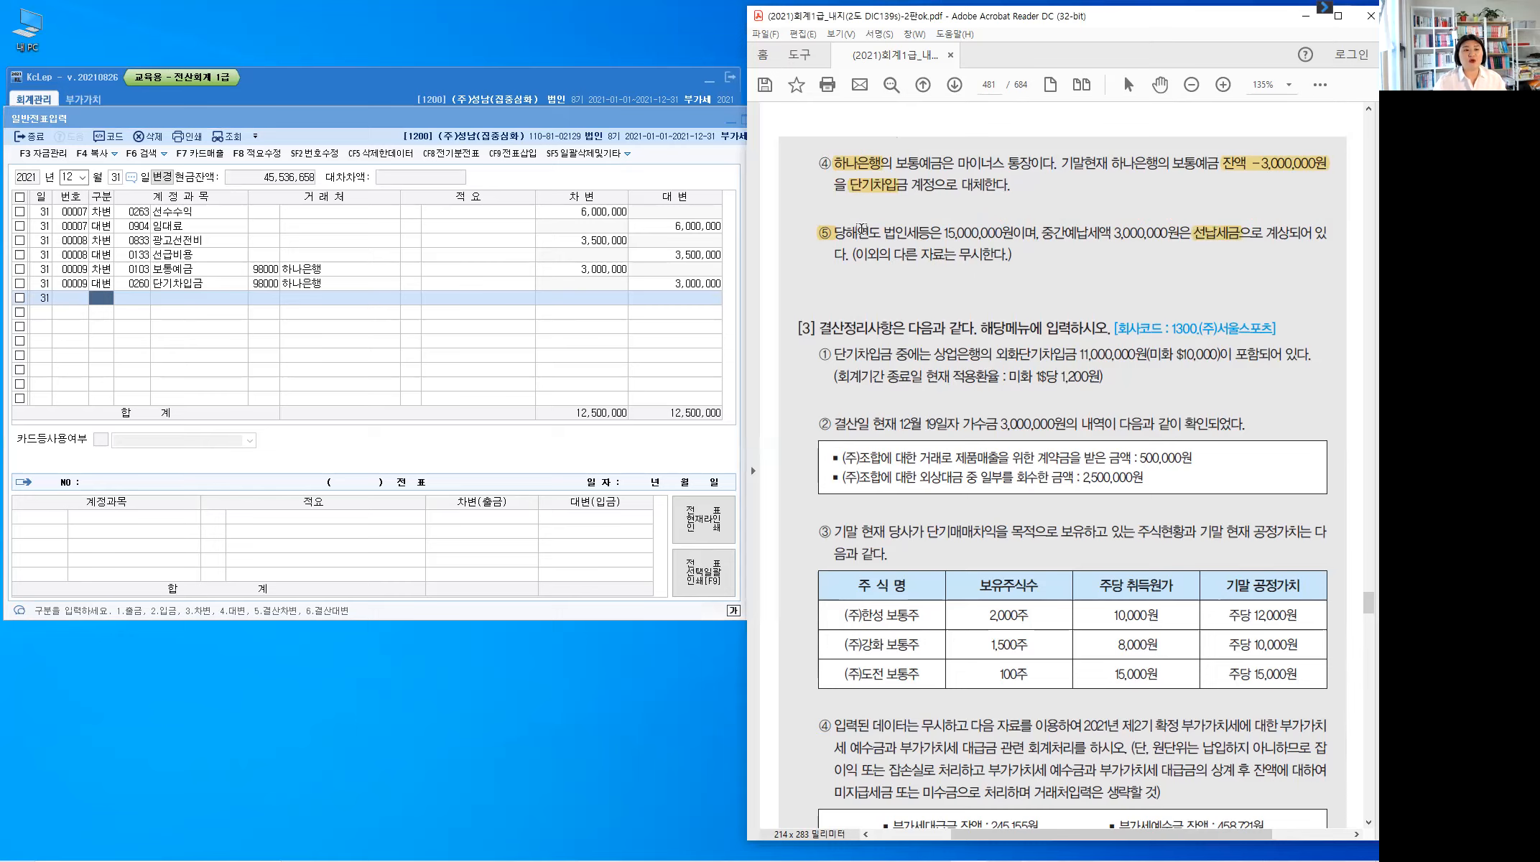
drag(883, 234, 921, 238)
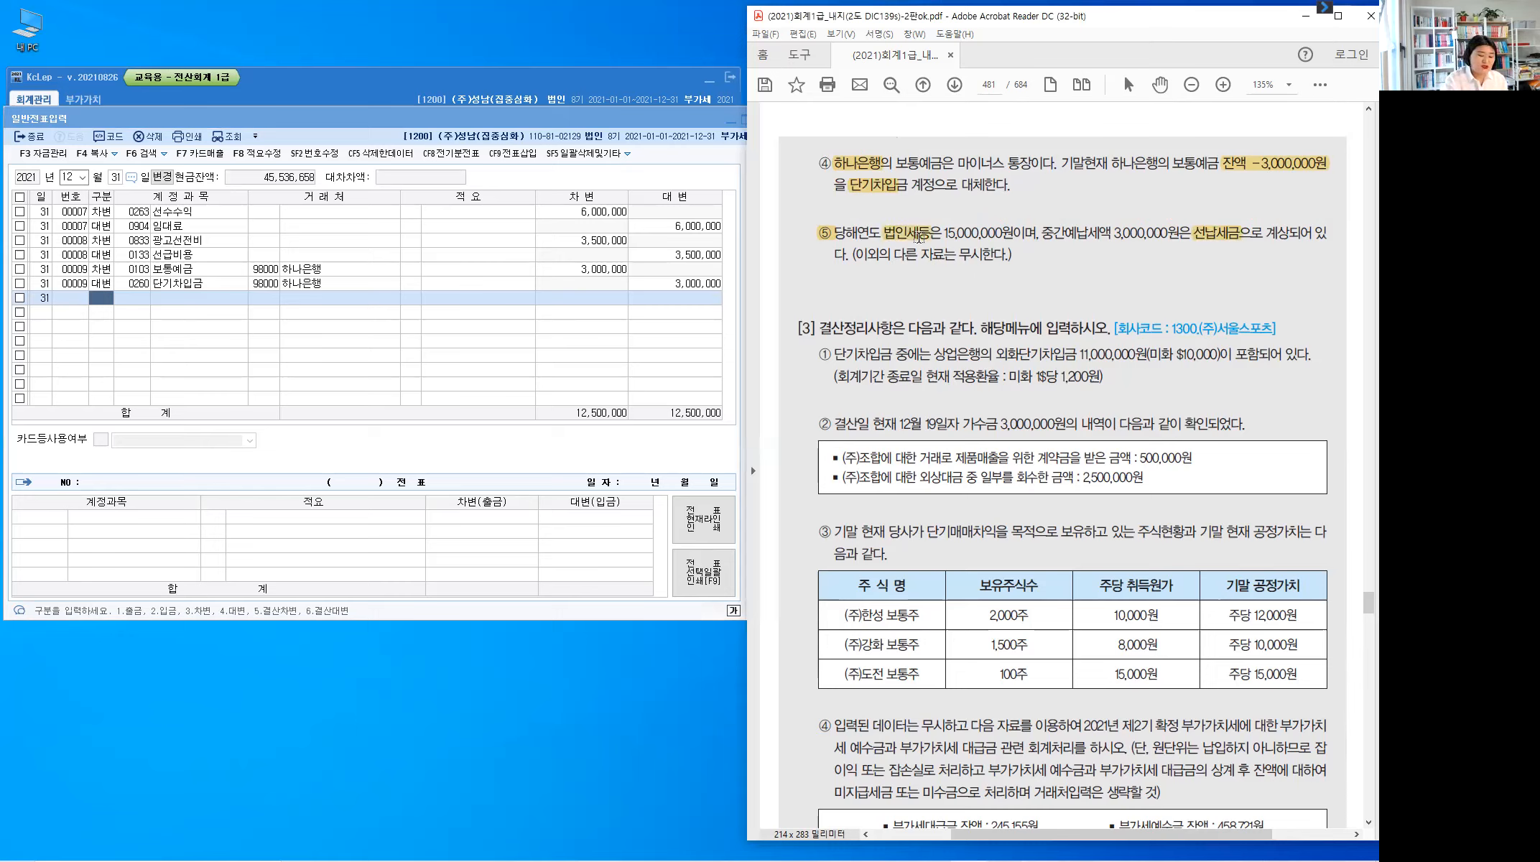
Handwrite the debit side, (차) 법인세등 15,000,000, in red below item ⑤
key(alt)
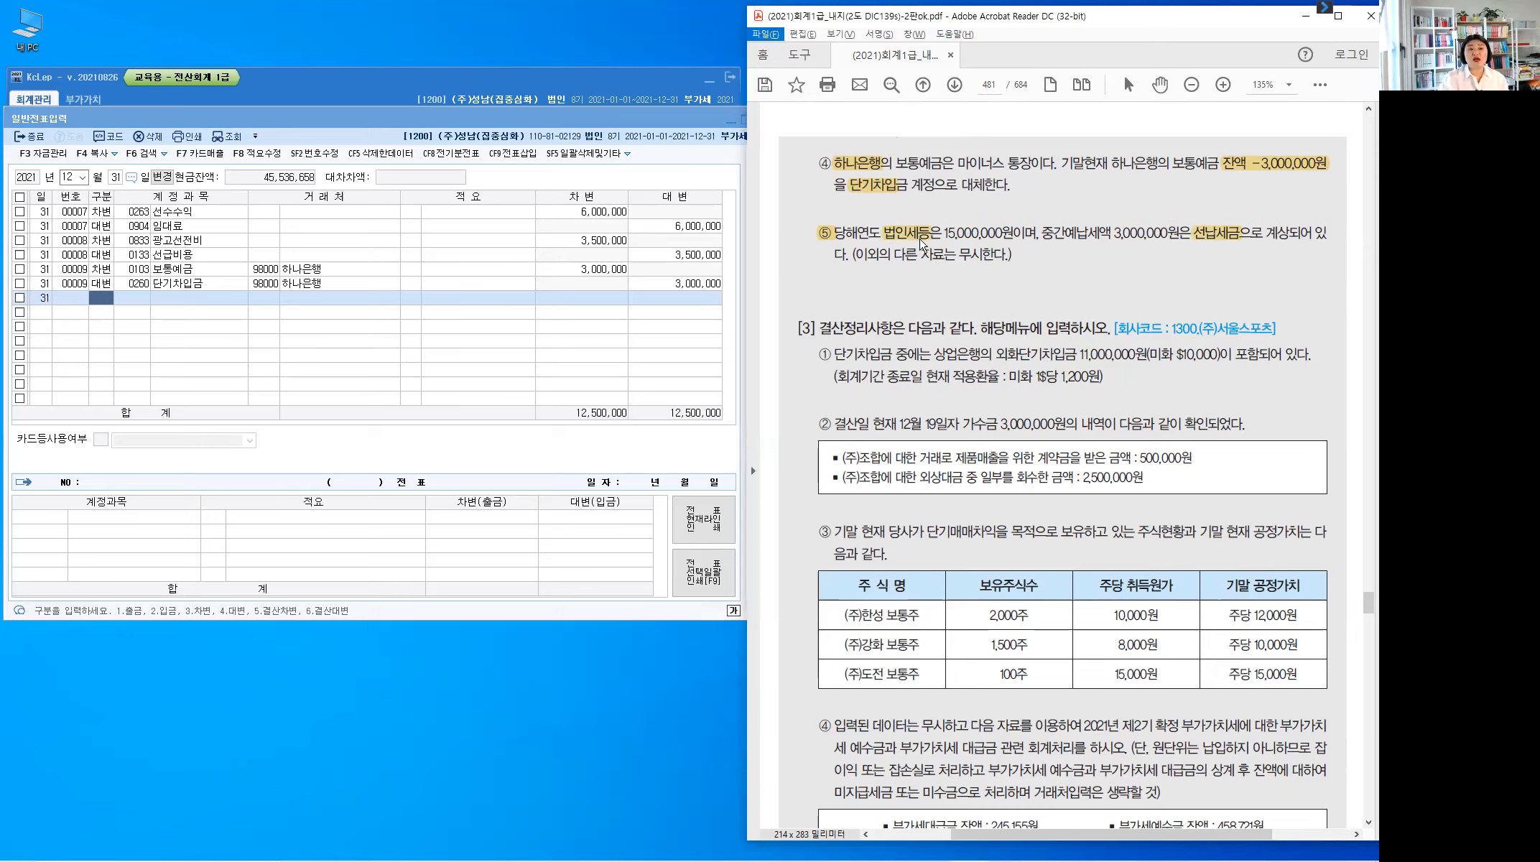
drag(853, 271, 856, 288)
drag(862, 280, 868, 287)
drag(873, 268, 870, 290)
mouse_move(871, 278)
mouse_down()
mouse_move(878, 293)
mouse_move(897, 281)
mouse_up()
drag(903, 270, 902, 281)
drag(910, 269, 909, 283)
drag(899, 284, 919, 274)
drag(931, 269, 930, 285)
drag(918, 284, 934, 289)
drag(938, 280, 951, 279)
drag(950, 271, 950, 289)
mouse_move(956, 270)
mouse_down()
mouse_move(955, 291)
mouse_move(970, 275)
mouse_up()
drag(958, 281, 971, 280)
drag(962, 284, 996, 290)
drag(998, 272, 1034, 278)
click(1013, 289)
drag(1043, 278, 1045, 278)
click(1051, 289)
drag(1060, 279, 1071, 278)
Handwrite the credit side, (대) 선납세금 3,000,000 and 미지급세금 12,000,000, beside the debit entry of item ⑤
drag(1079, 277, 1131, 291)
drag(1132, 284, 1140, 294)
mouse_move(1147, 273)
mouse_down()
mouse_move(1148, 297)
mouse_move(1164, 291)
mouse_up()
drag(1168, 282, 1174, 291)
drag(1172, 282, 1179, 282)
mouse_move(1180, 272)
mouse_down()
mouse_move(1181, 295)
mouse_move(1202, 293)
mouse_up()
drag(1211, 275, 1206, 289)
drag(1212, 282, 1220, 281)
drag(1220, 273, 1220, 290)
drag(1225, 270, 1237, 290)
drag(1230, 283, 1338, 278)
click(1275, 287)
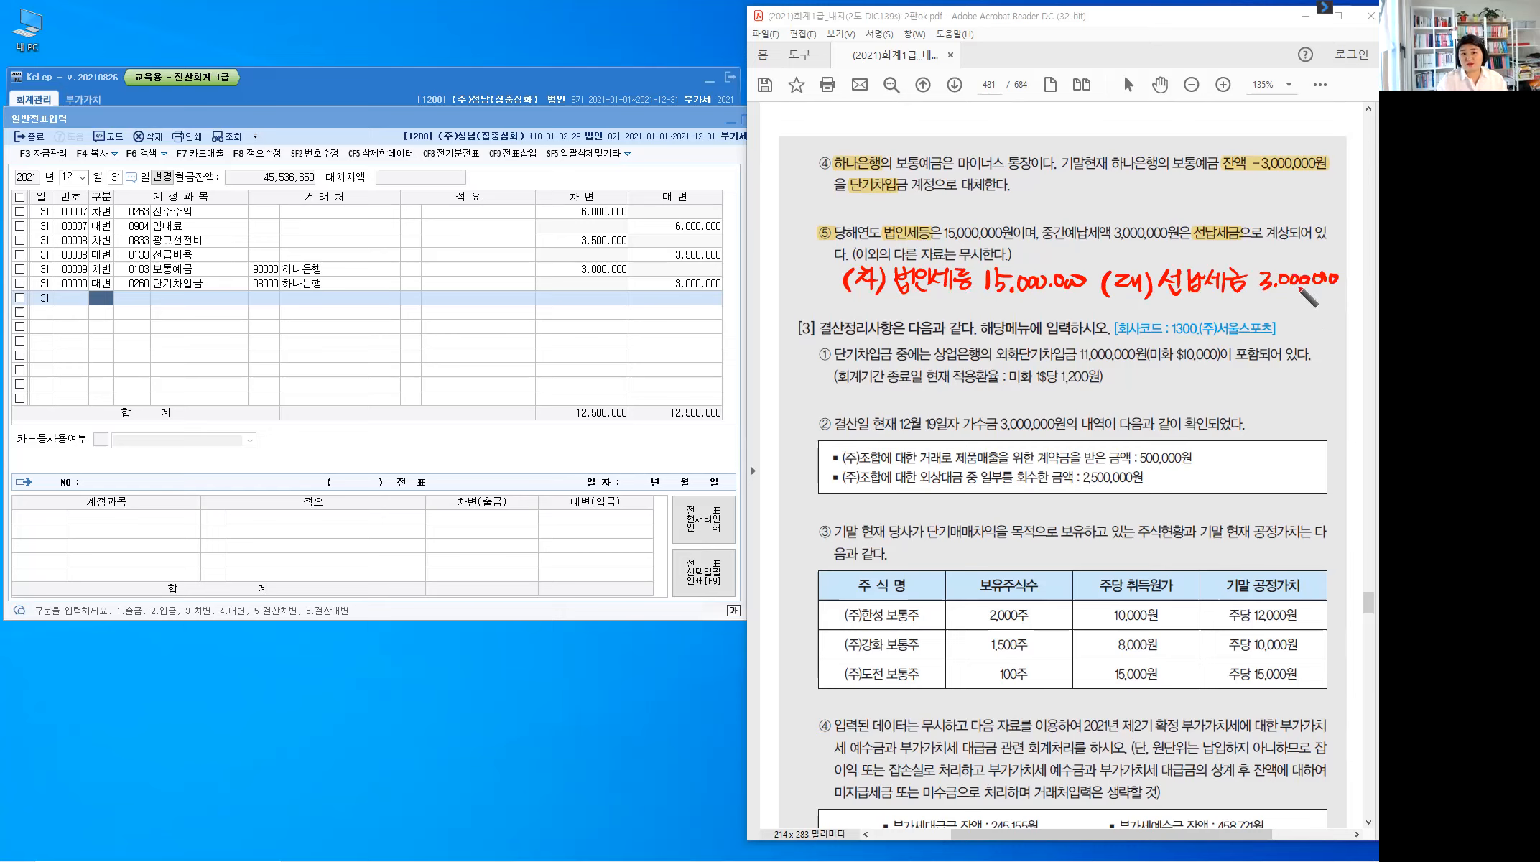
mouse_move(1169, 307)
mouse_down()
mouse_move(1229, 320)
mouse_move(1248, 299)
mouse_move(1268, 334)
mouse_move(1341, 310)
mouse_move(1315, 316)
mouse_up()
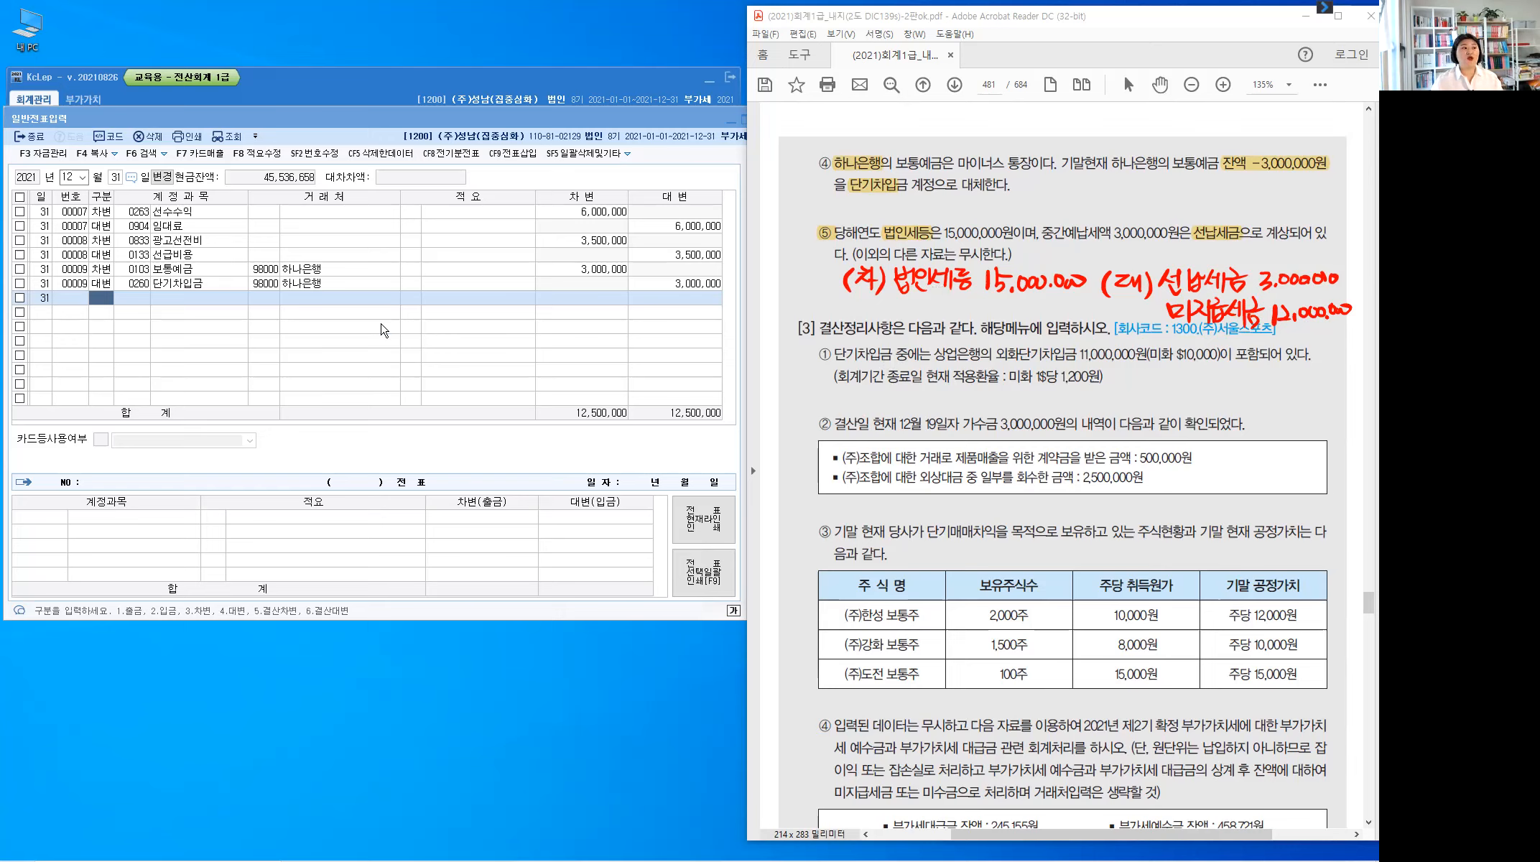
Close the 일반전표입력 window and open 결산자료입력 for the period January to December 2021
click(13, 133)
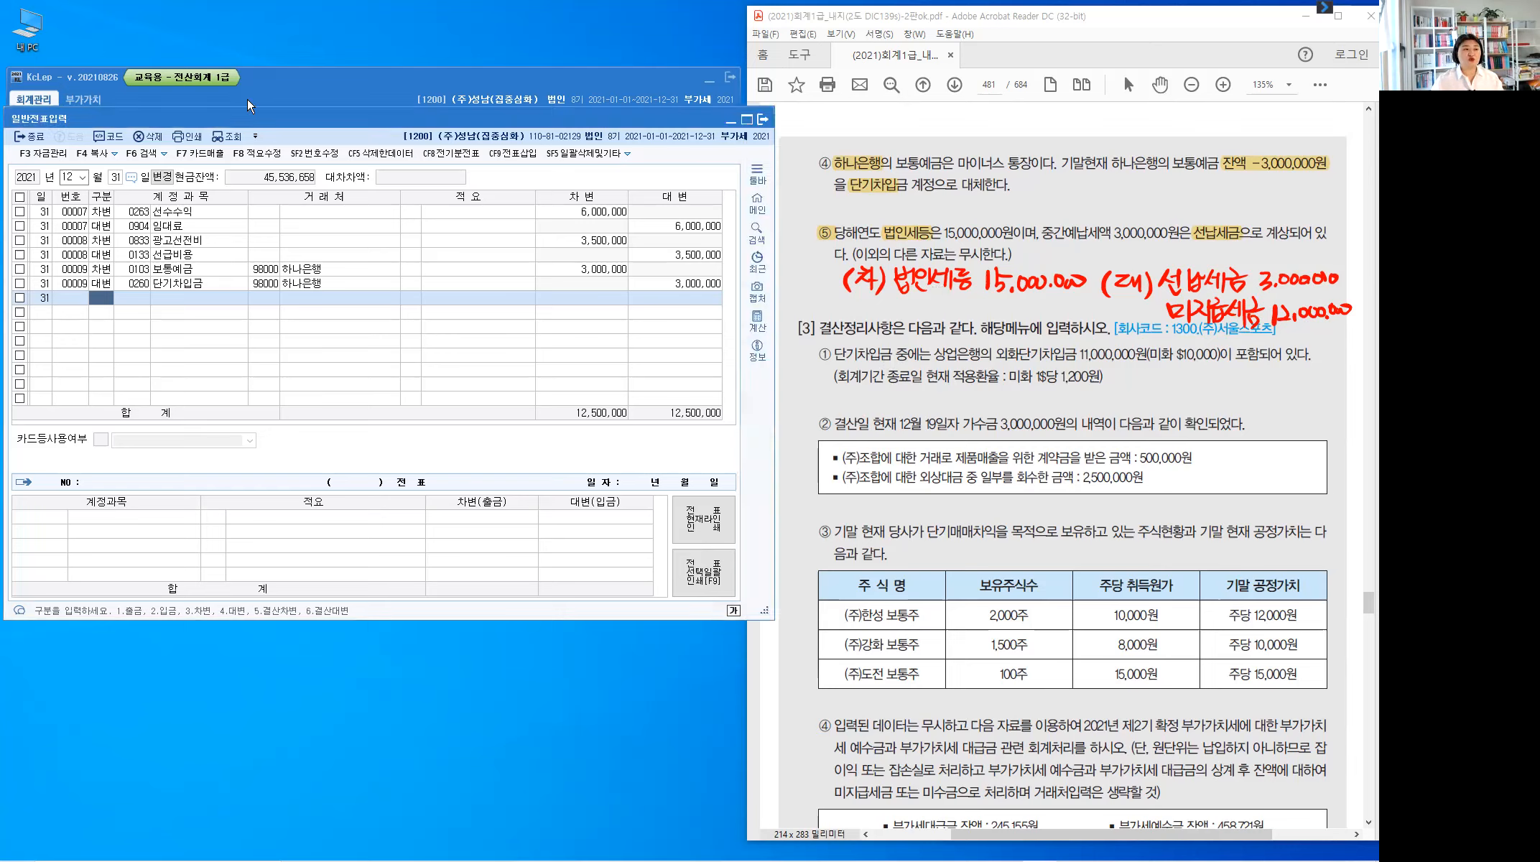
key(Escape)
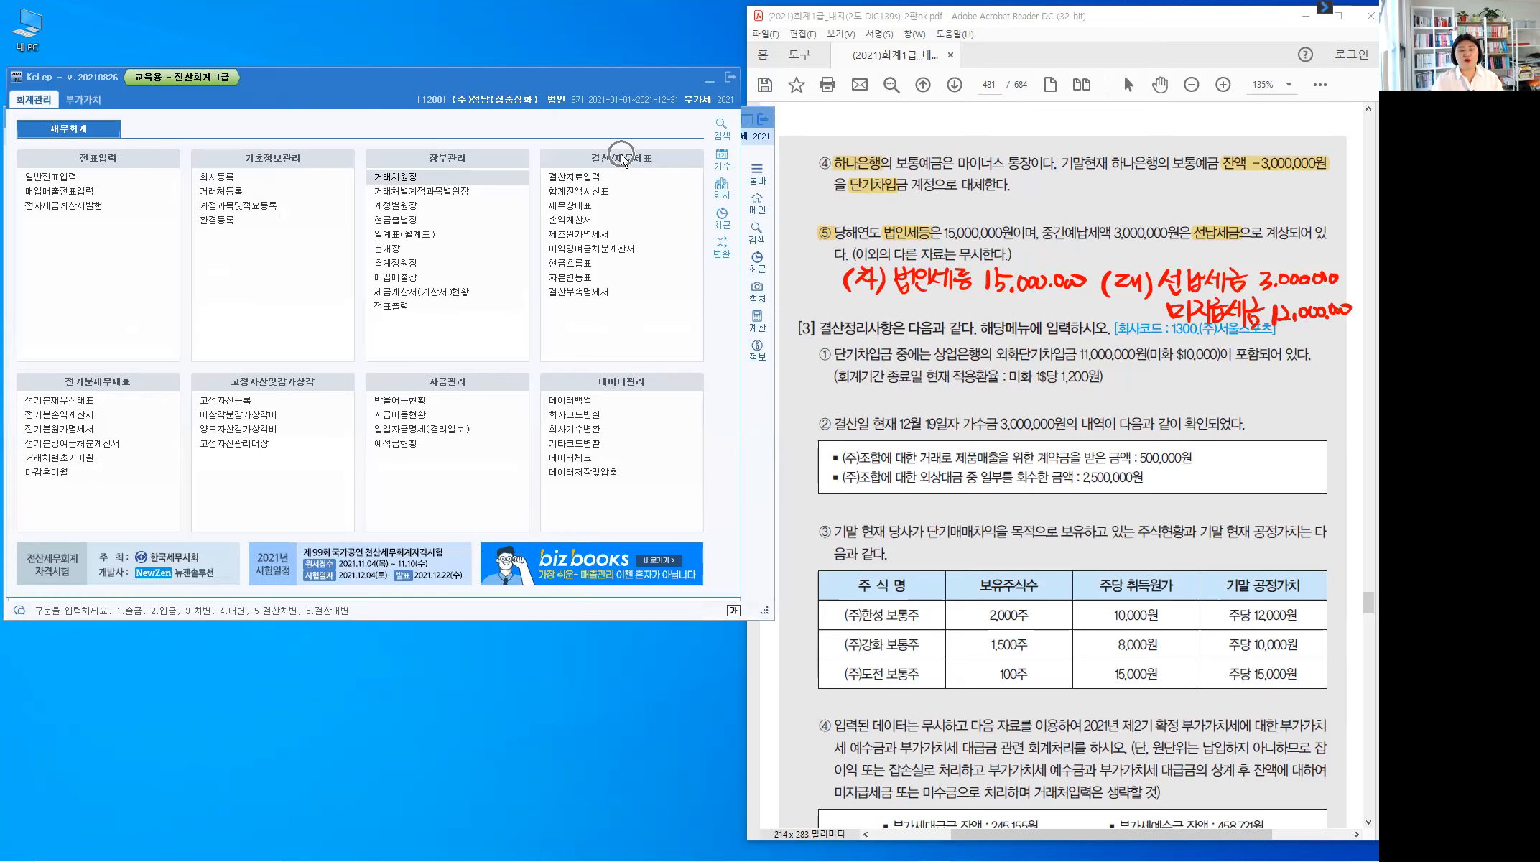
click(632, 277)
click(582, 181)
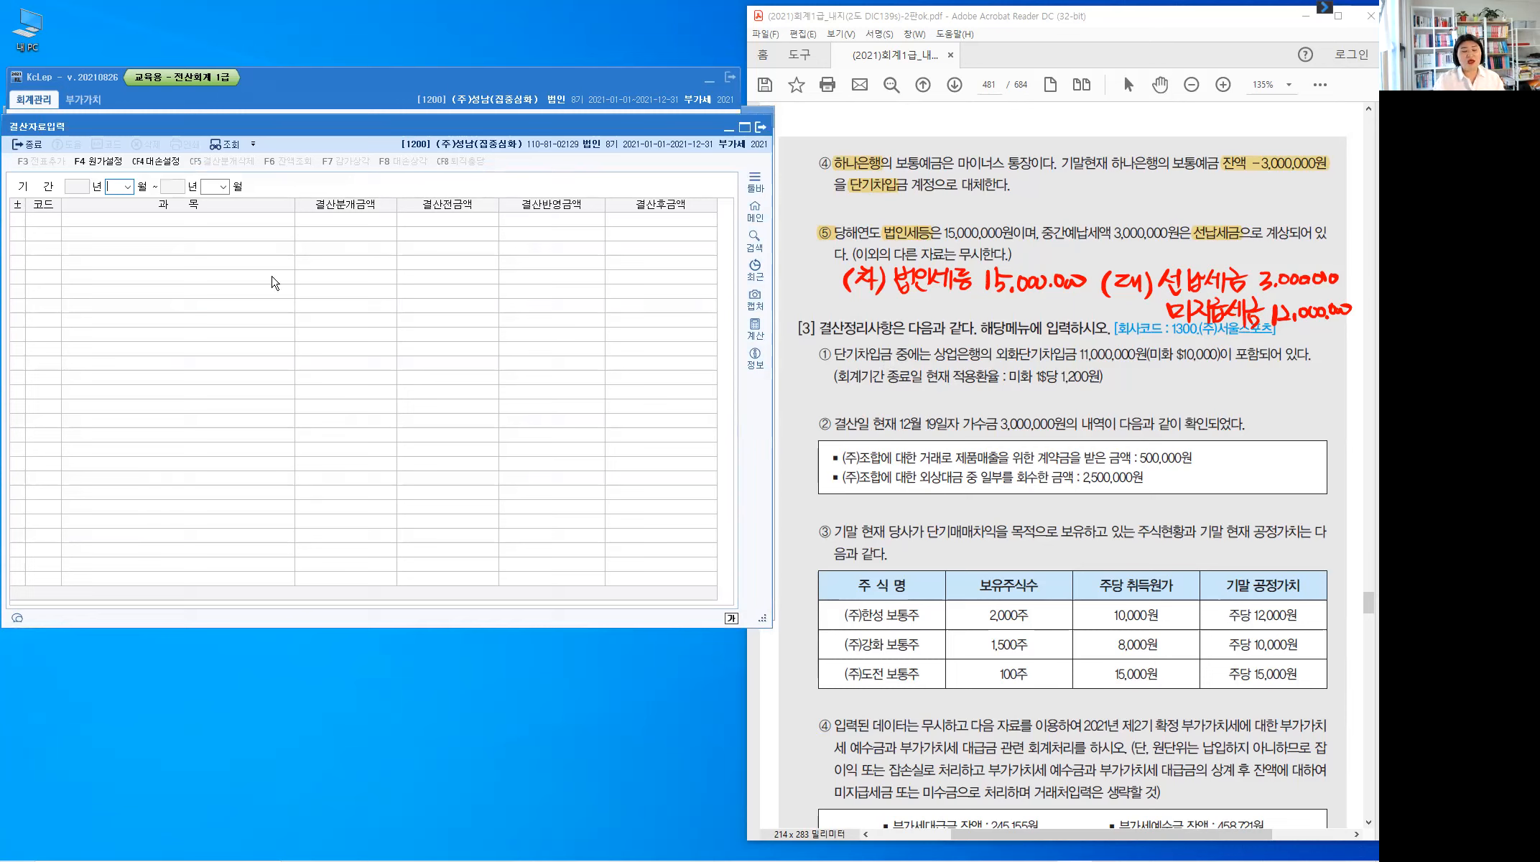
text(01)
text(12)
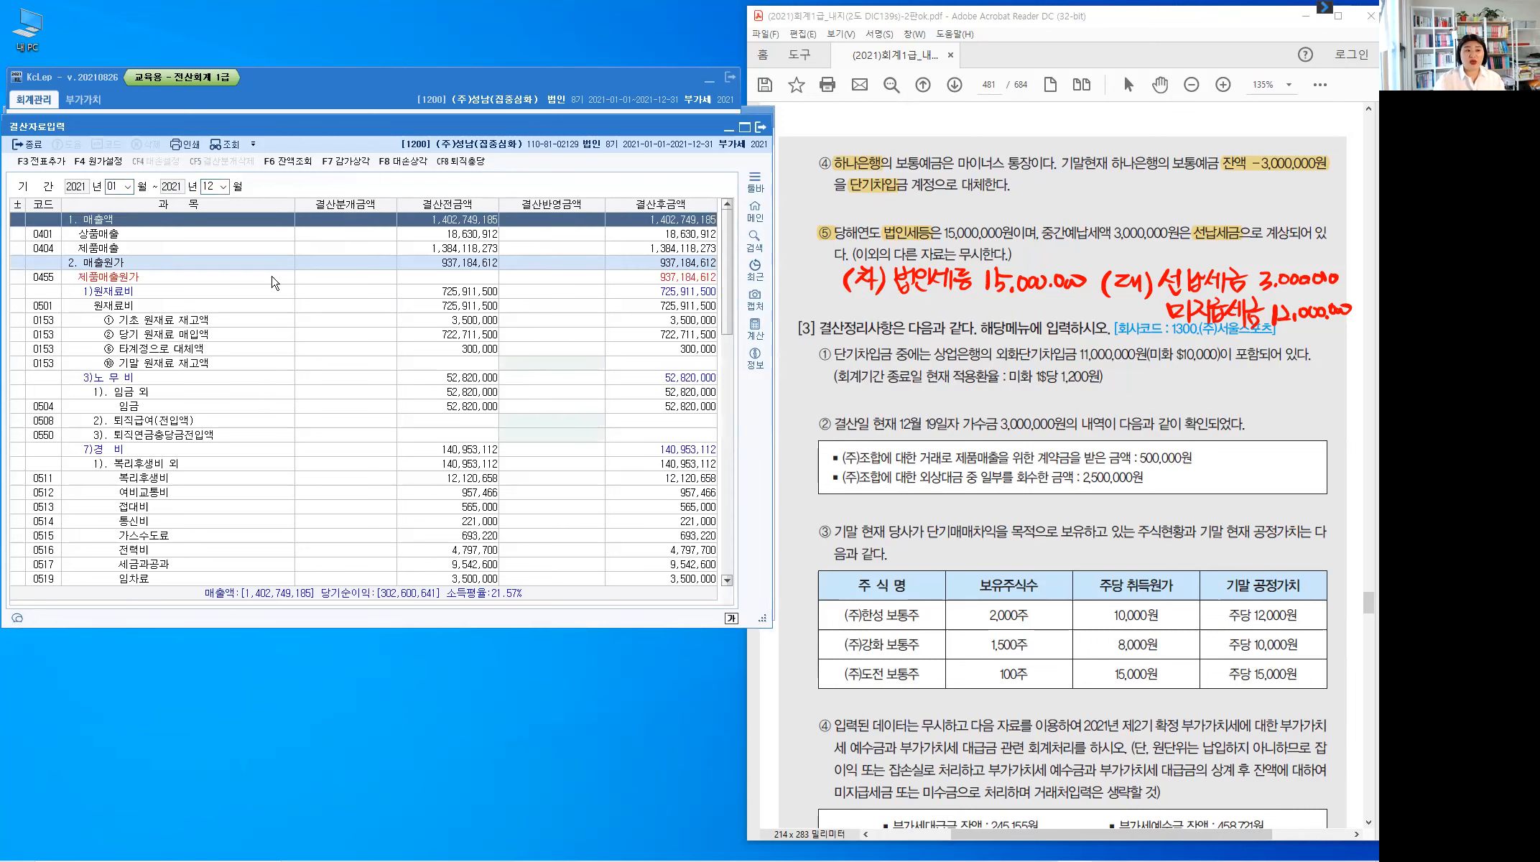
Enter 6,000,000 as the 결산반영금액 of 기말 원재료 재고액 under 제품매출원가, following item ② of the PDF
click(998, 405)
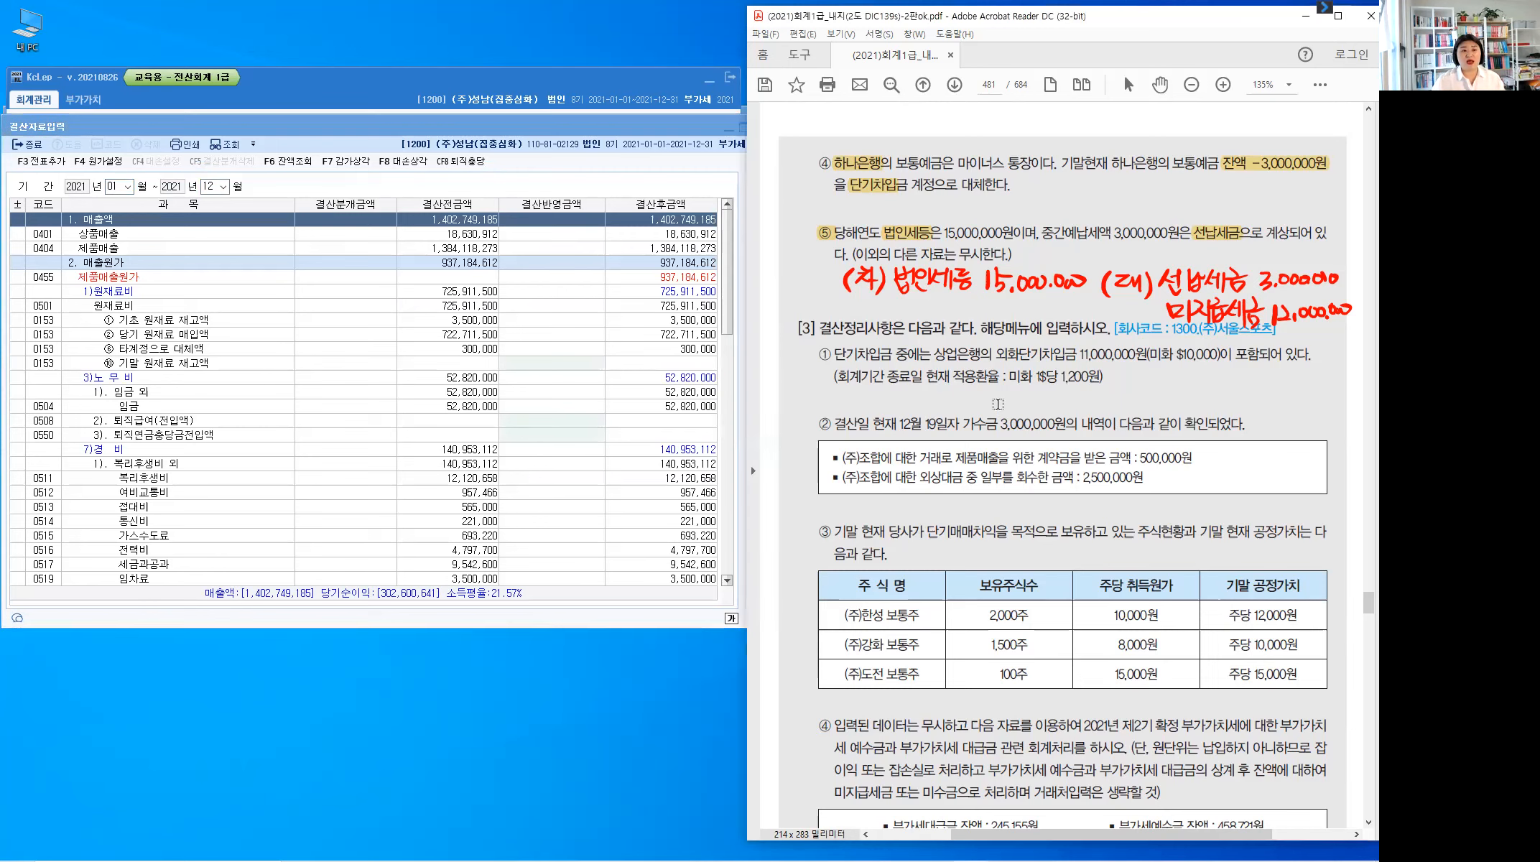
scroll(998, 404, up, 3)
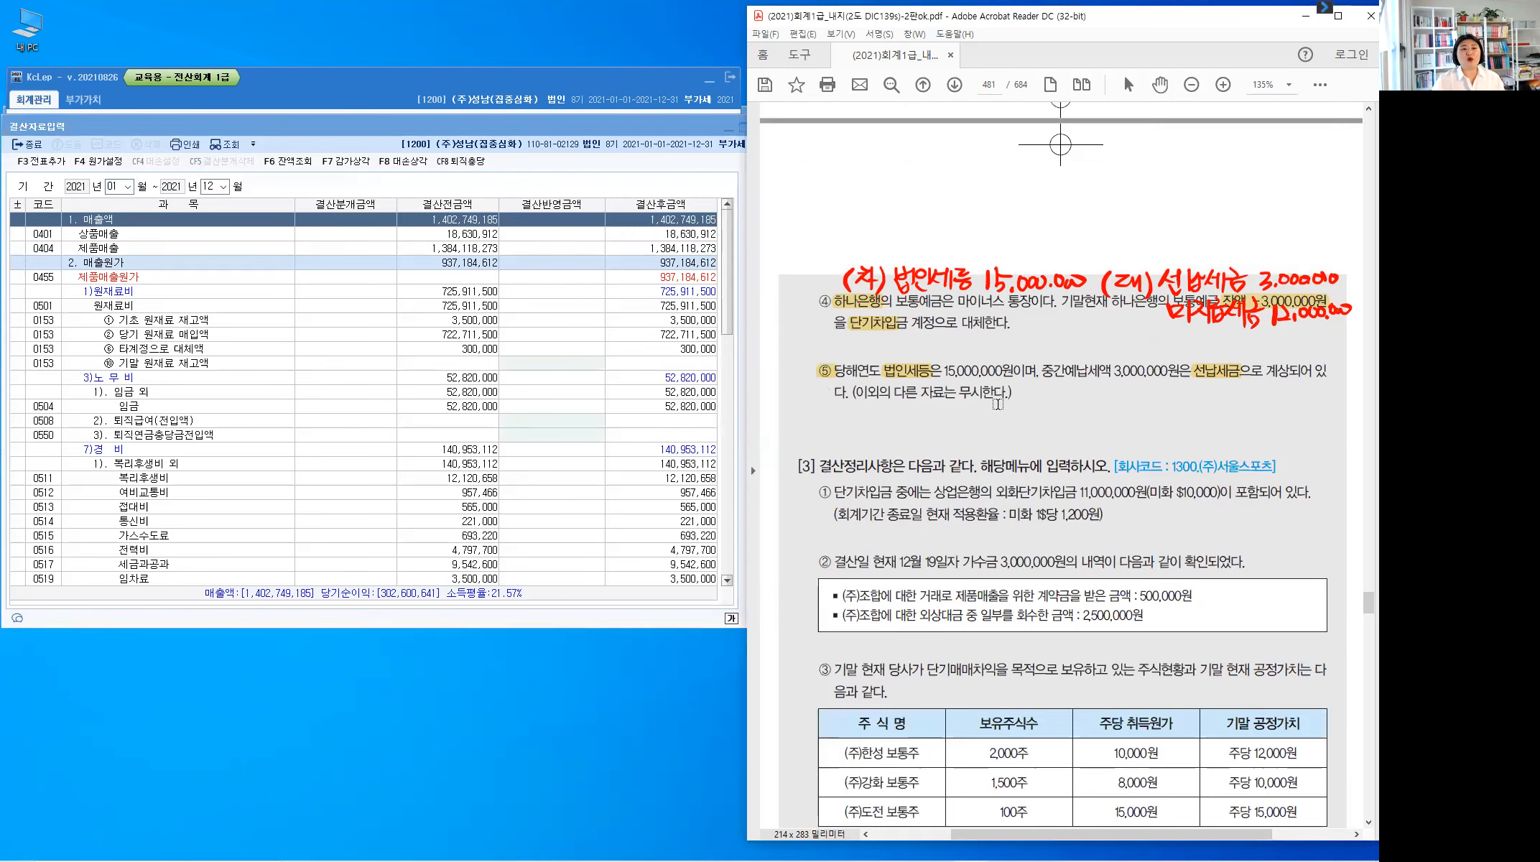
scroll(998, 404, up, 6)
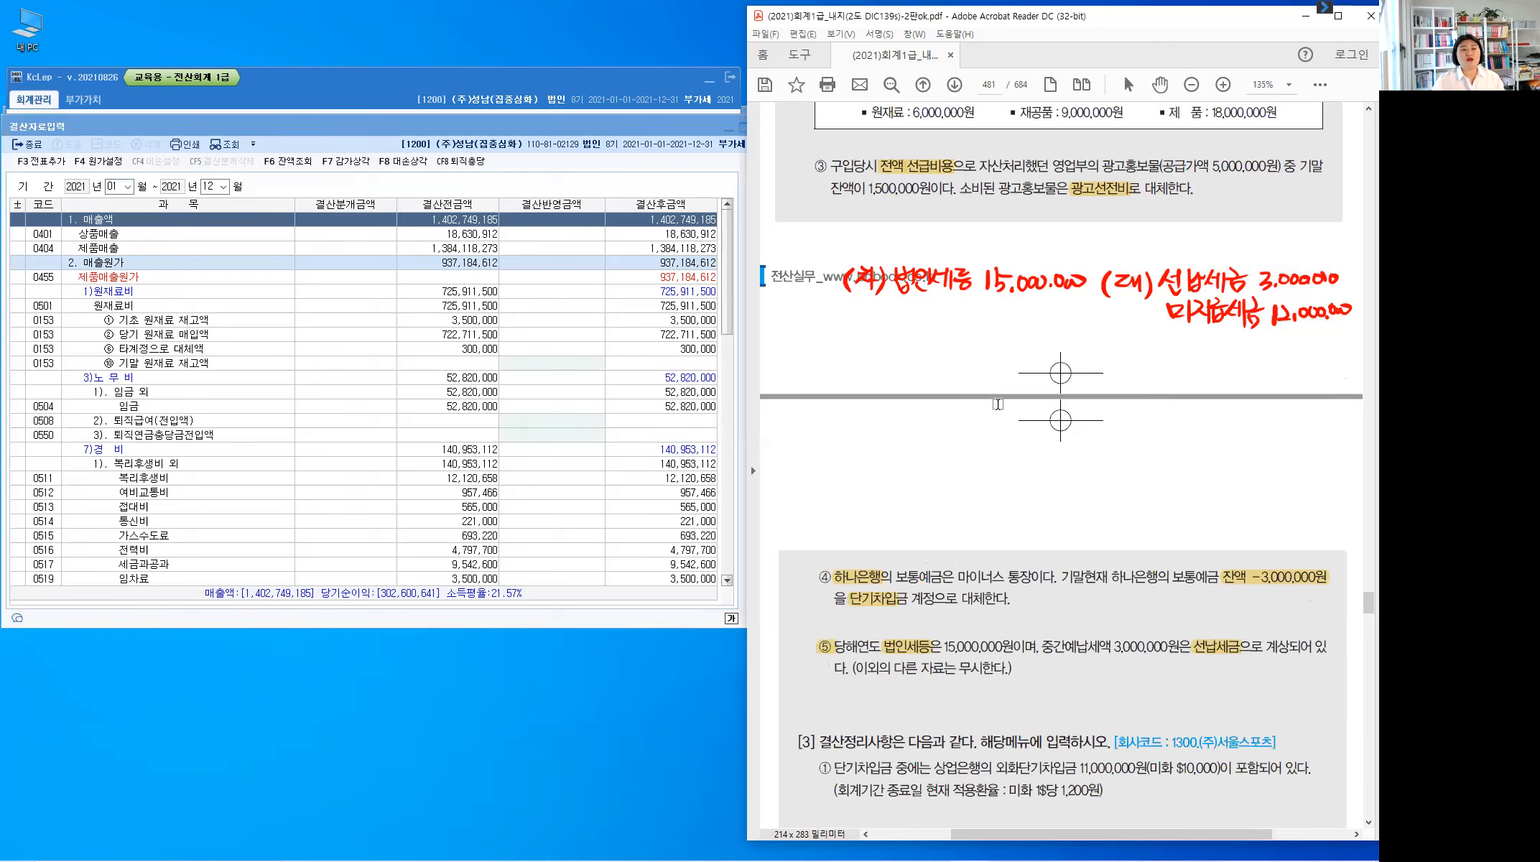
scroll(998, 404, up, 2)
scroll(1011, 421, down, 1)
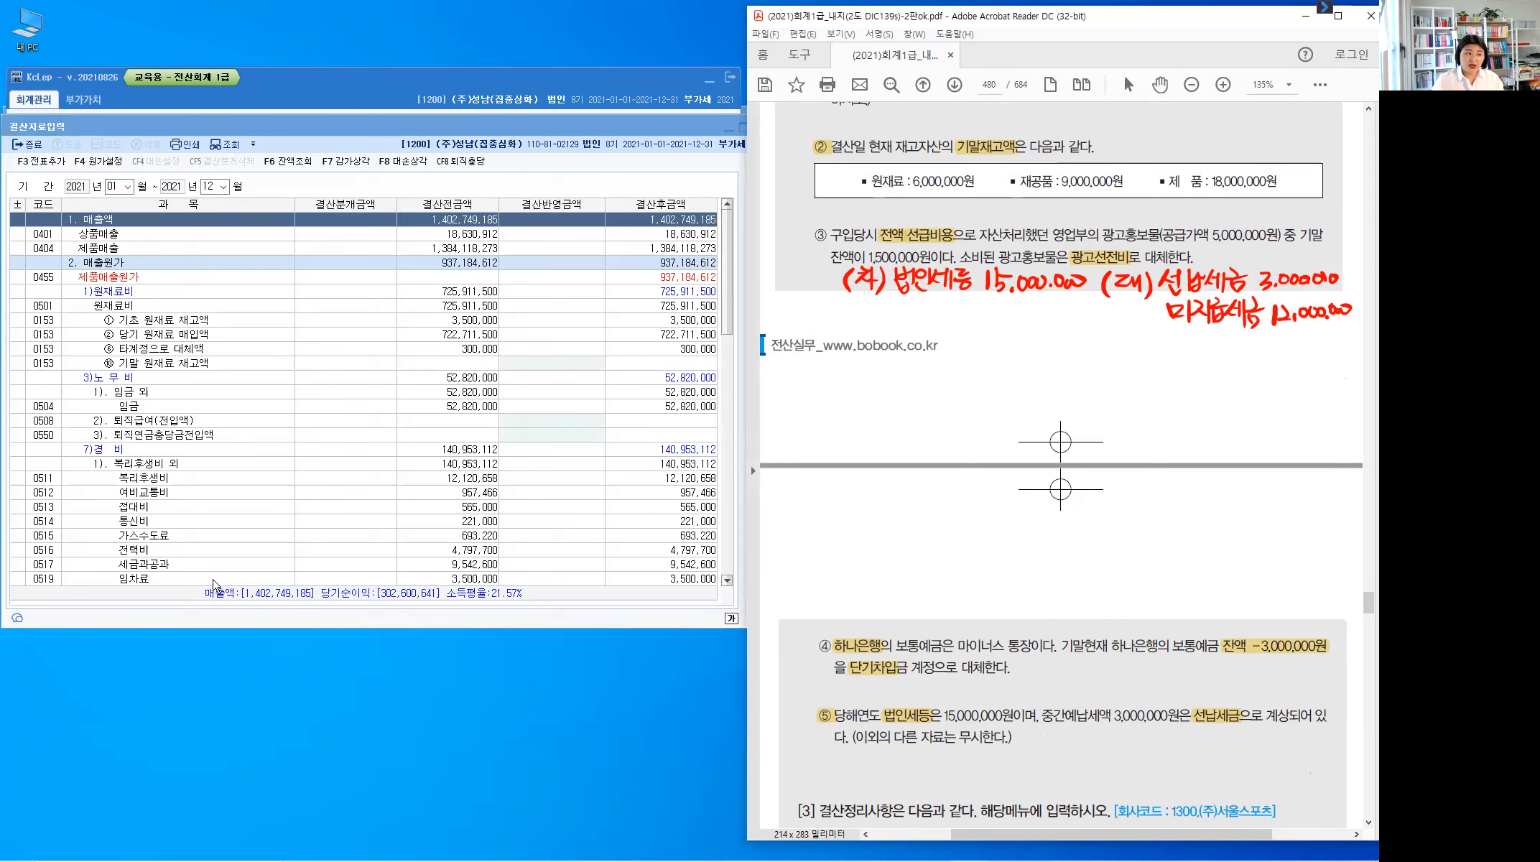
click(130, 266)
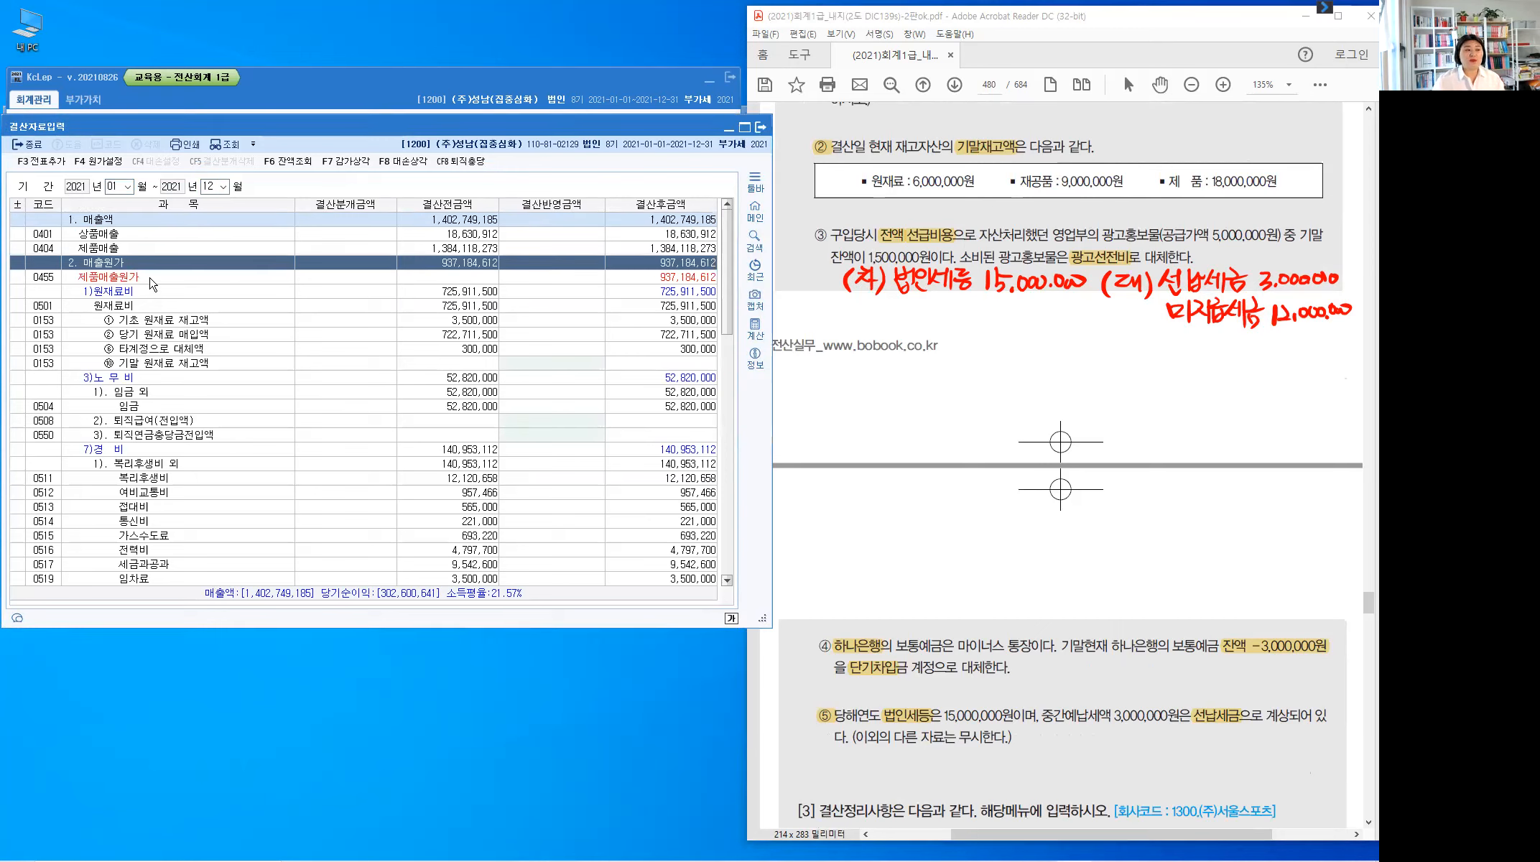
click(160, 276)
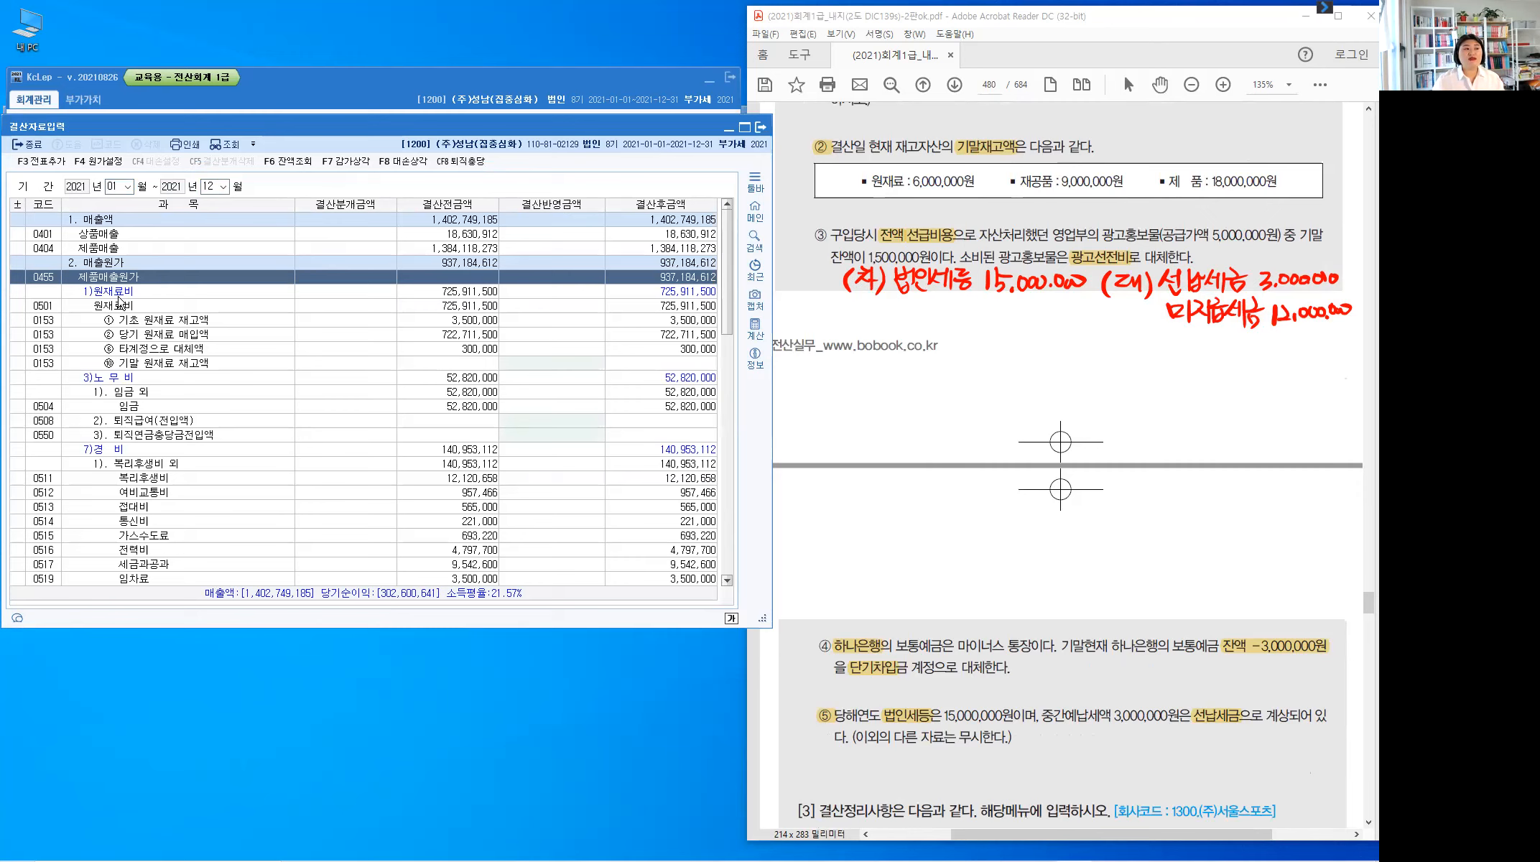
key(ctrl)
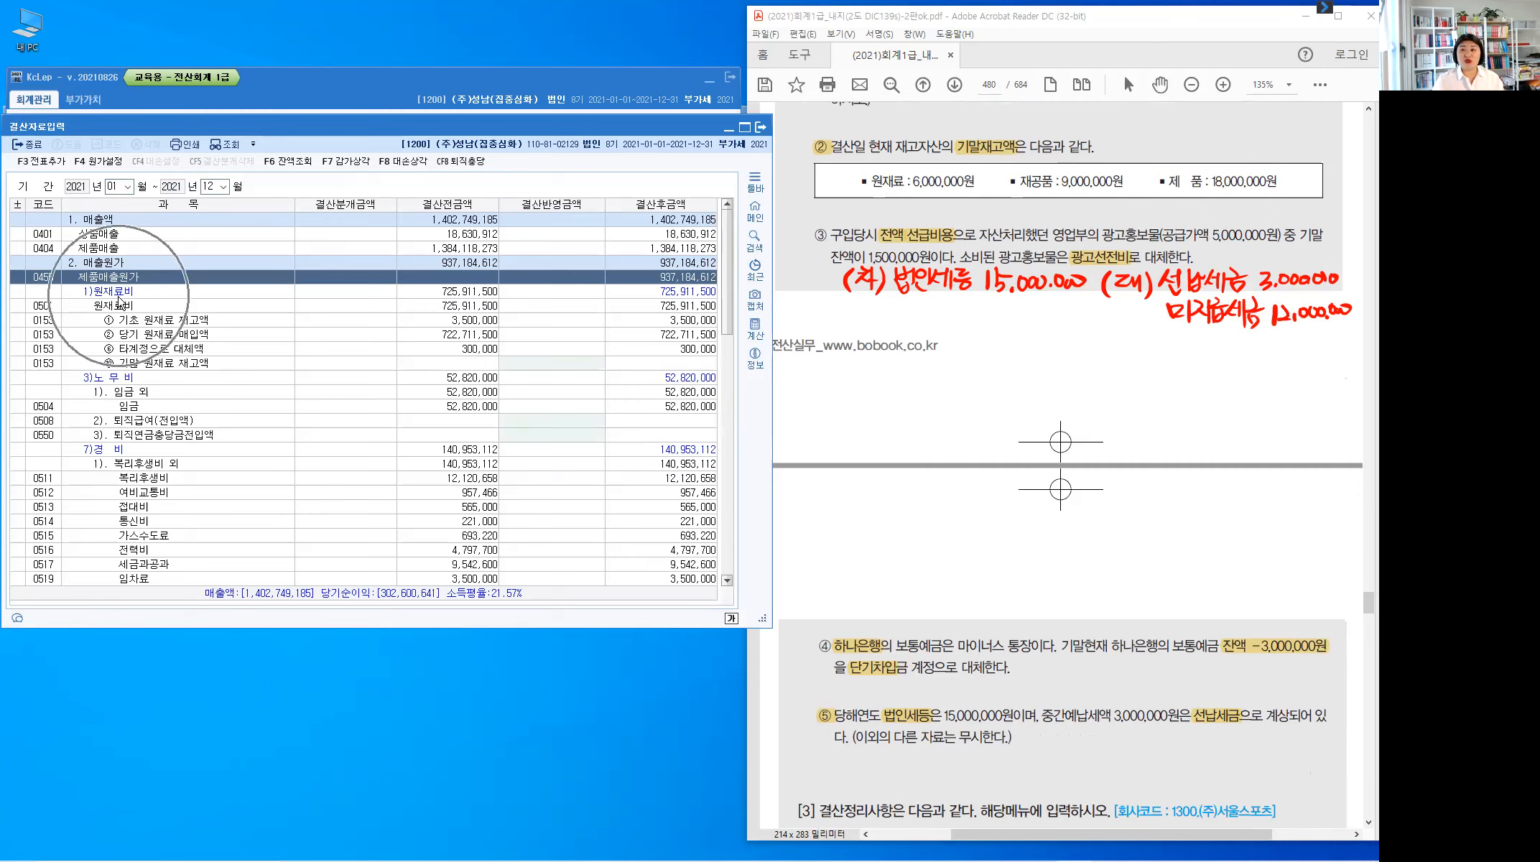
click(124, 294)
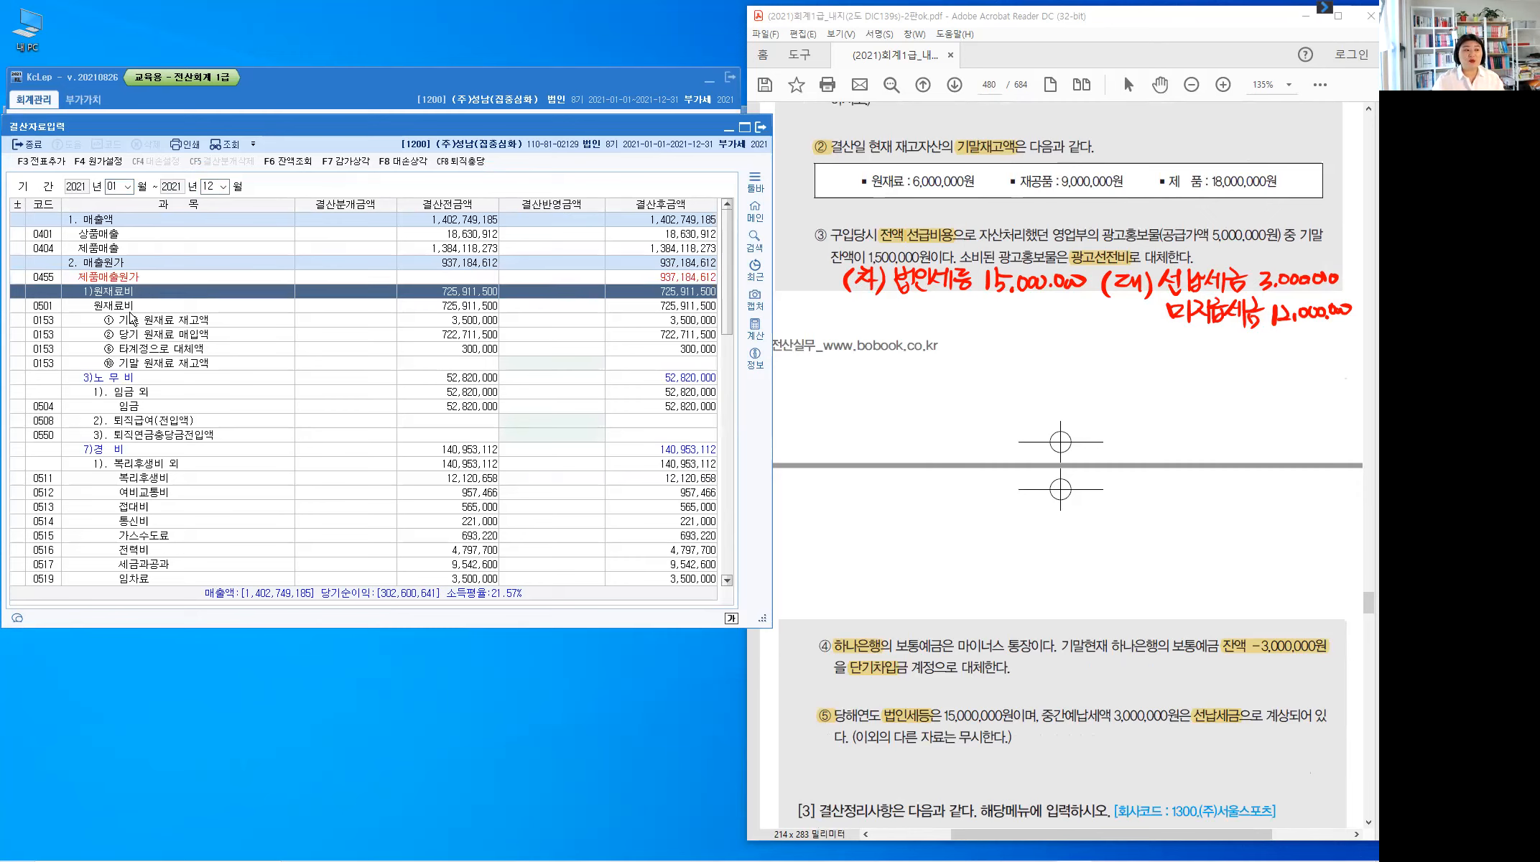
click(130, 307)
key(ctrl)
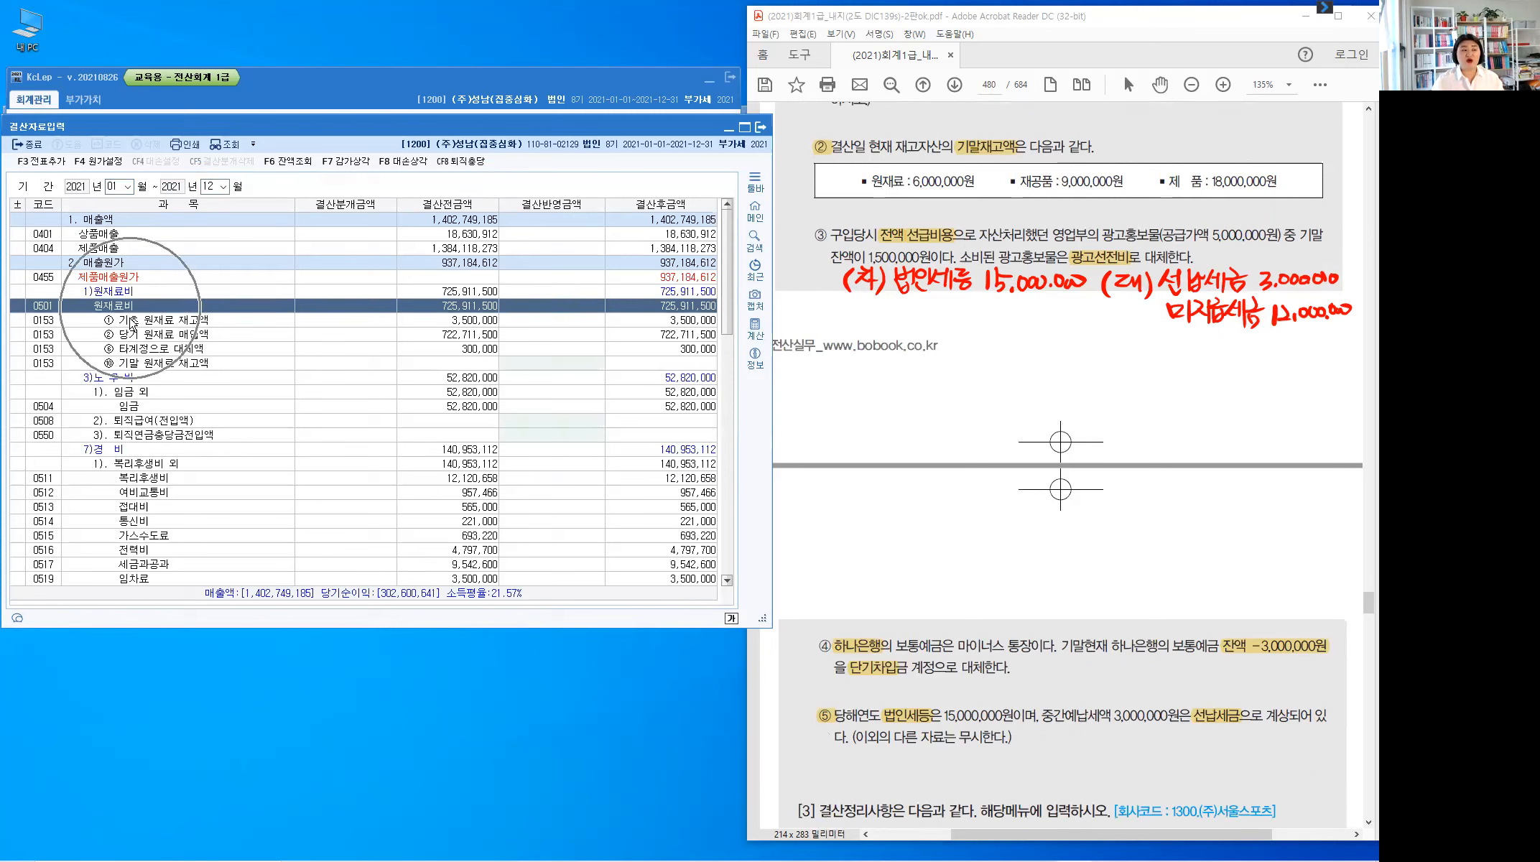
click(155, 363)
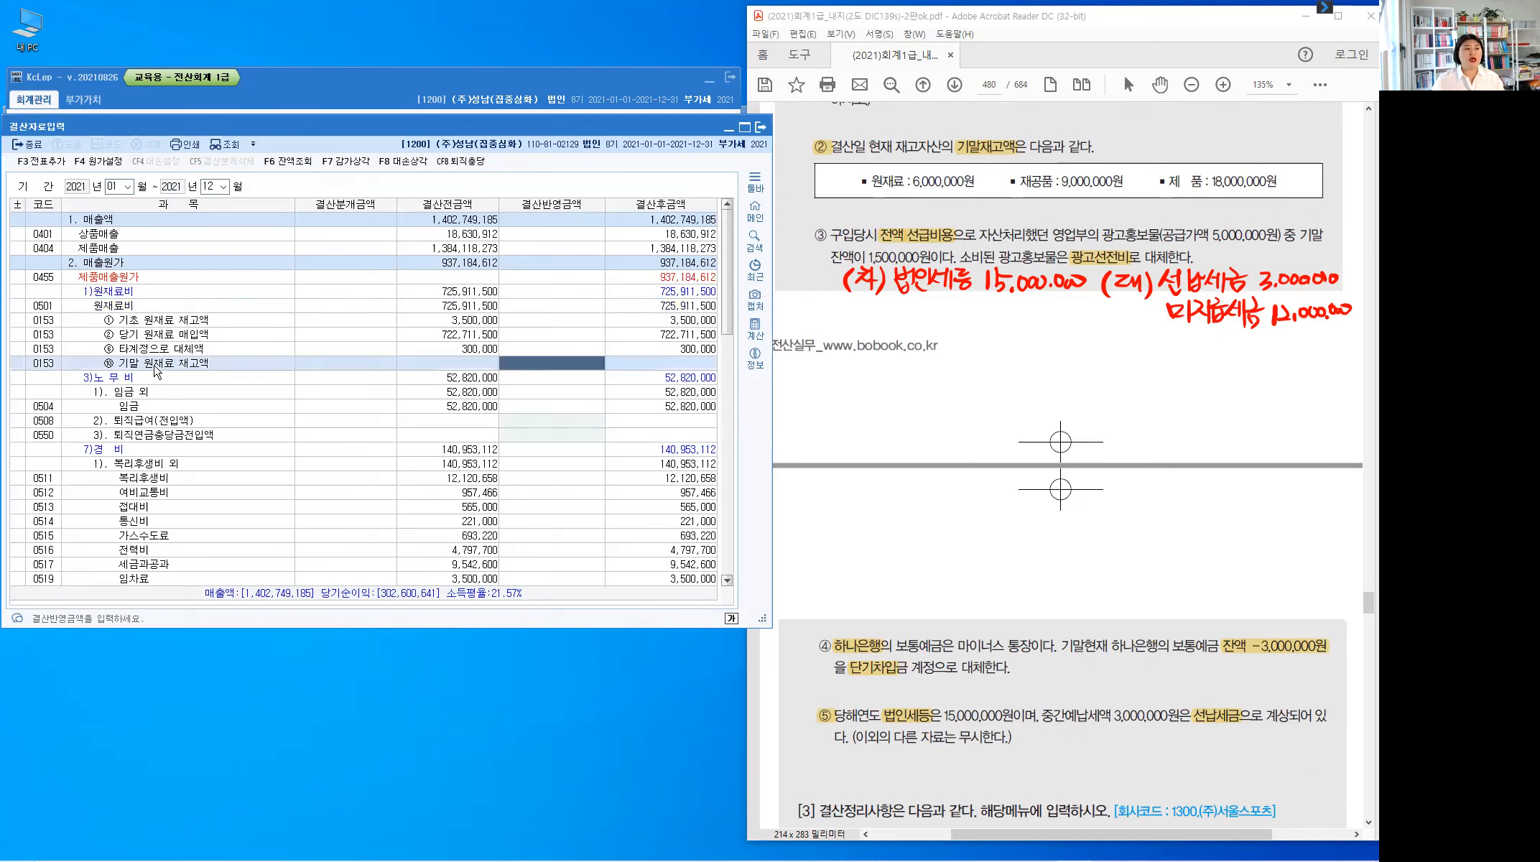
key(ctrl)
key(ctrl)
text(6,000,000)
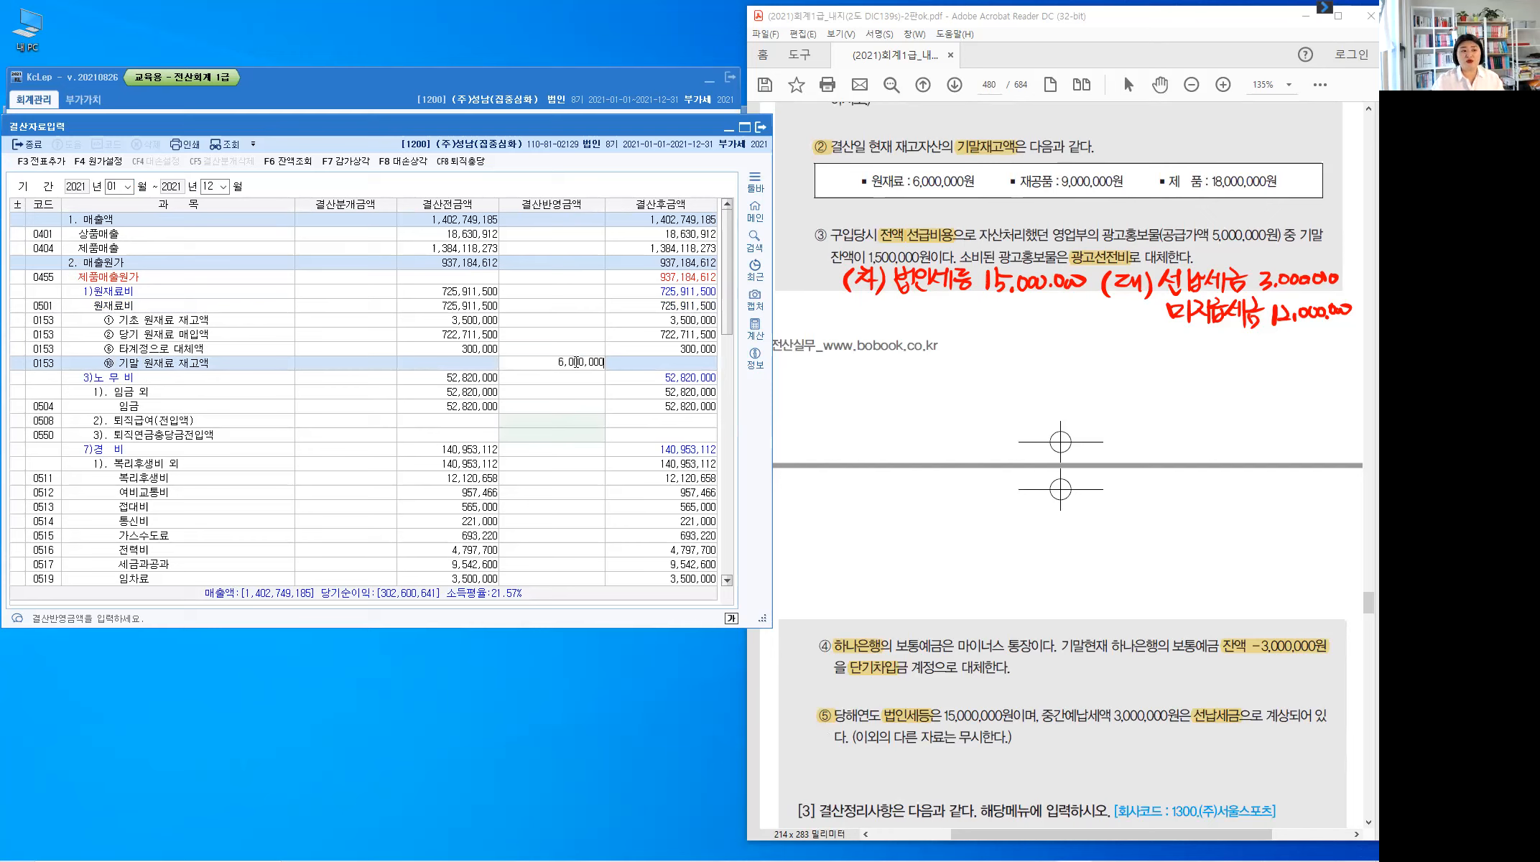
key(Return)
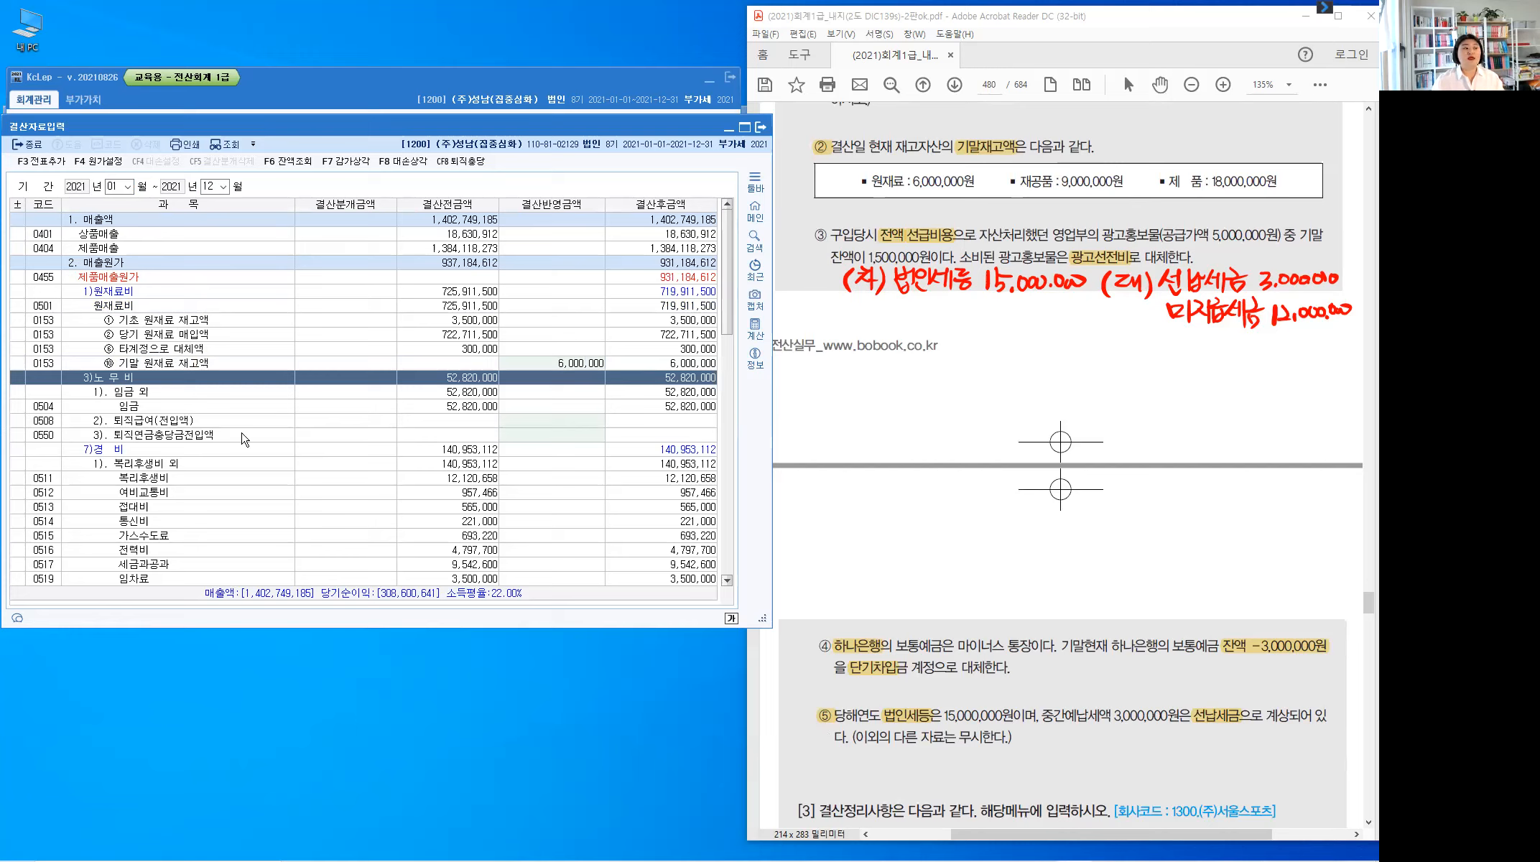
Enter 9,000,000 as the 결산반영금액 of 기말 재공품 재고액 under 당기 총제조비용
scroll(244, 439, down, 3)
scroll(244, 439, down, 3)
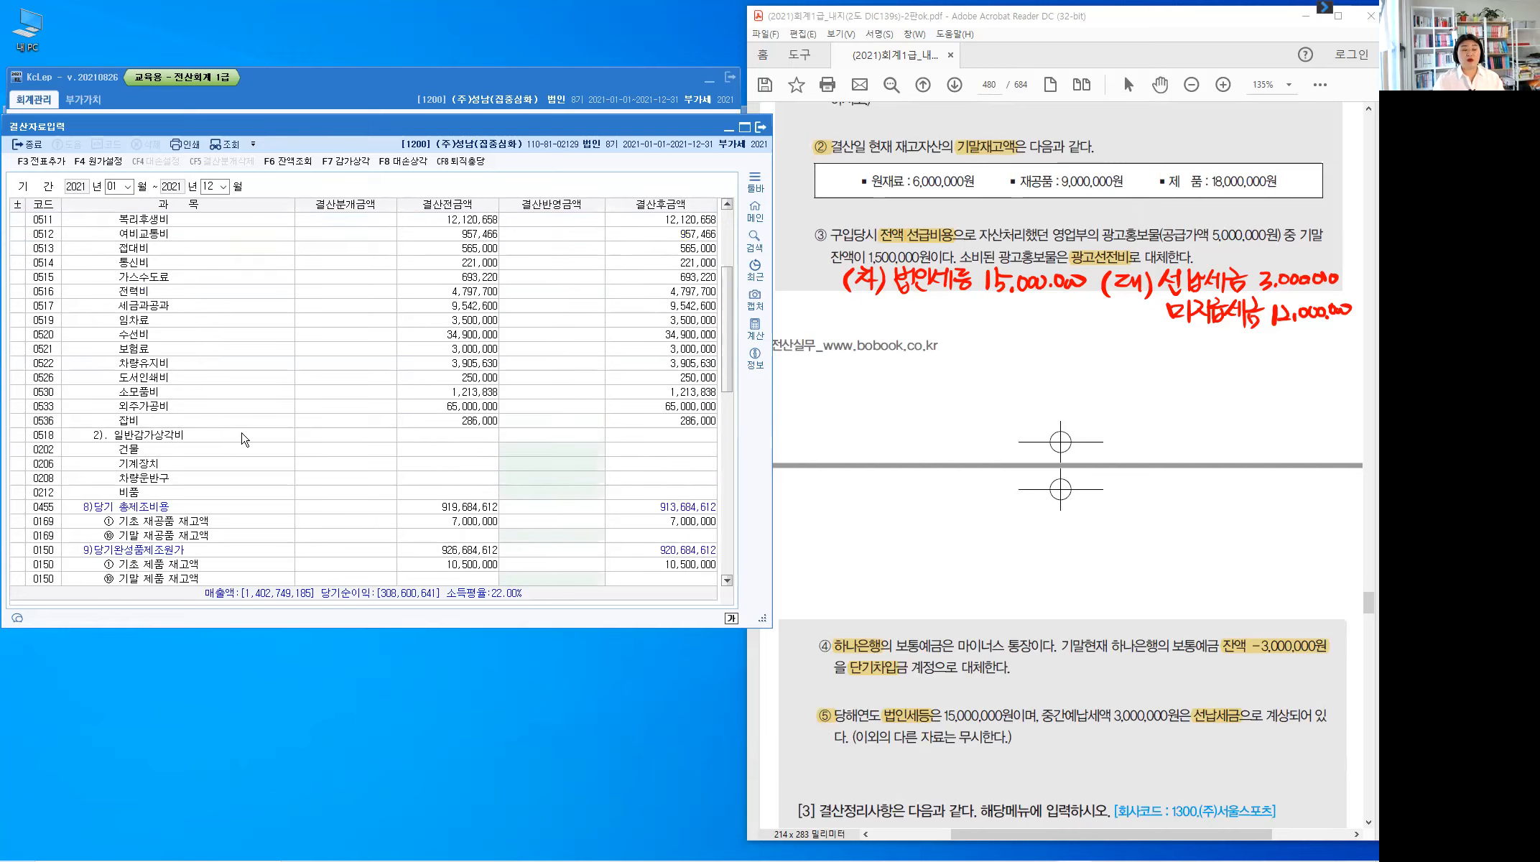
scroll(245, 440, down, 4)
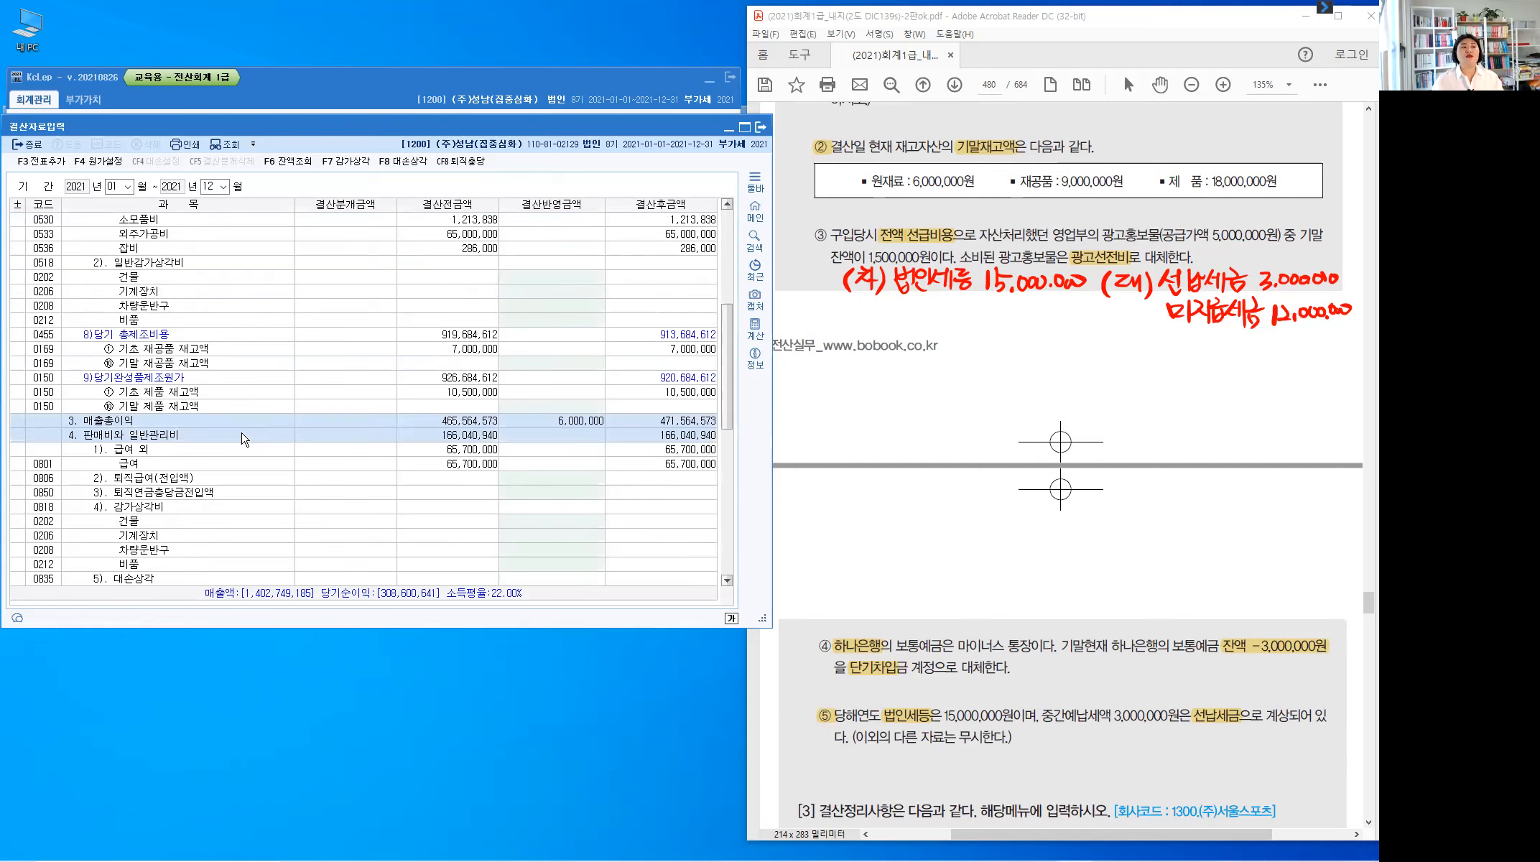
click(174, 337)
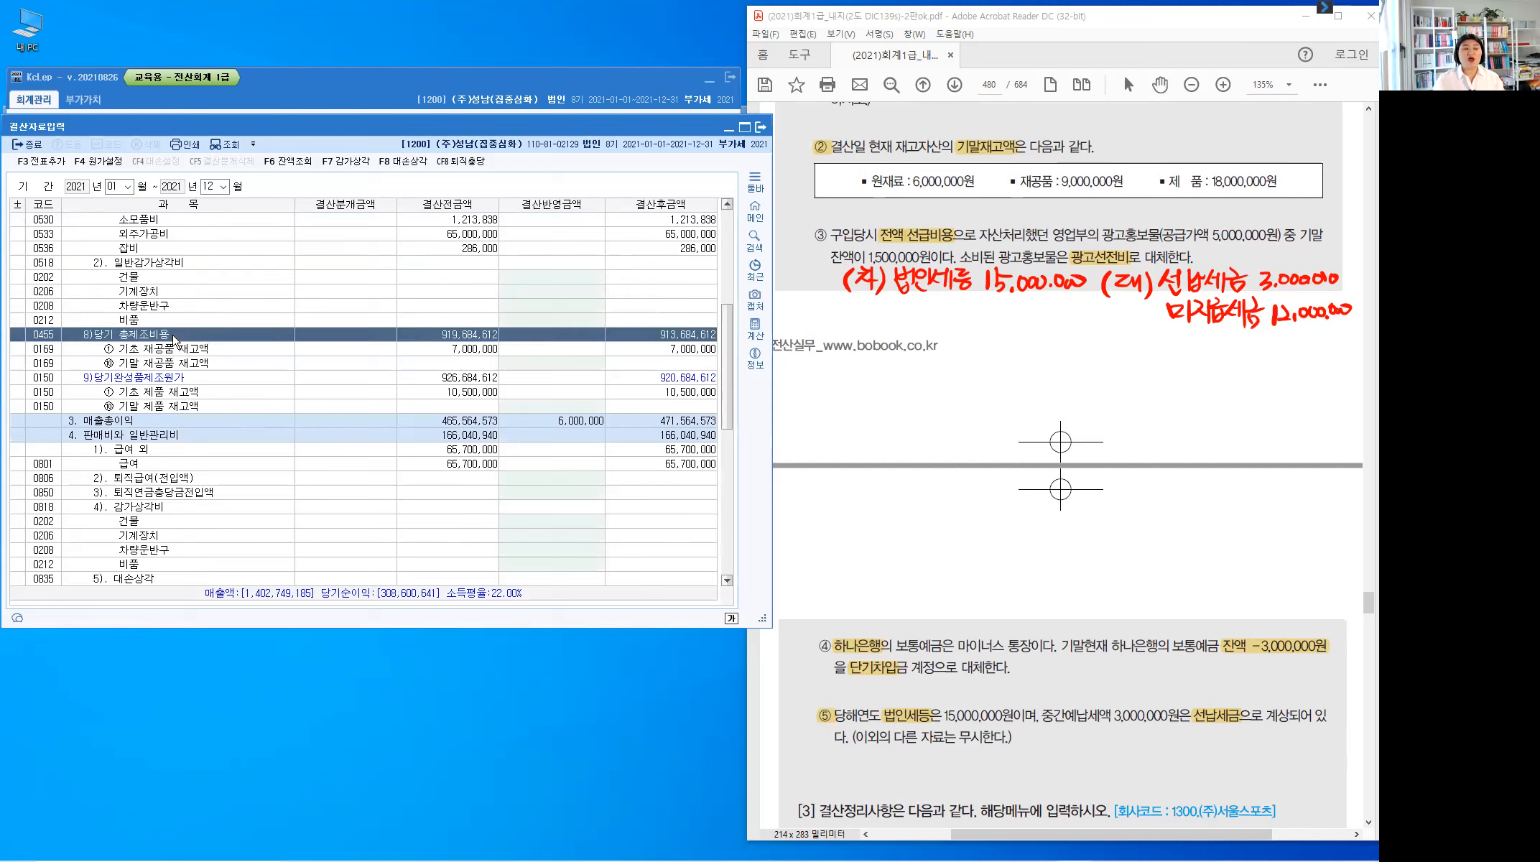
click(185, 351)
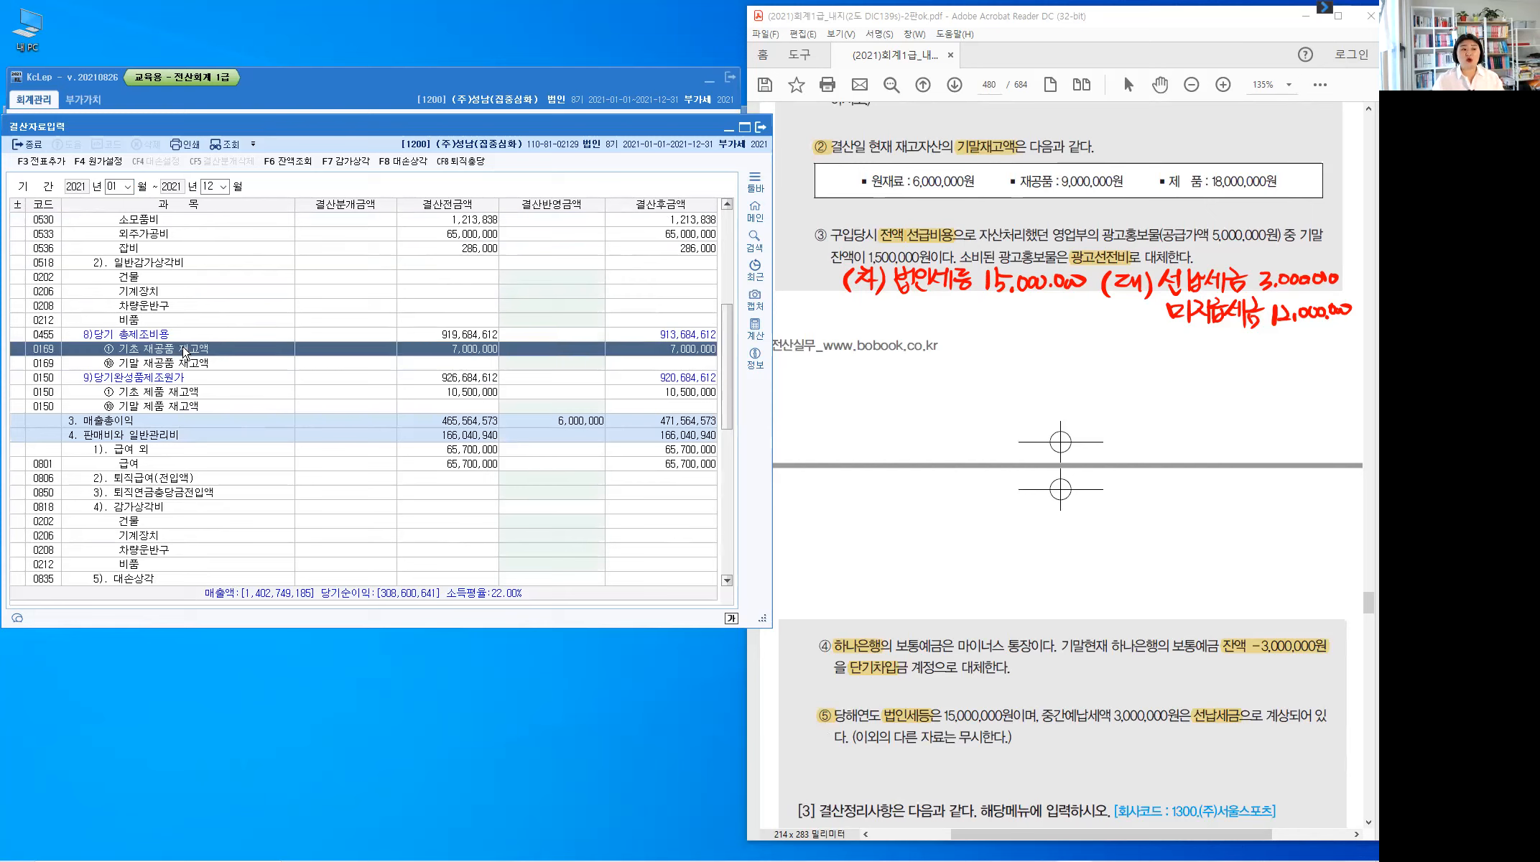
click(192, 365)
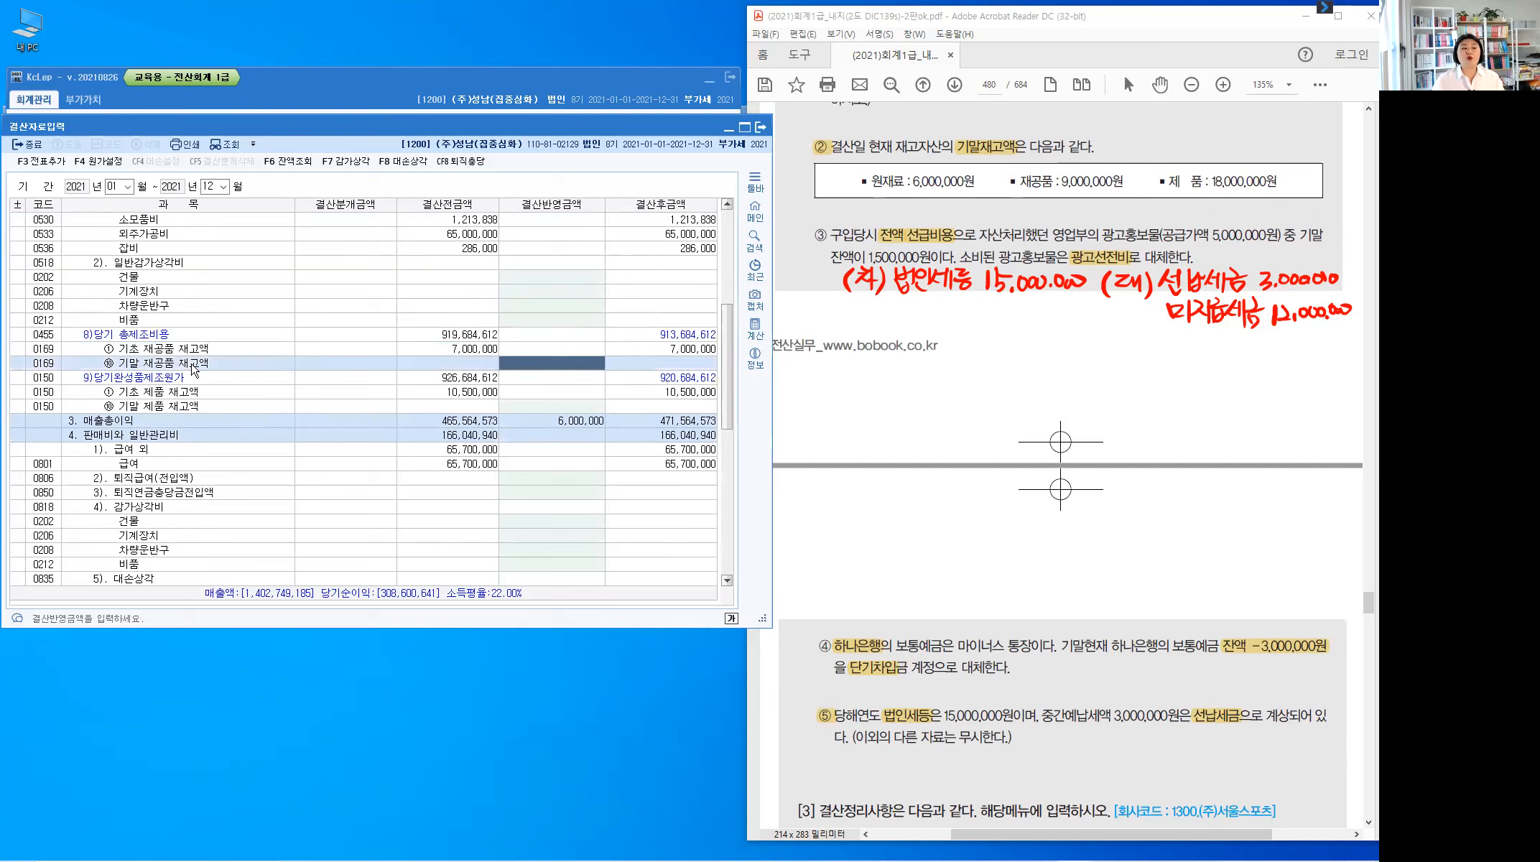
click(193, 382)
click(186, 370)
text(9,000,000)
key(Return)
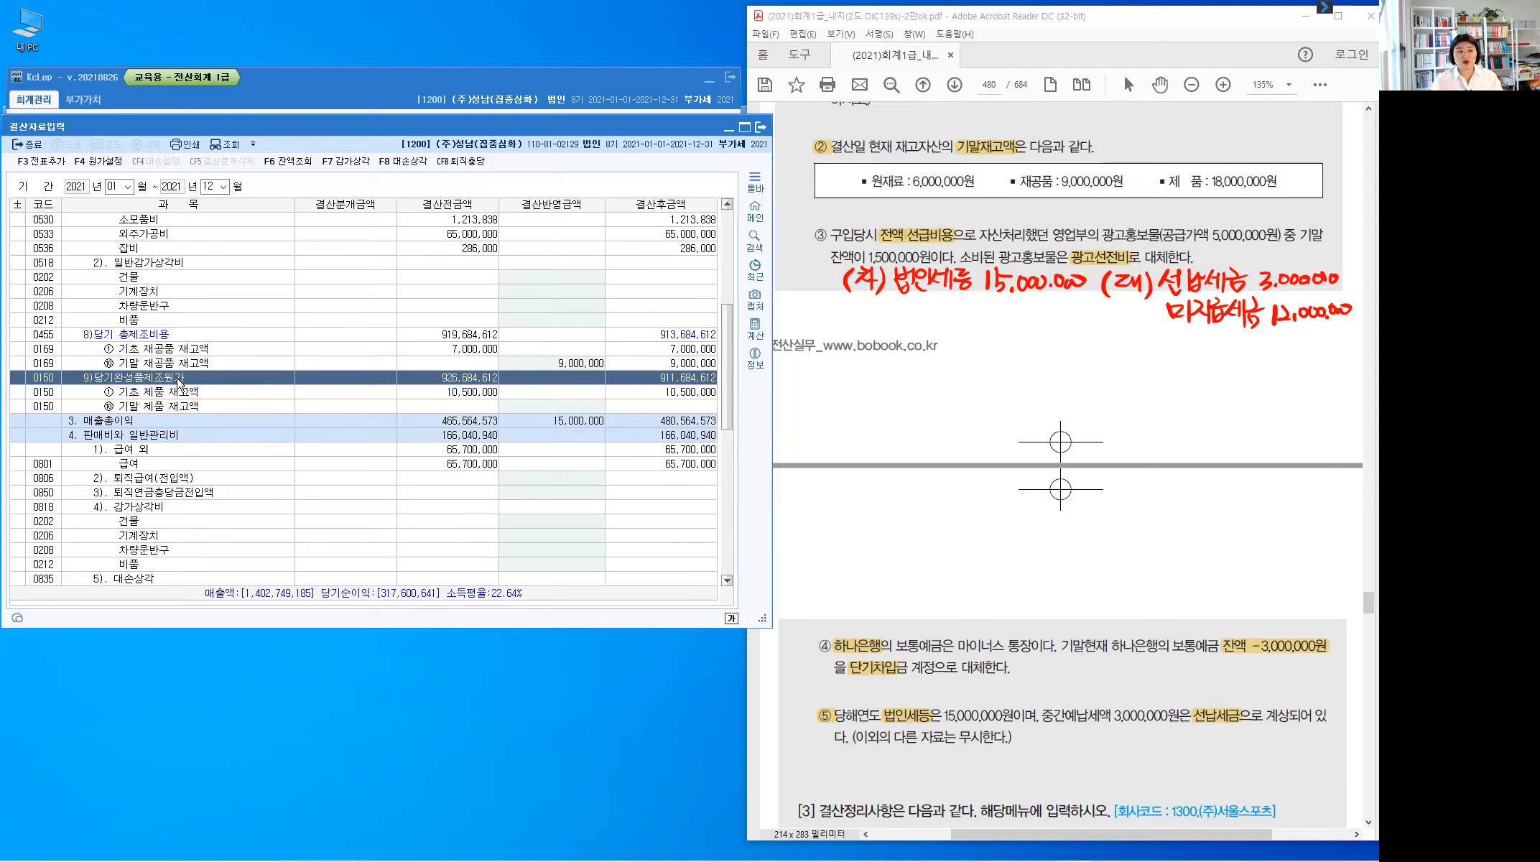
Enter 18,000,000 as the 결산반영금액 of 기말 제품 재고액 under 당기완성품제조원가
click(547, 409)
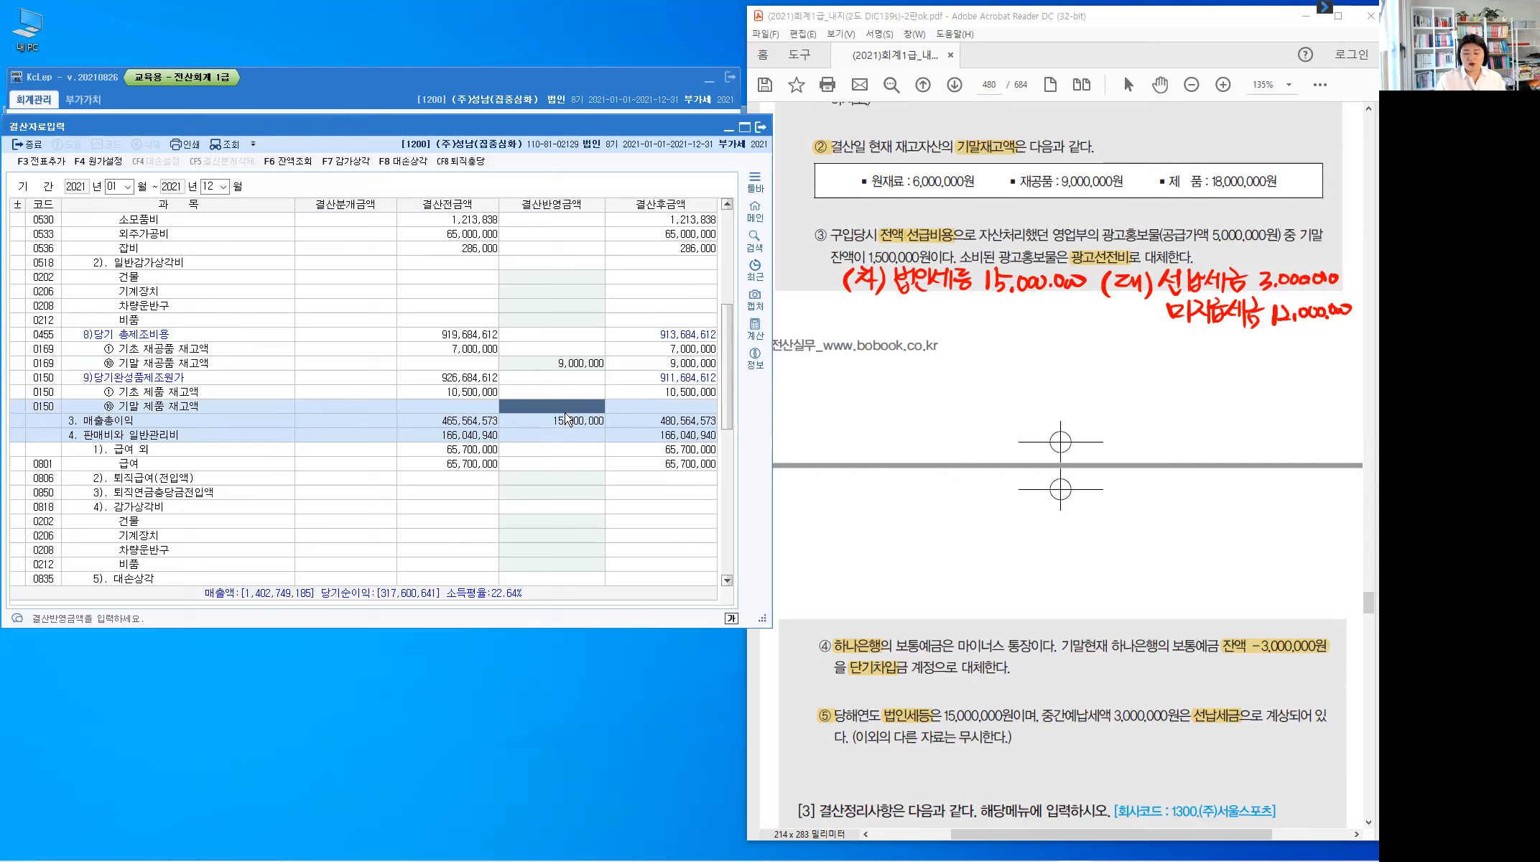
text(18,000,000)
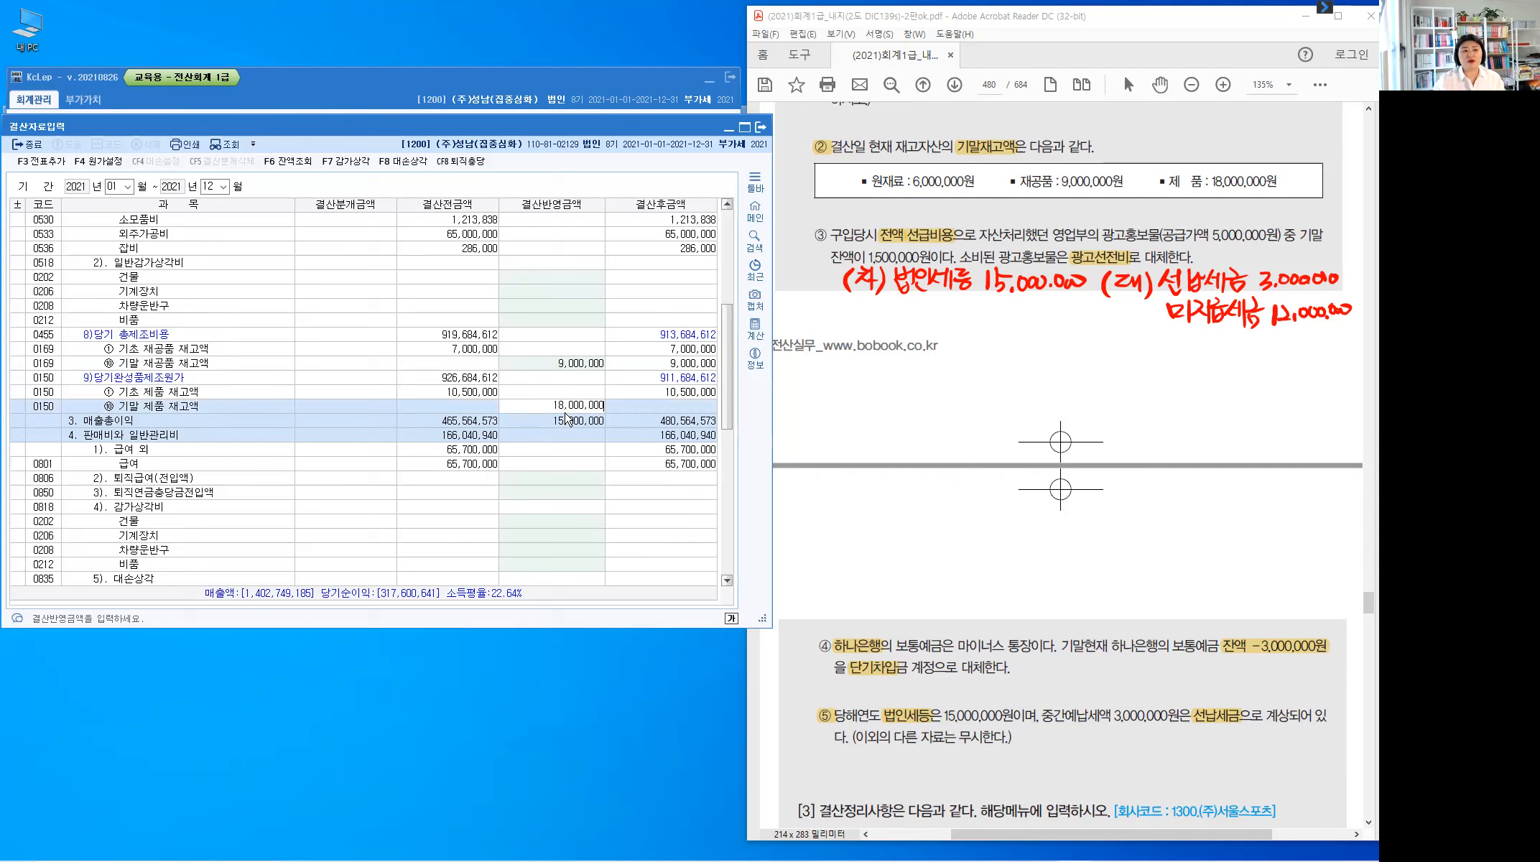
key(Return)
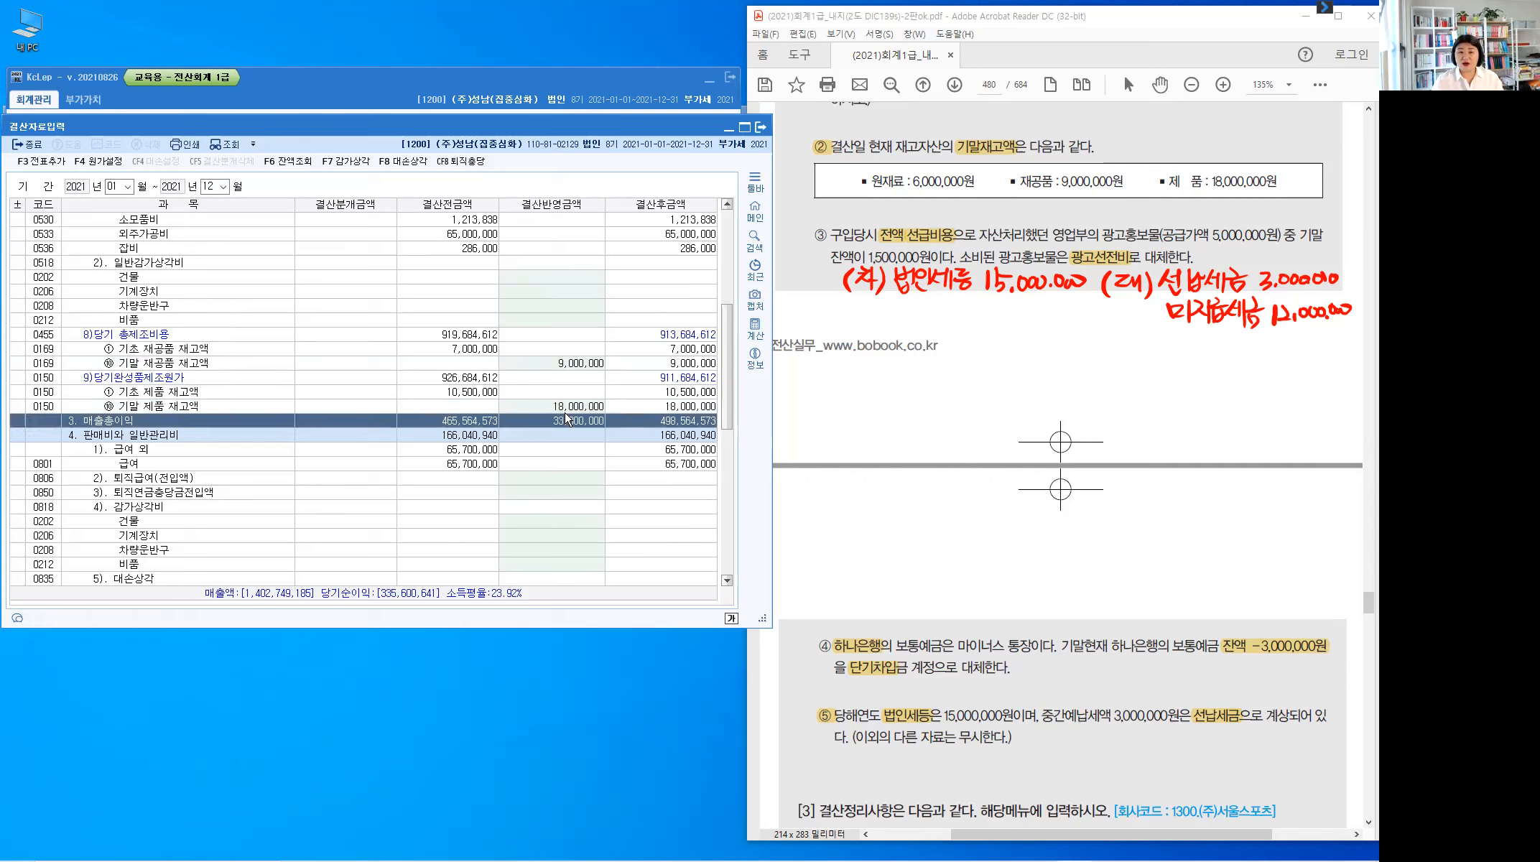
Enter 3,000,000 as the 결산반영금액 of 선납세금 under 법인세등, following item ⑤ of the PDF
click(1014, 186)
scroll(1043, 339, down, 3)
scroll(1042, 339, down, 8)
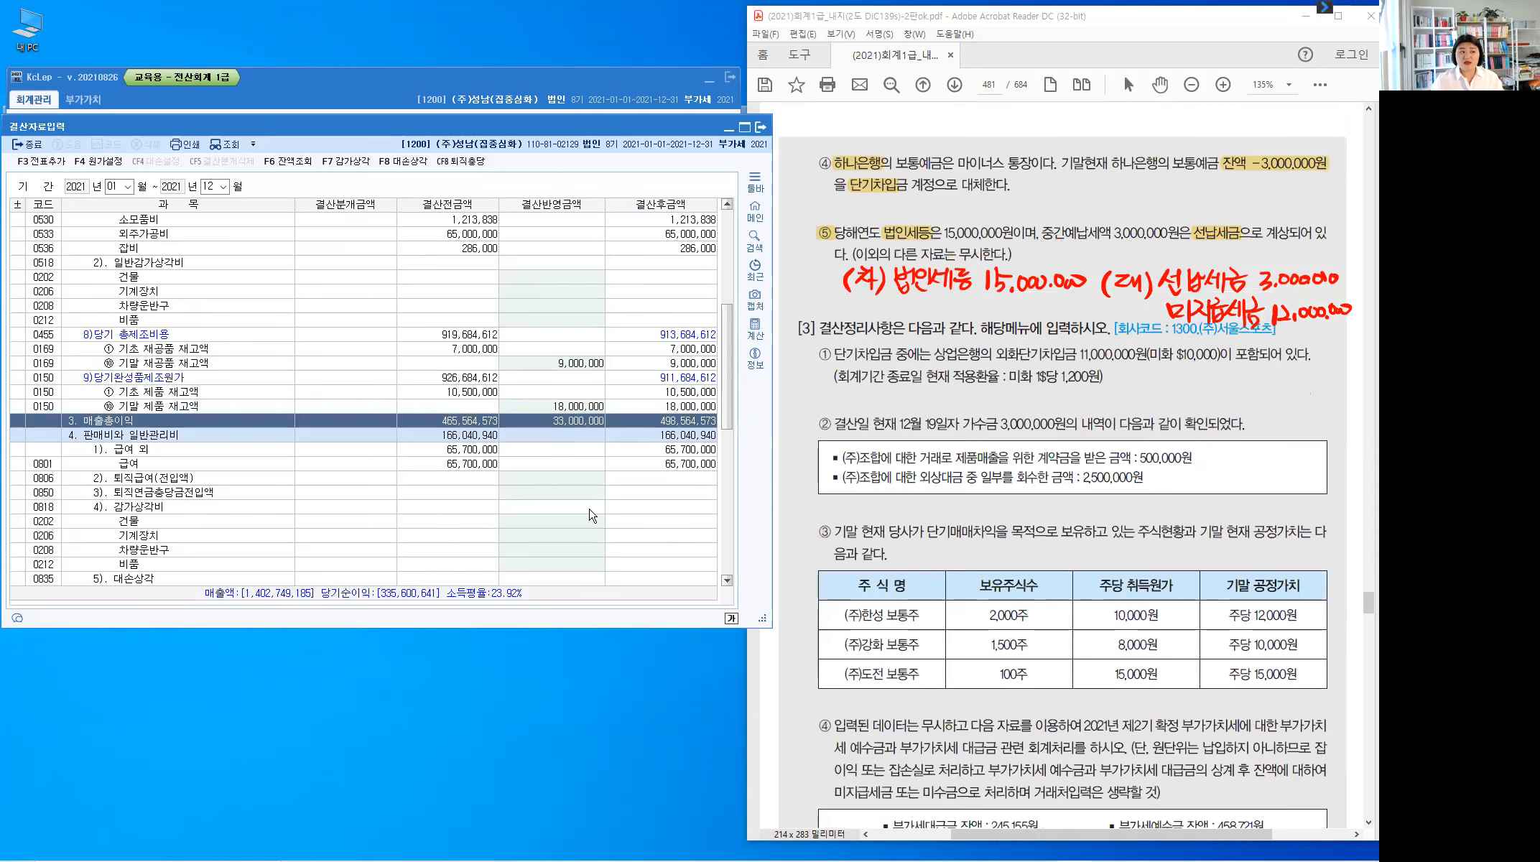
drag(727, 327, 751, 507)
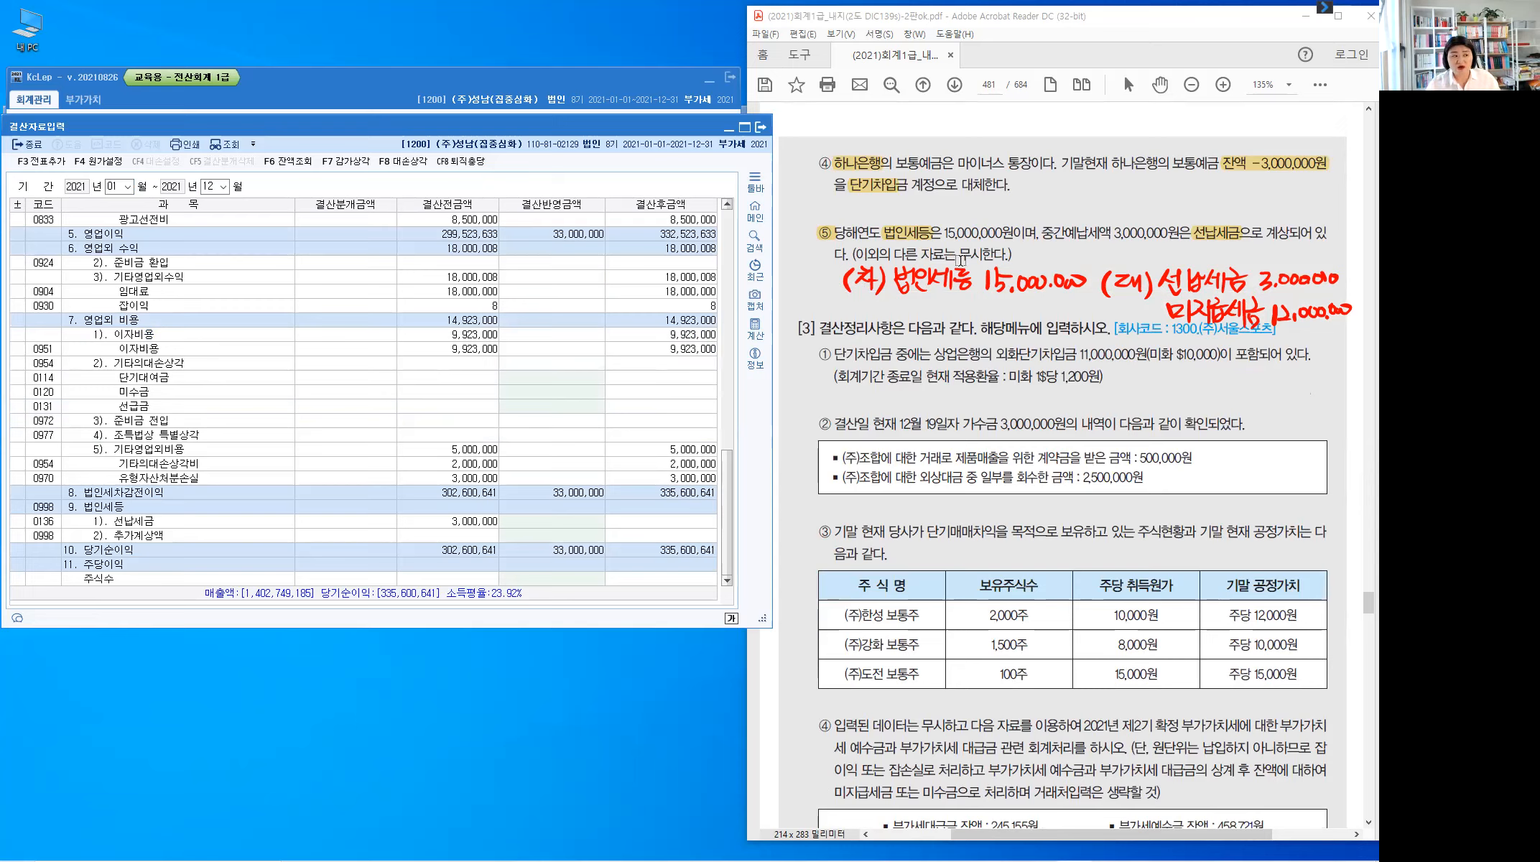
click(172, 495)
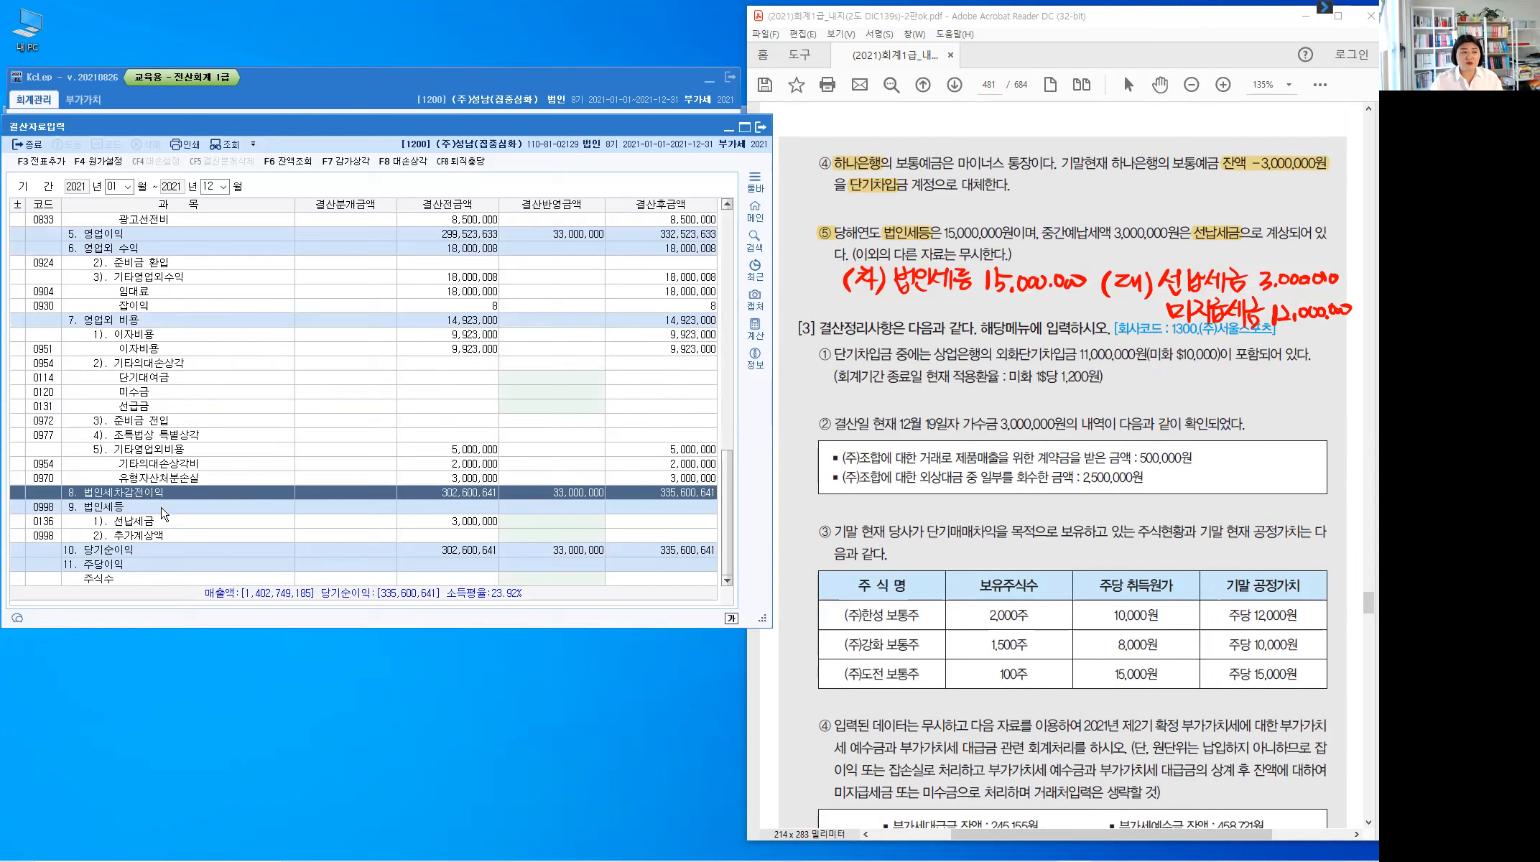
key(ctrl)
click(179, 525)
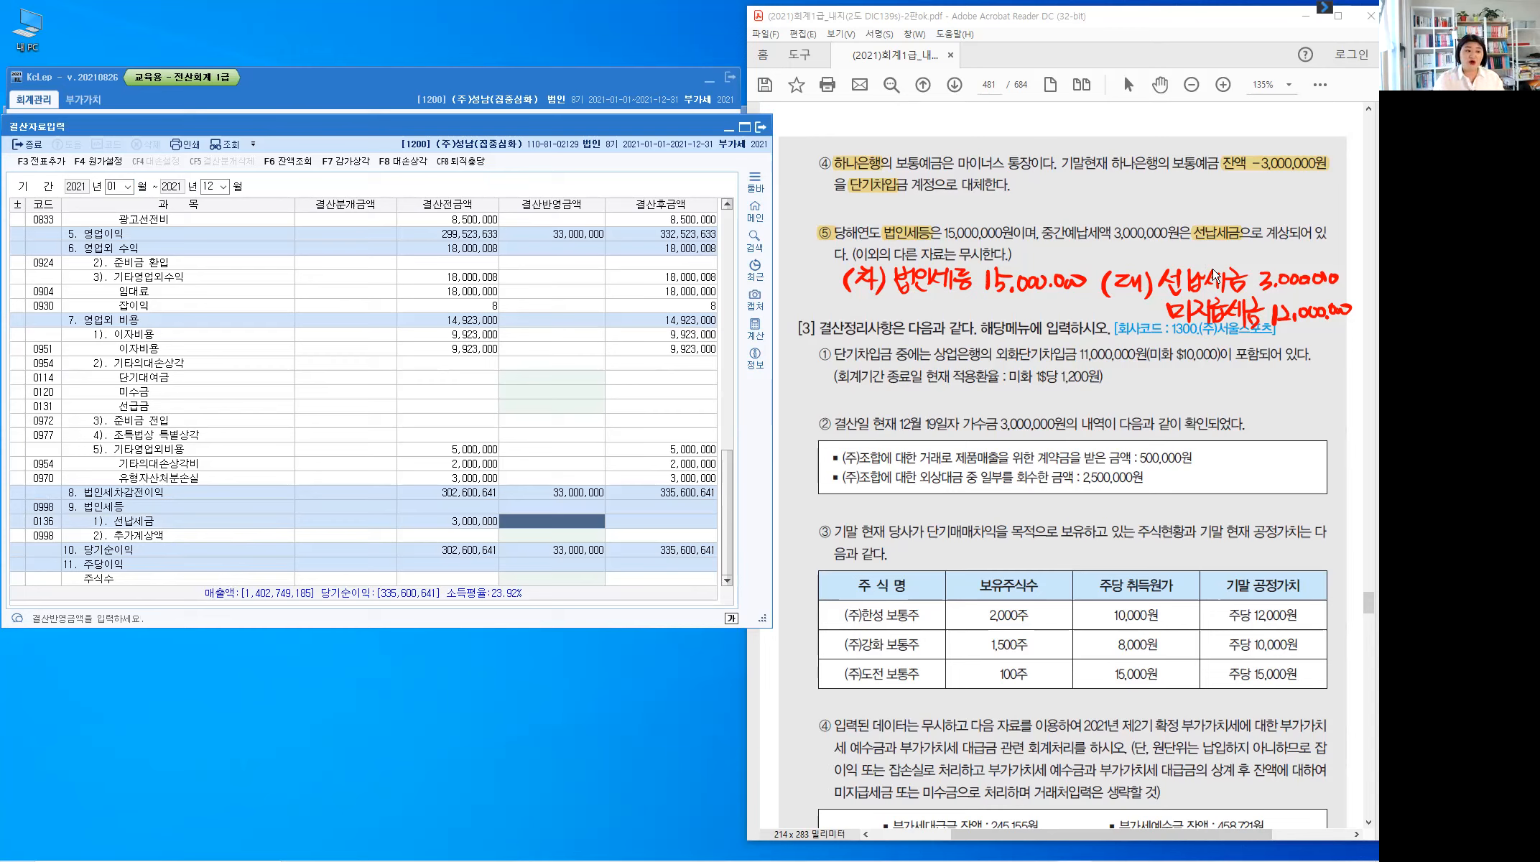
click(544, 522)
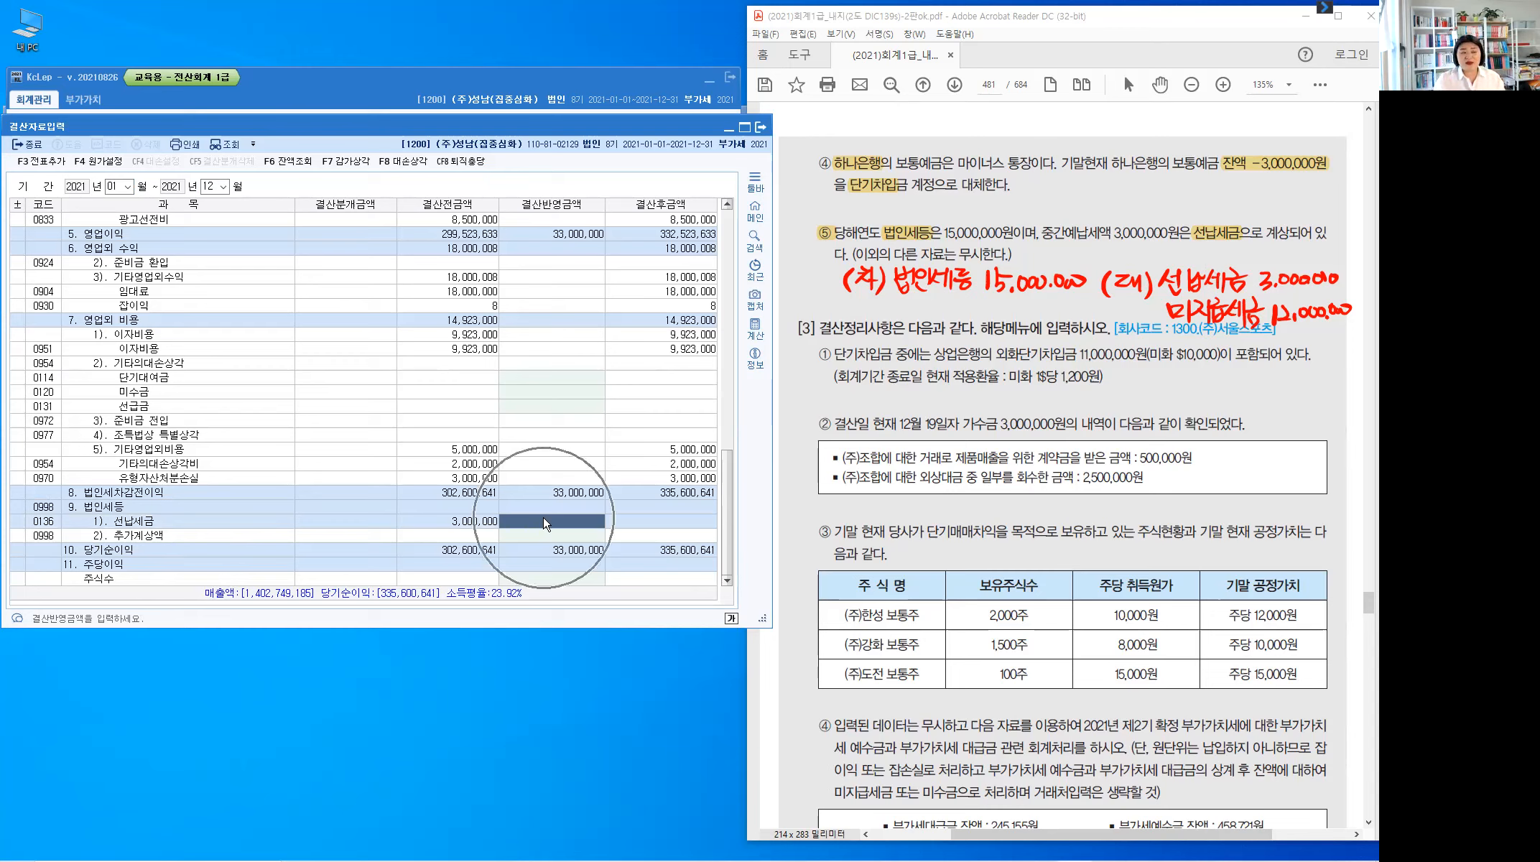
text(3)
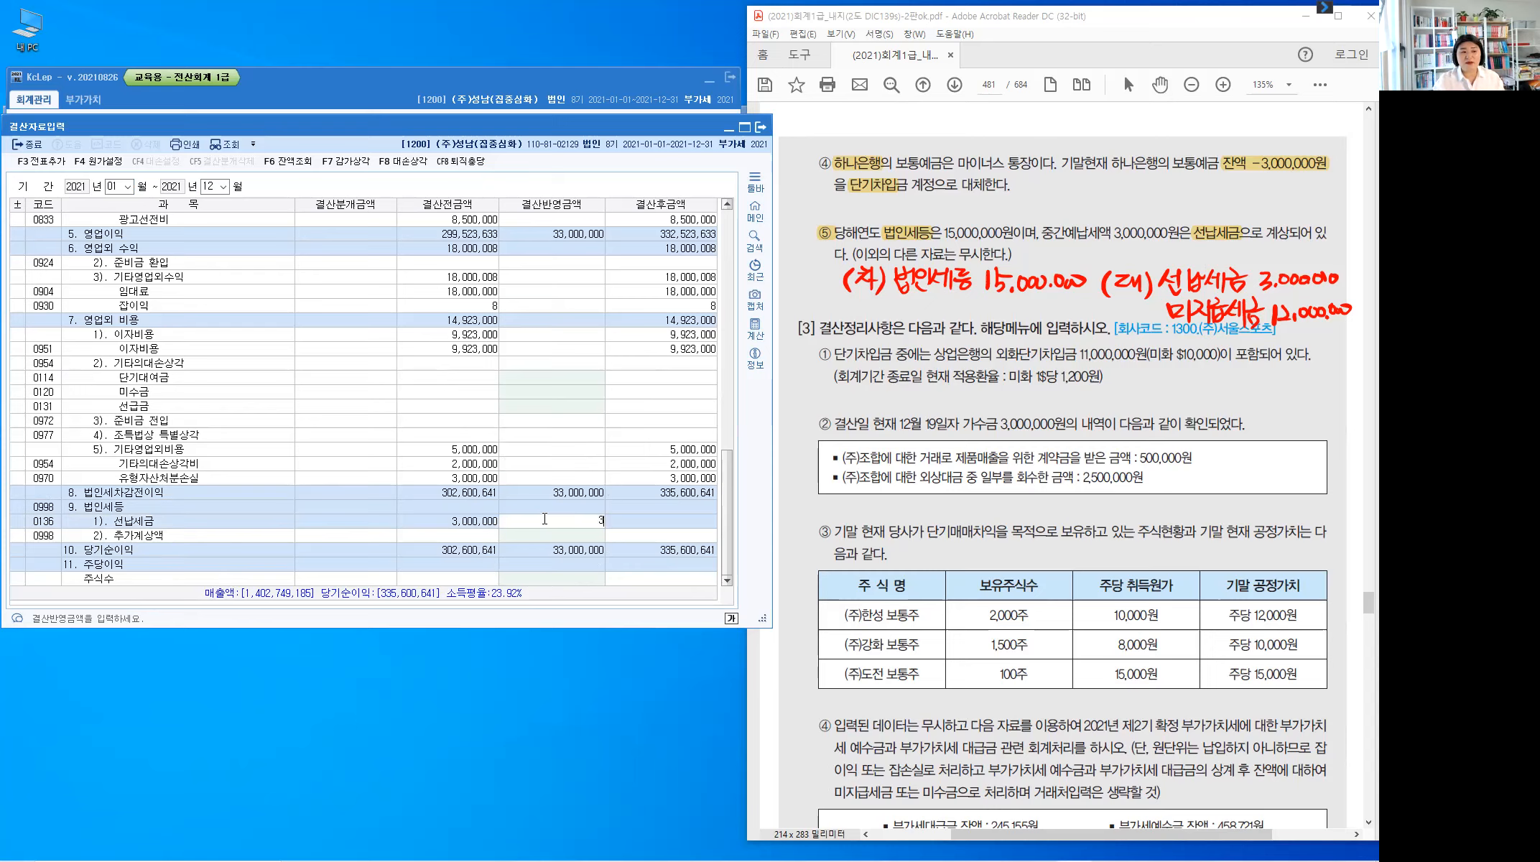
text(,000,000)
key(Return)
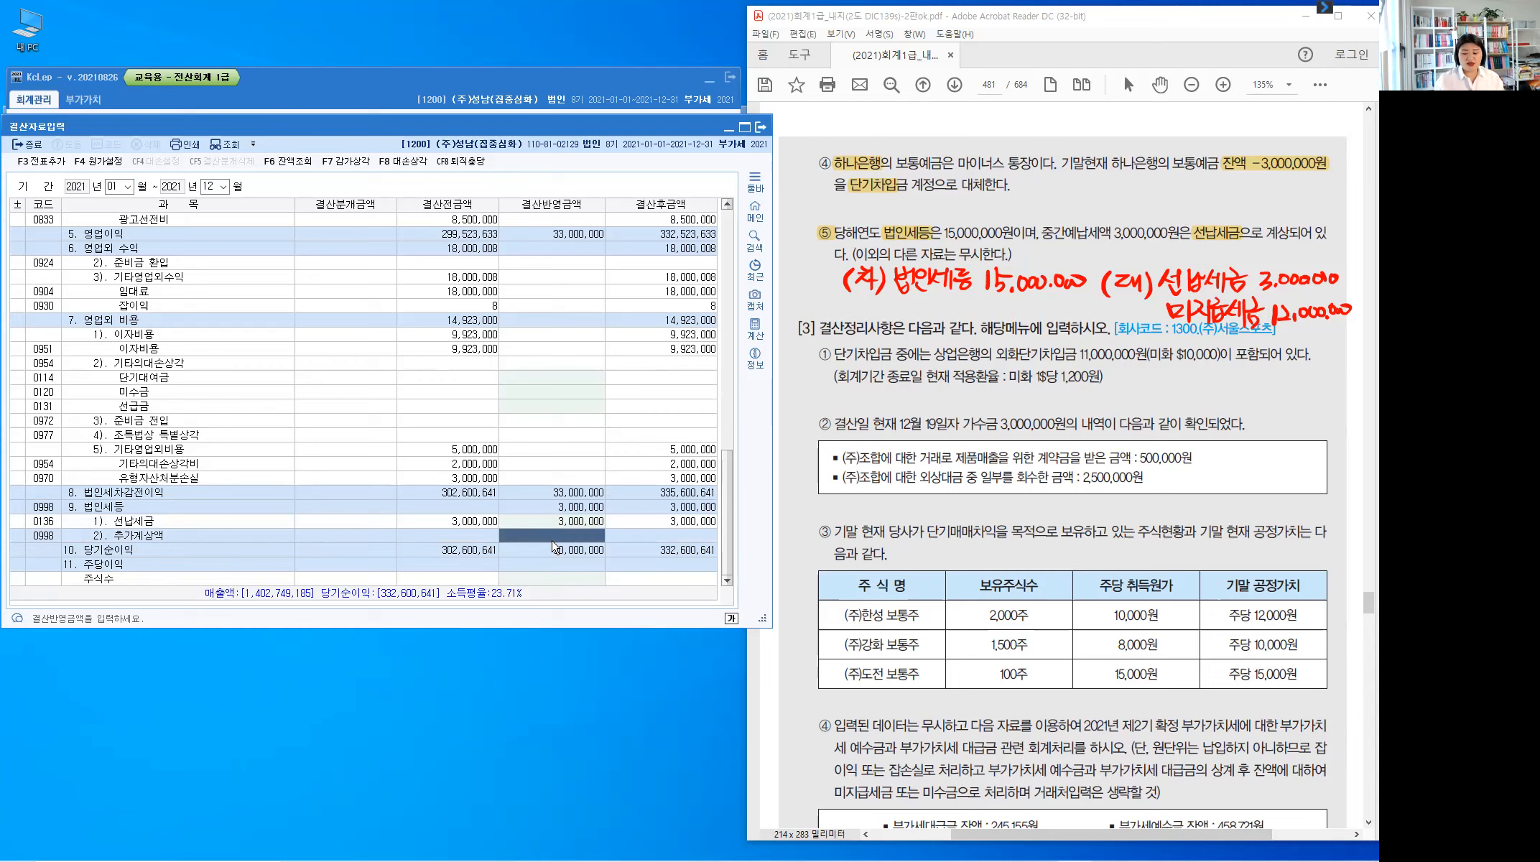
Enter 12,000,000 as the 결산반영금액 of 추가계상액 under 법인세등 and highlight 15,000,000원 in item ⑤ of the PDF
text(12000000)
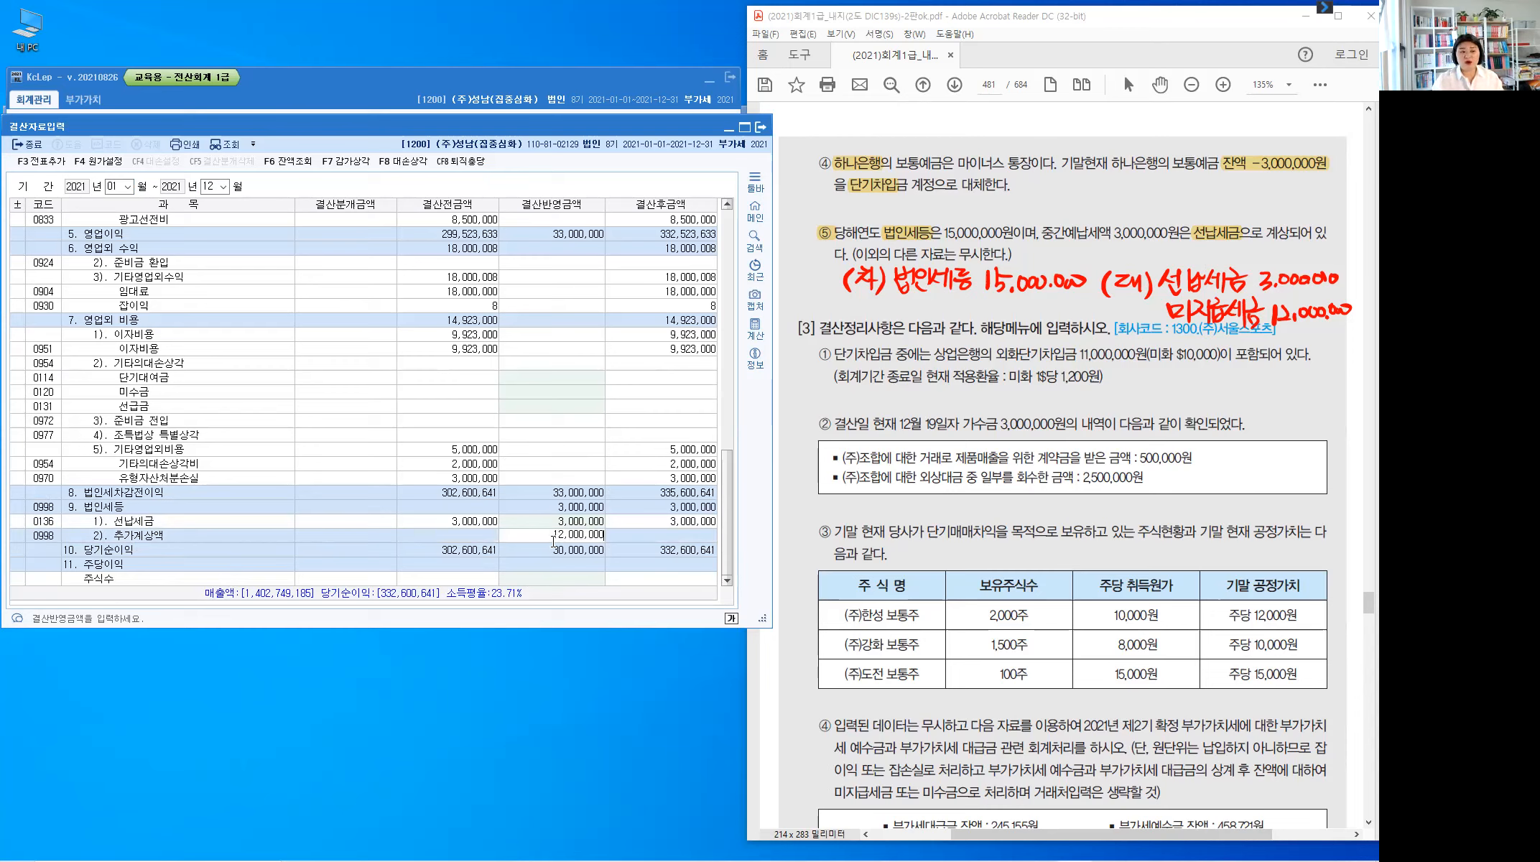
key(Return)
click(555, 548)
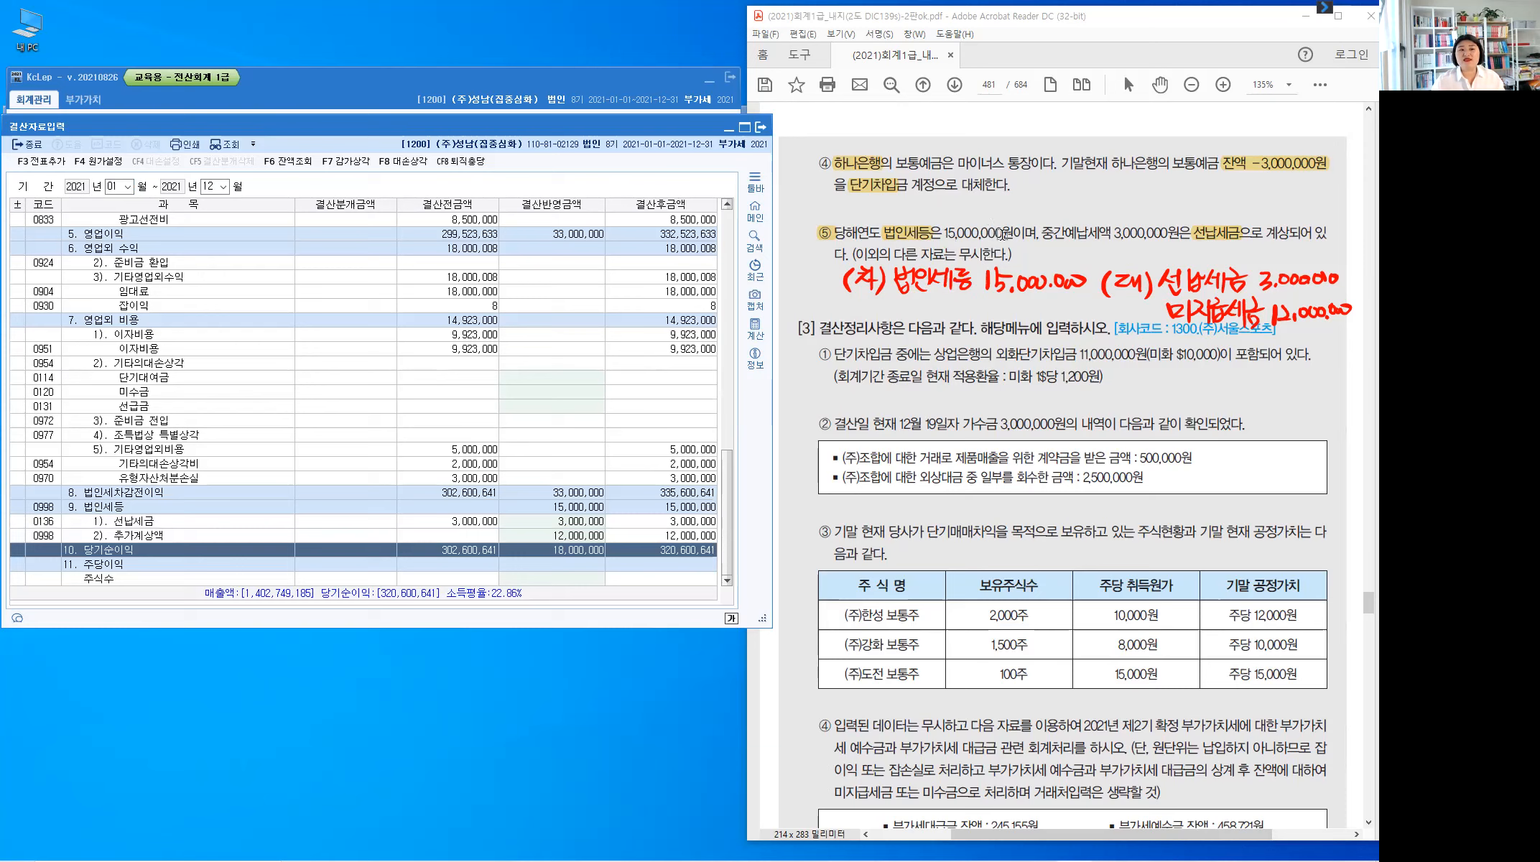
drag(1013, 231, 937, 231)
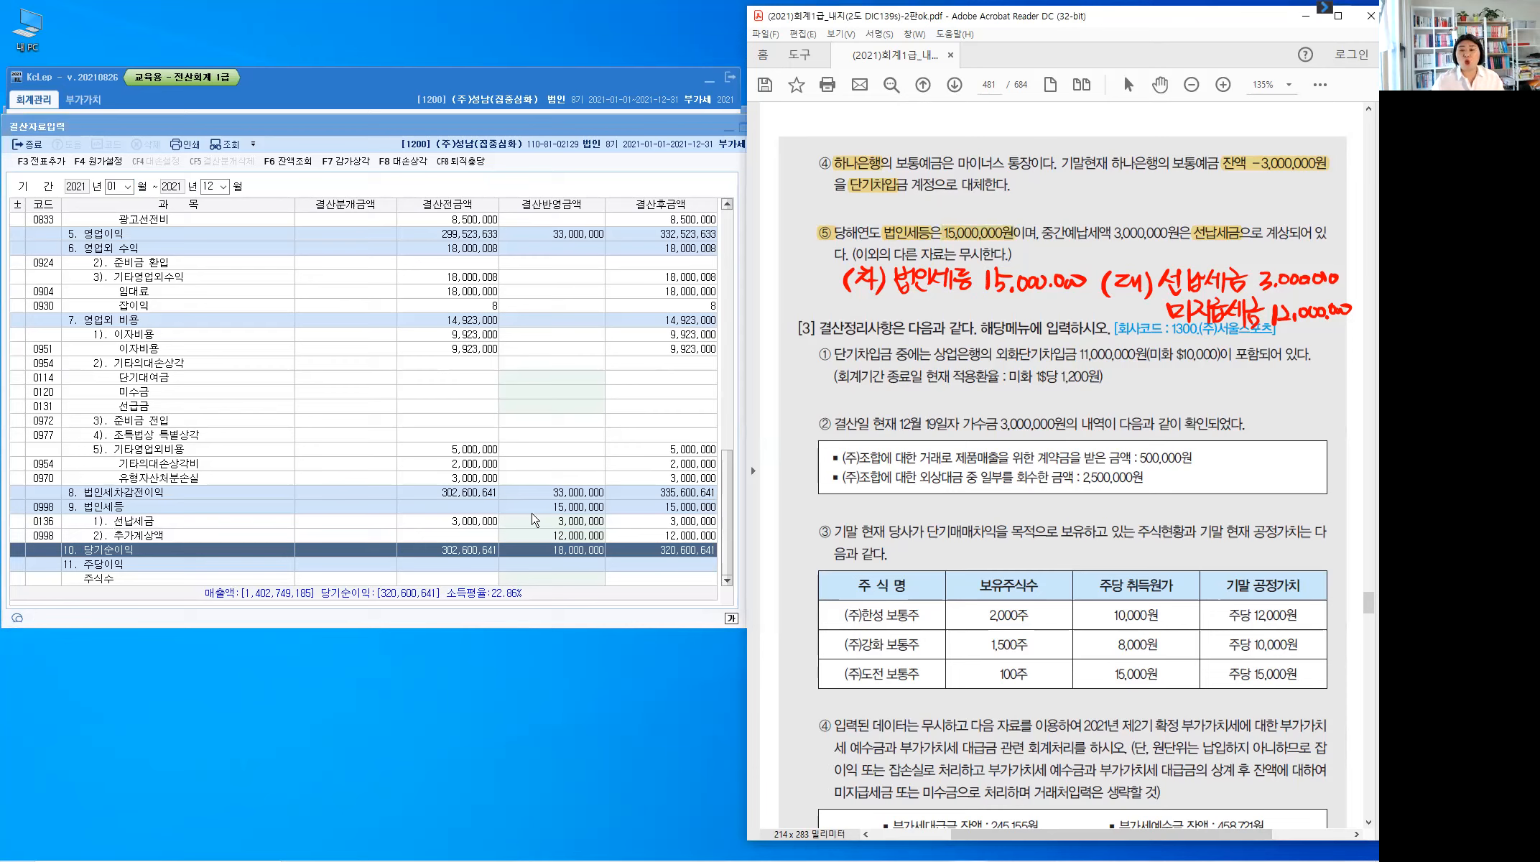
Add the 결산분개 to 일반전표 with 전표추가 and close the 결산자료입력 window
key(ctrl)
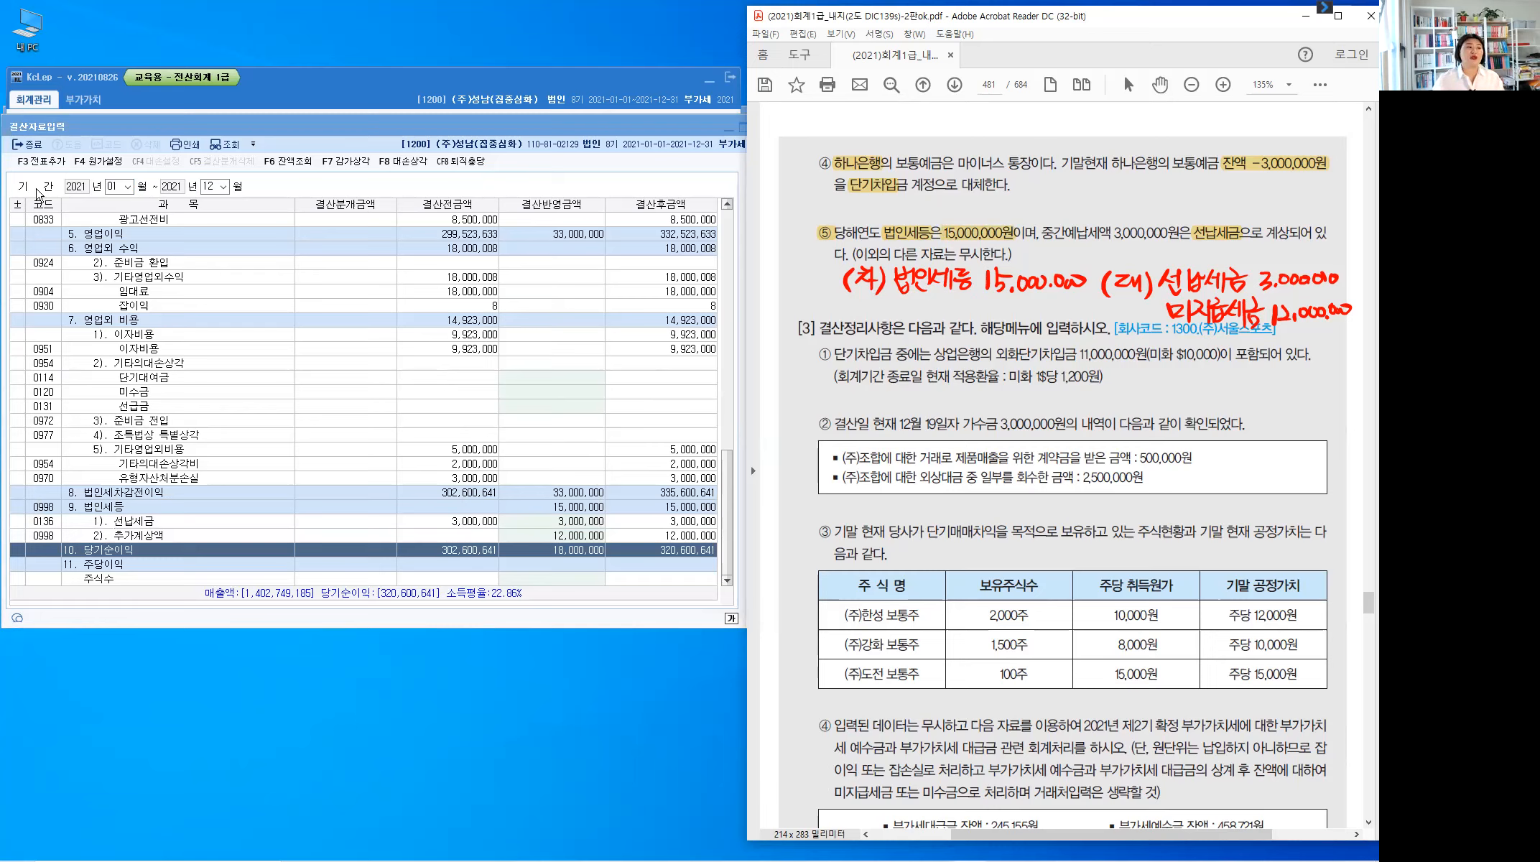
key(ctrl)
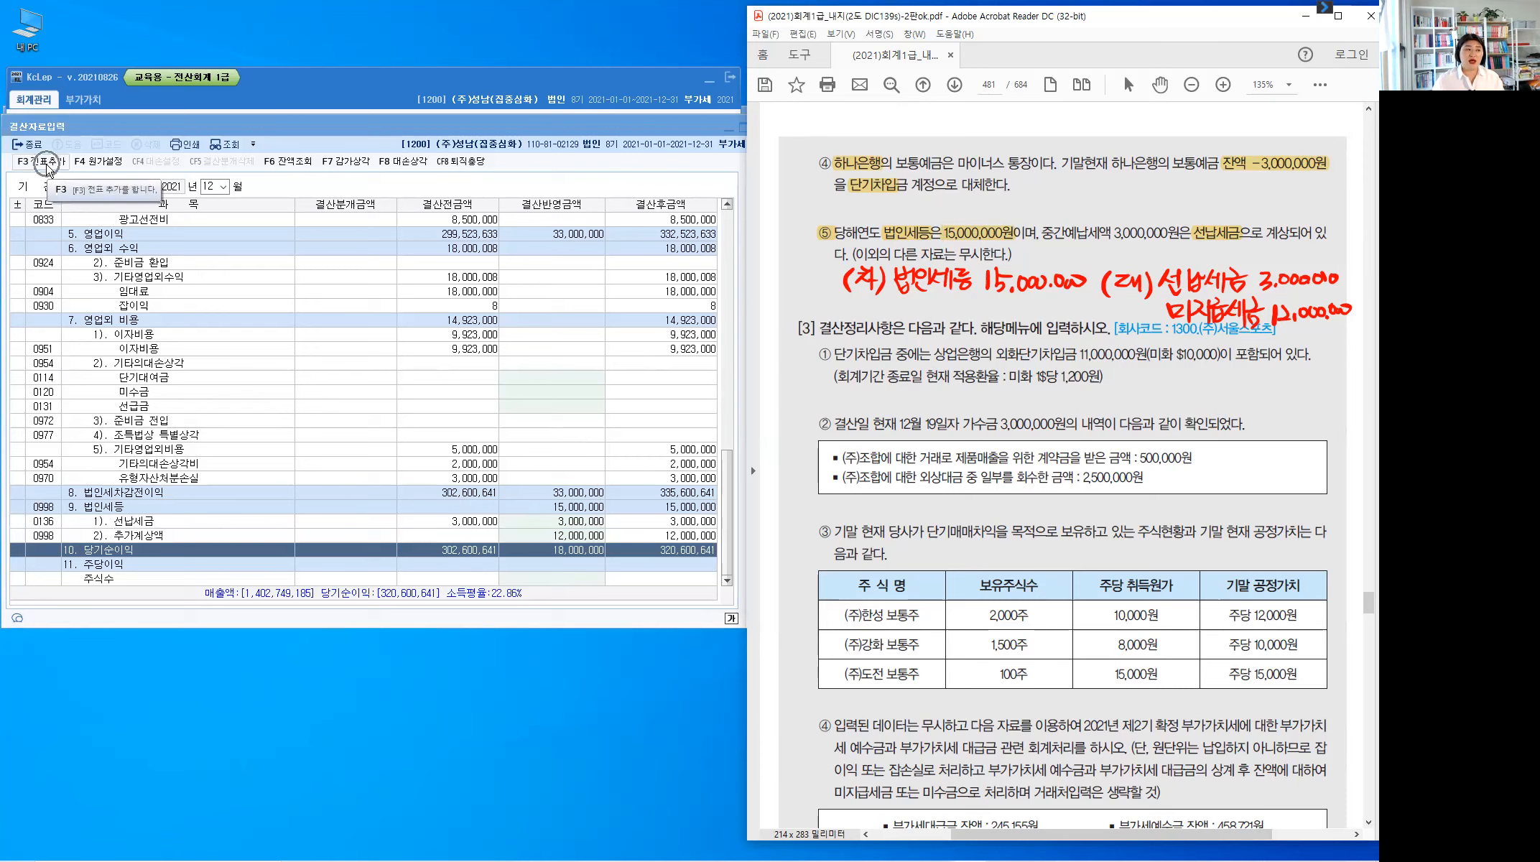
click(47, 169)
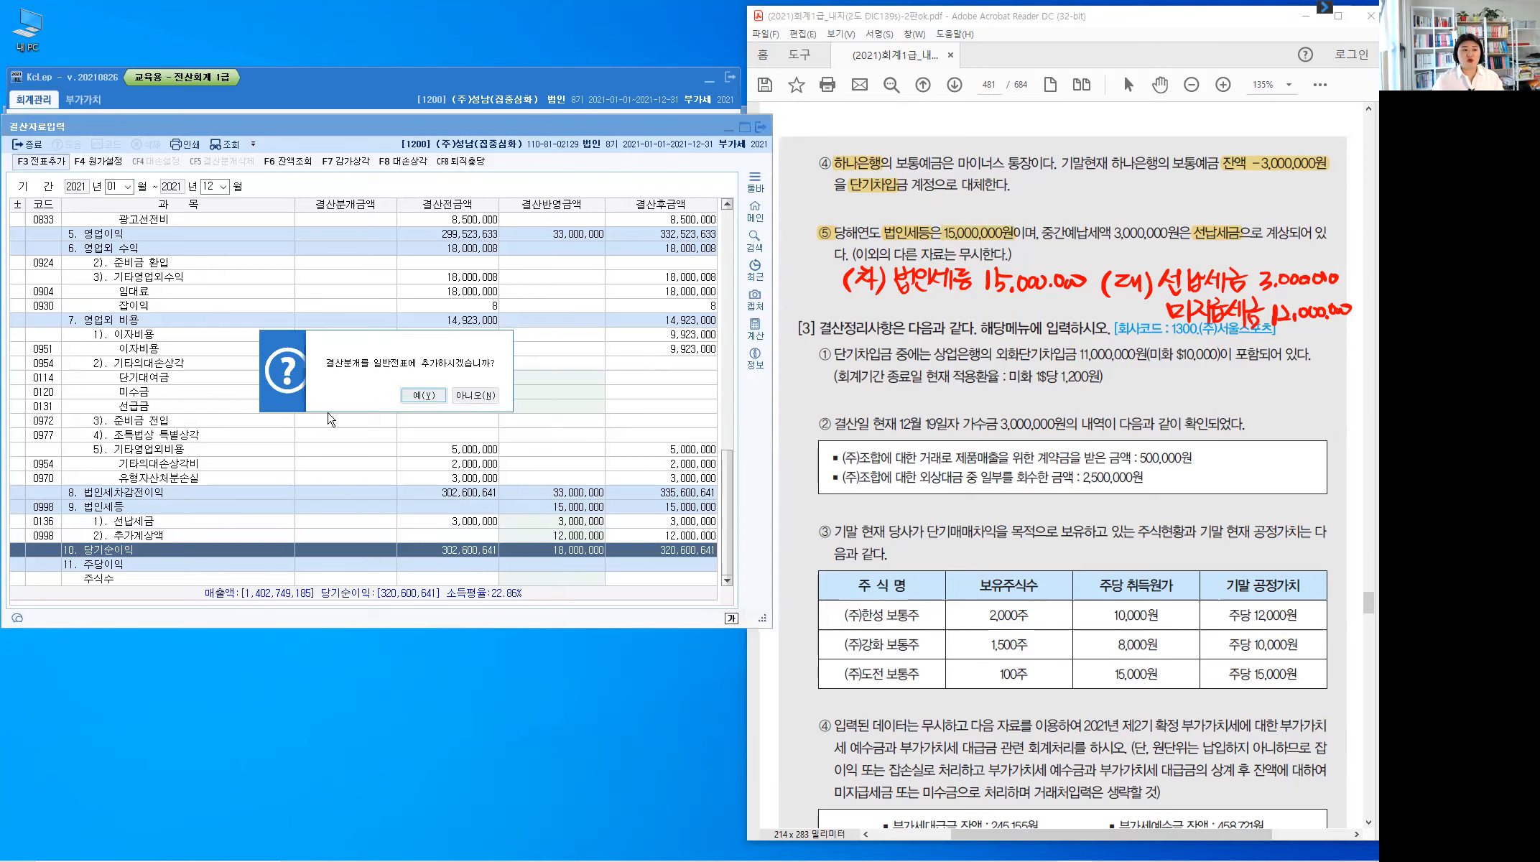
click(409, 396)
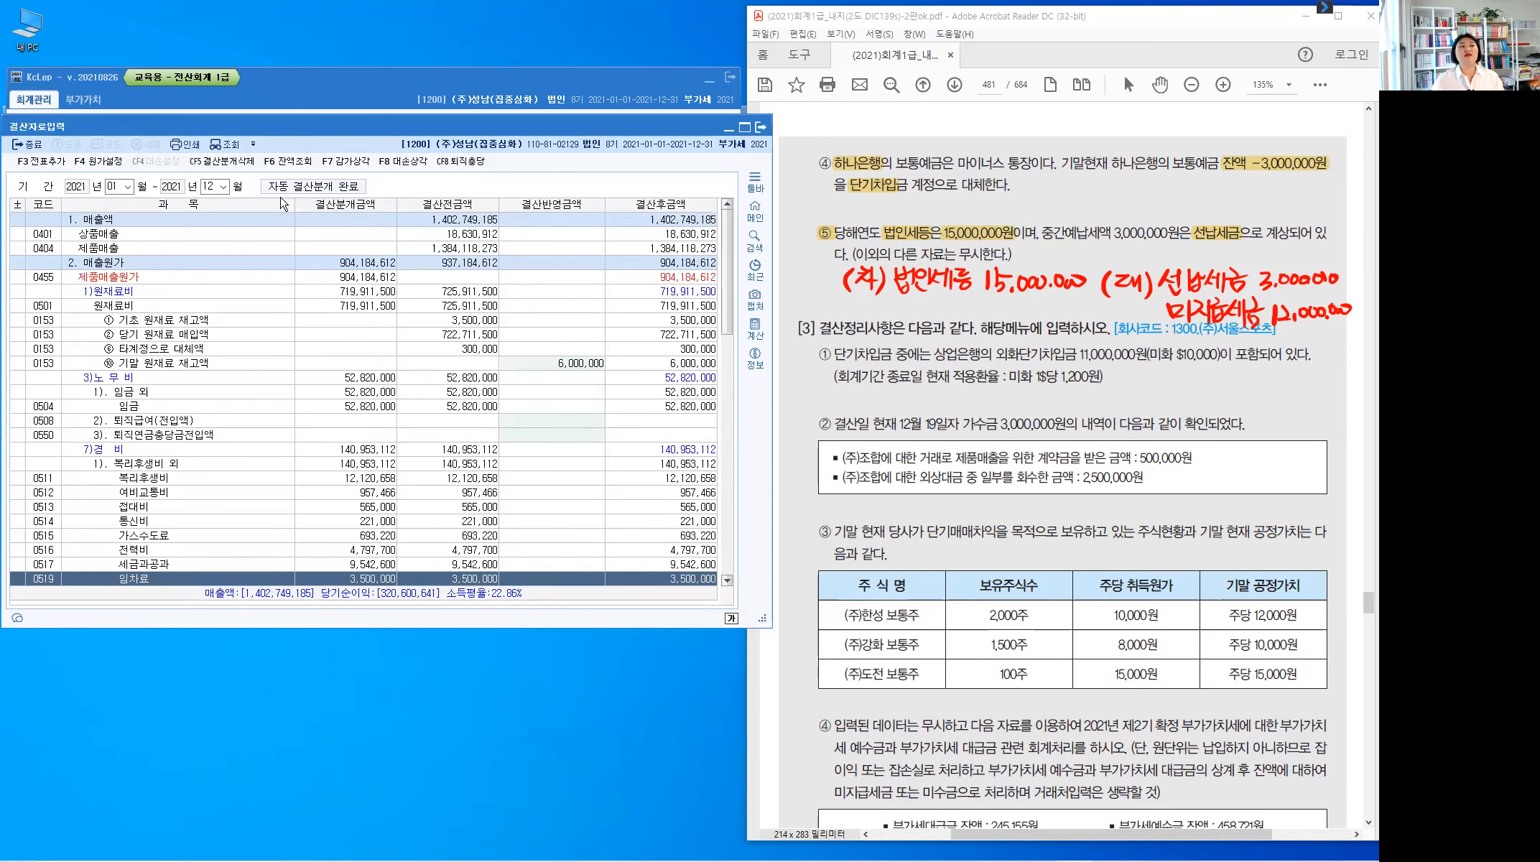
click(295, 194)
click(32, 151)
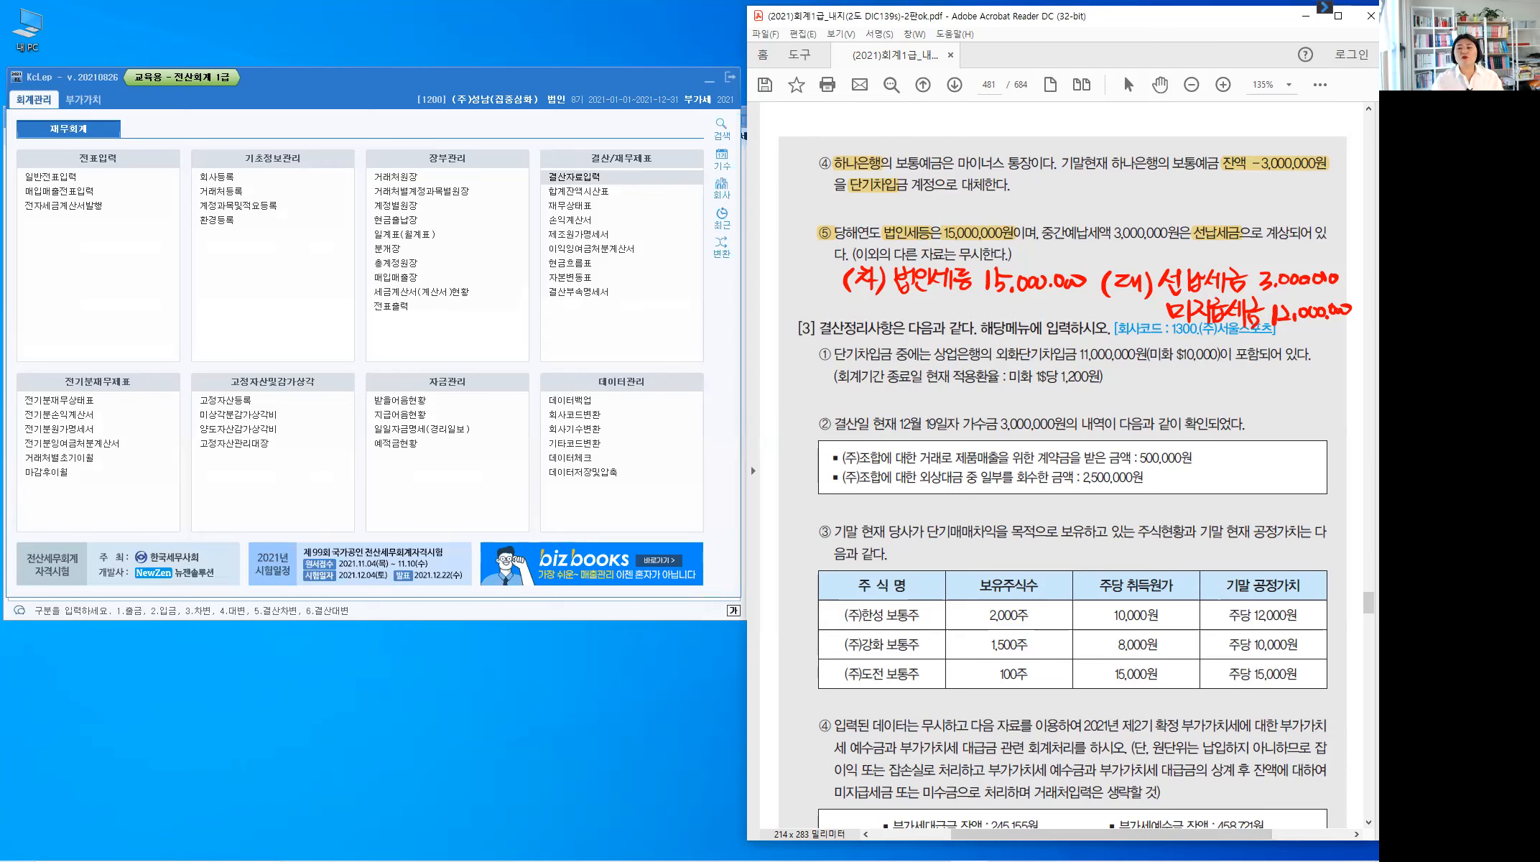
Reload the December 31 vouchers in 일반전표입력 and check the automatic 법인세등 entries against 선납세금 and 미지급세금
click(247, 160)
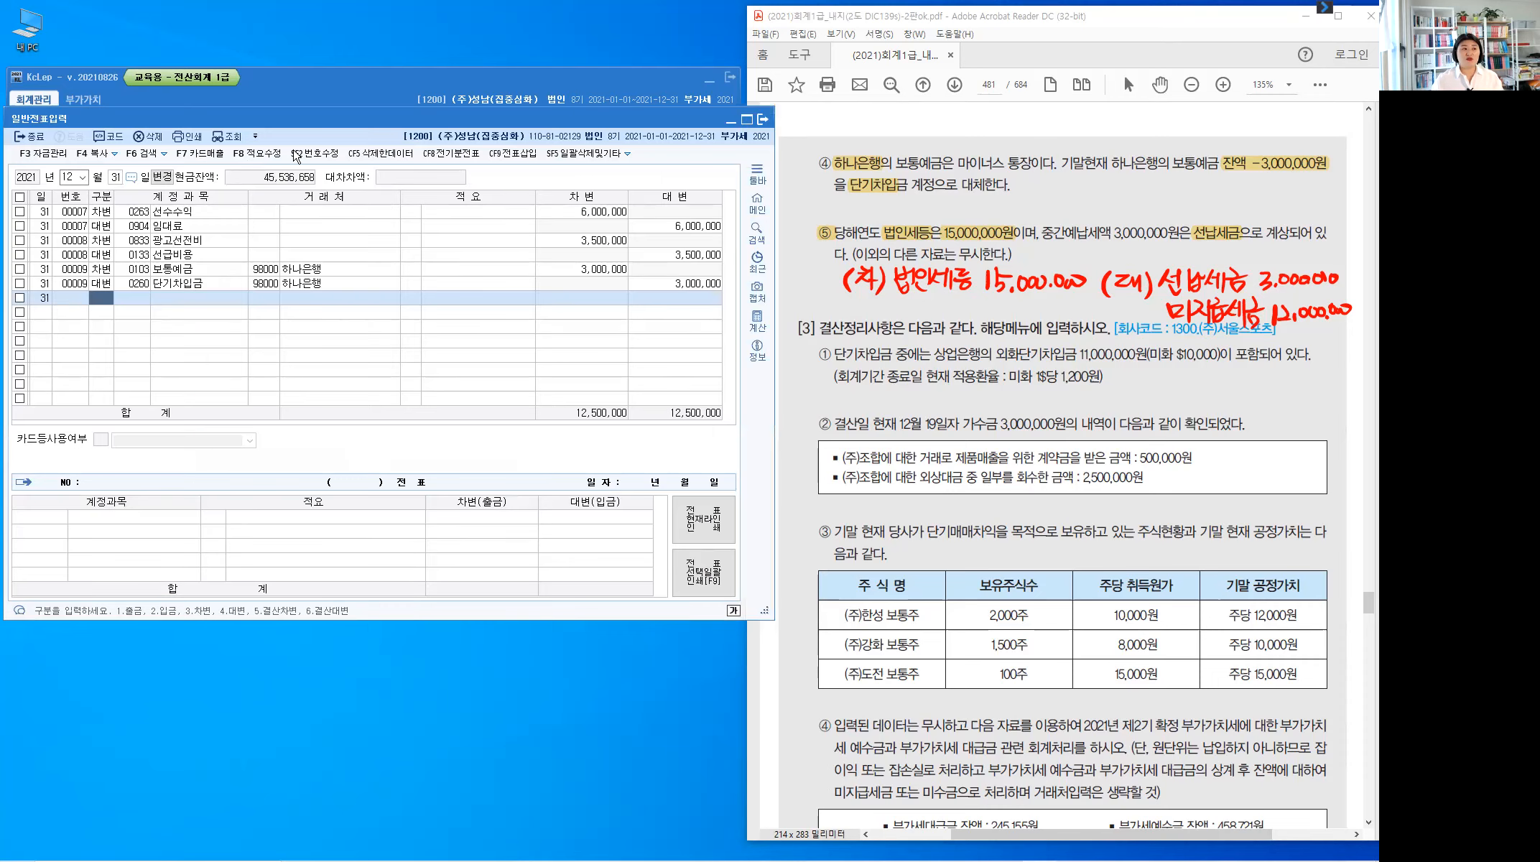
click(234, 138)
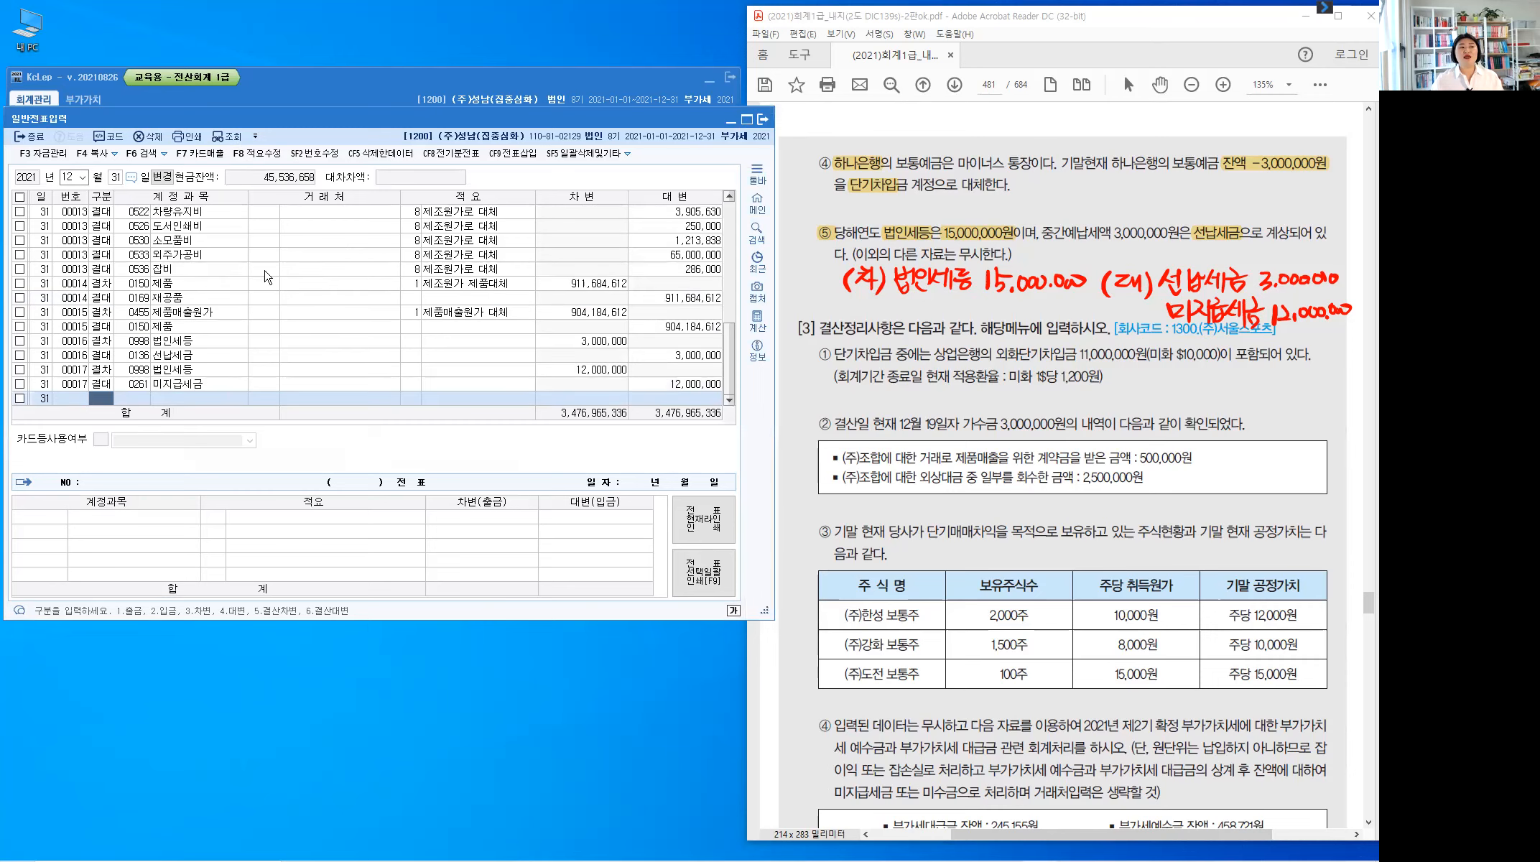
click(265, 270)
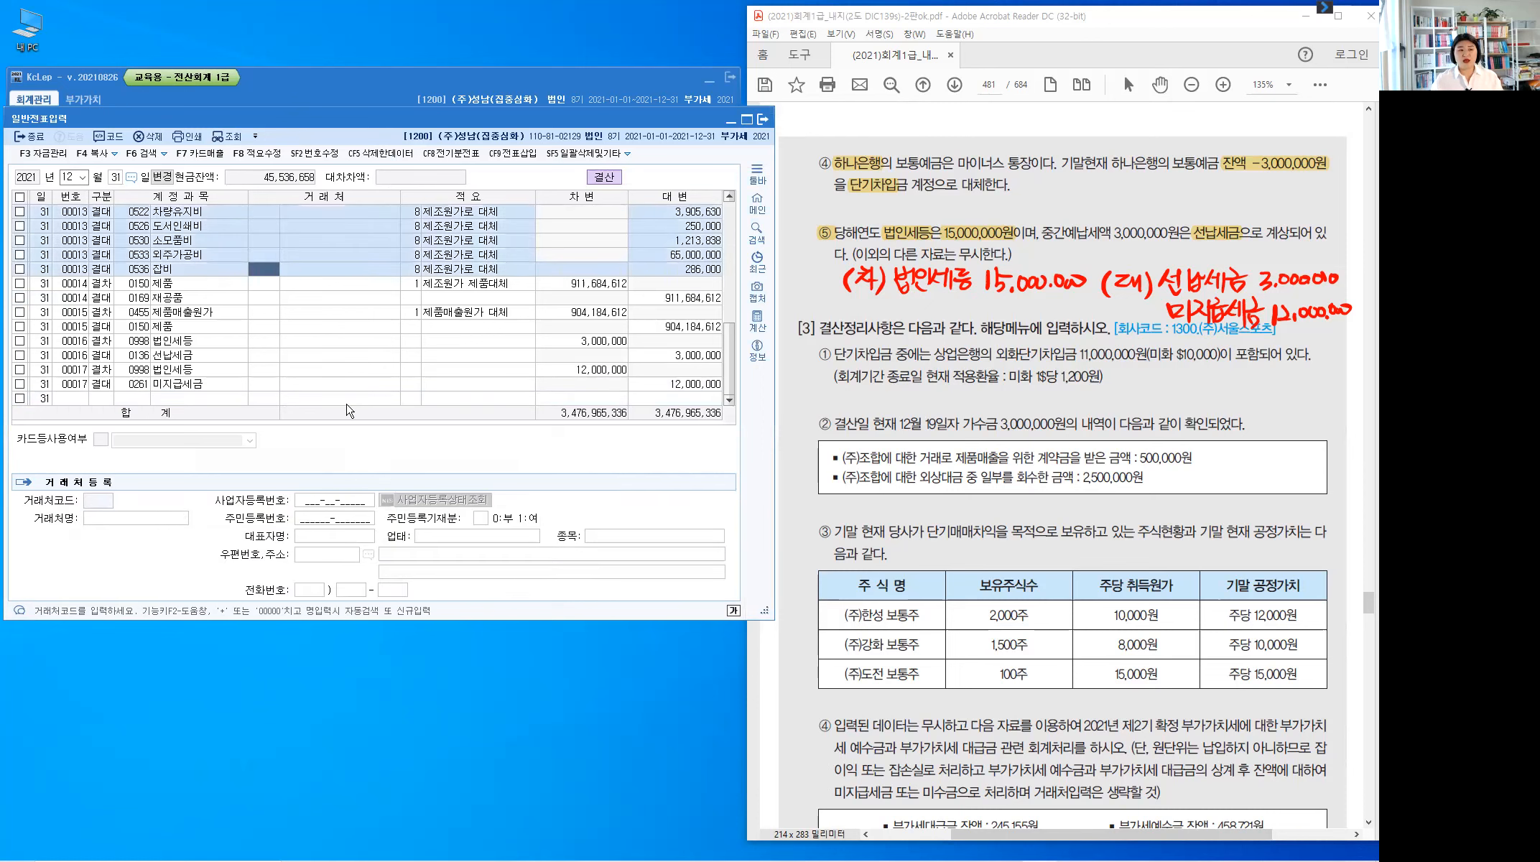
click(191, 345)
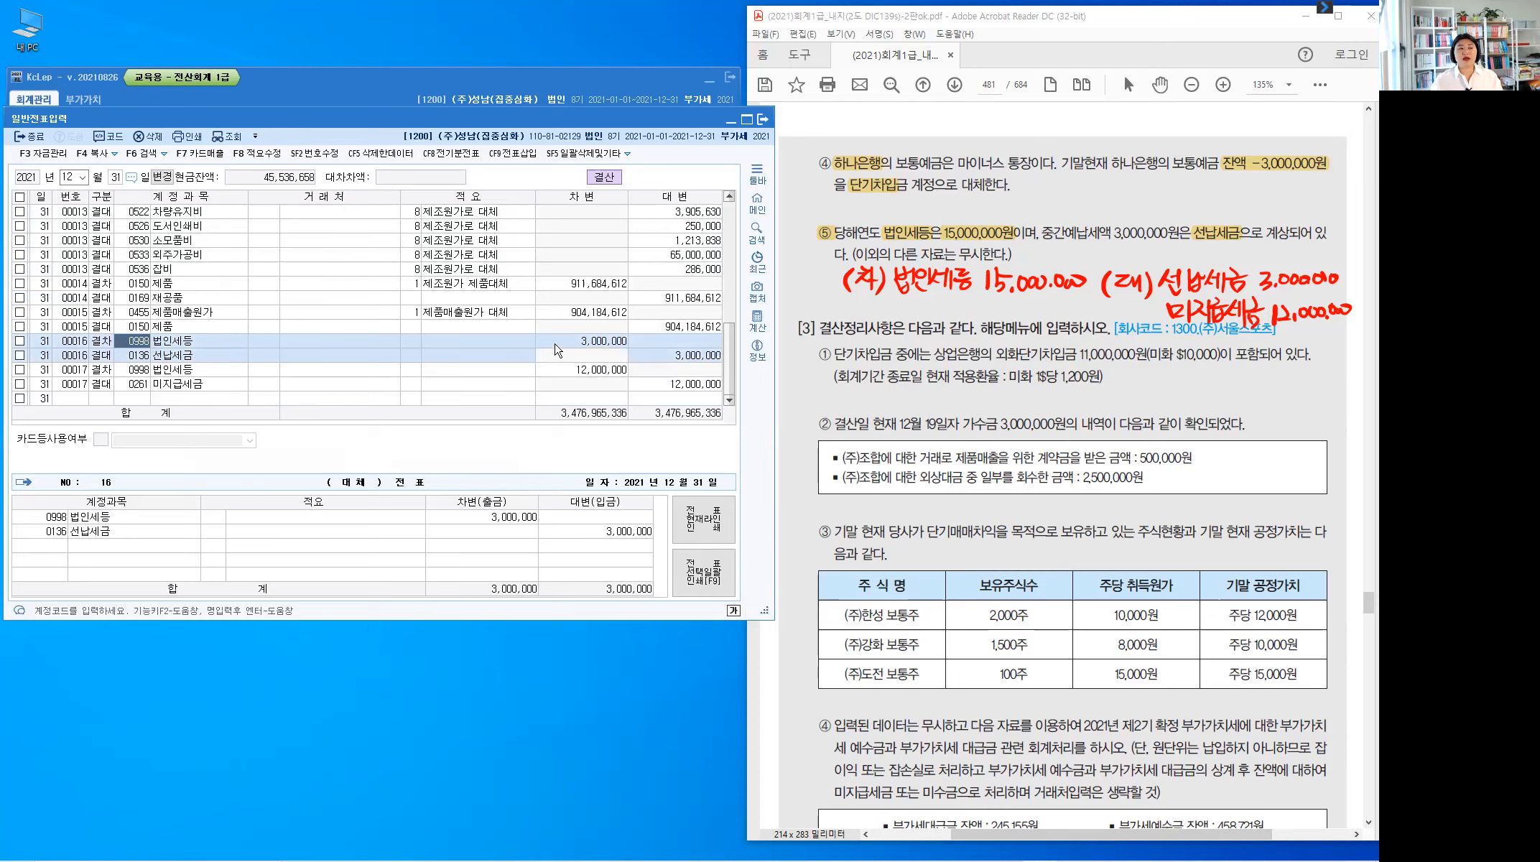
click(183, 360)
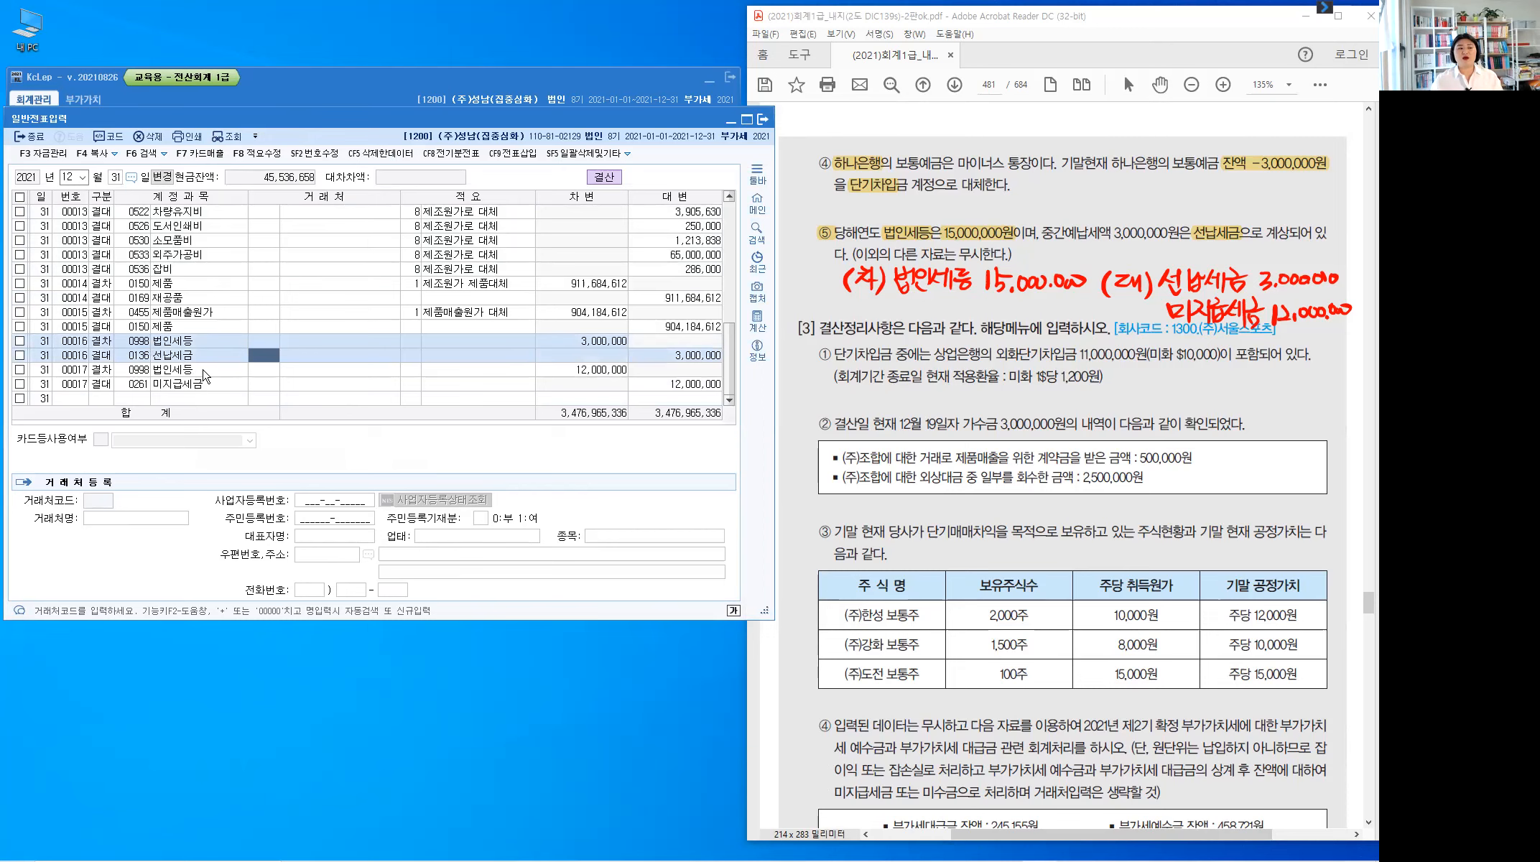
click(205, 381)
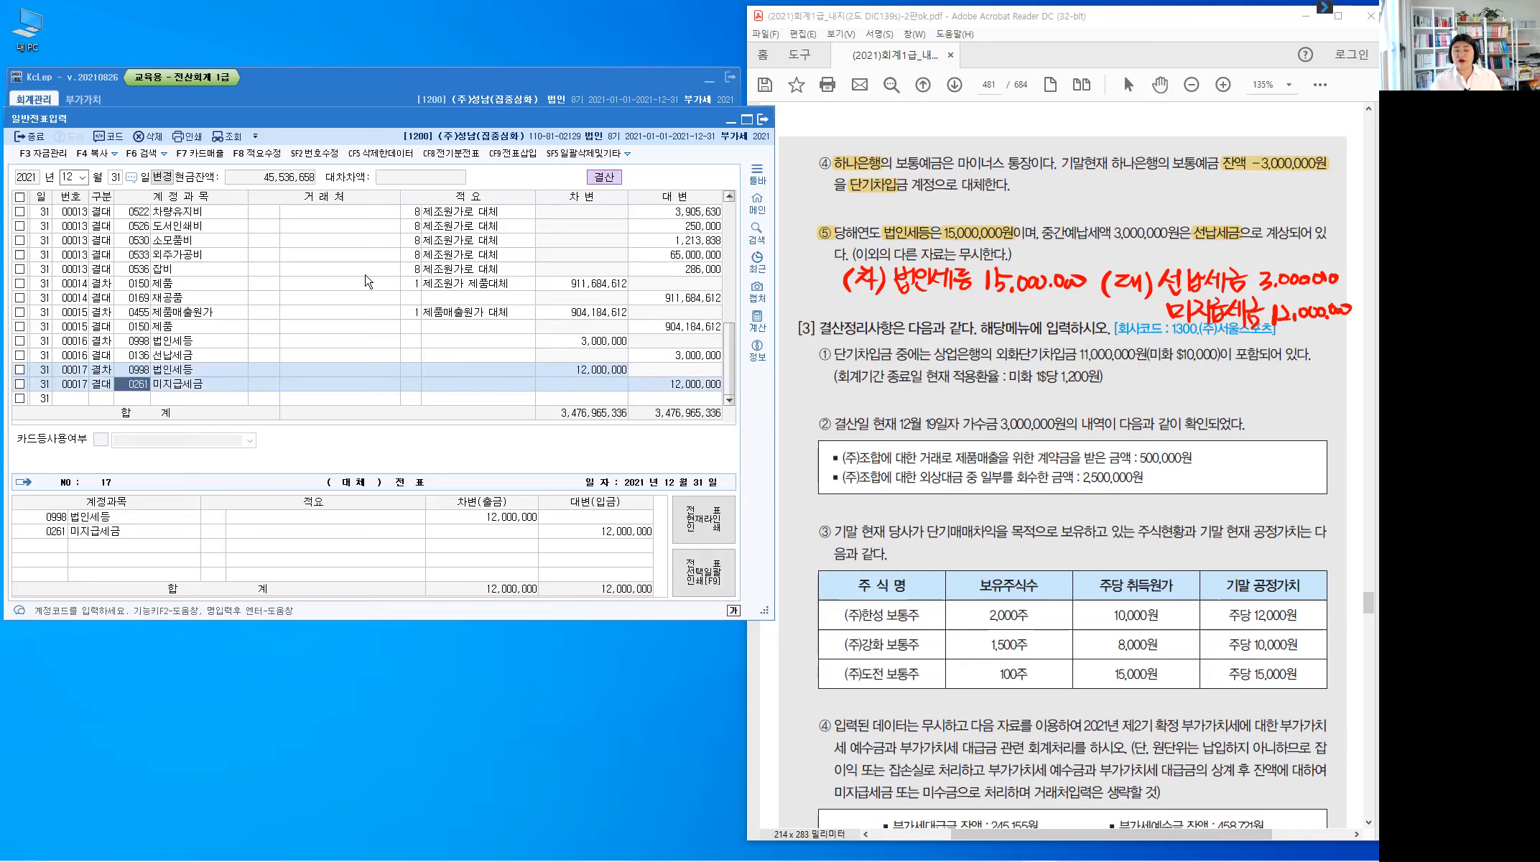
click(41, 137)
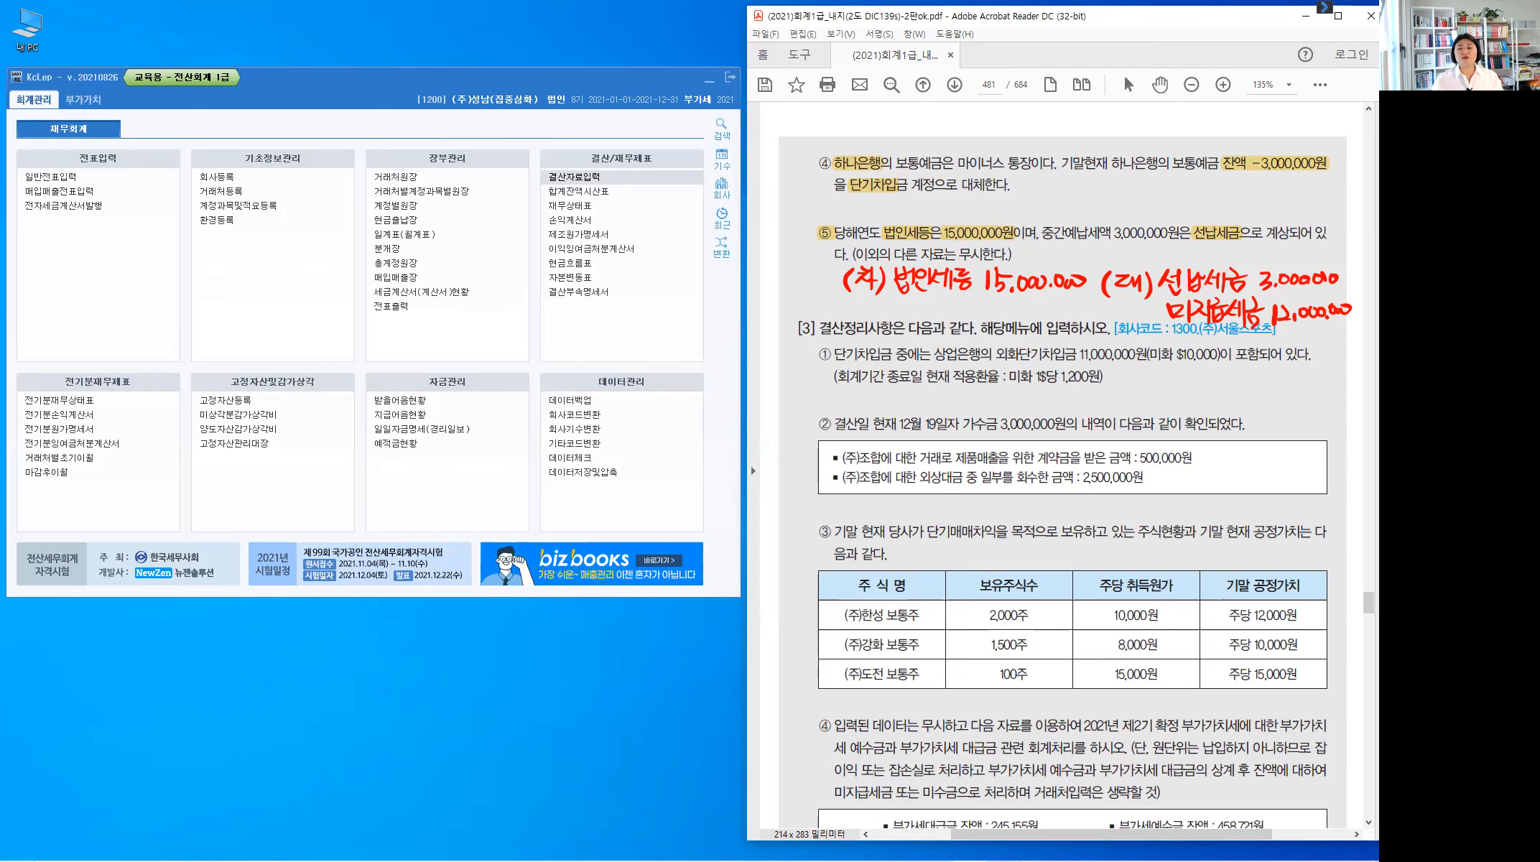
Switch to the open 합계잔액시산표, move it over the main window and reload its figures for December 31, 2021
key(alt+Tab)
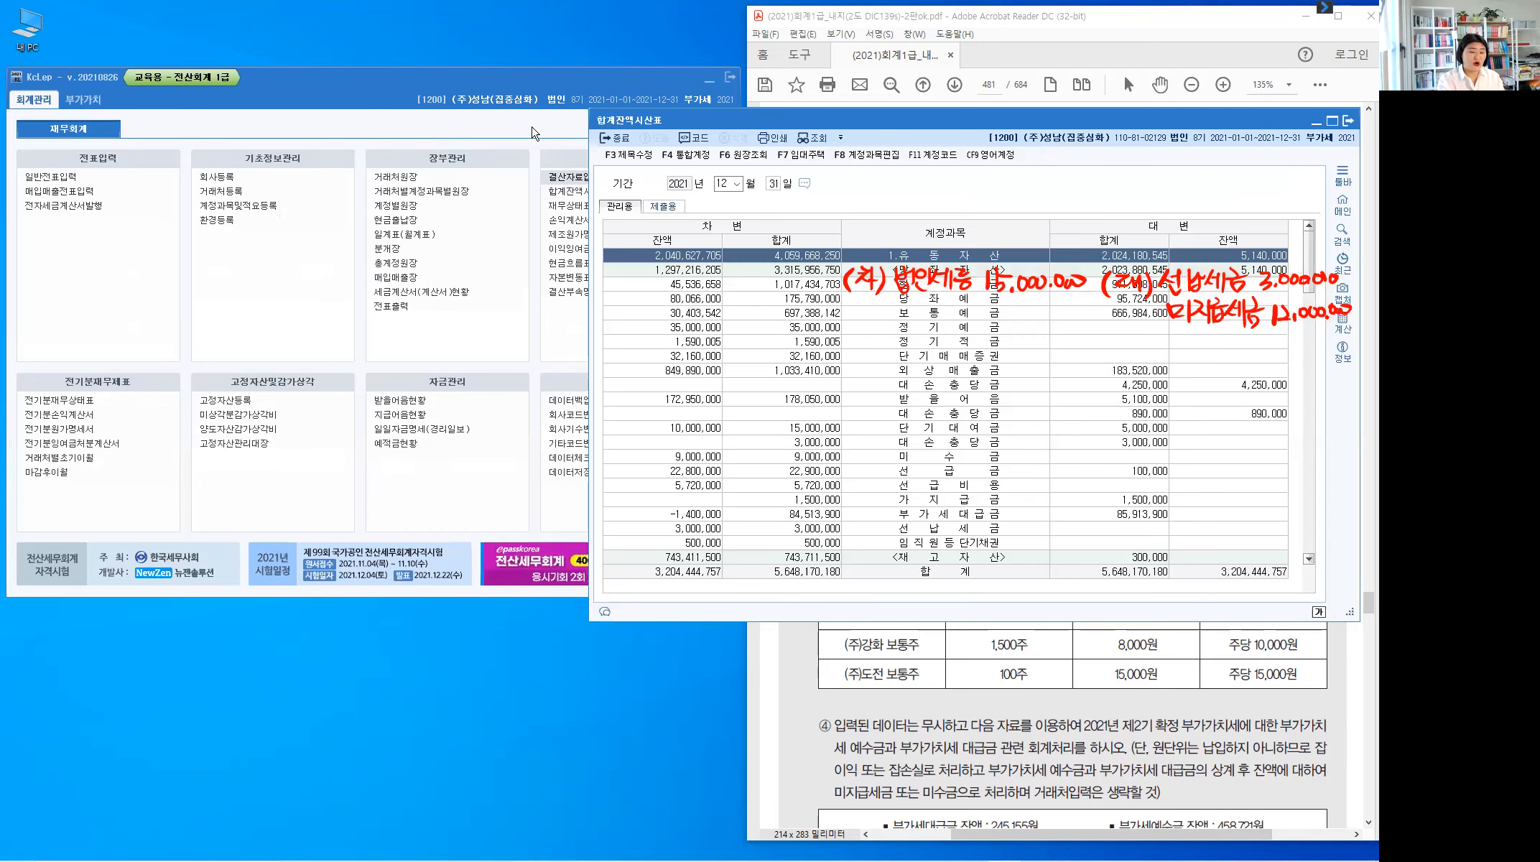
drag(1071, 114, 533, 128)
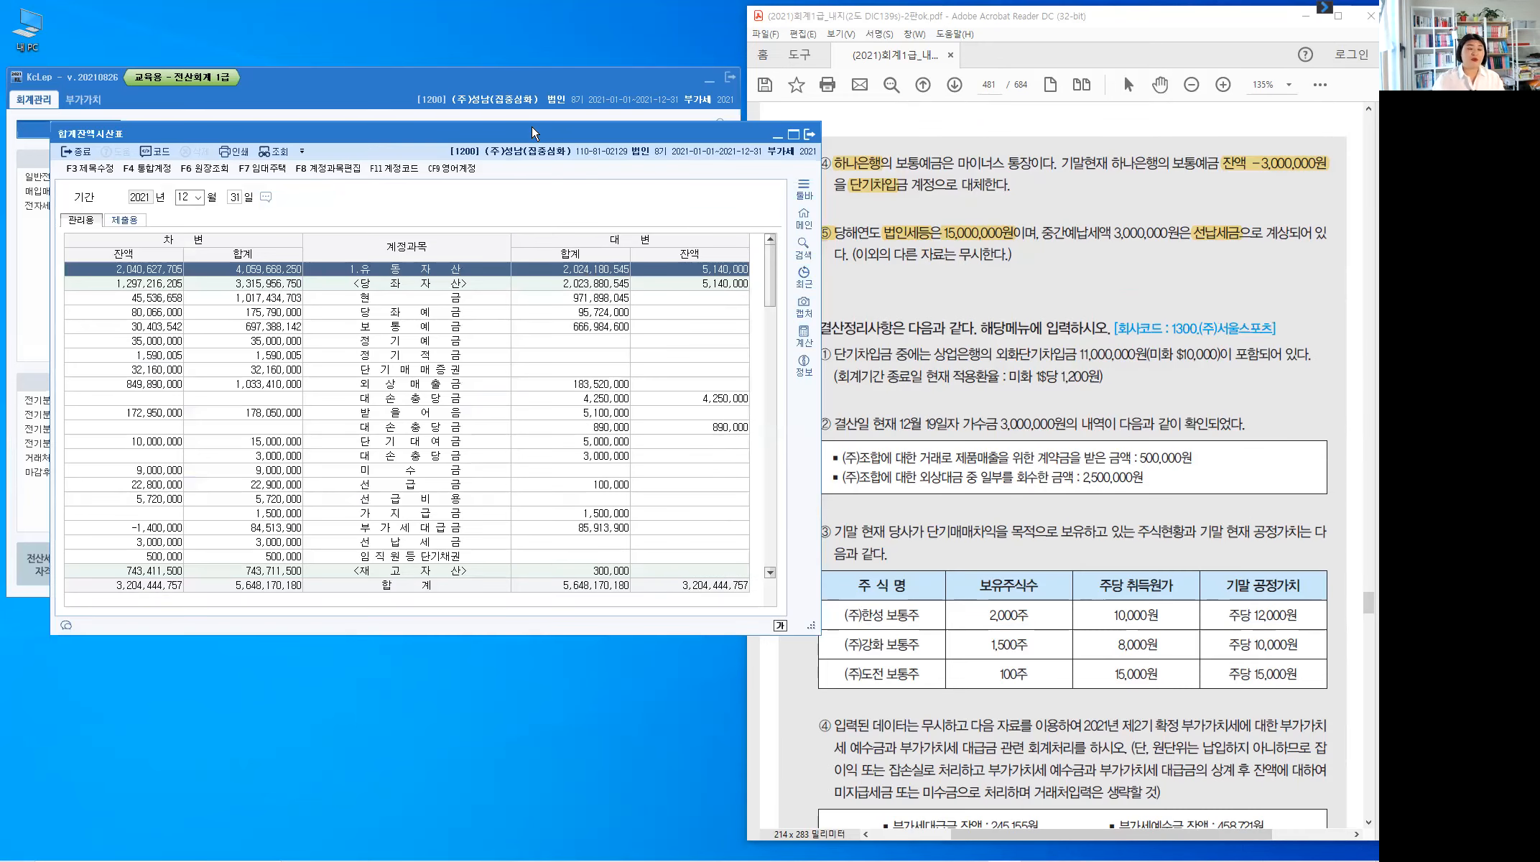
click(285, 157)
Compare the 제품, 원재료 and 재공품 balances in 합계잔액시산표 with item ② of the PDF and close the trial balance
click(1088, 405)
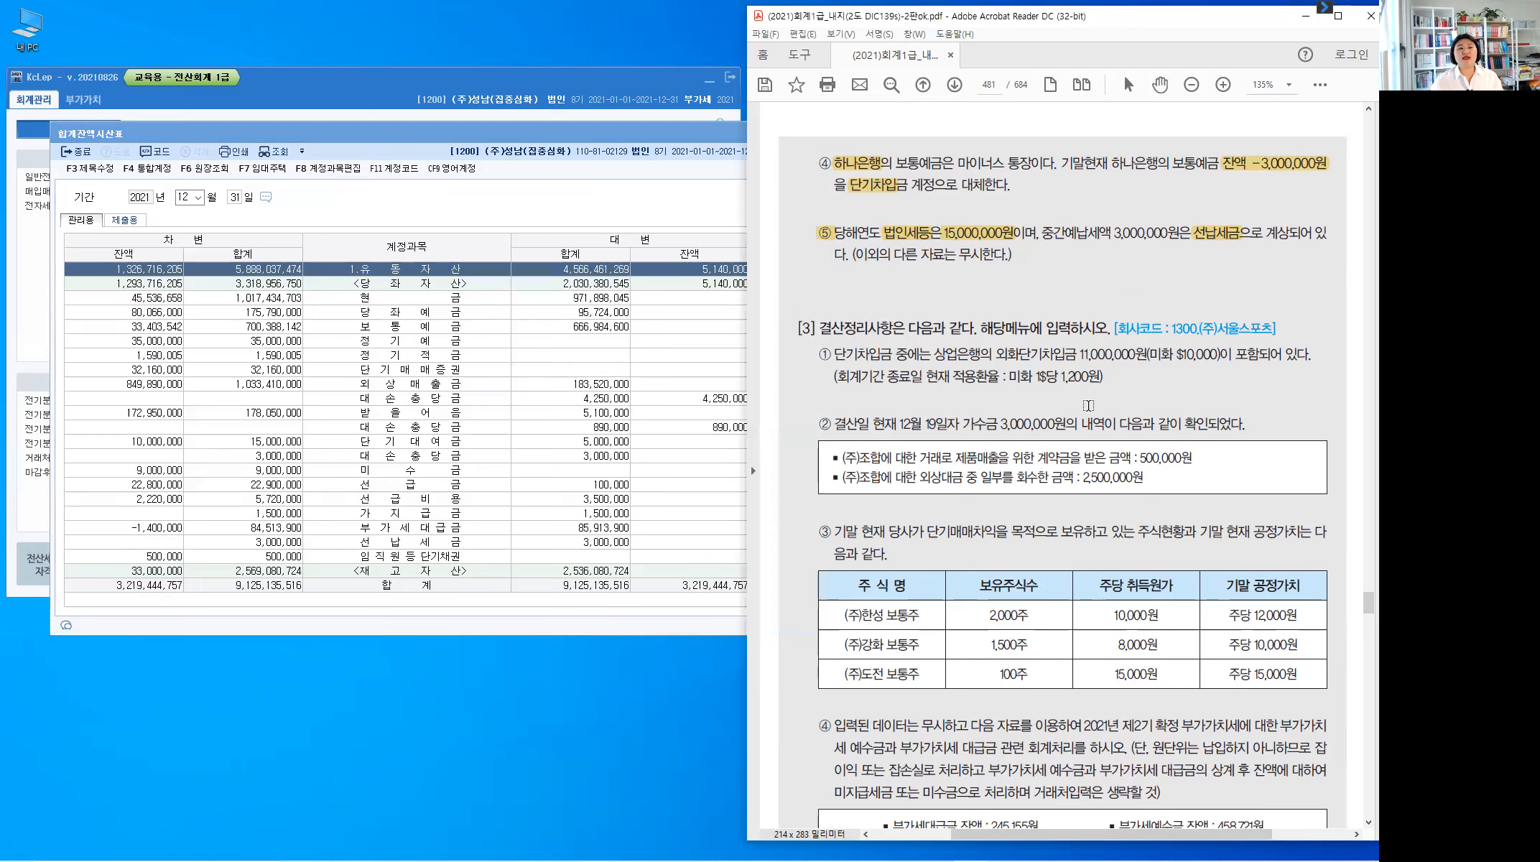
scroll(1089, 406, up, 5)
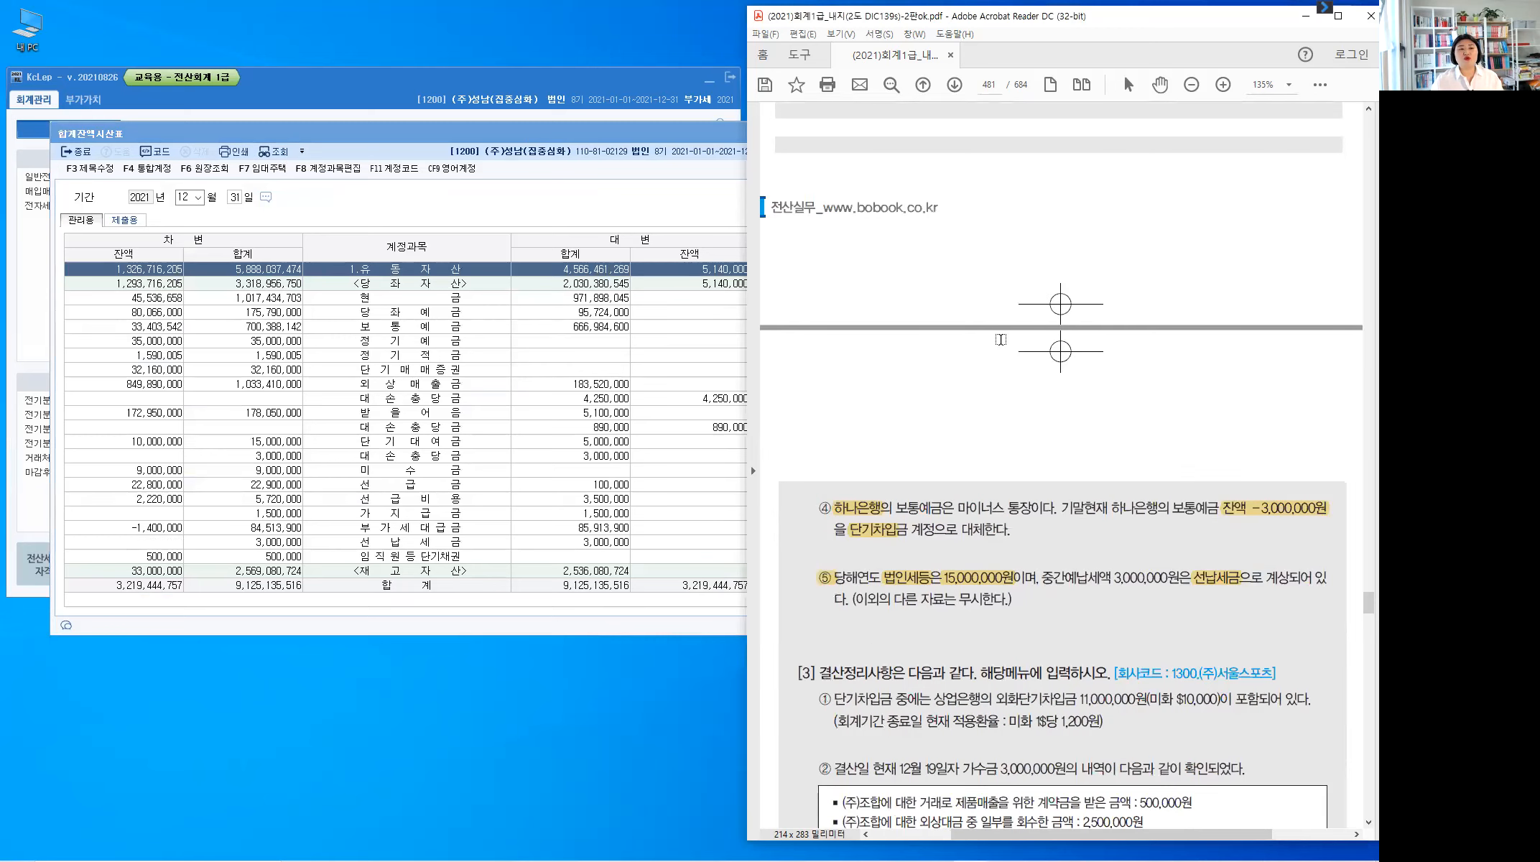
scroll(1001, 339, up, 3)
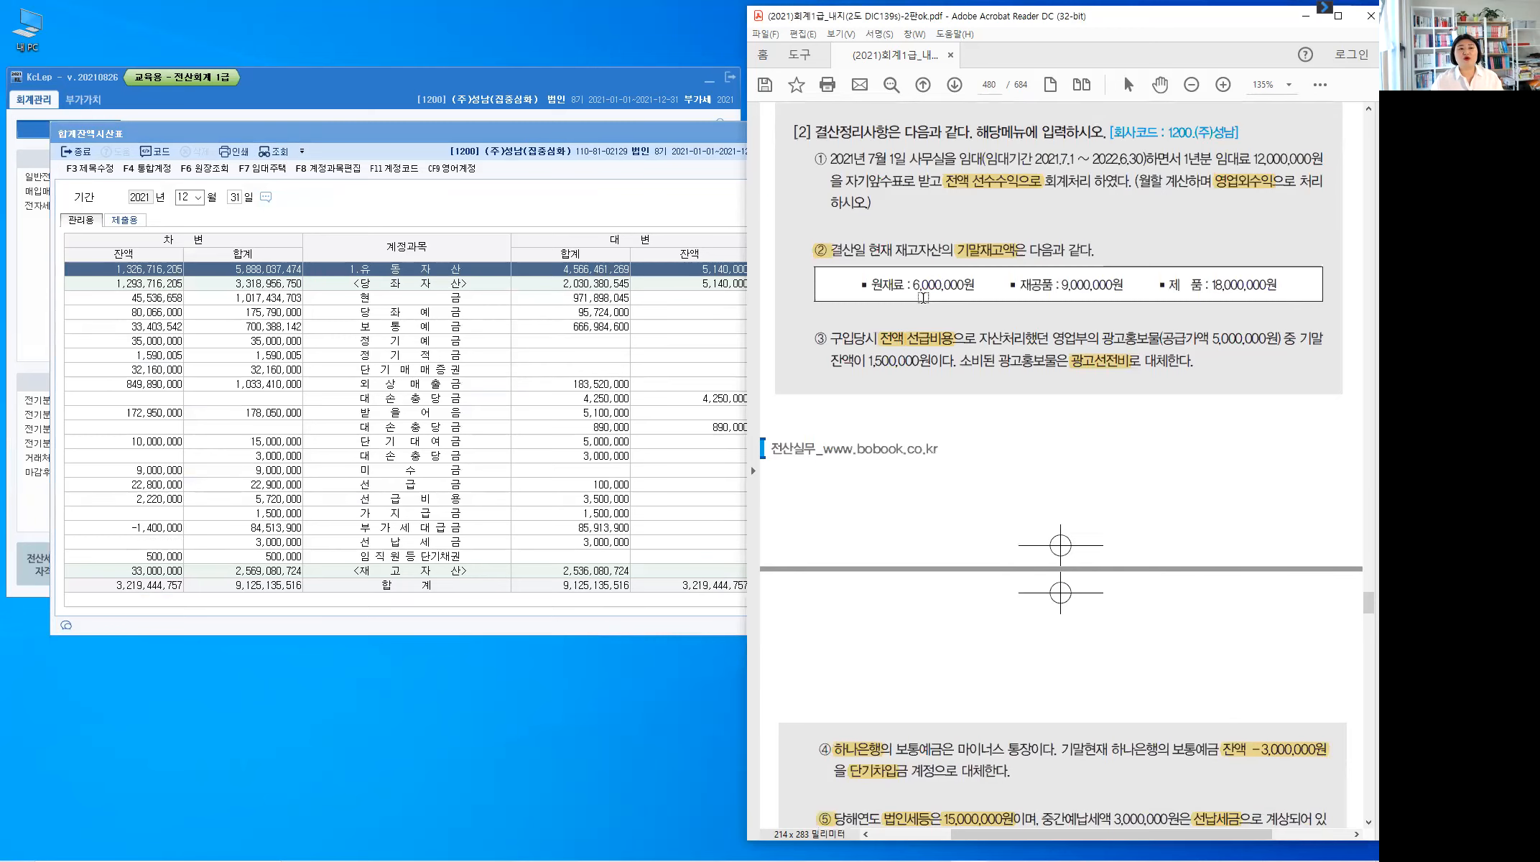
click(417, 503)
scroll(417, 505, down, 4)
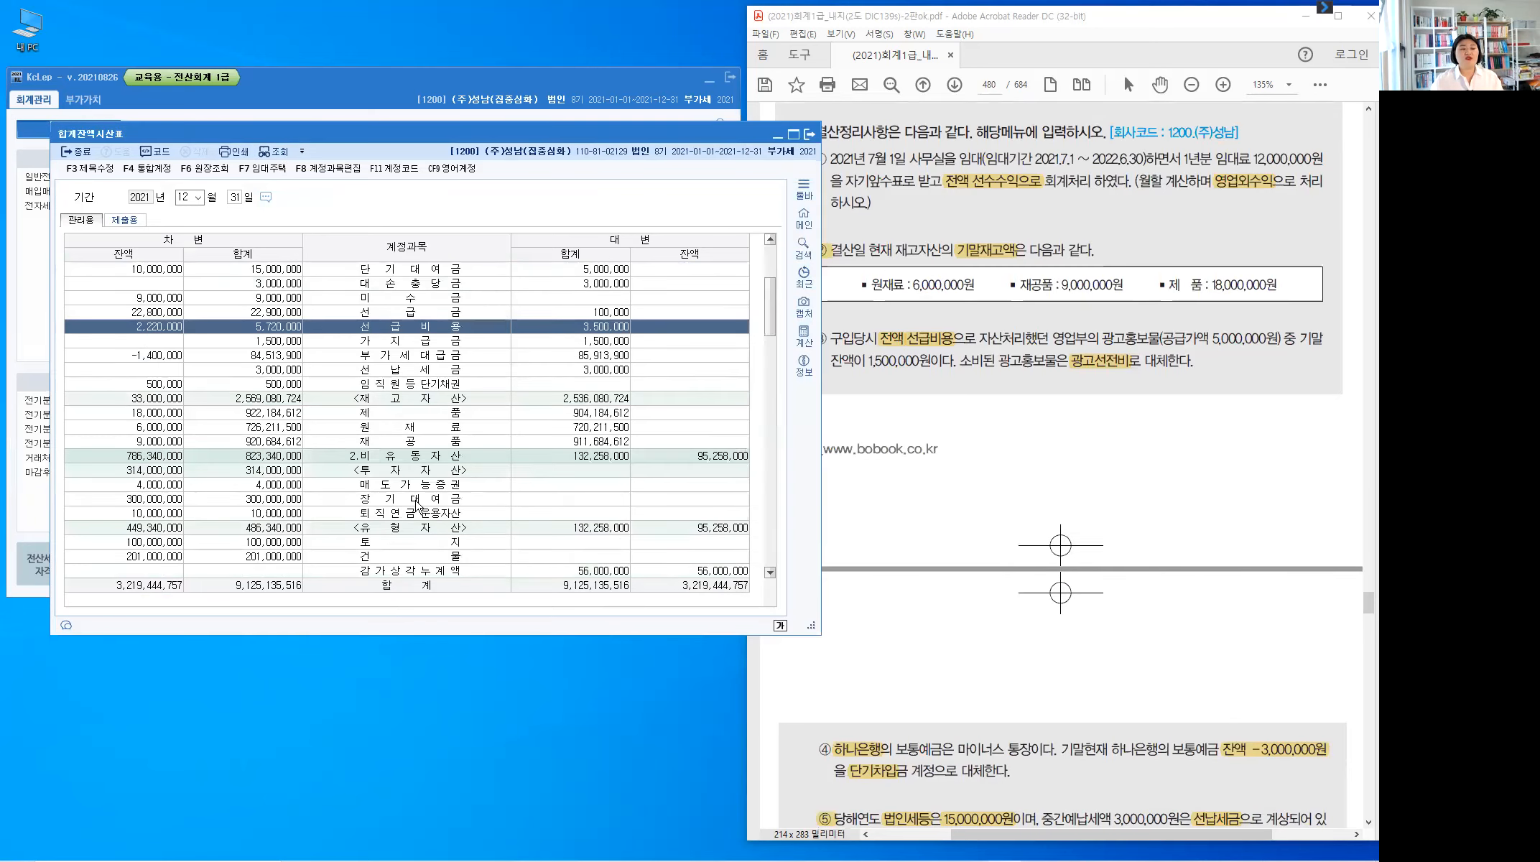
click(422, 400)
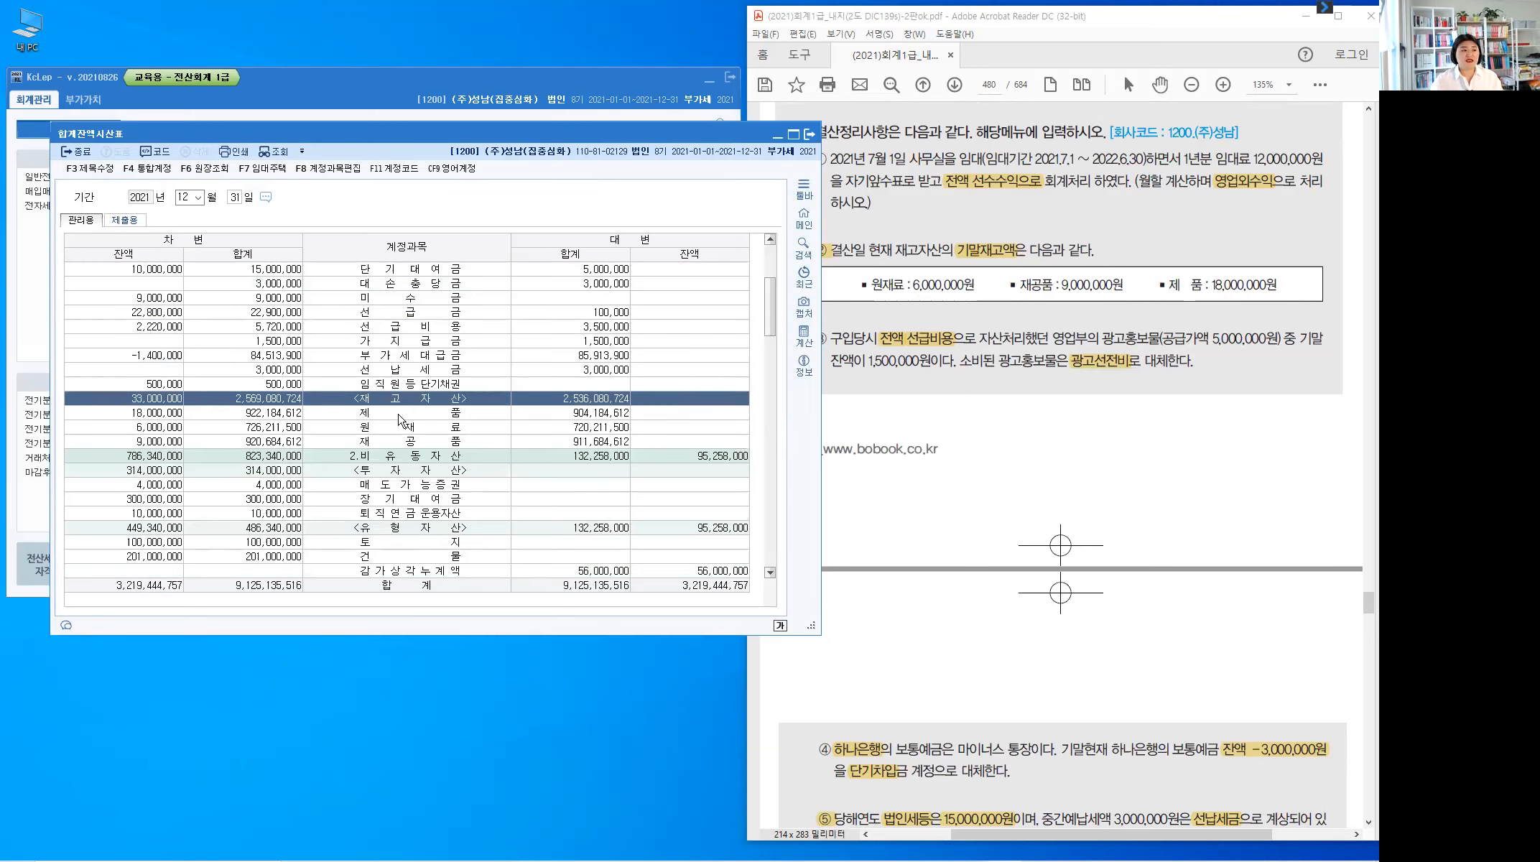
key(Down)
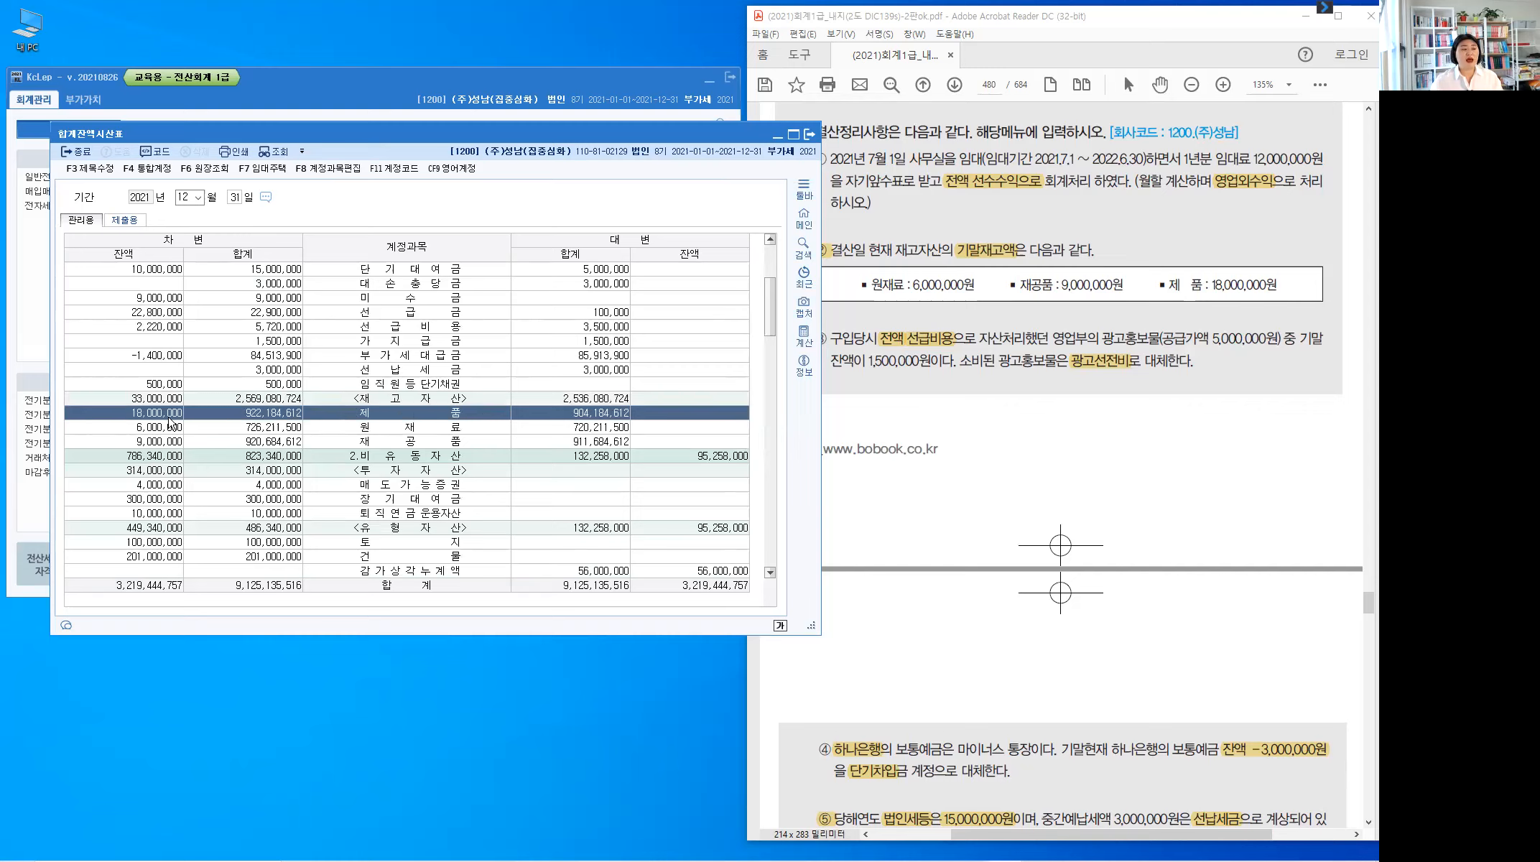
click(169, 418)
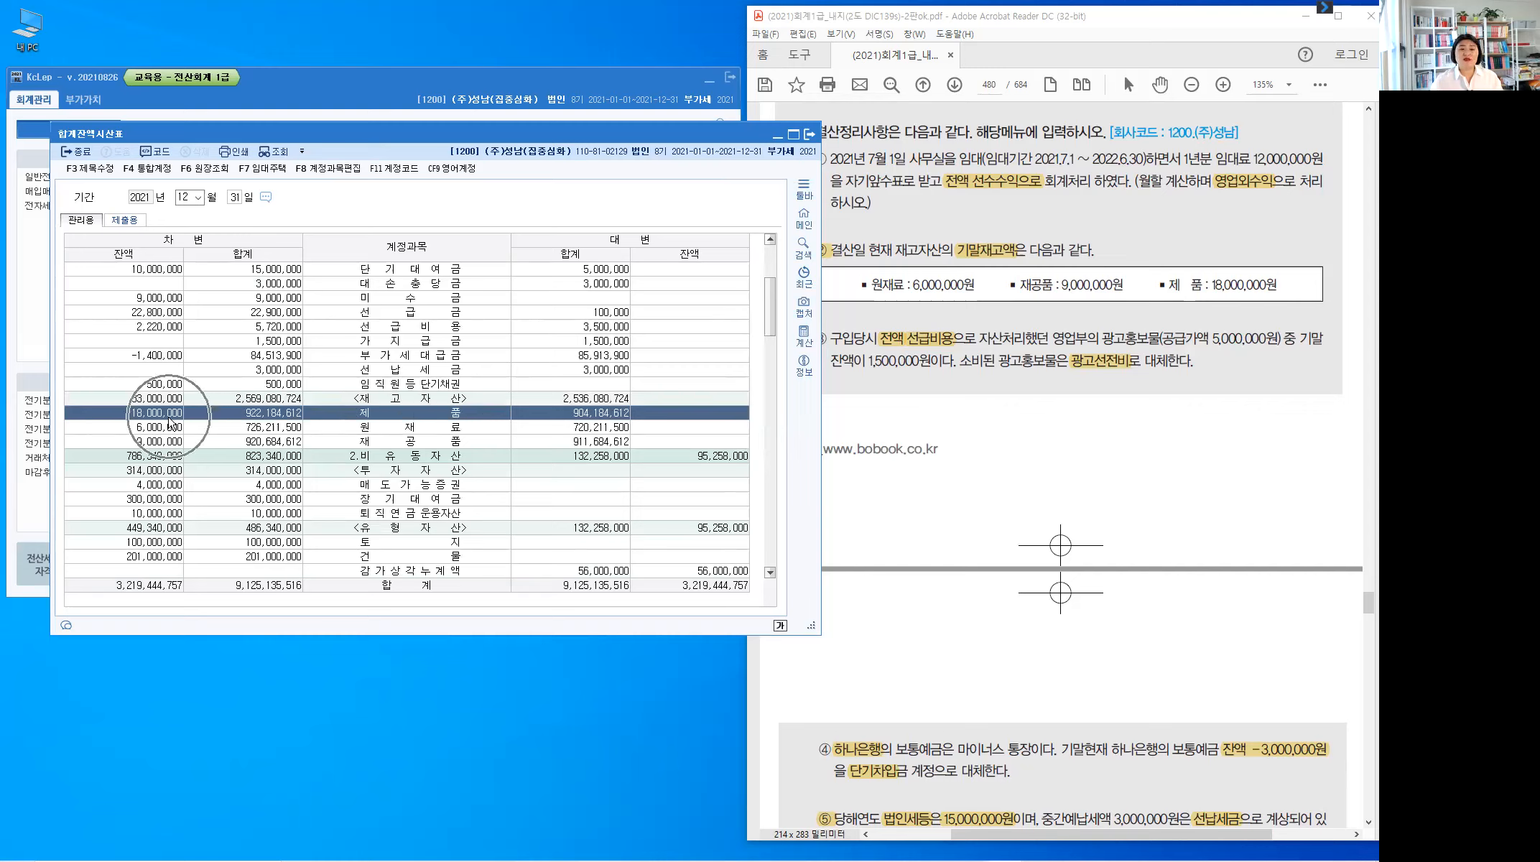
click(420, 431)
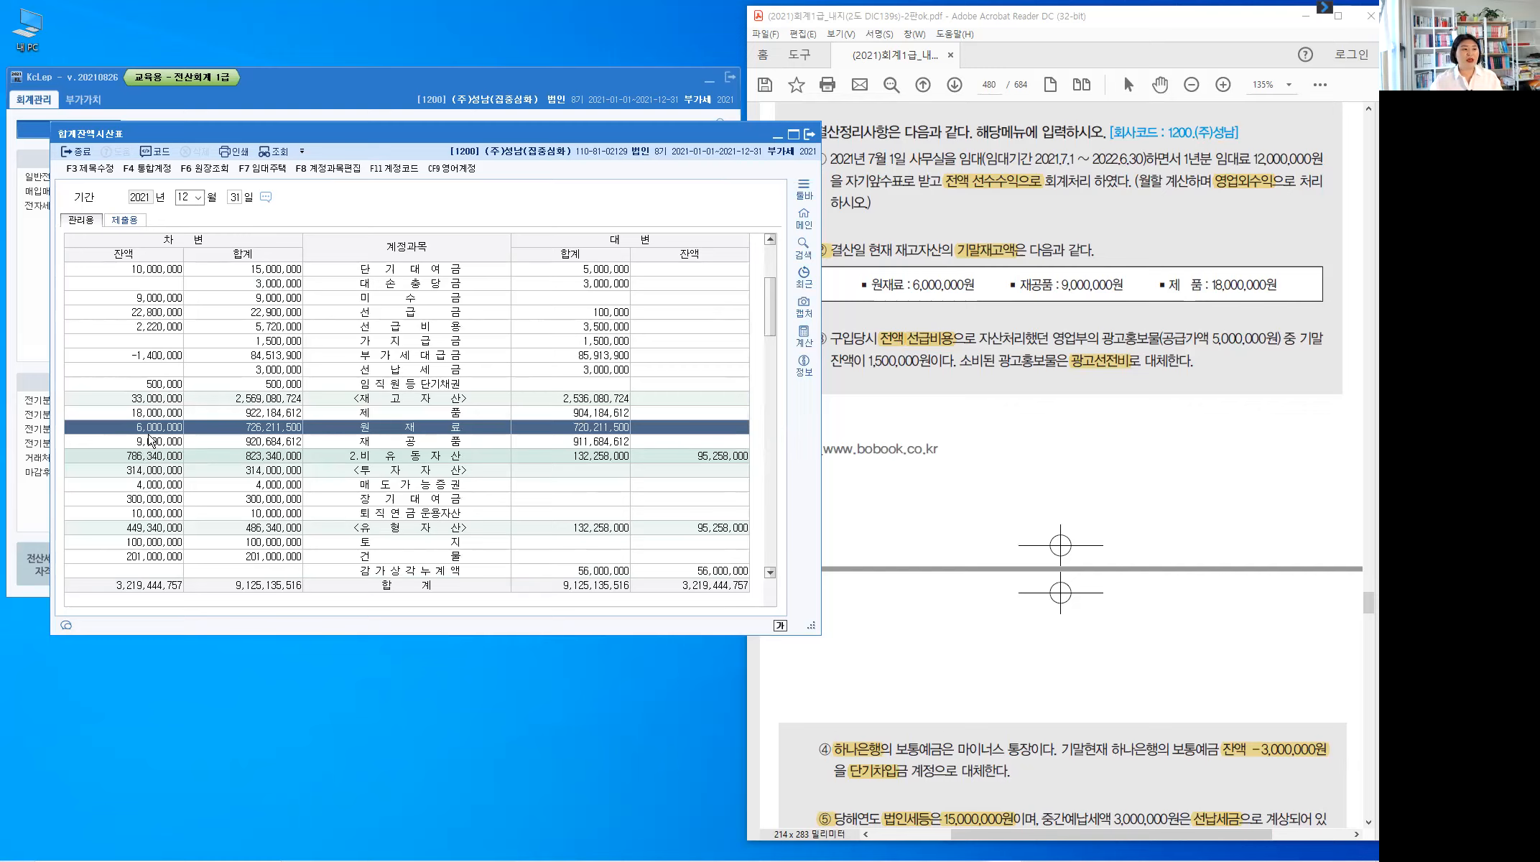
click(429, 444)
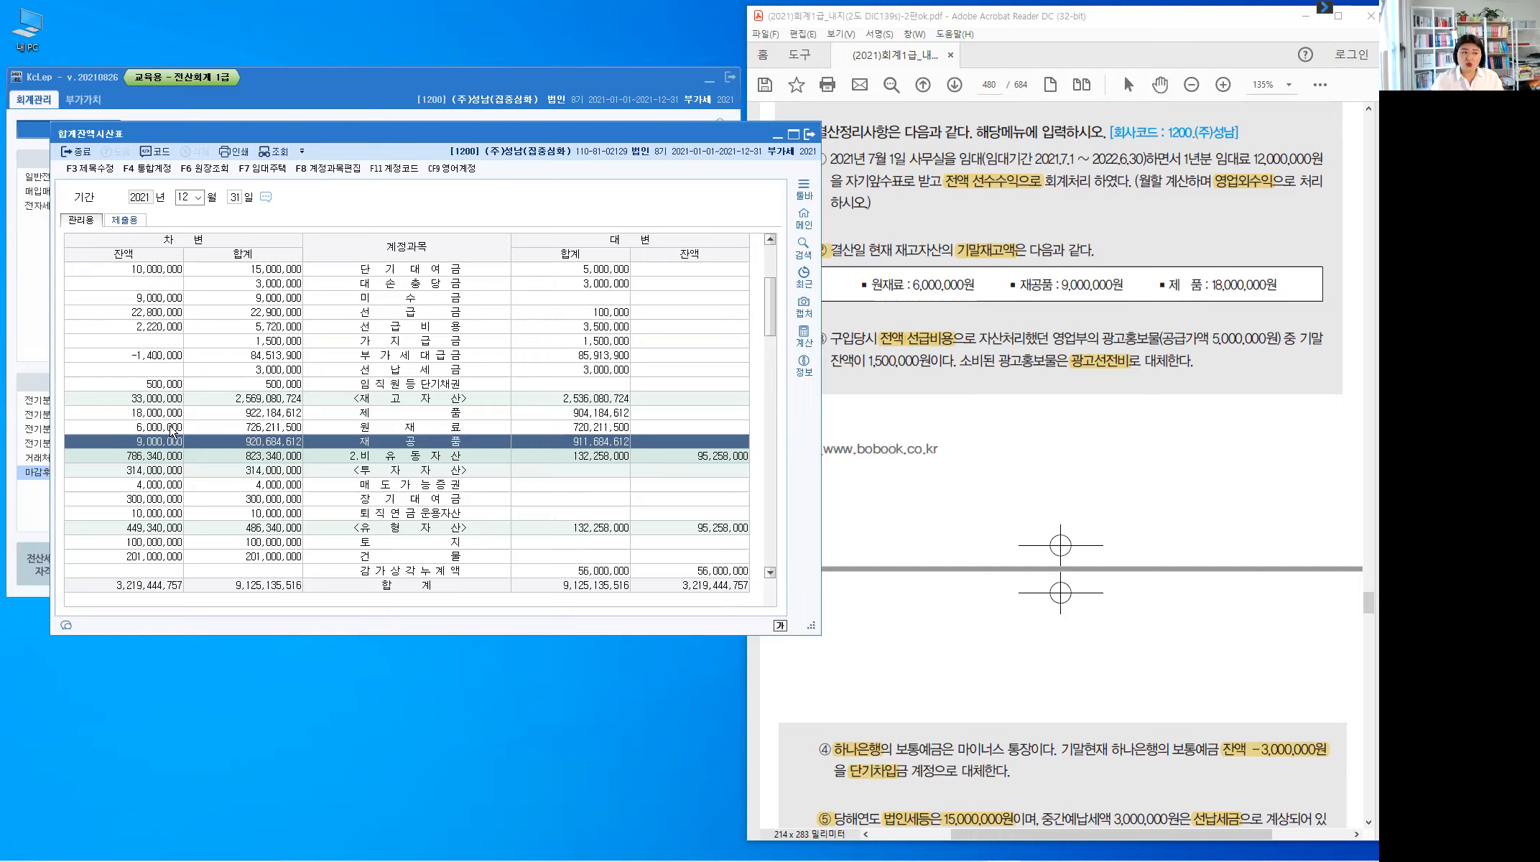
key(Escape)
click(82, 152)
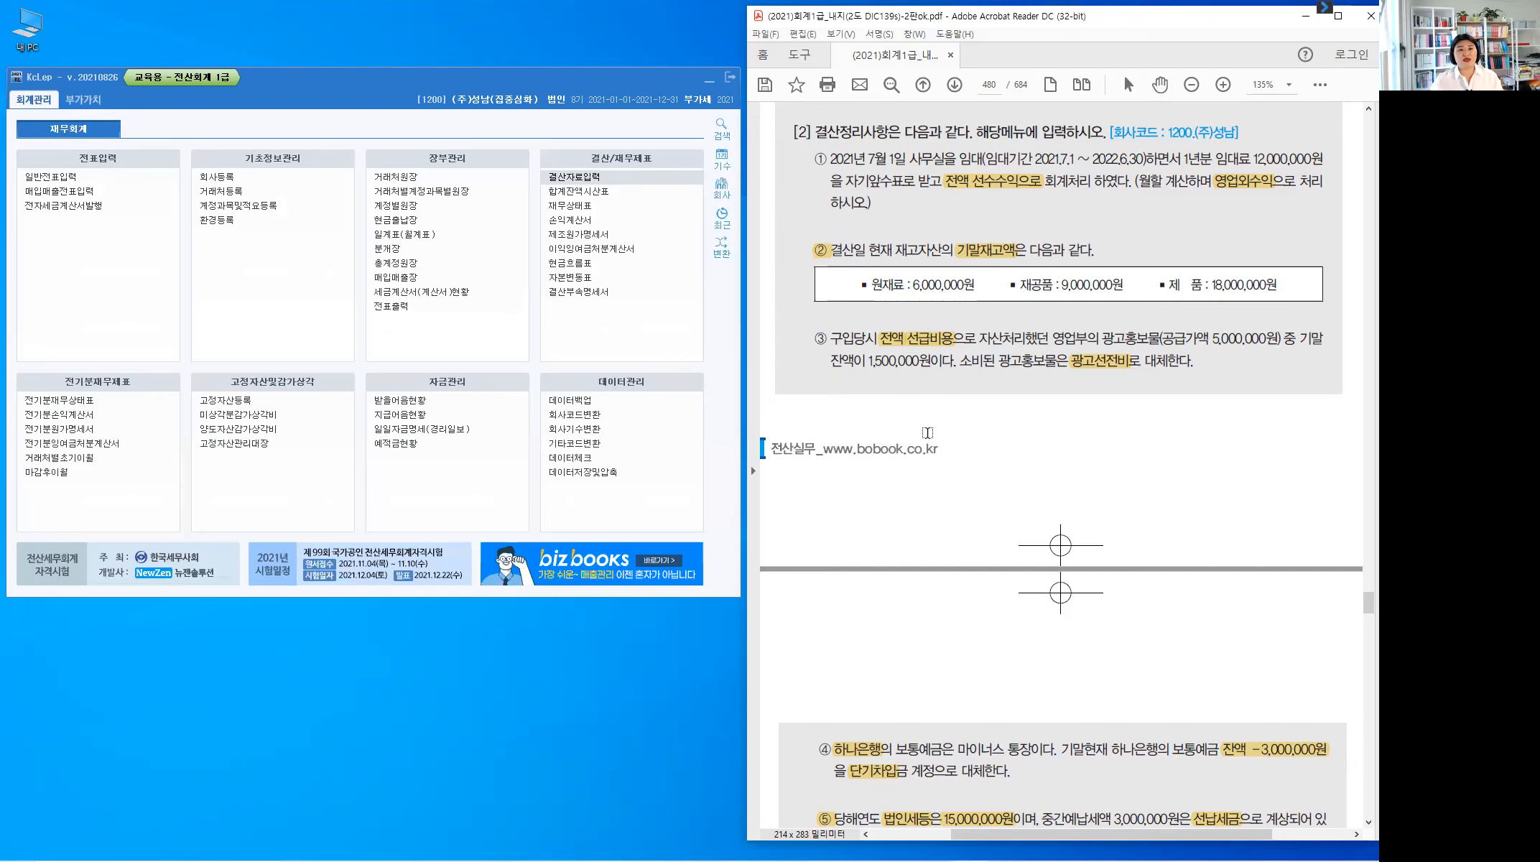